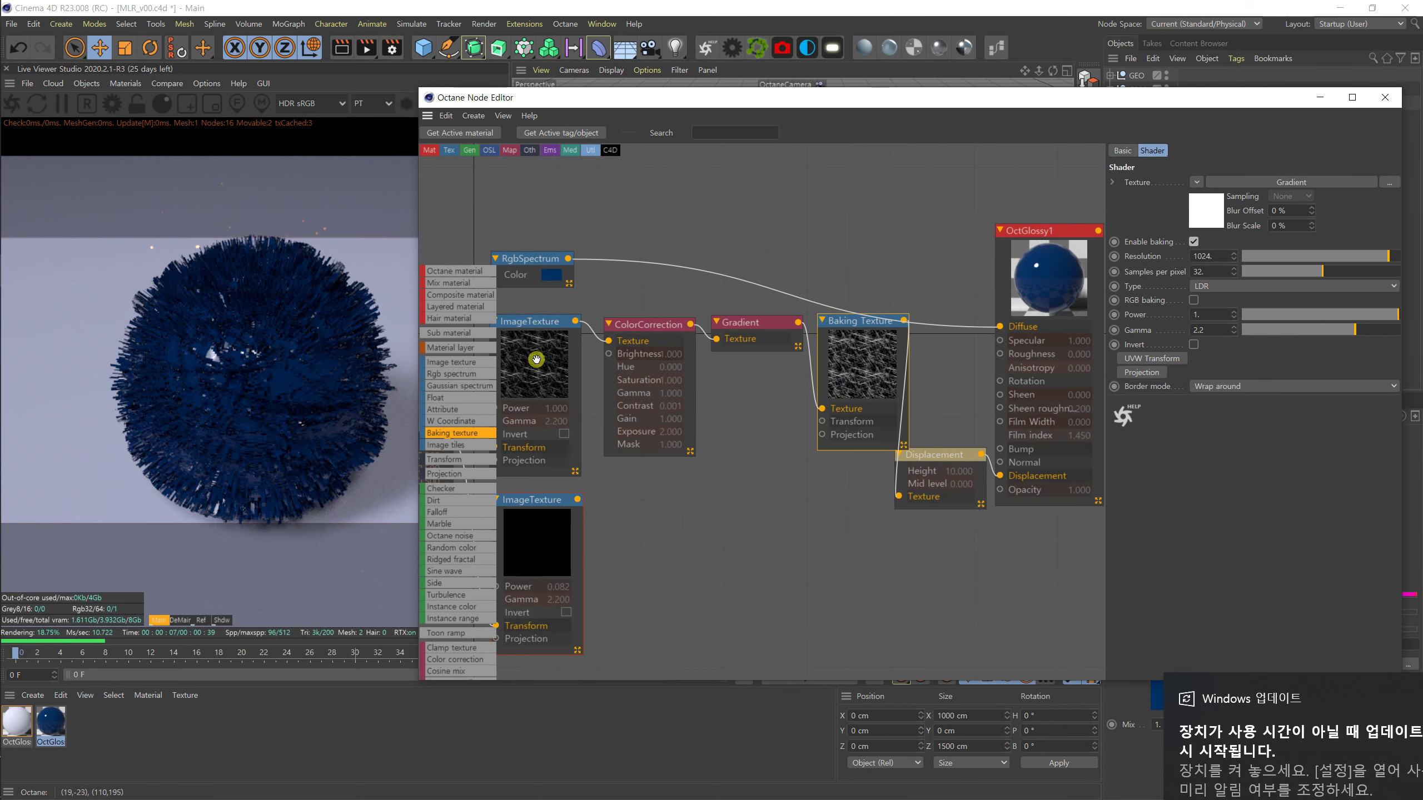
Spread the Displacement, OctGlossy1 and Baking Texture nodes apart so the displacement chain sits between the Gradient and the material.
left_click_drag(946, 457, 933, 548)
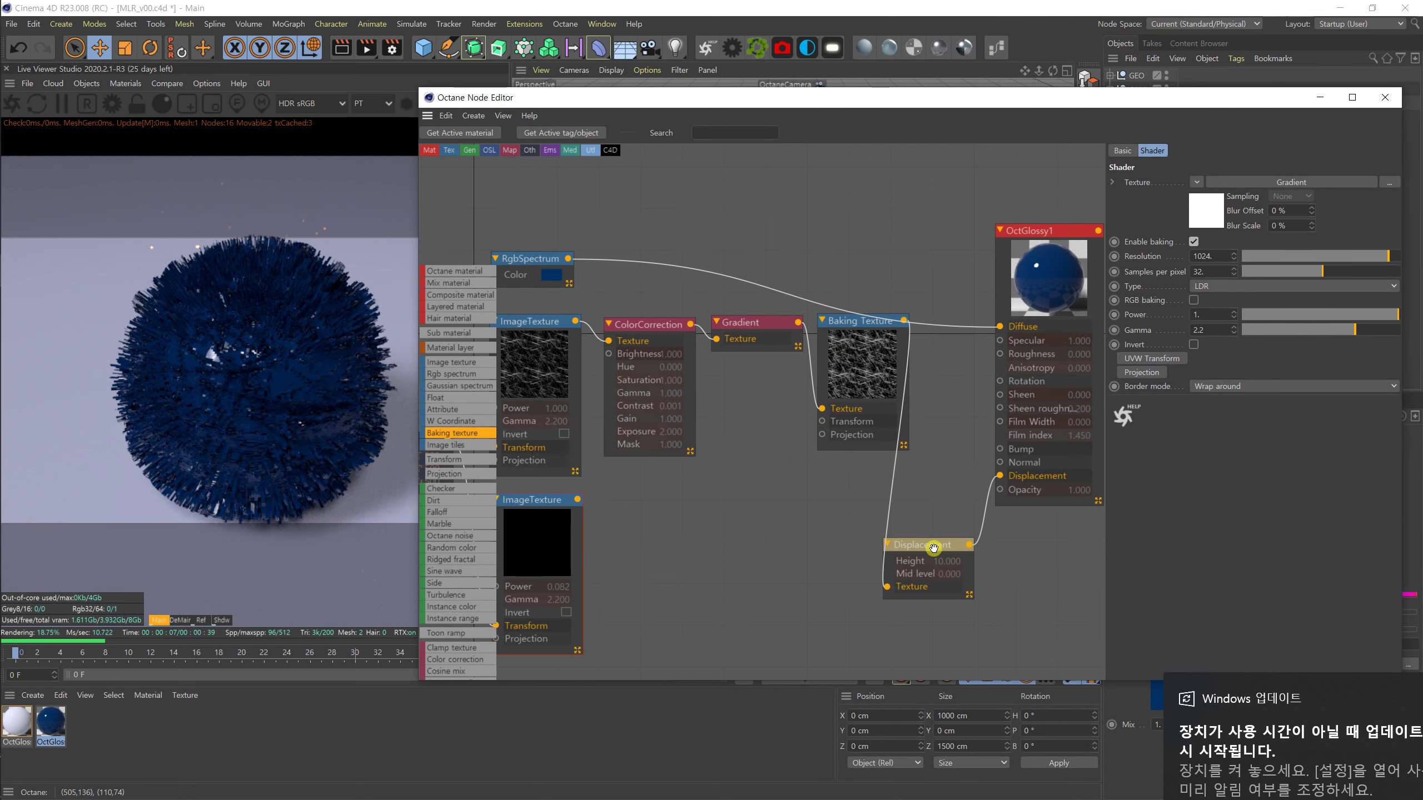
left_click(933, 548)
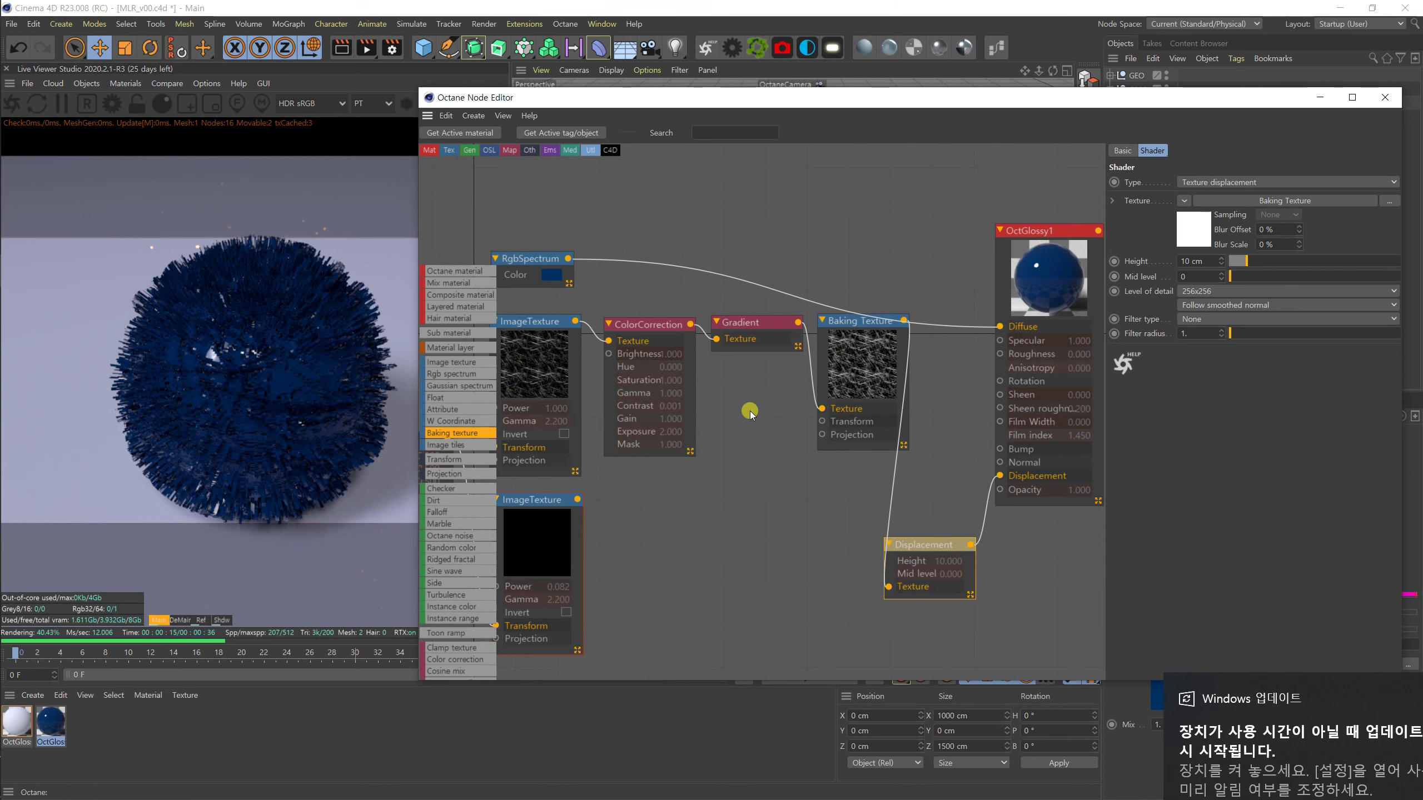
scroll(744, 419, "down", 4)
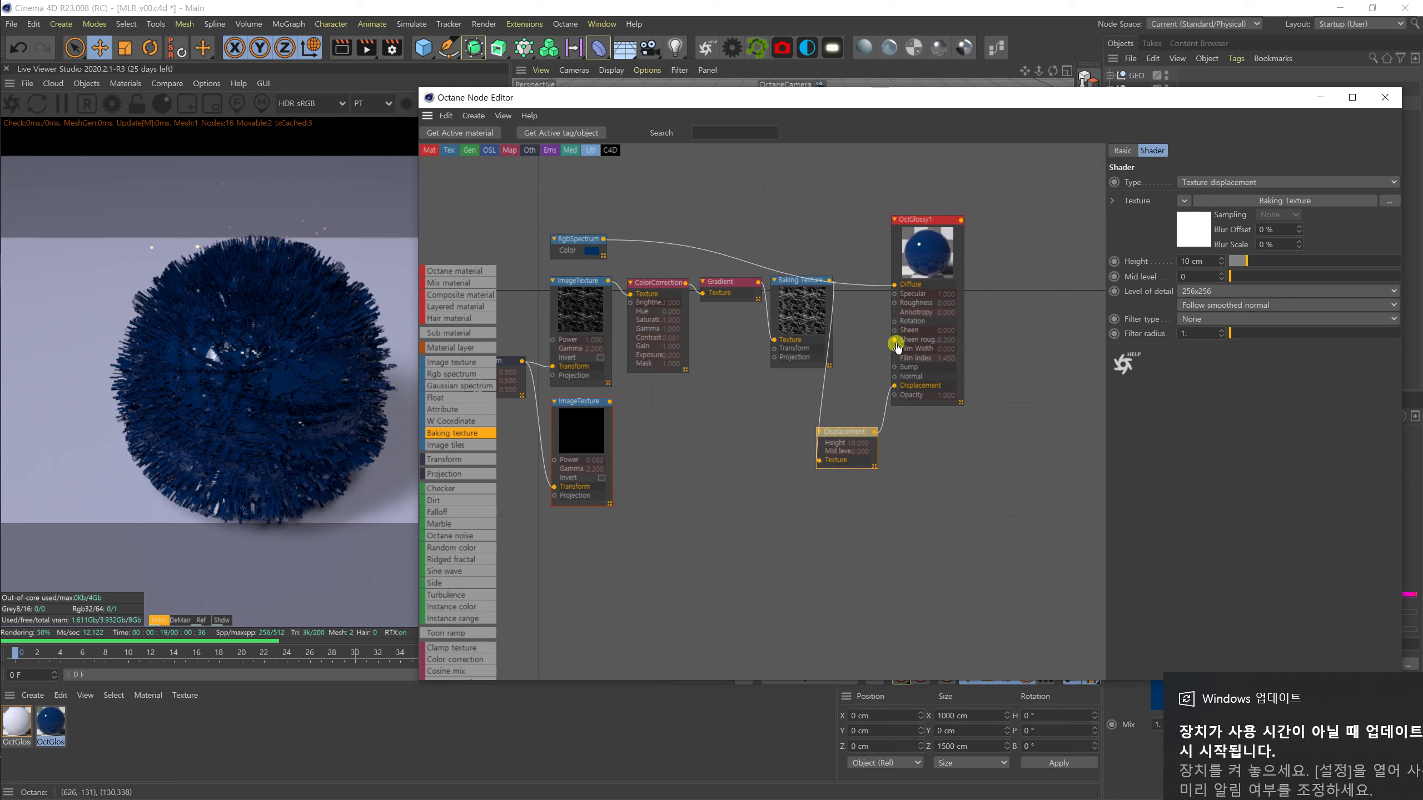
left_click_drag(934, 223, 1041, 205)
left_click_drag(817, 281, 866, 277)
left_click_drag(843, 431, 943, 365)
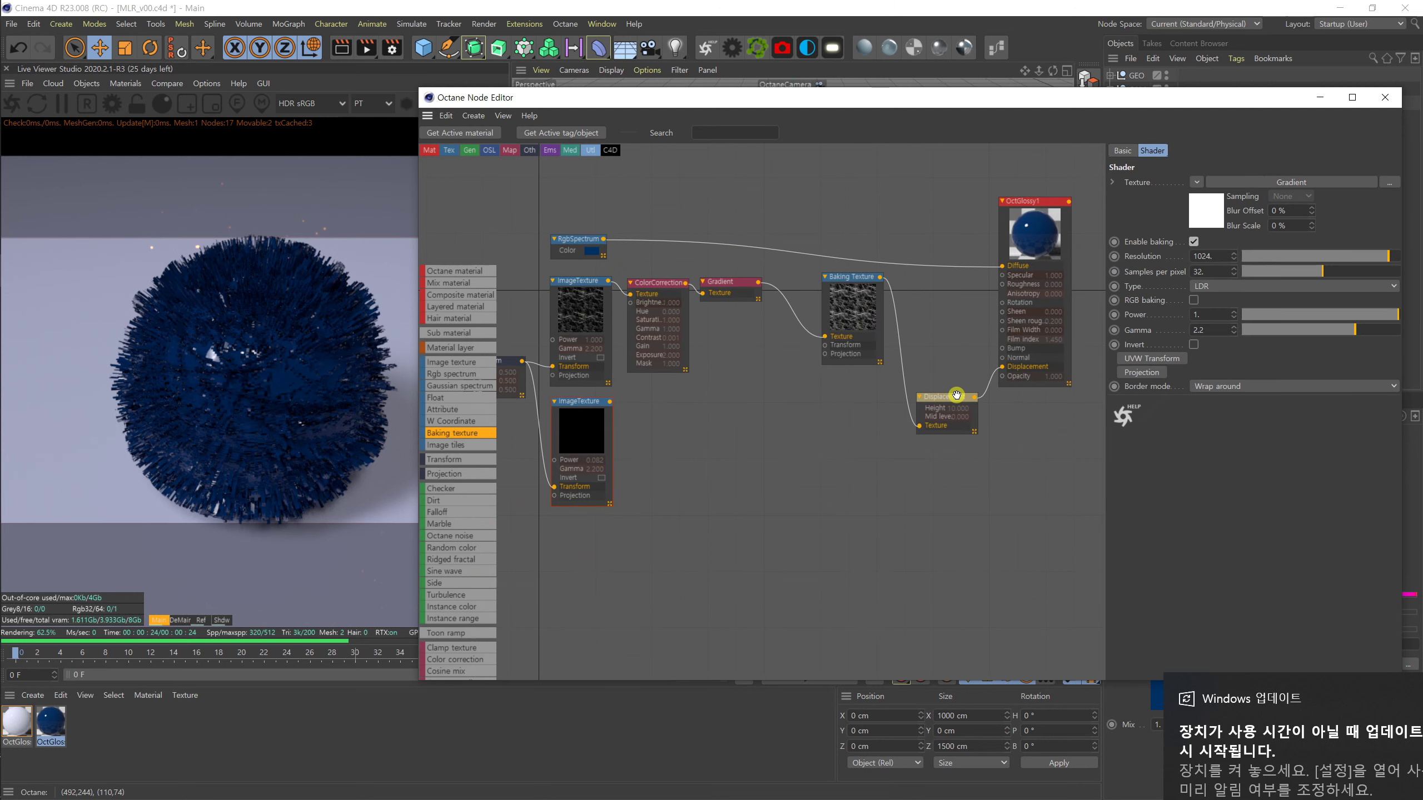
left_click_drag(853, 282, 840, 282)
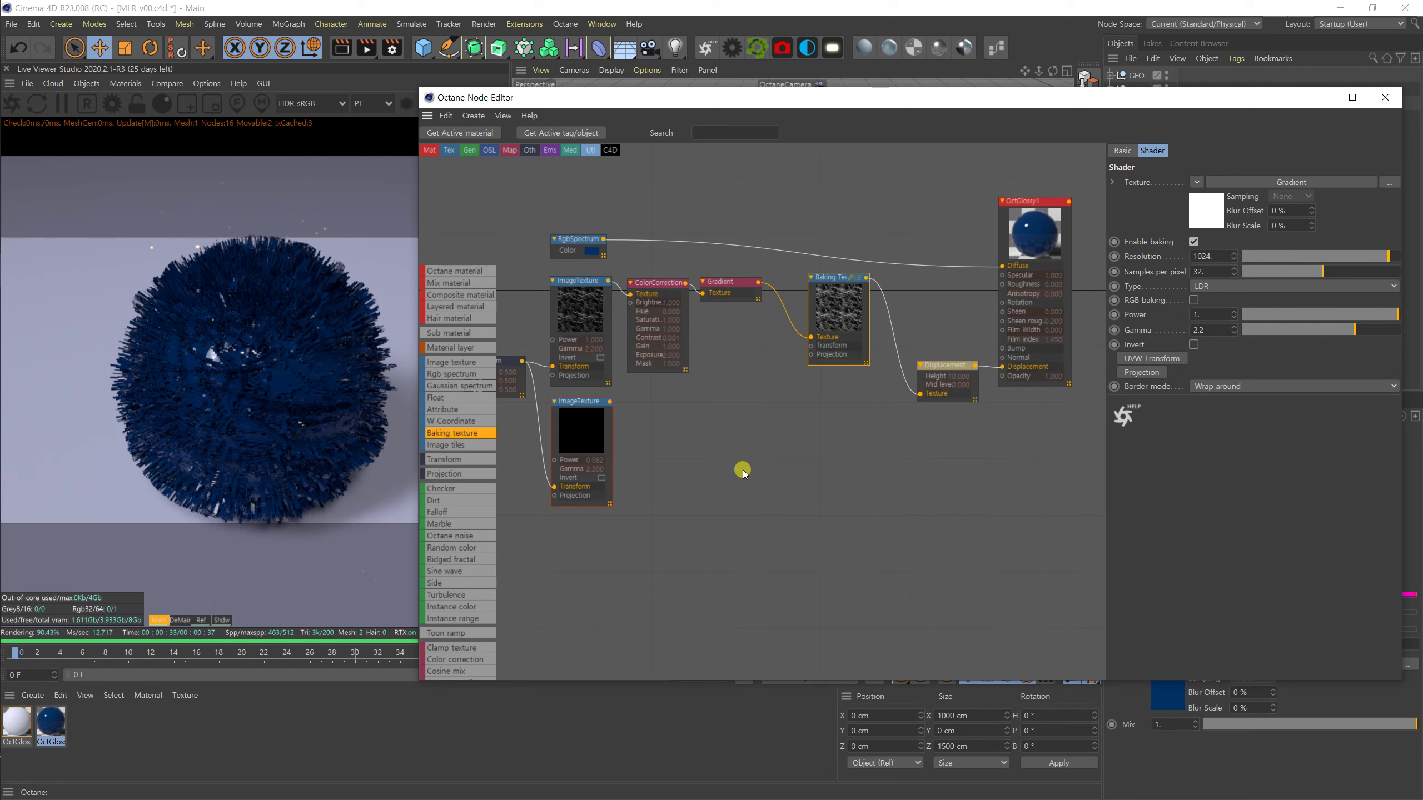
left_click(995, 430)
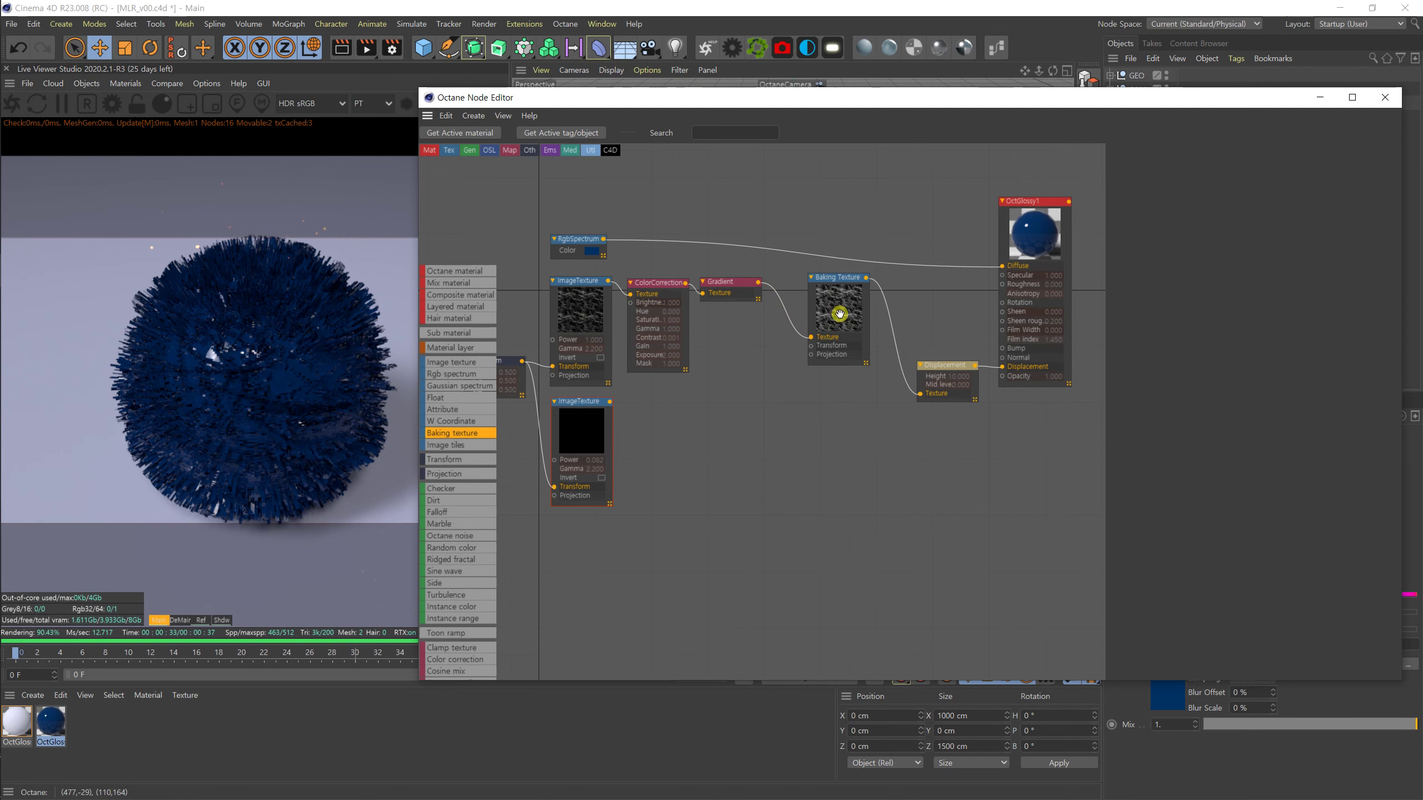
Try Displacement heights of 1 cm and 0.5 cm.
left_click(946, 367)
double_click(1191, 262)
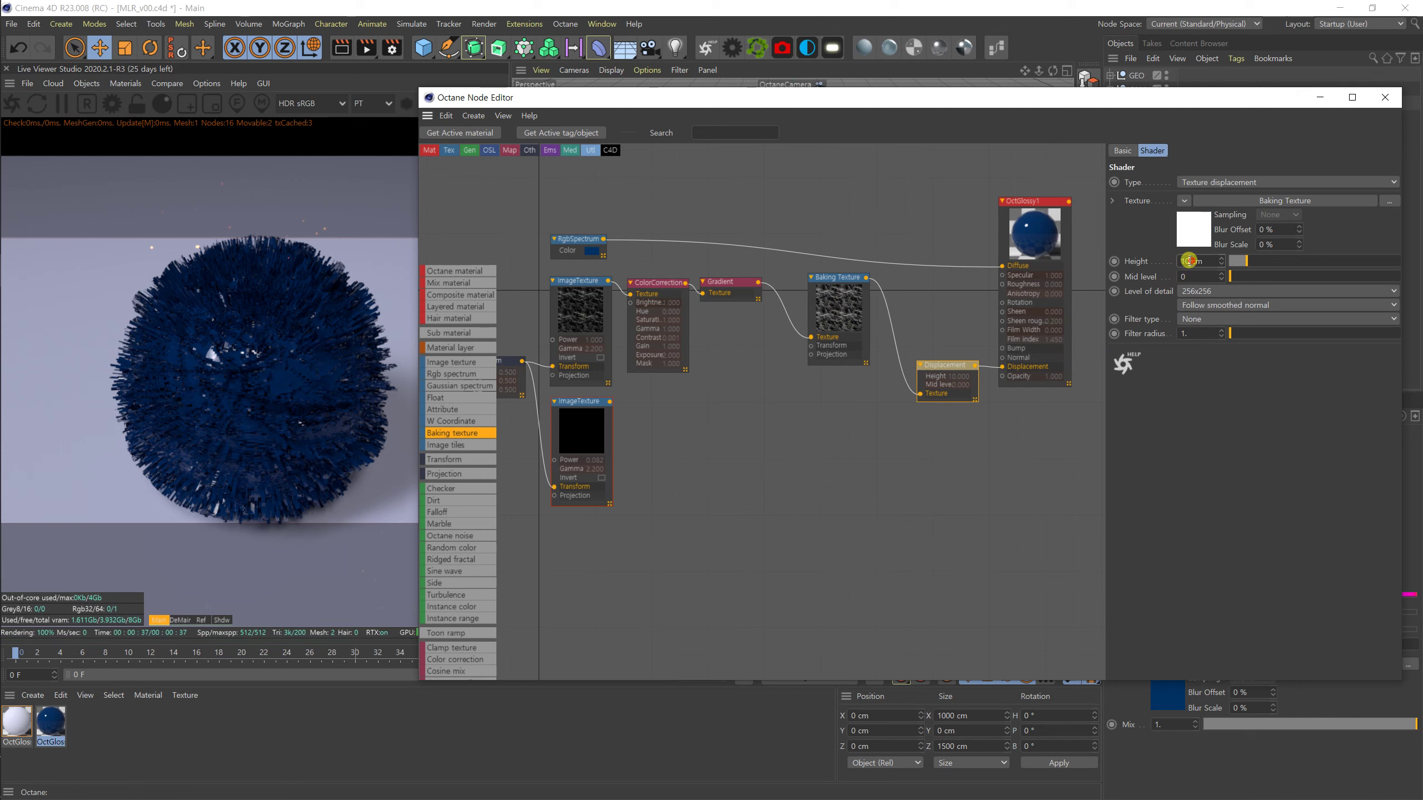
type("1")
key("Return")
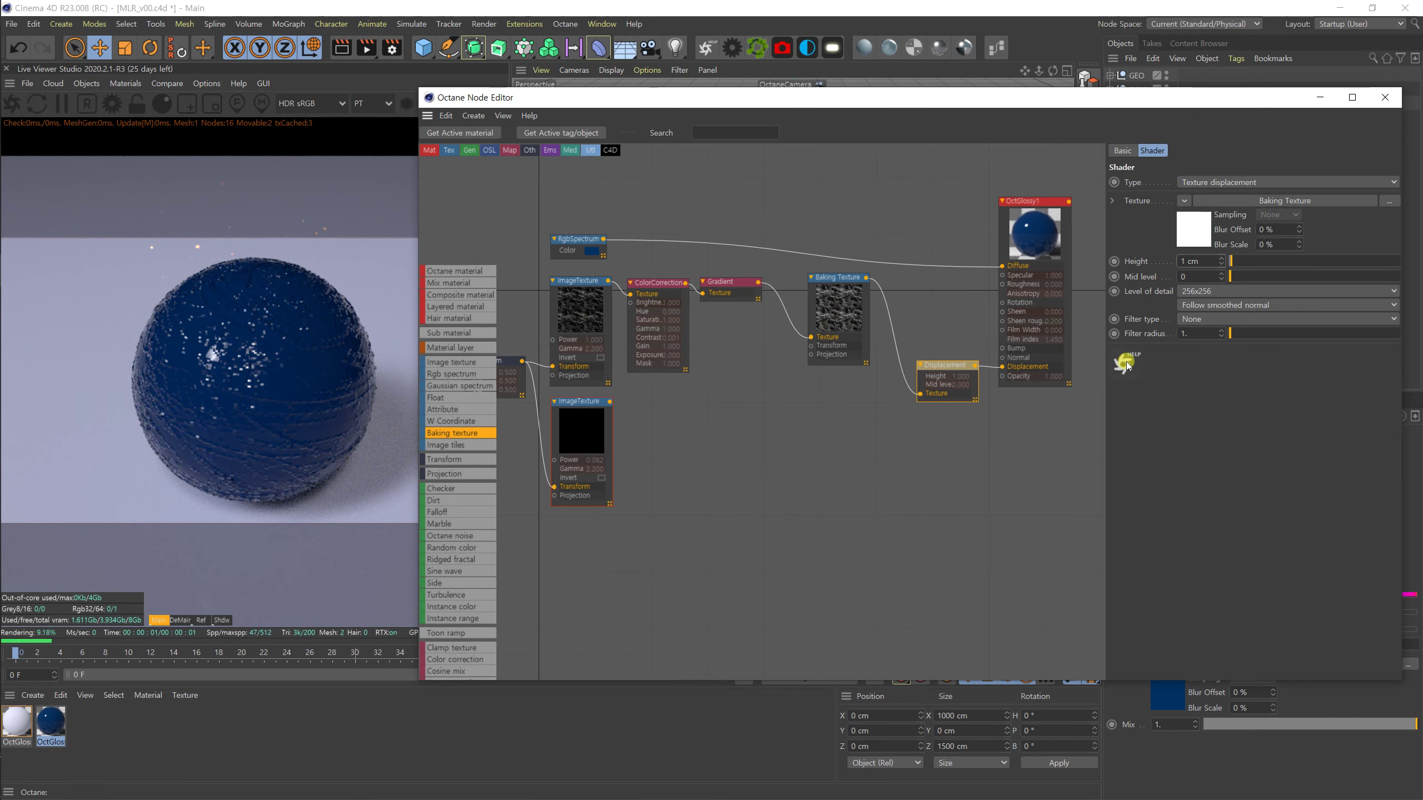
type("0.5")
key("Return")
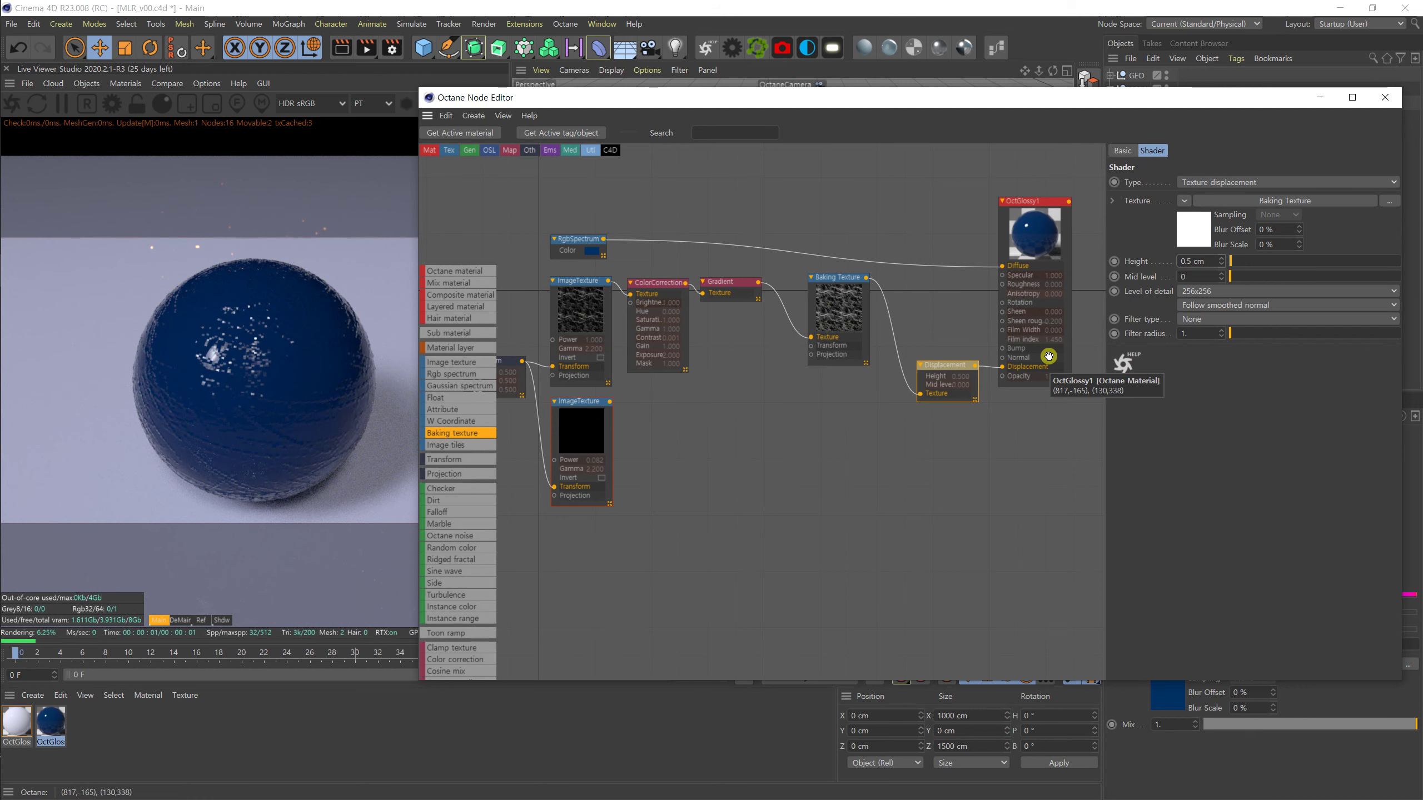
Set the Displacement node's height to 0.2 cm.
type("0.2")
key("Return")
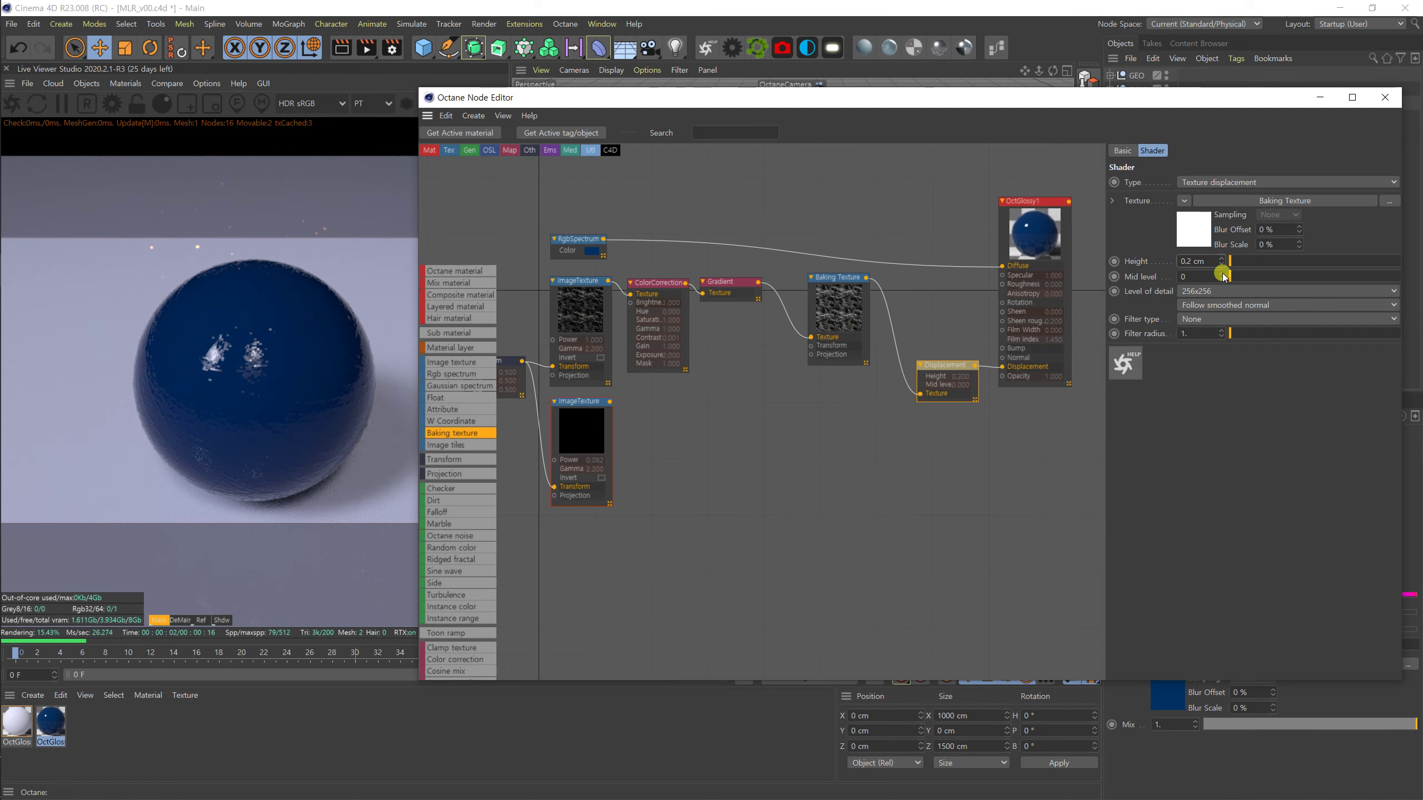
left_click_drag(1222, 266, 1221, 261)
left_click(1193, 261)
key("BackSpace")
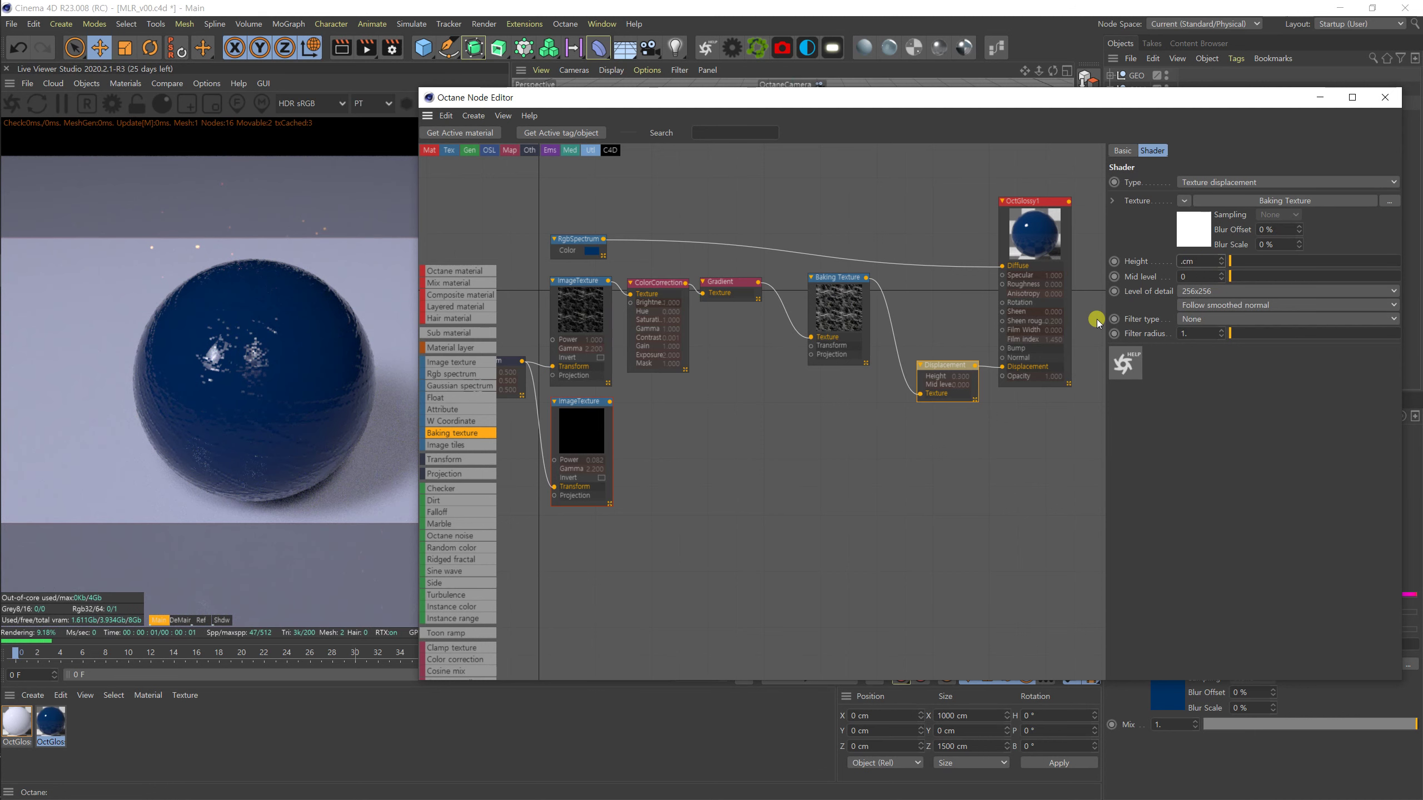
type("0.2")
key("Return")
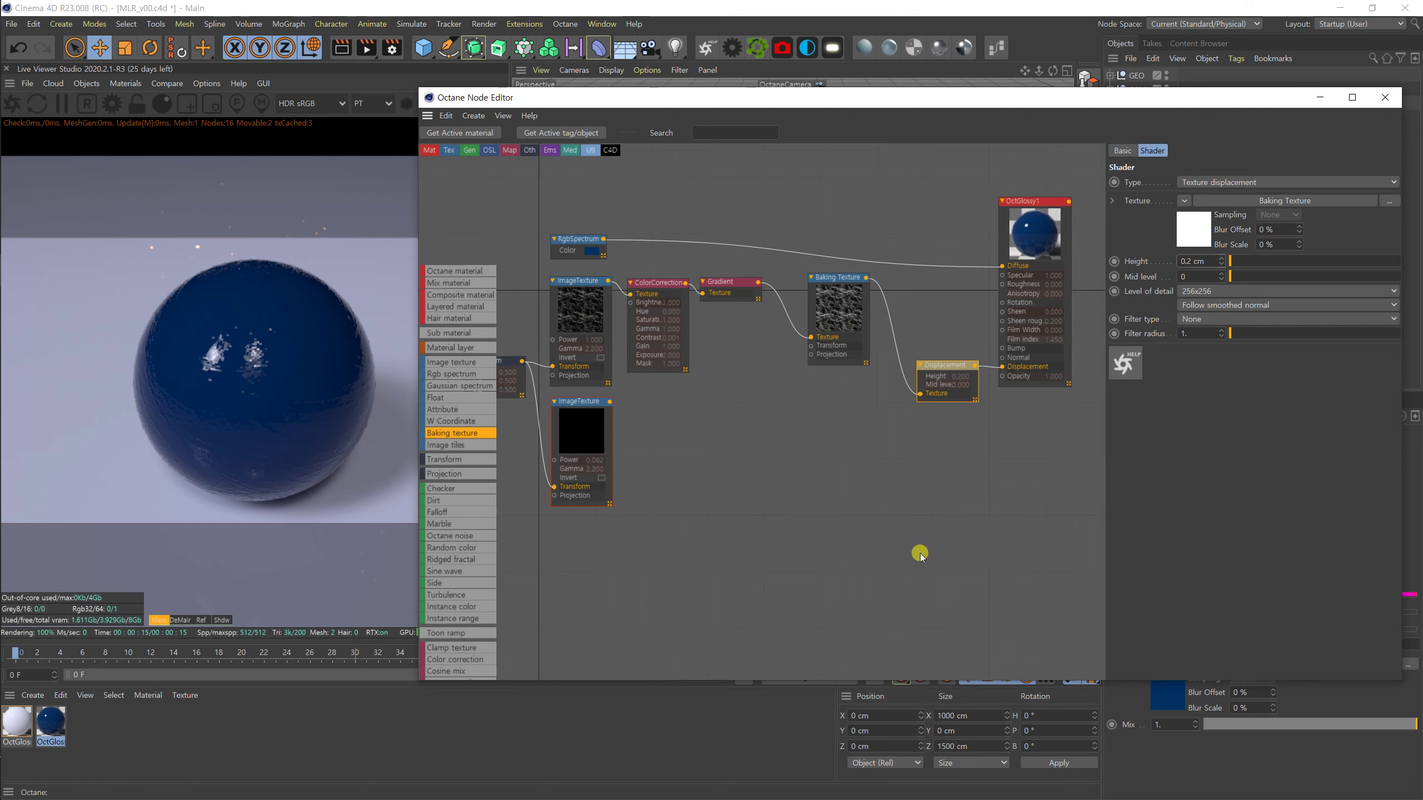
Look at the scratch texture image results in the browser, and return to Cinema 4D with the blue glossy material selected.
key("alt+Tab")
key("alt+Tab")
key("alt+Tab")
key("alt+Tab")
key("alt+Tab")
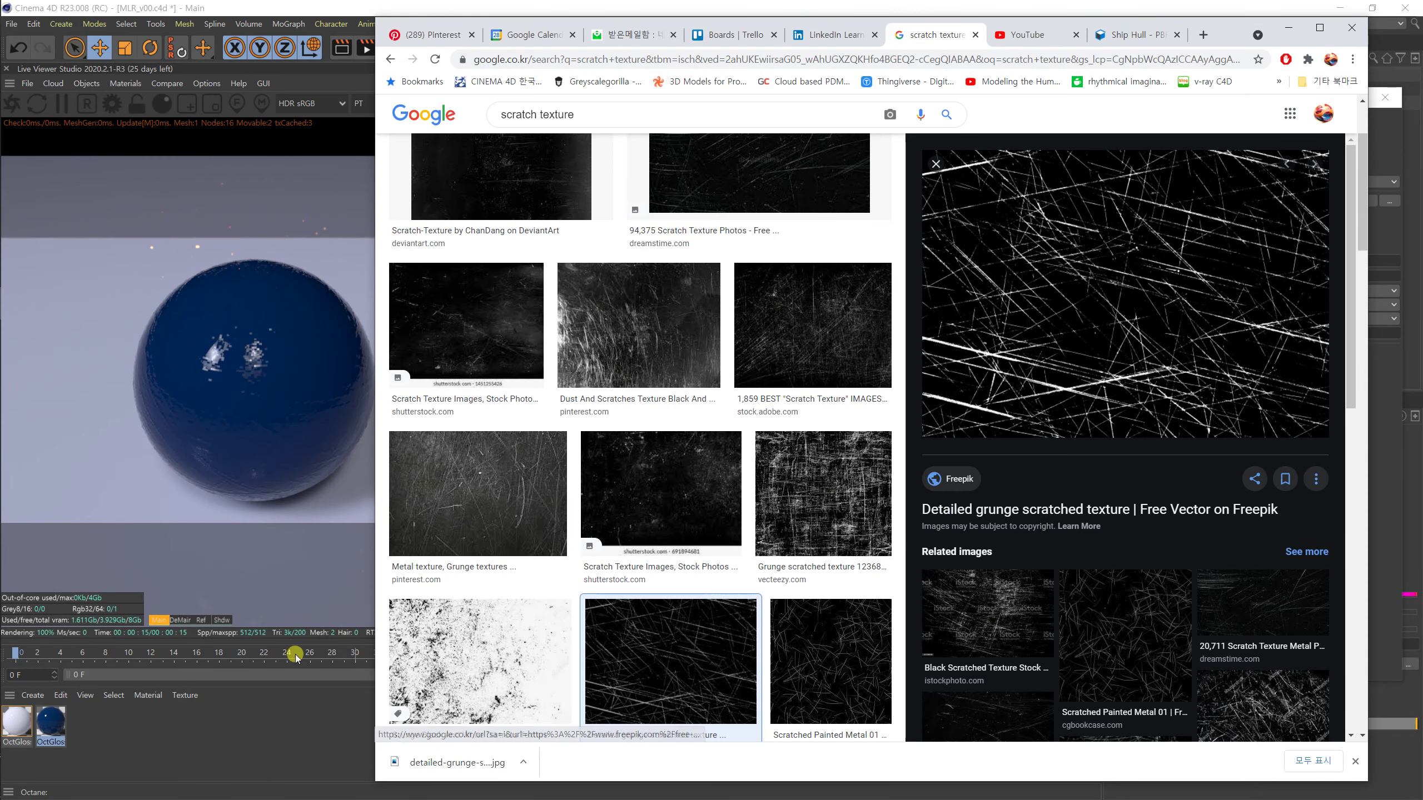
left_click(306, 726)
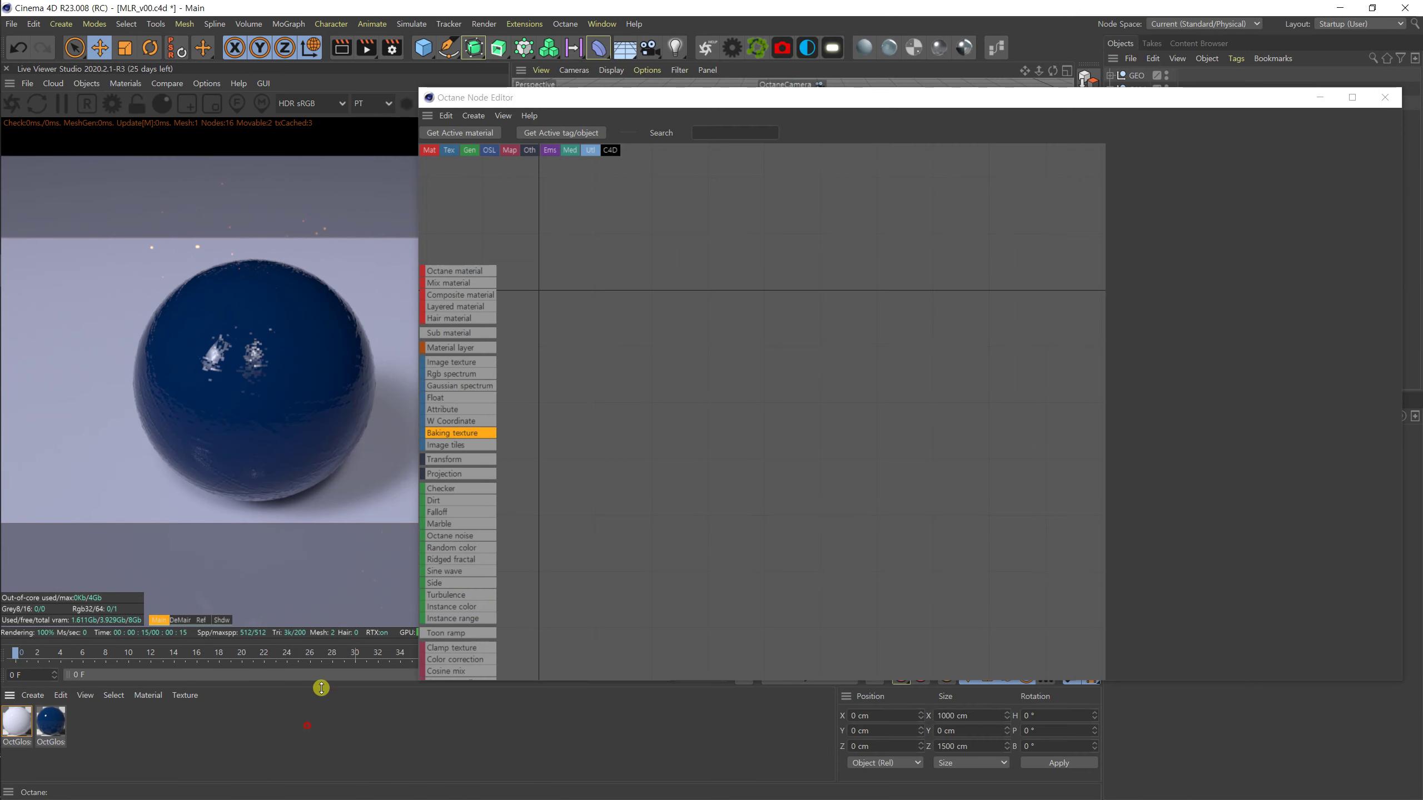
left_click(59, 720)
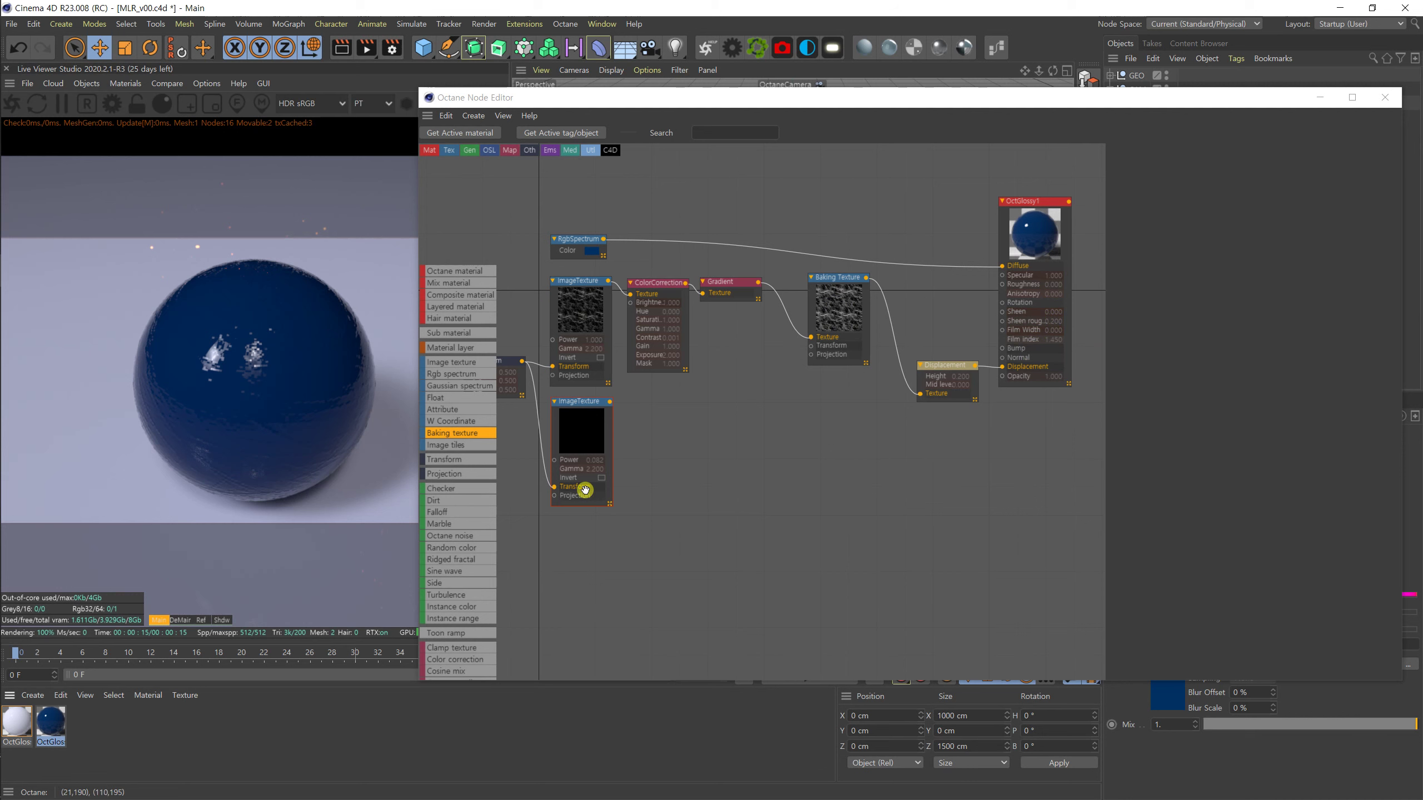
Reposition the Baking Texture, Gradient, ColorCorrection and scratch ImageTexture nodes into a compact chain leading to the Displacement node.
left_click_drag(847, 285, 870, 360)
left_click_drag(746, 285, 793, 349)
left_click_drag(669, 285, 711, 334)
left_click_drag(590, 282, 625, 285)
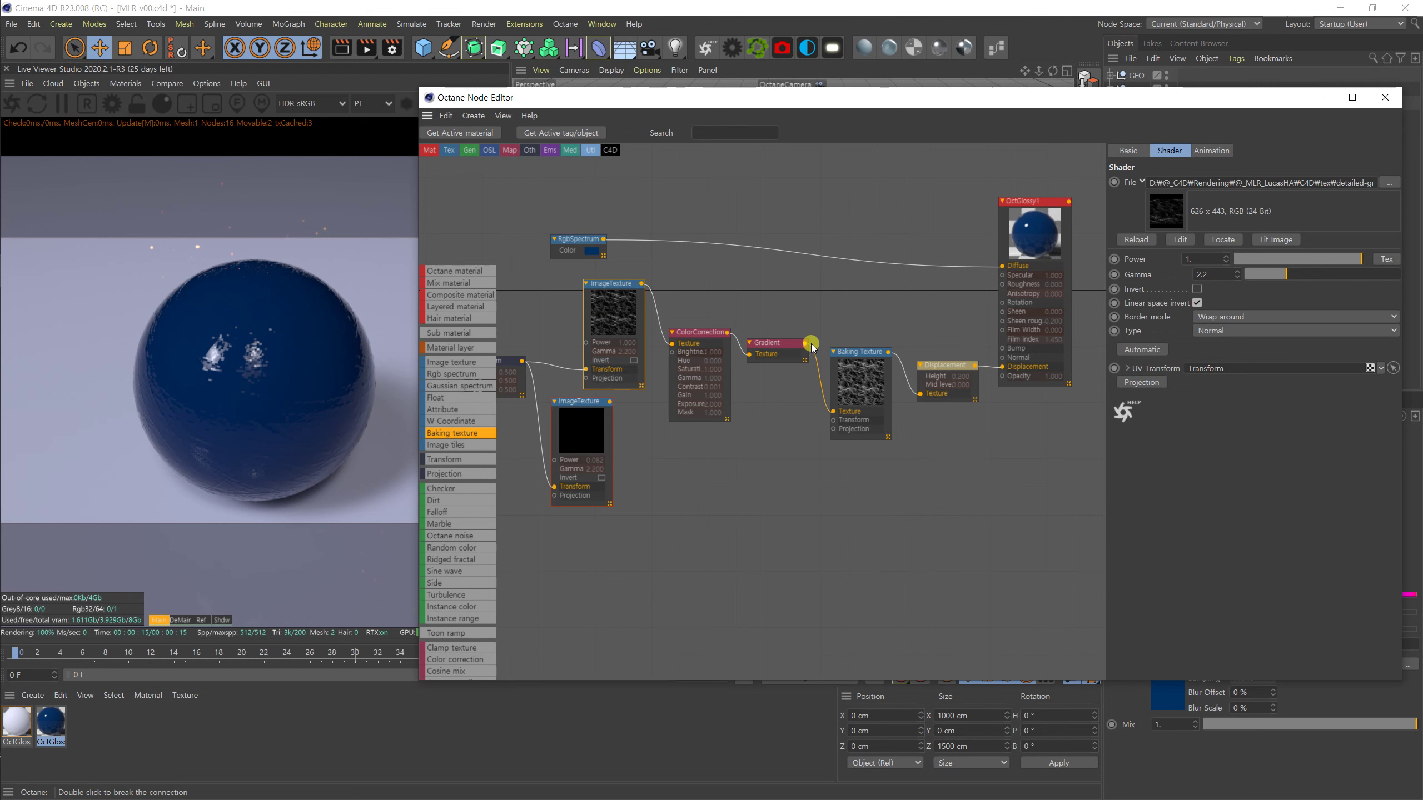
Connect the Gradient output to the glossy material's Bump input to compare it with displacement.
left_click_drag(804, 344, 1001, 350)
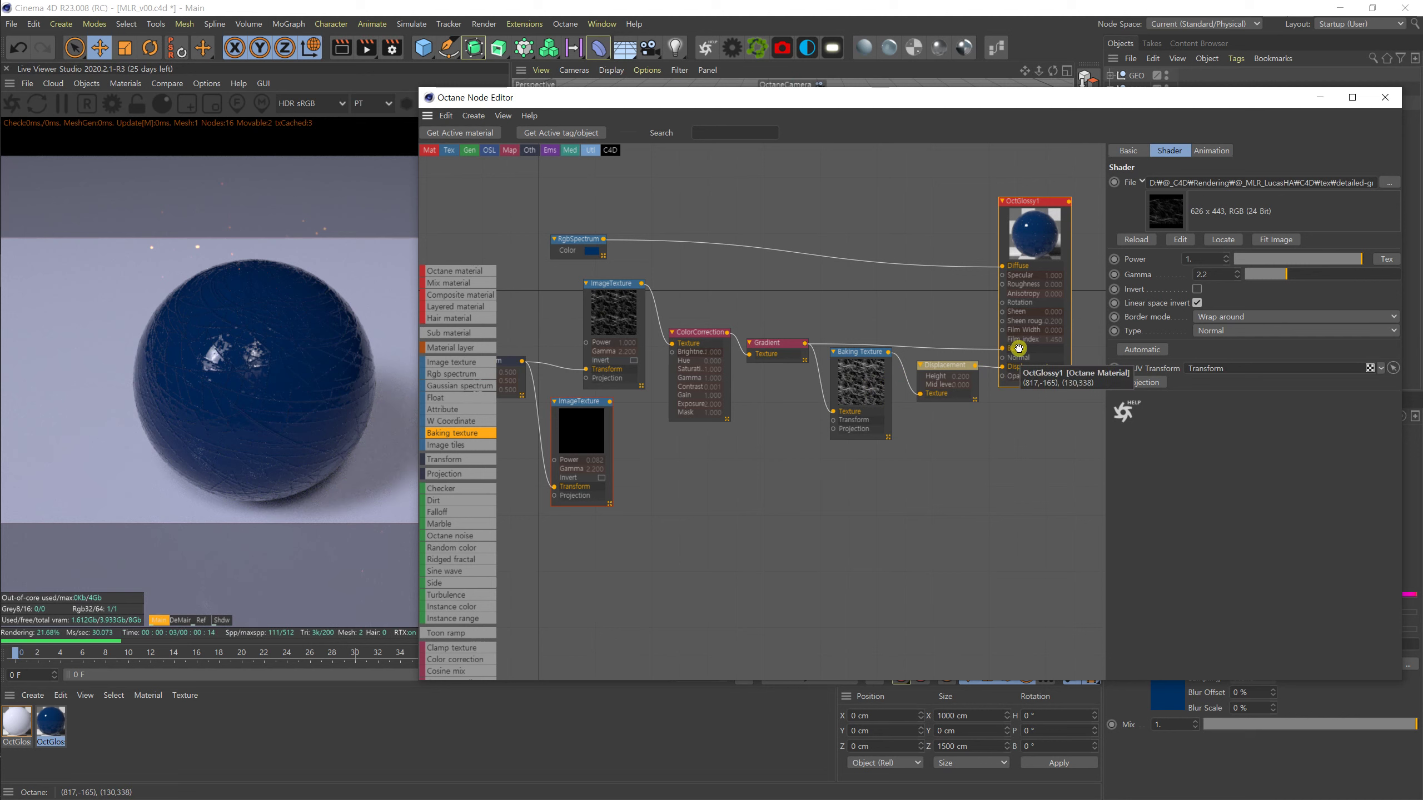
left_click(1016, 363)
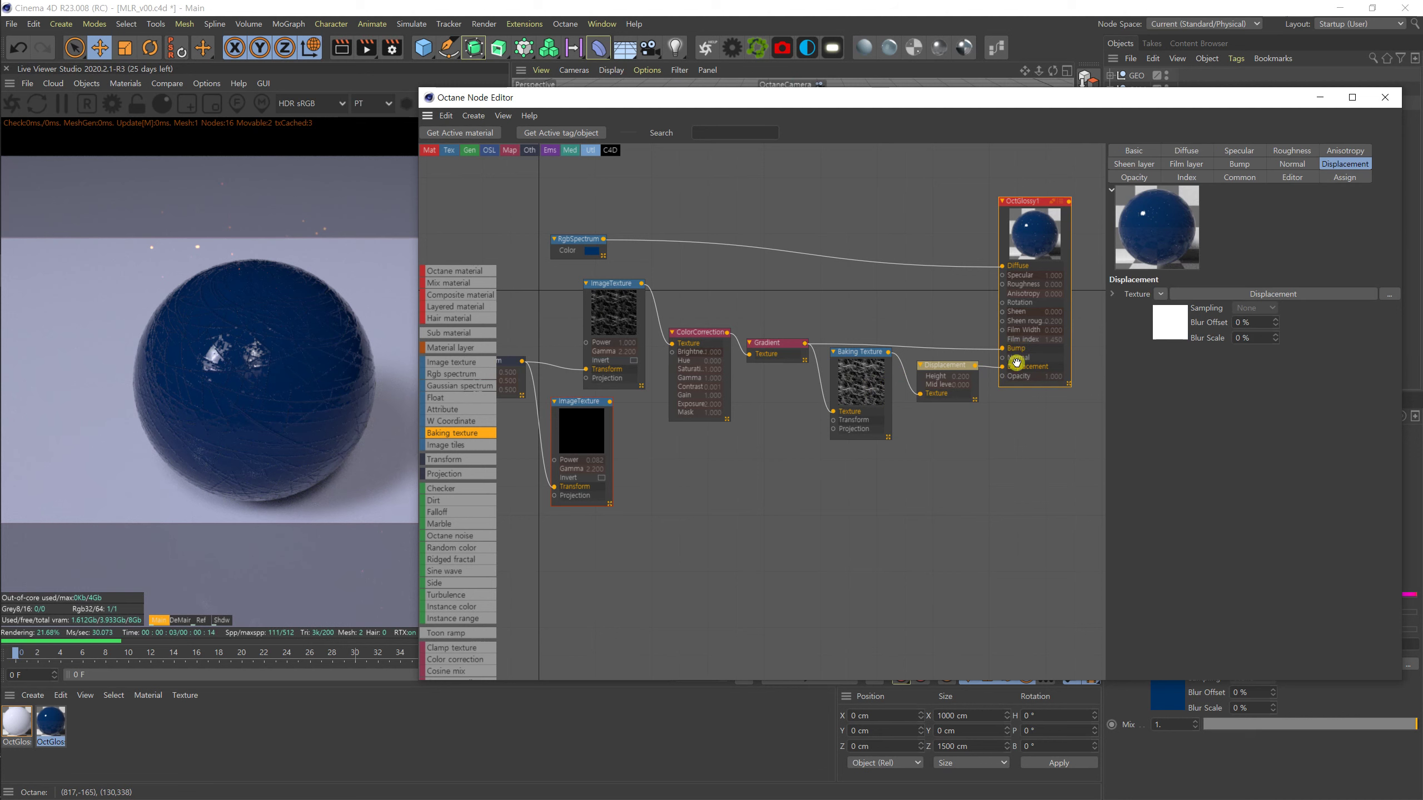
left_click(781, 350)
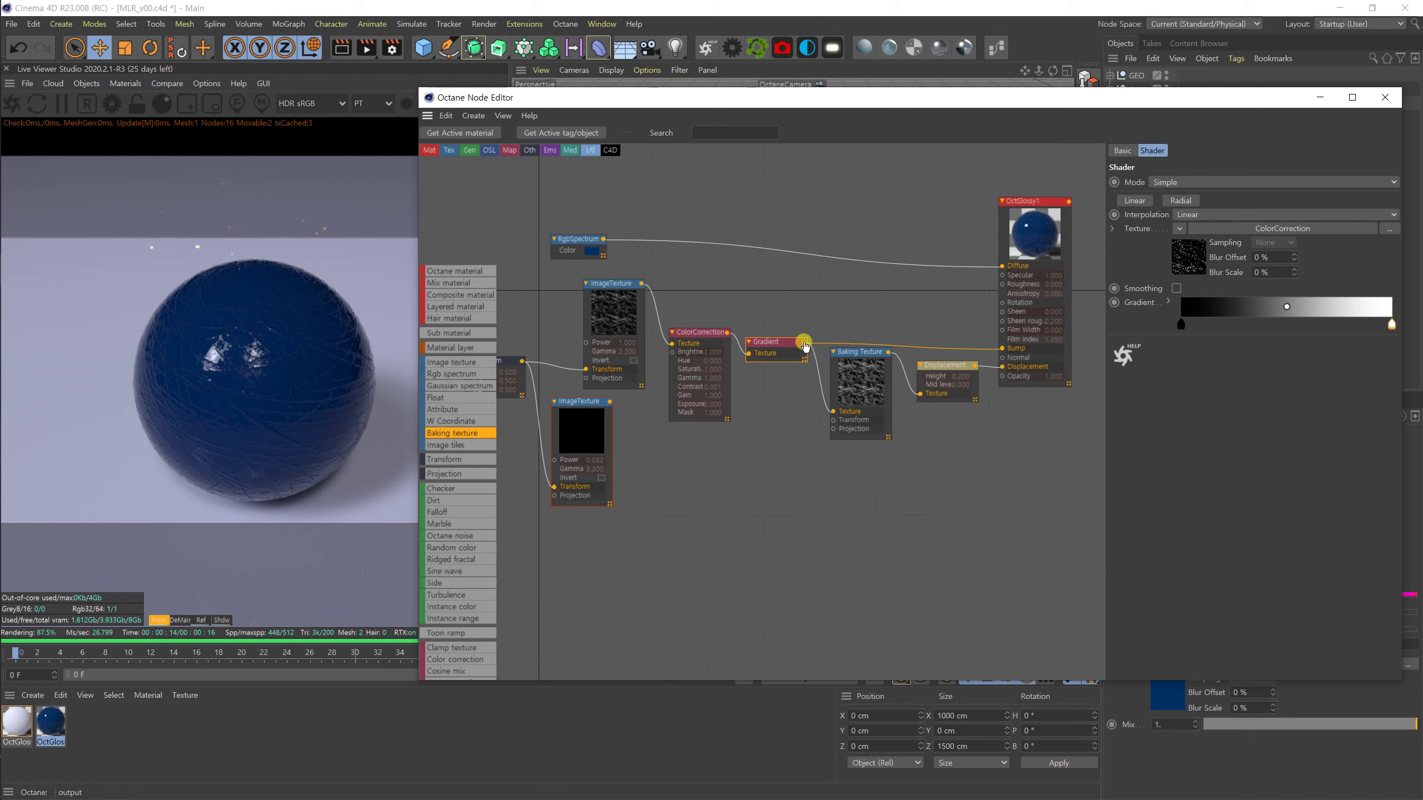
Move the Gradient's connection from Bump to Roughness, and connect the normal-map ImageTexture to the material's Normal input.
left_click_drag(955, 337, 1000, 284)
left_click_drag(980, 347, 962, 321)
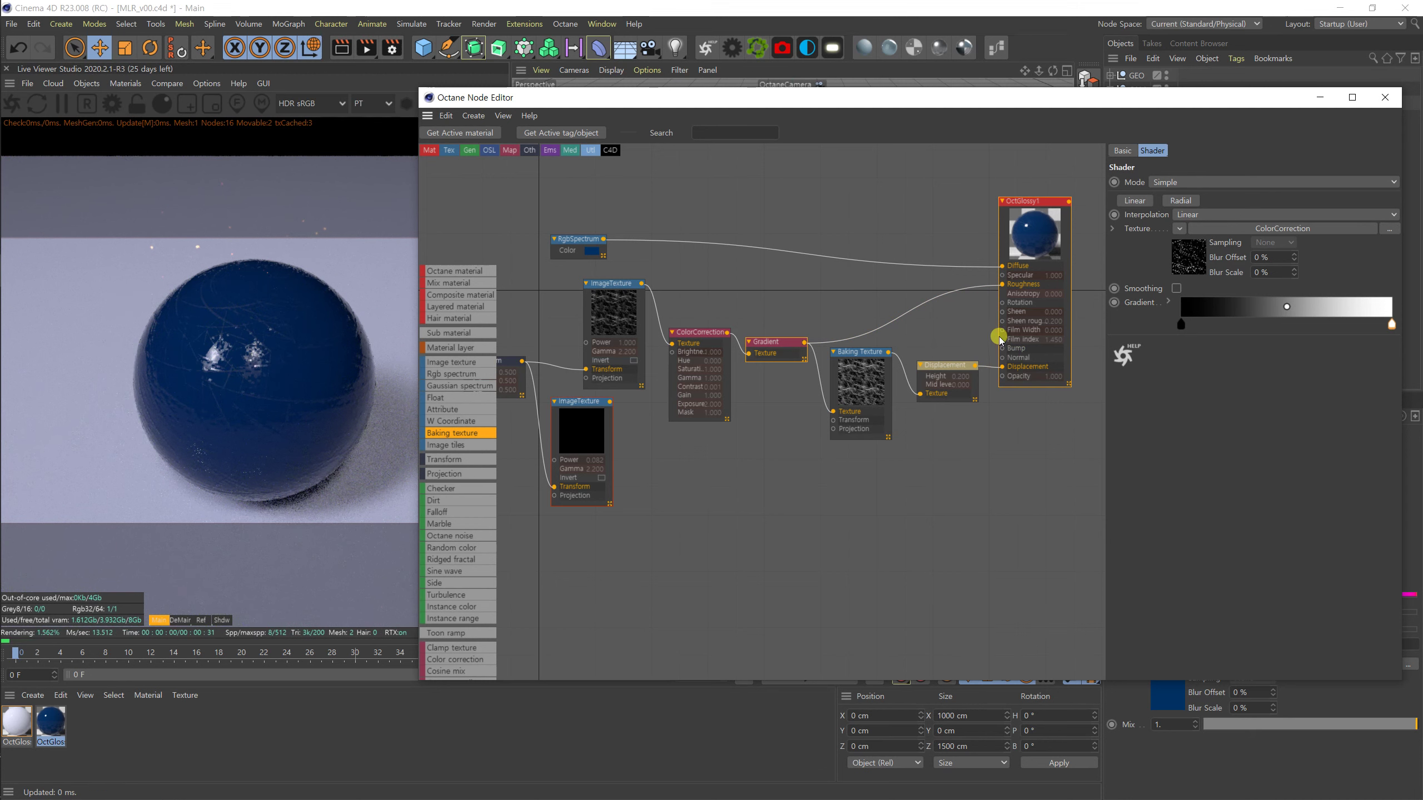
left_click(593, 411)
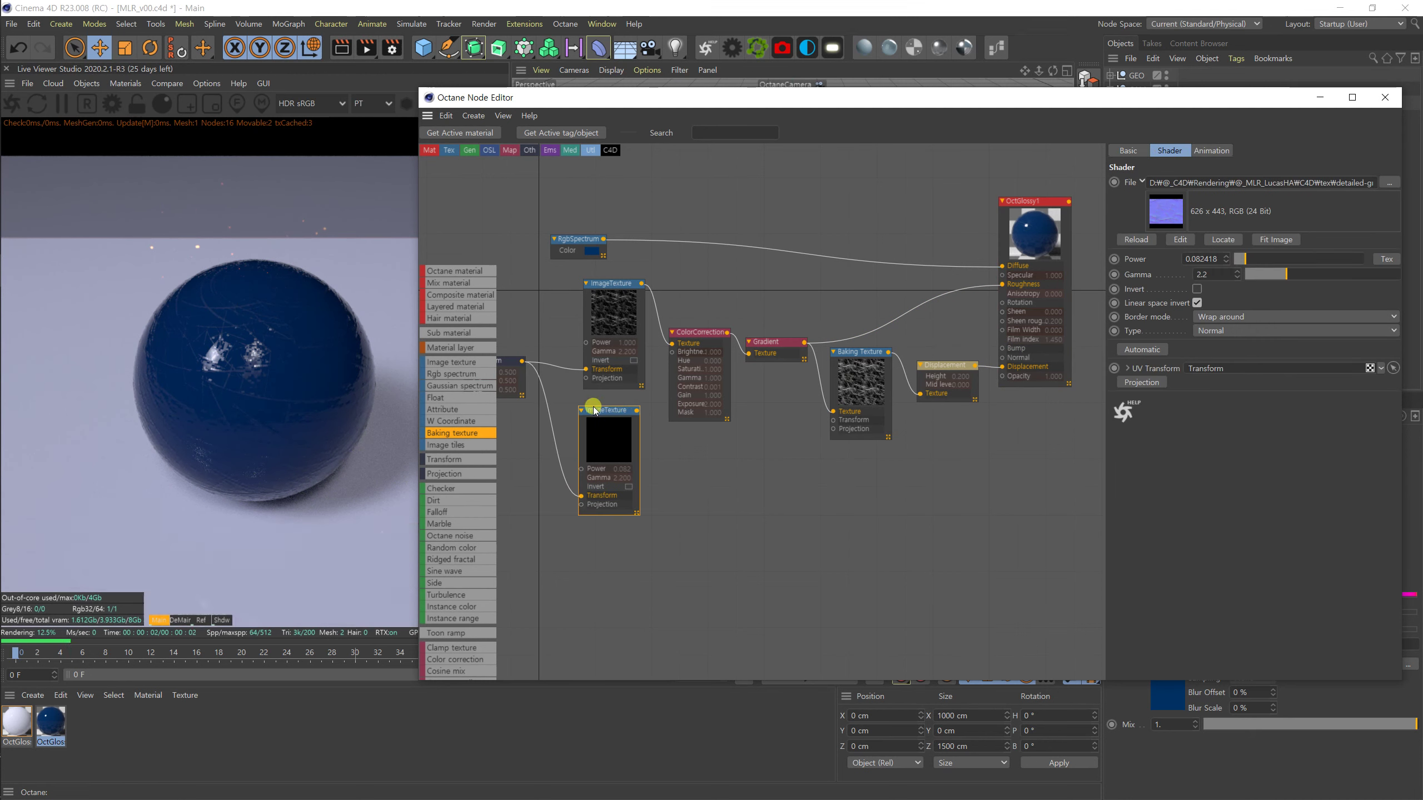
left_click_drag(589, 400, 1002, 358)
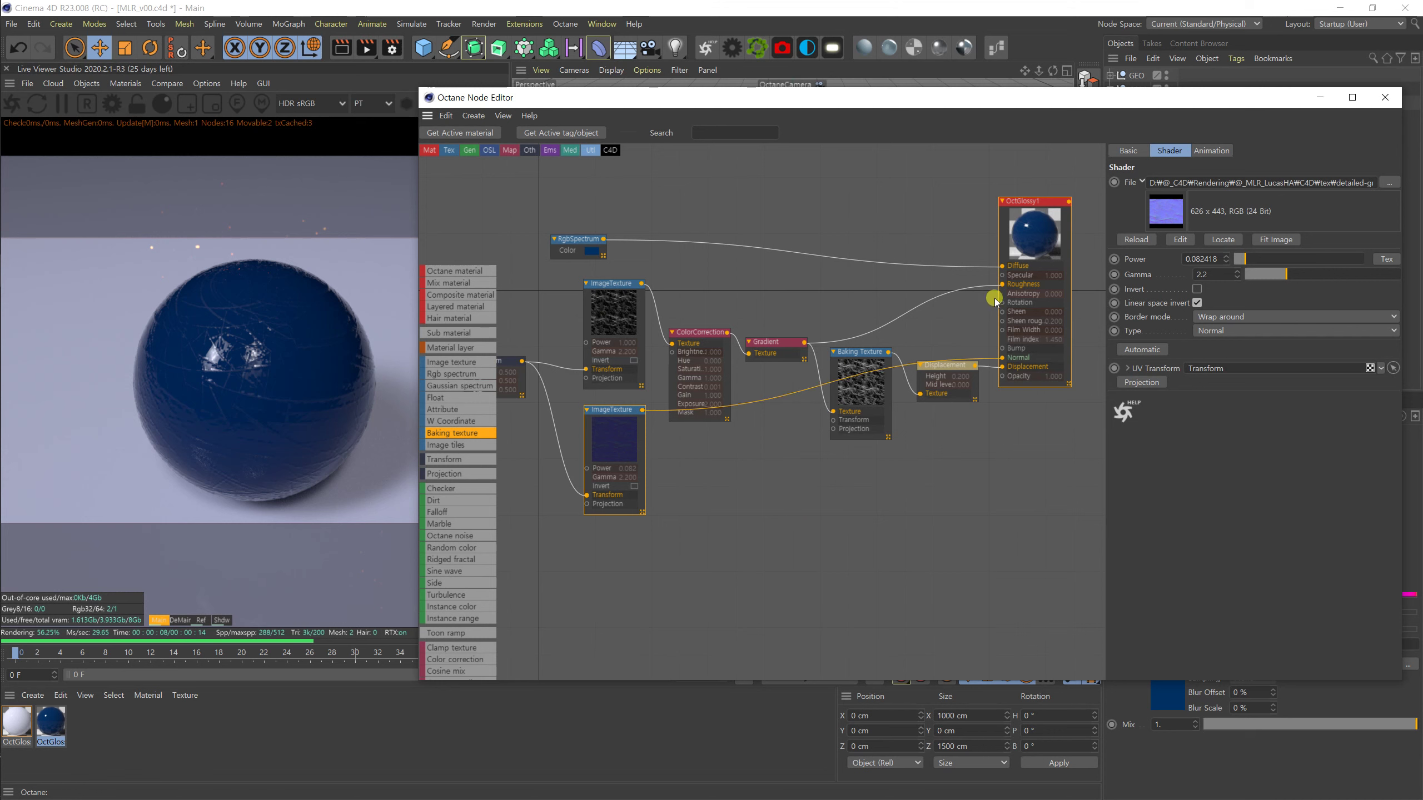
Clear the material's Roughness and Normal connections and reconnect the Displacement node to its Displacement input.
left_click_drag(1002, 366, 954, 406)
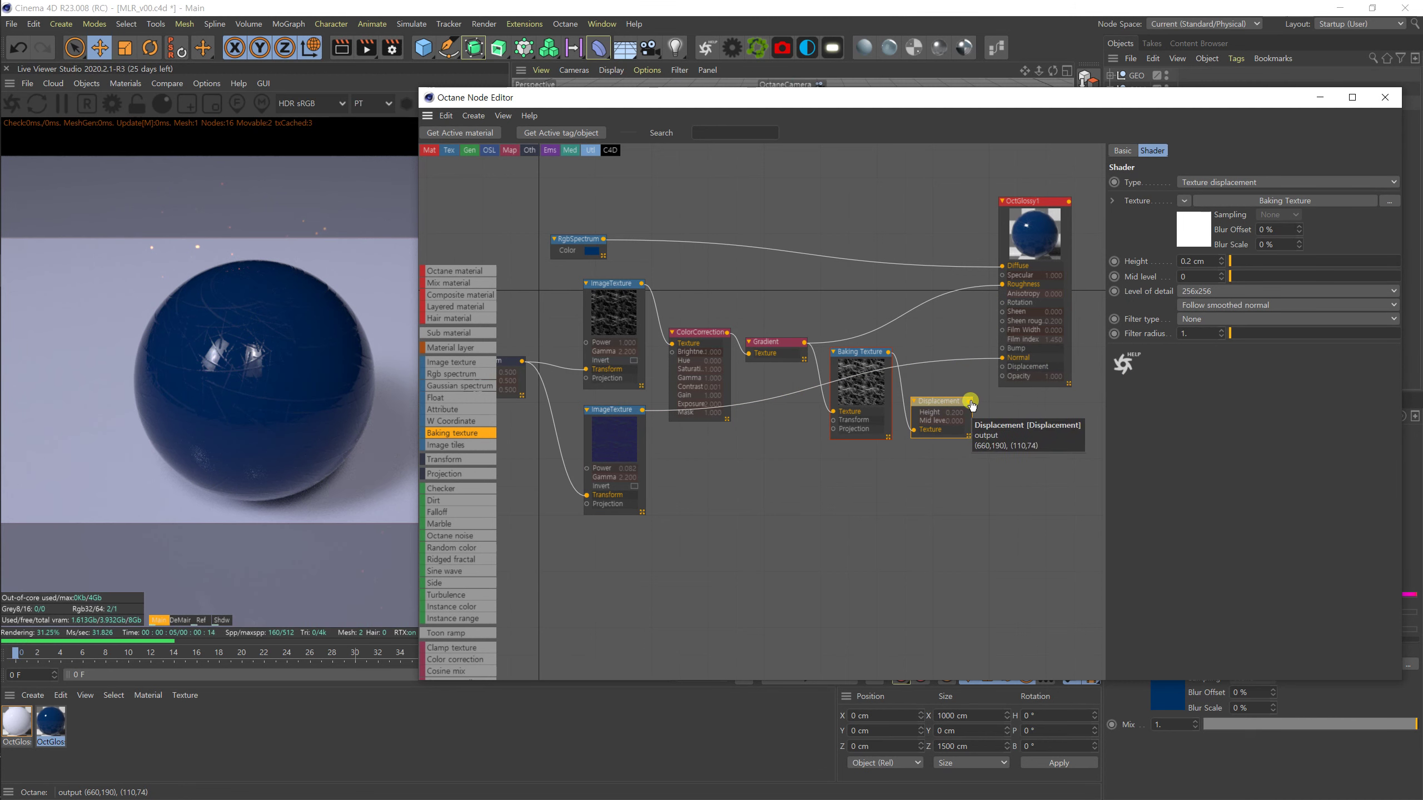
left_click_drag(969, 402, 1000, 280)
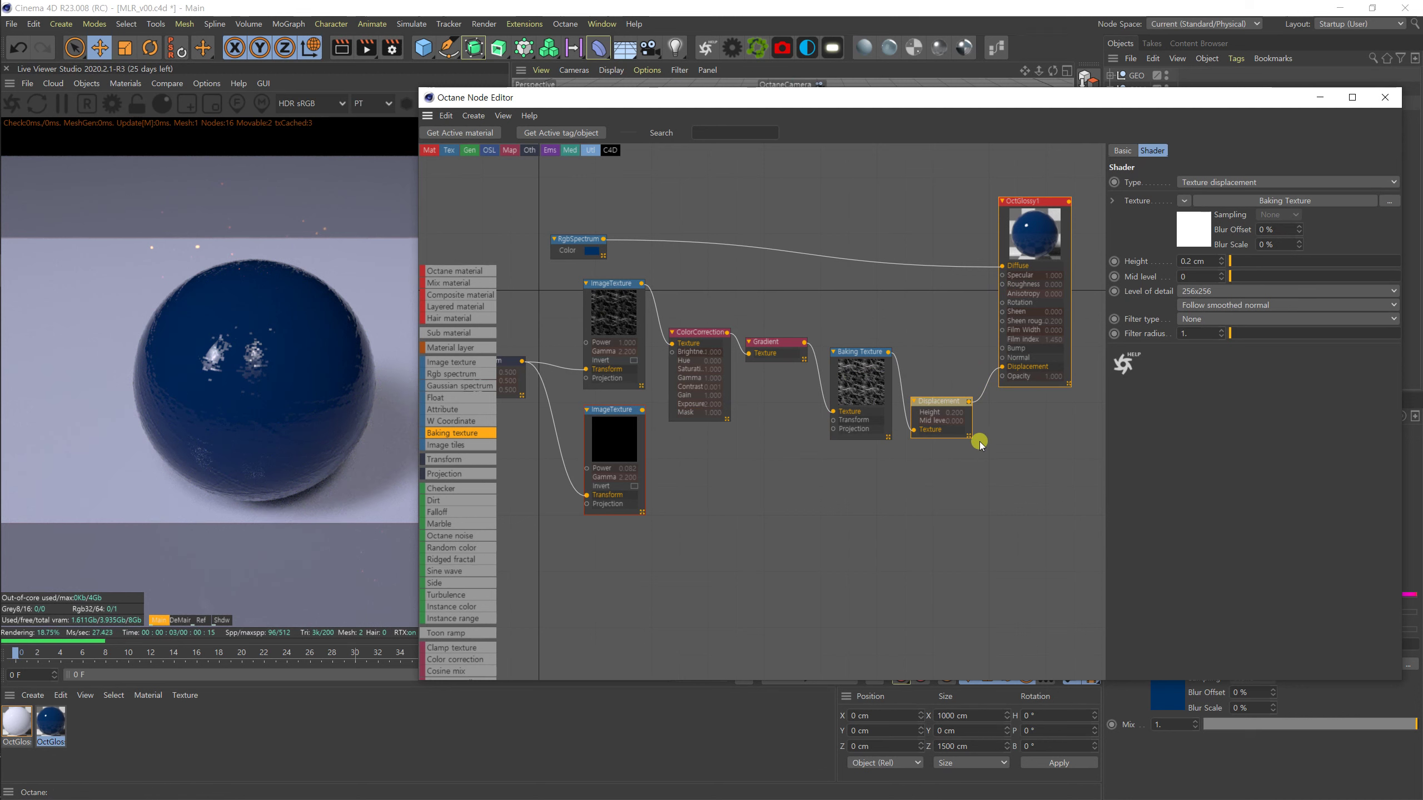
left_click_drag(850, 355, 845, 357)
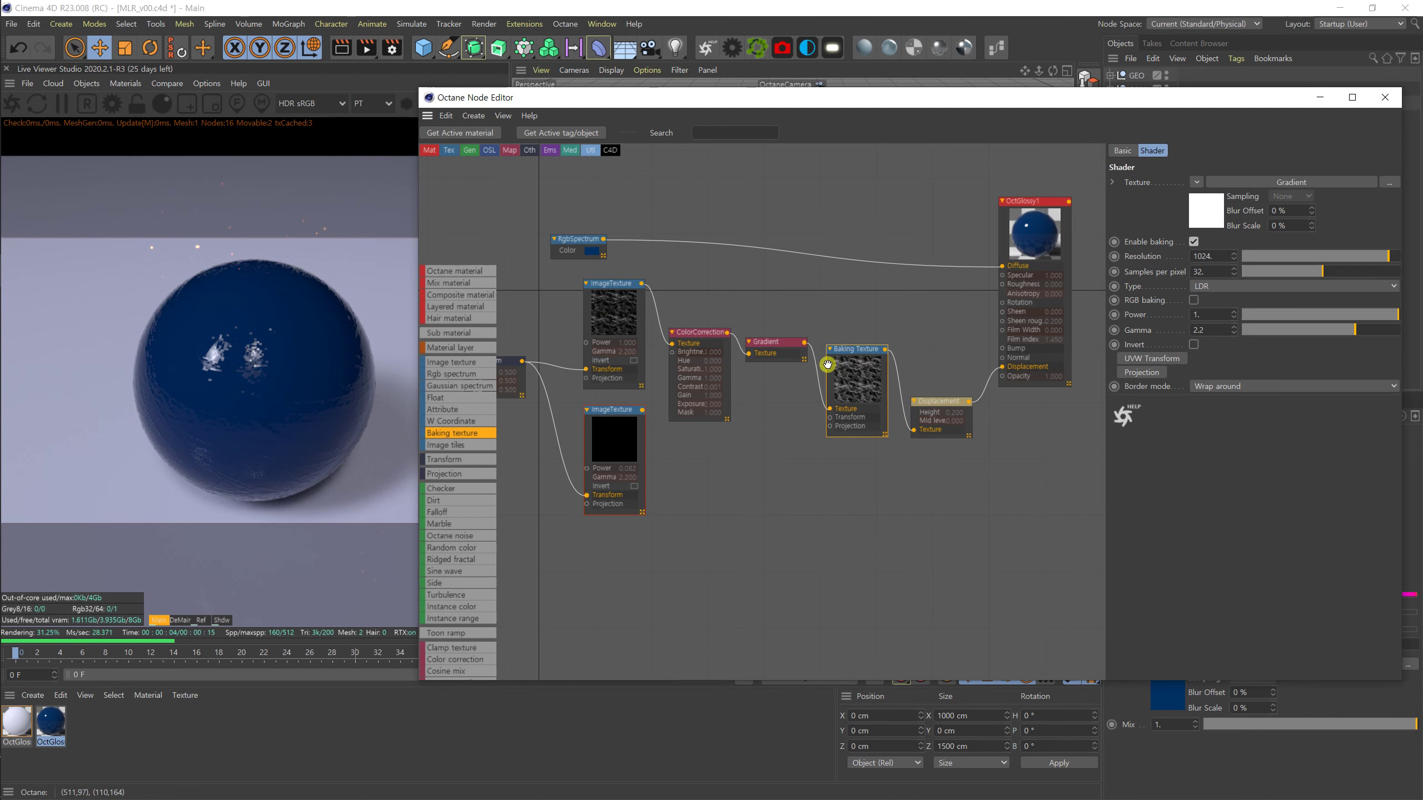
left_click(621, 311)
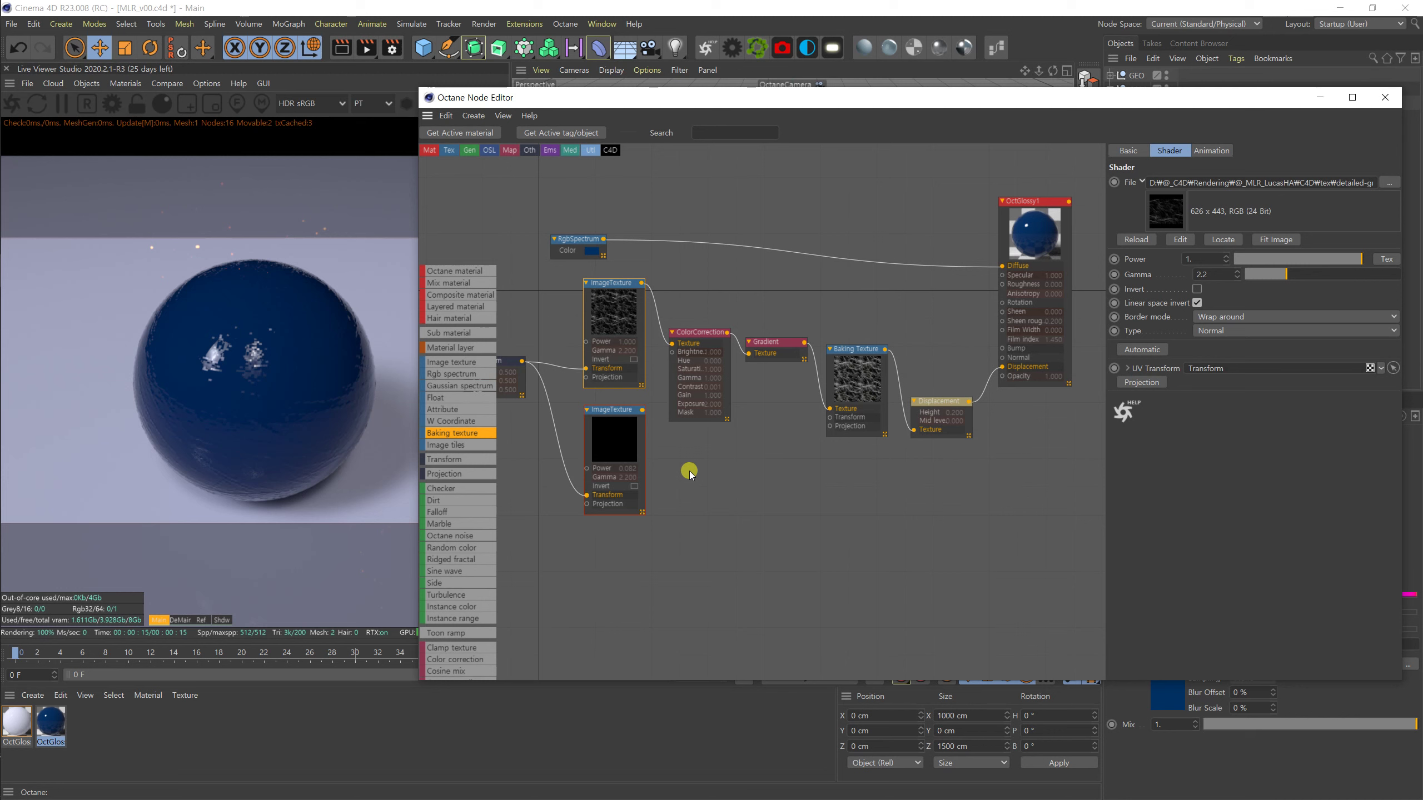
Move the material, Displacement and Baking Texture nodes away from the Gradient to make room for another node.
middle_click_drag(886, 524, 743, 520)
left_click_drag(892, 252, 963, 239)
left_click_drag(811, 402, 883, 407)
left_click_drag(725, 351, 795, 358)
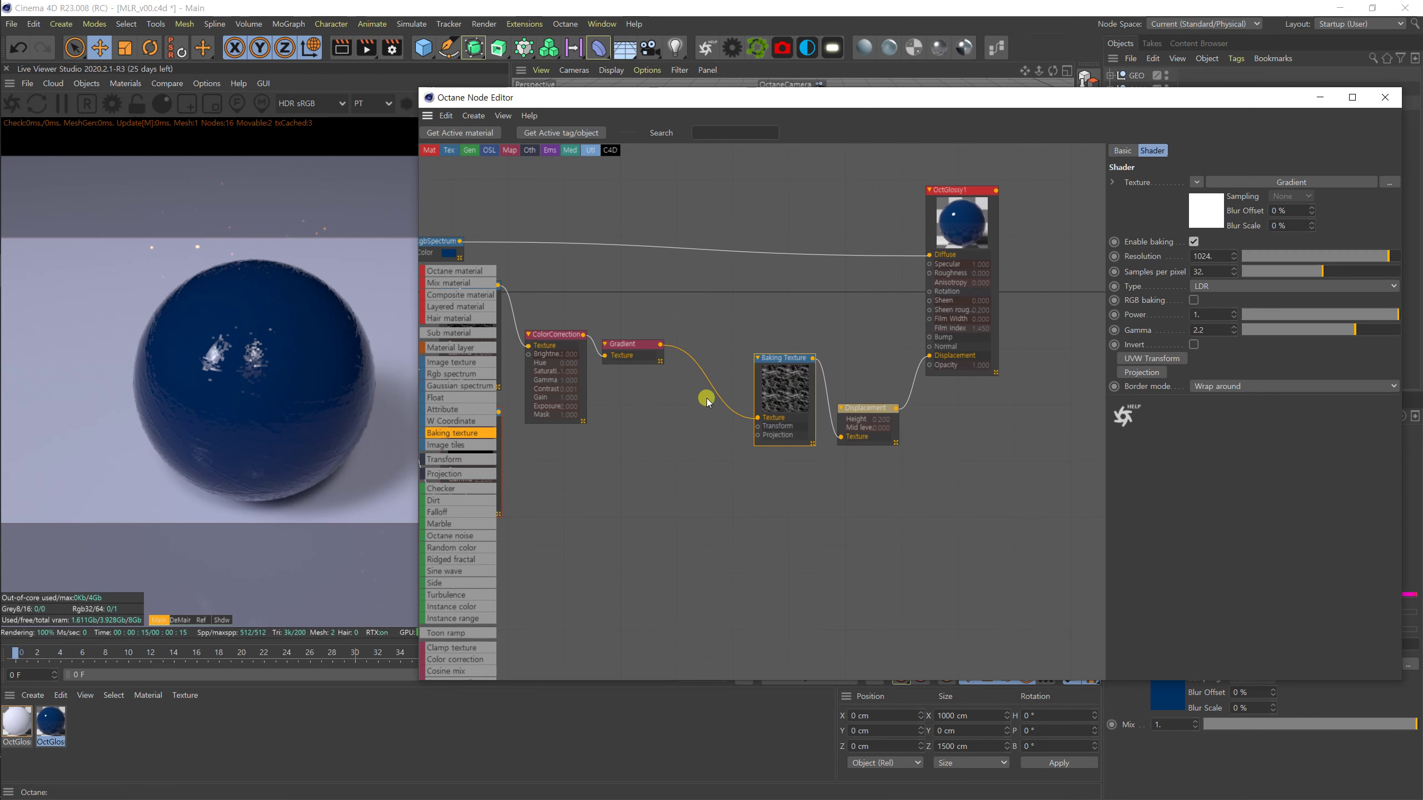
Insert an Invert node between the Gradient and the Baking Texture.
middle_click_drag(636, 461, 702, 448)
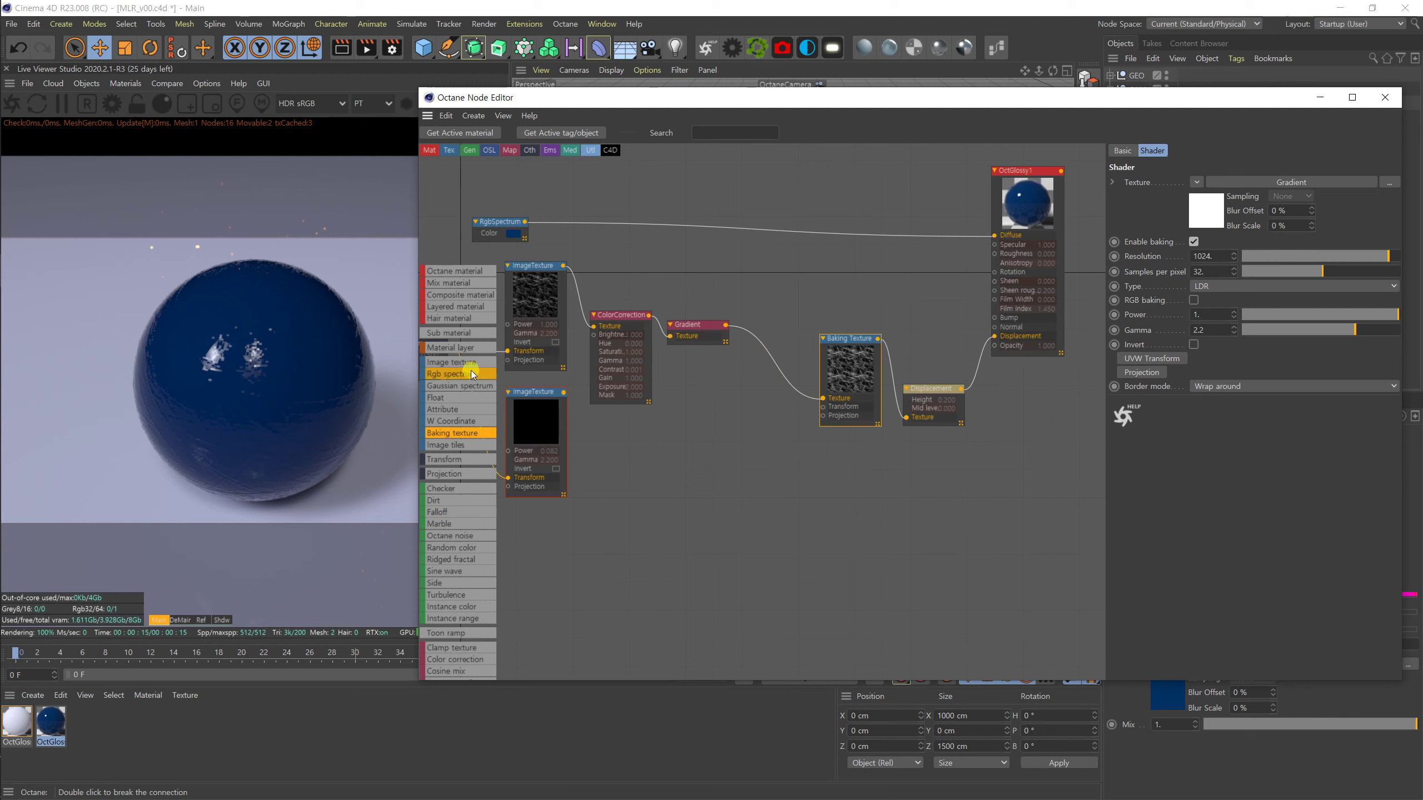
scroll(466, 524, "down", 1)
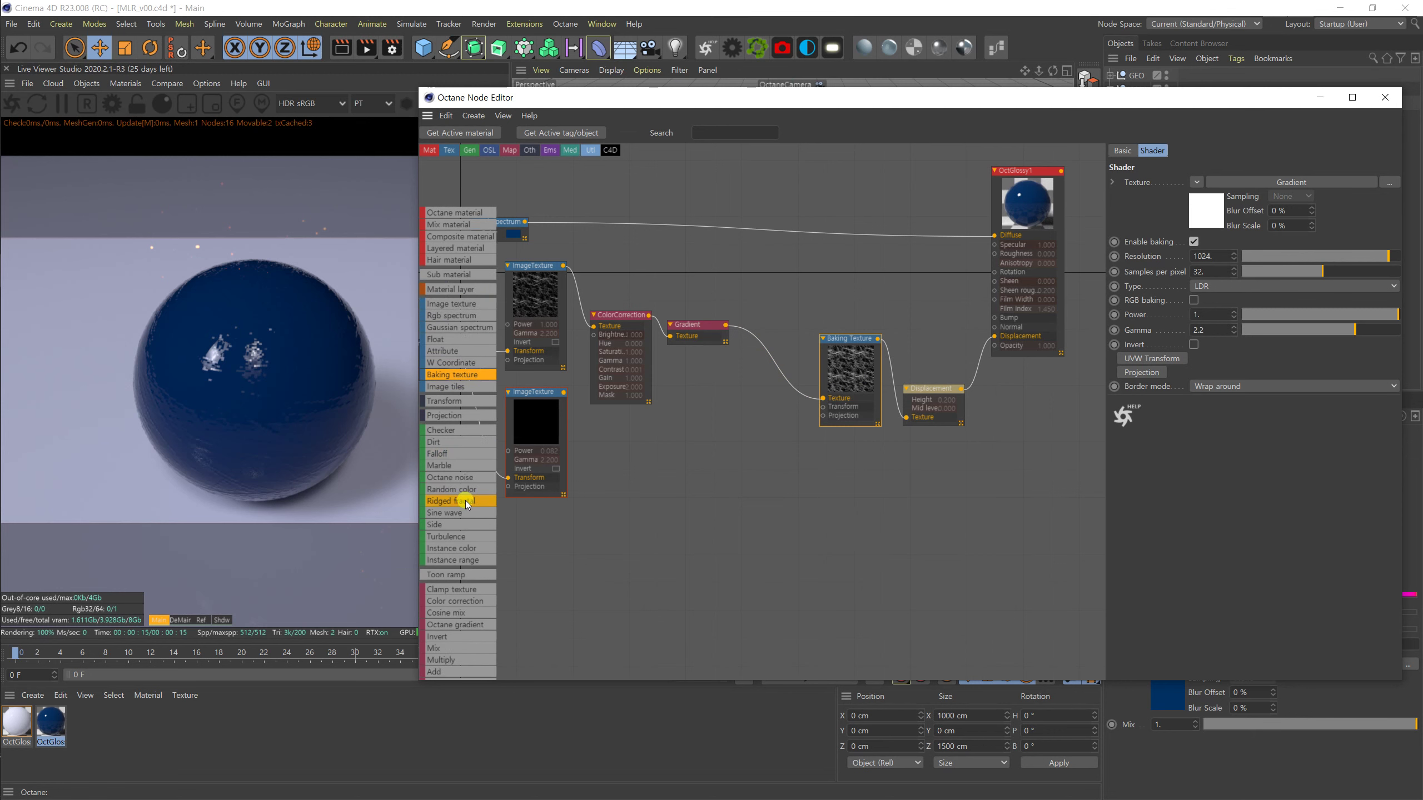
scroll(466, 524, "down", 5)
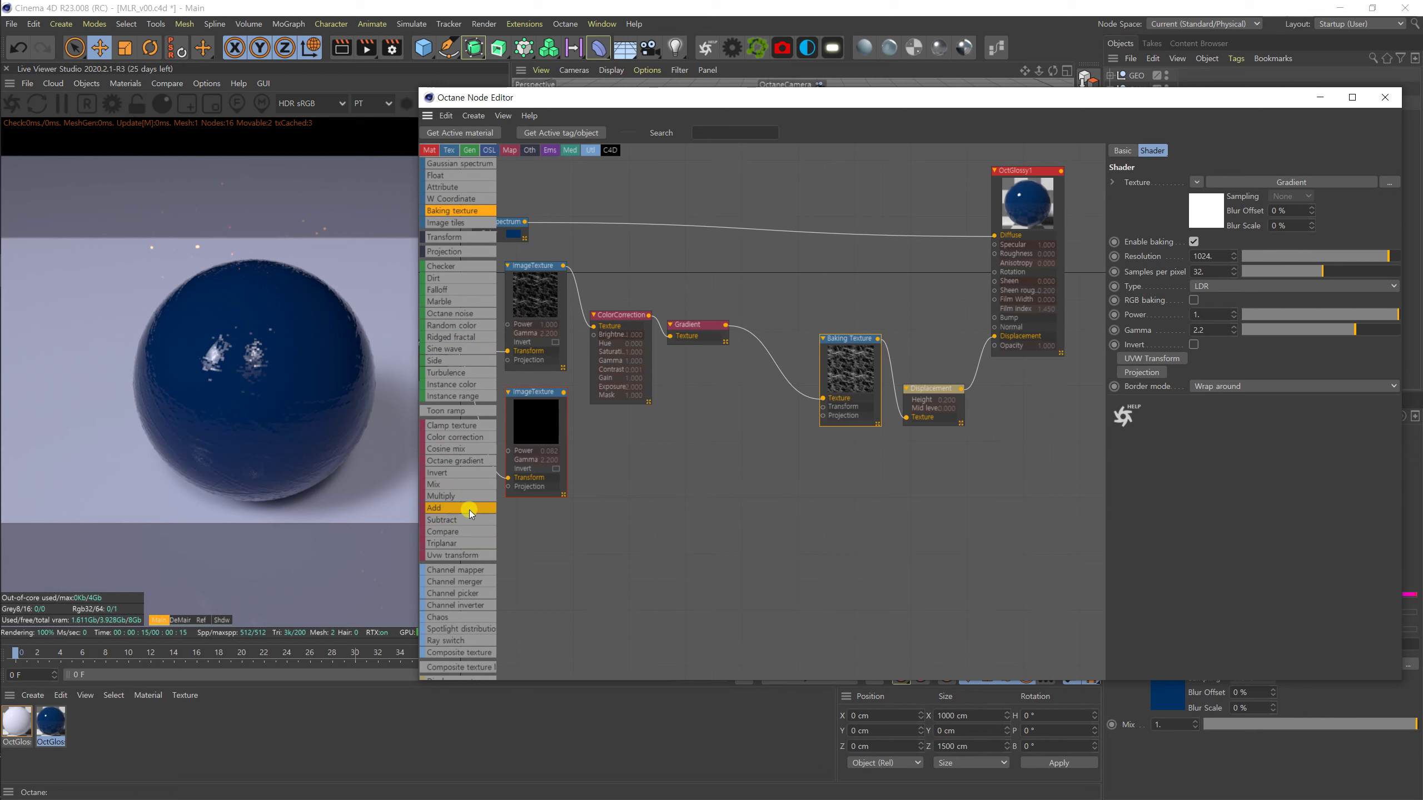
left_click(442, 472)
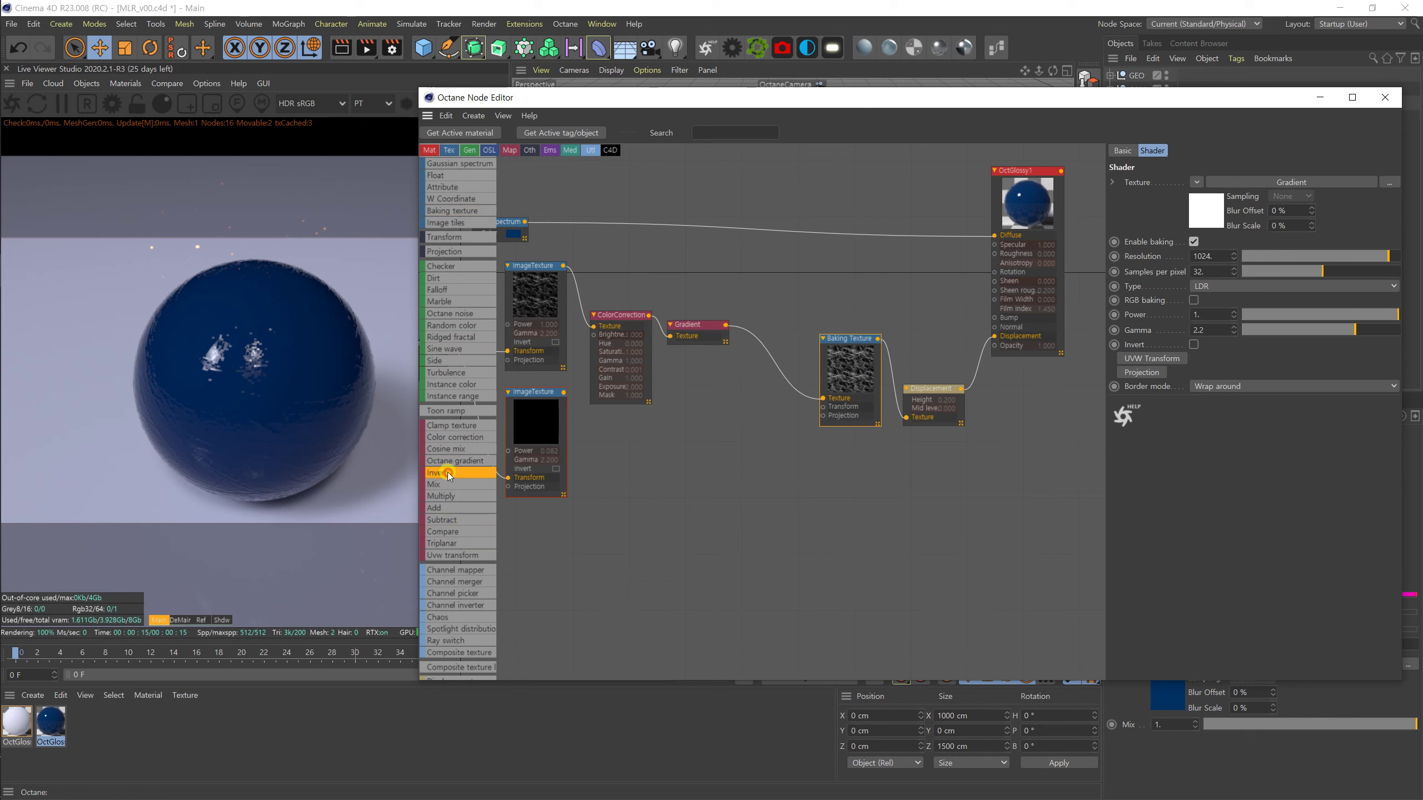
left_click(763, 404)
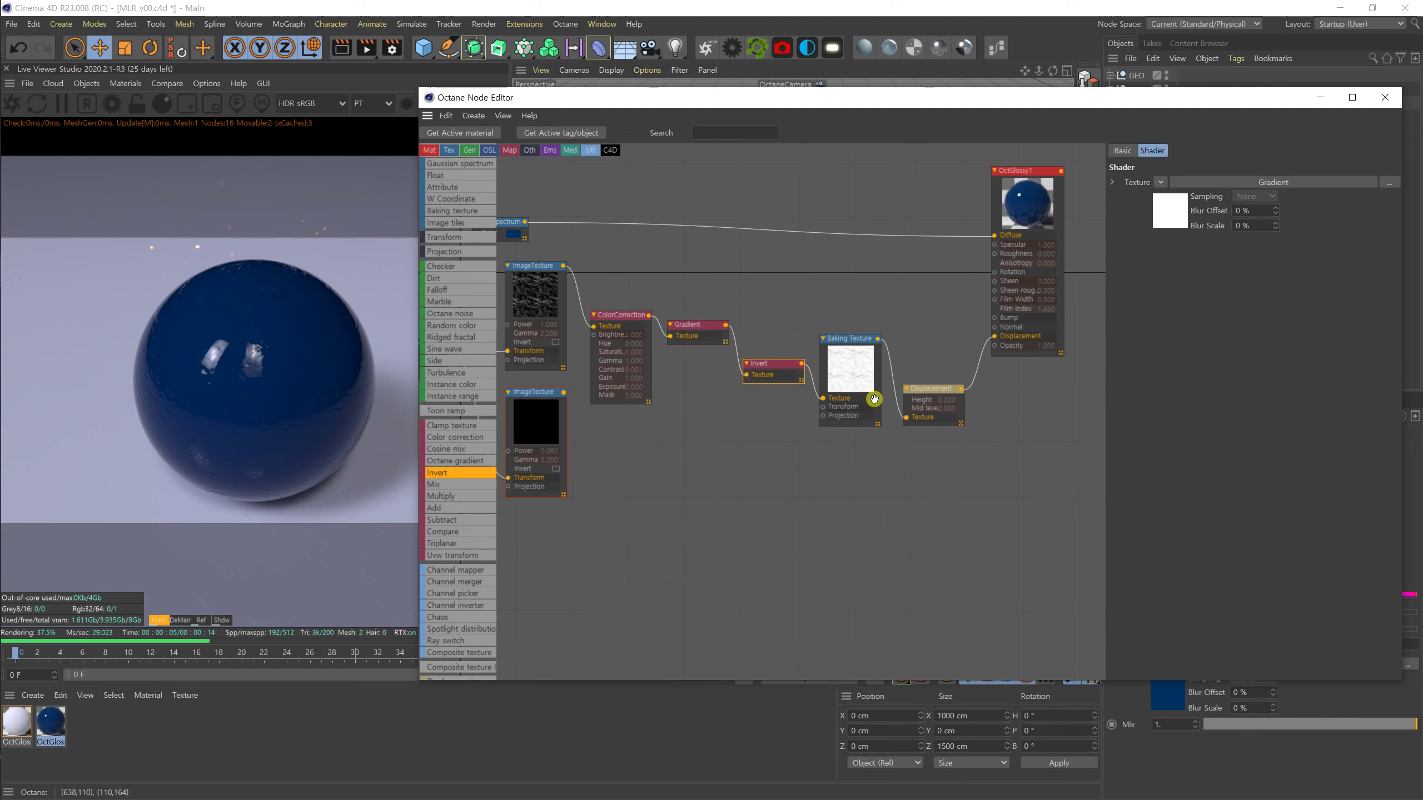
Set the Displacement node's height to 1 cm and its mid level to about 0.98.
left_click(931, 394)
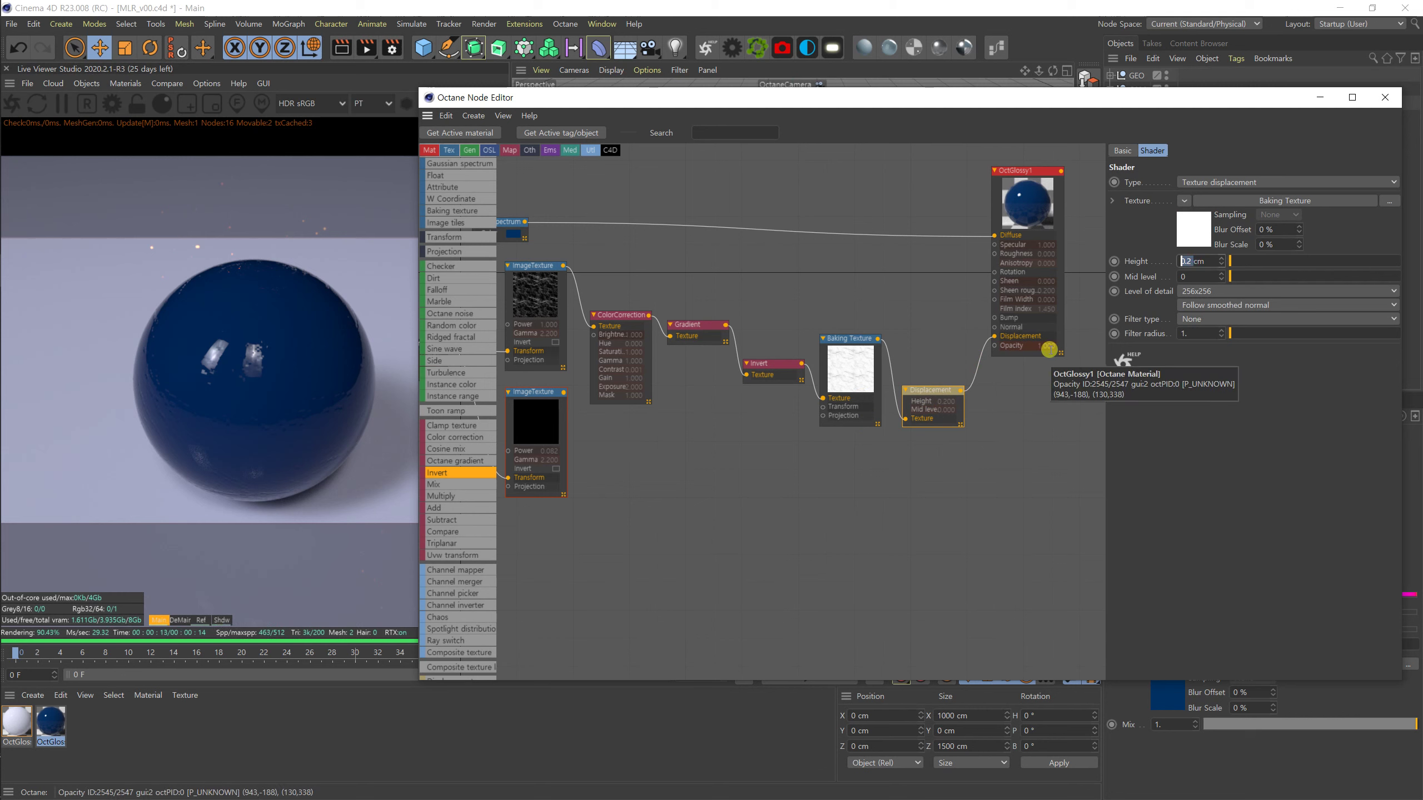
type("1")
key("Return")
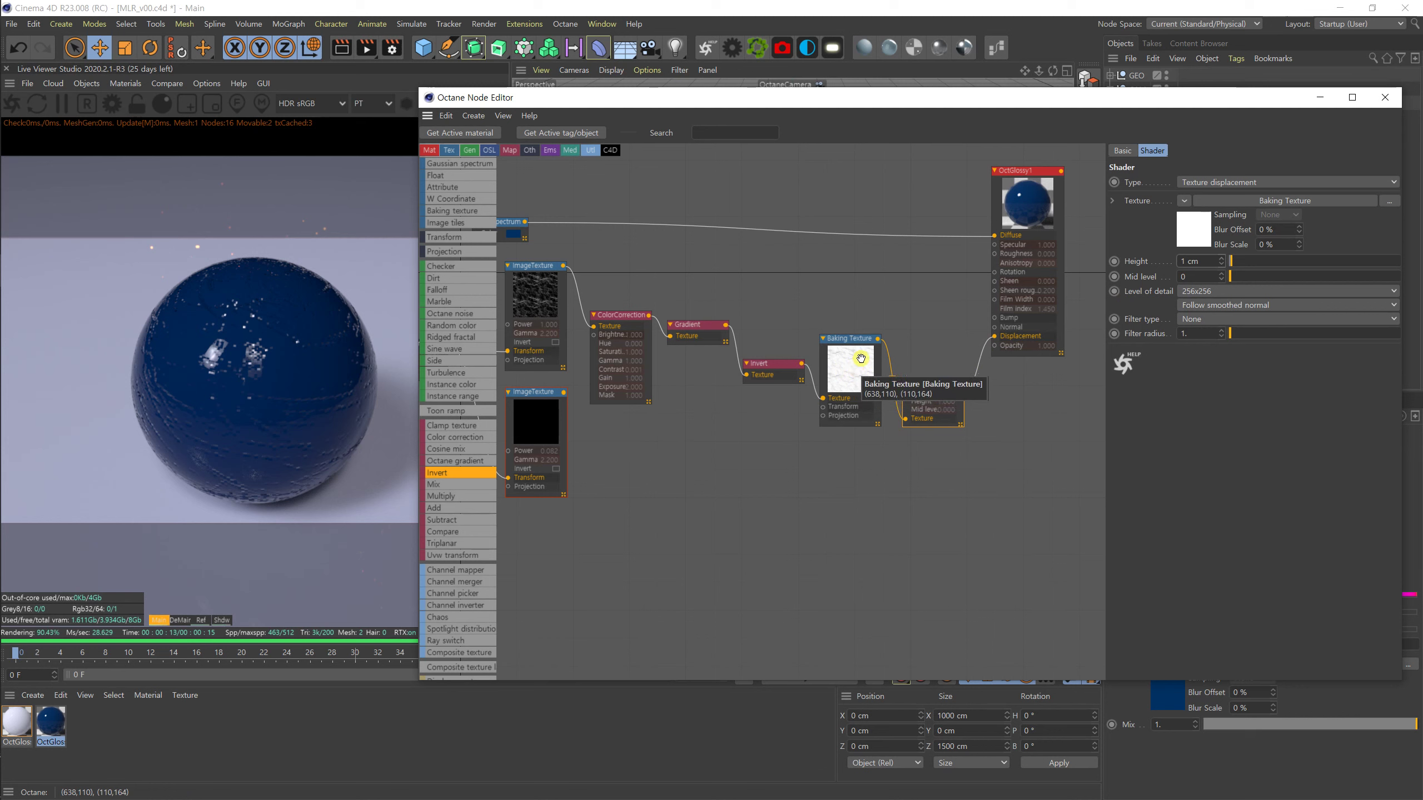
left_click_drag(1244, 277, 1385, 274)
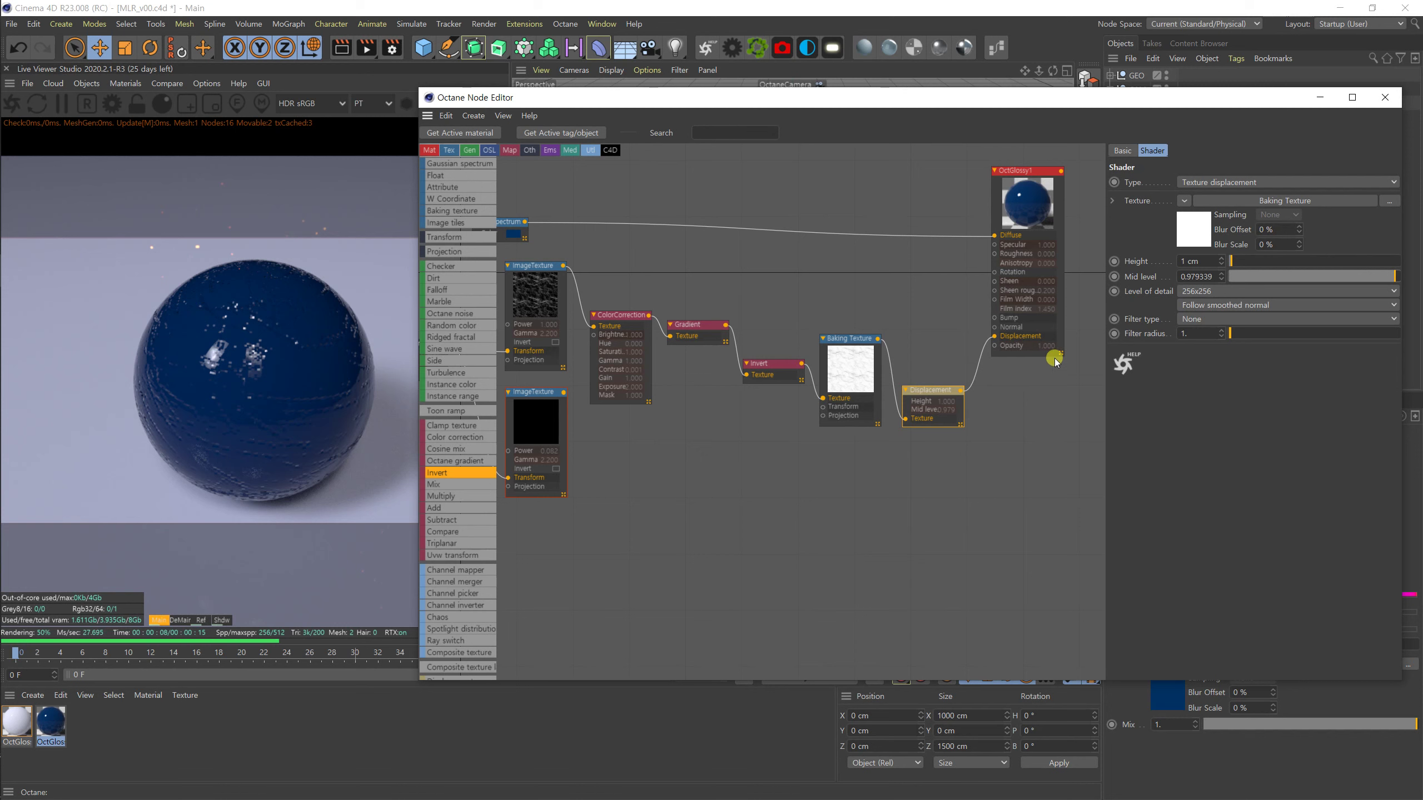
Try the Displacement node's mid level at 0 and at 1, and settle on 0.5.
left_click_drag(1234, 278, 1216, 277)
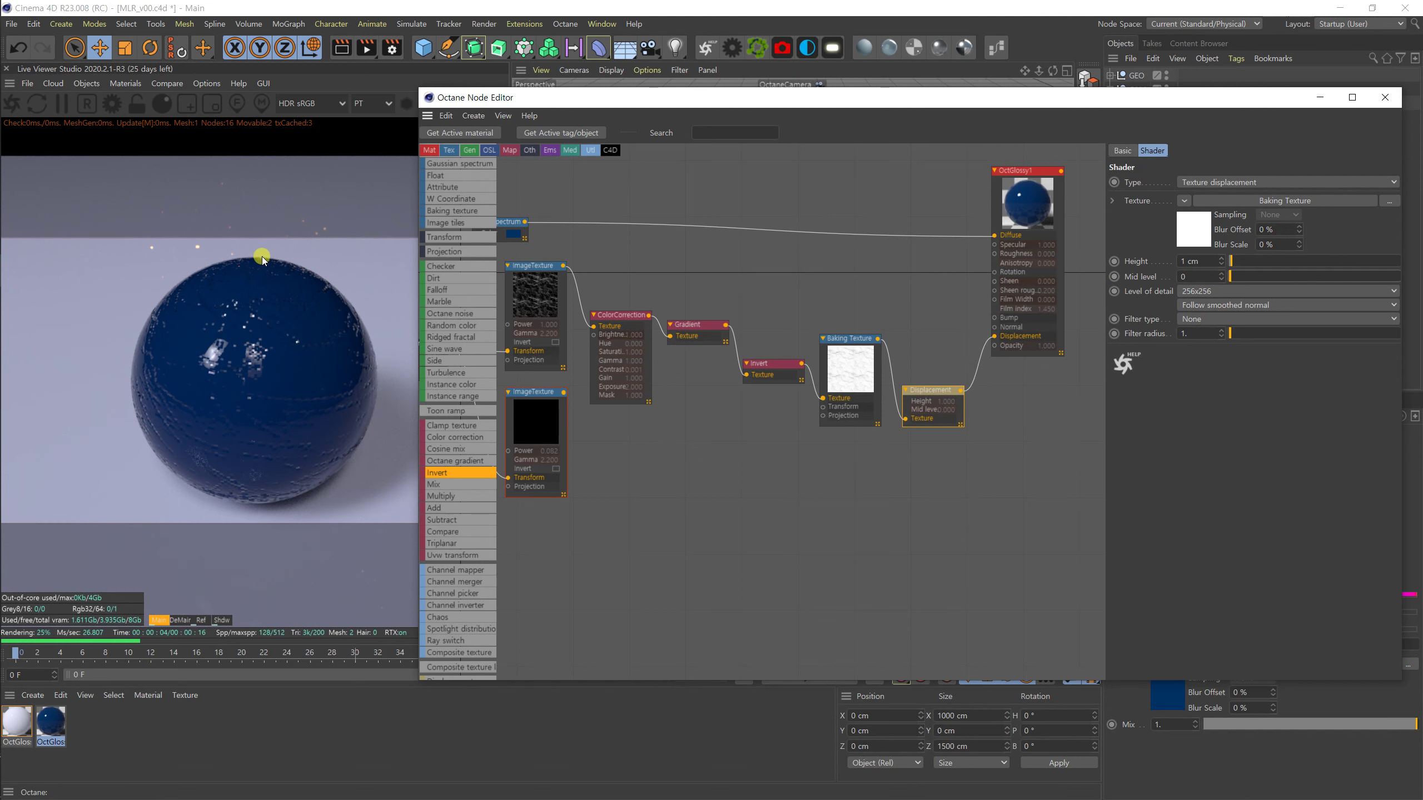
left_click_drag(1236, 277, 1407, 276)
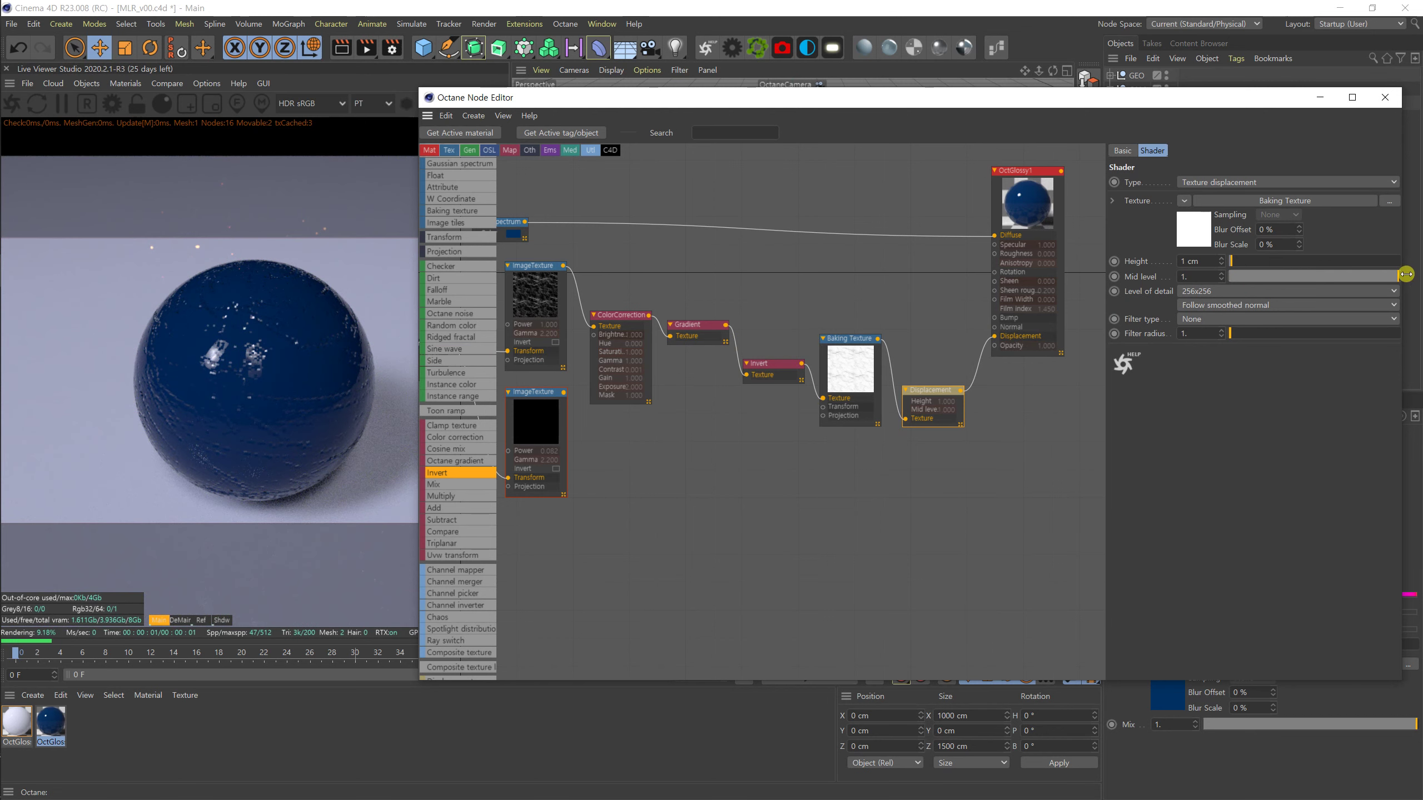
left_click_drag(1385, 277, 1313, 276)
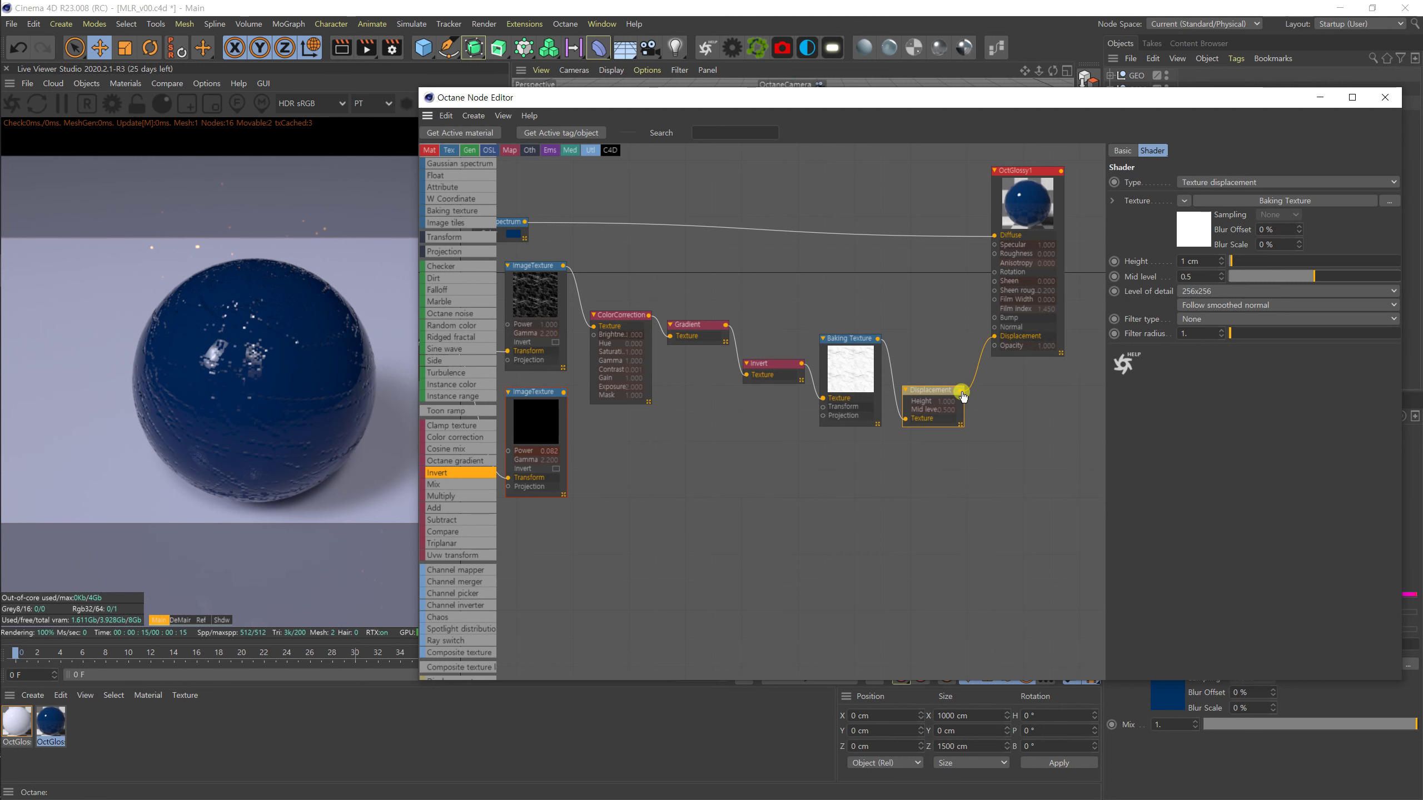
Align the Displacement node beside the Baking Texture, try its level of detail at 4096x4096 and settle on 2048x2048.
left_click_drag(936, 390, 940, 338)
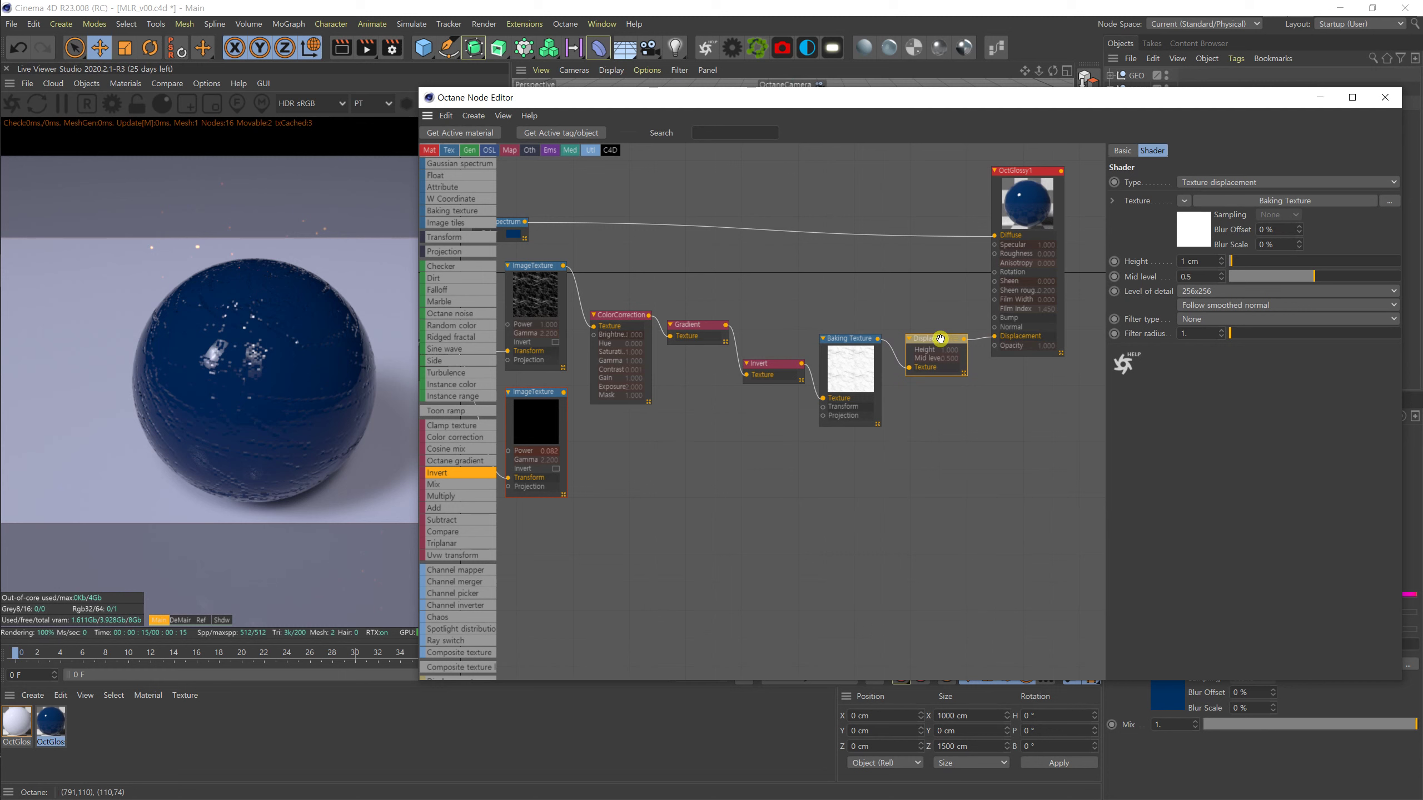
left_click(1225, 291)
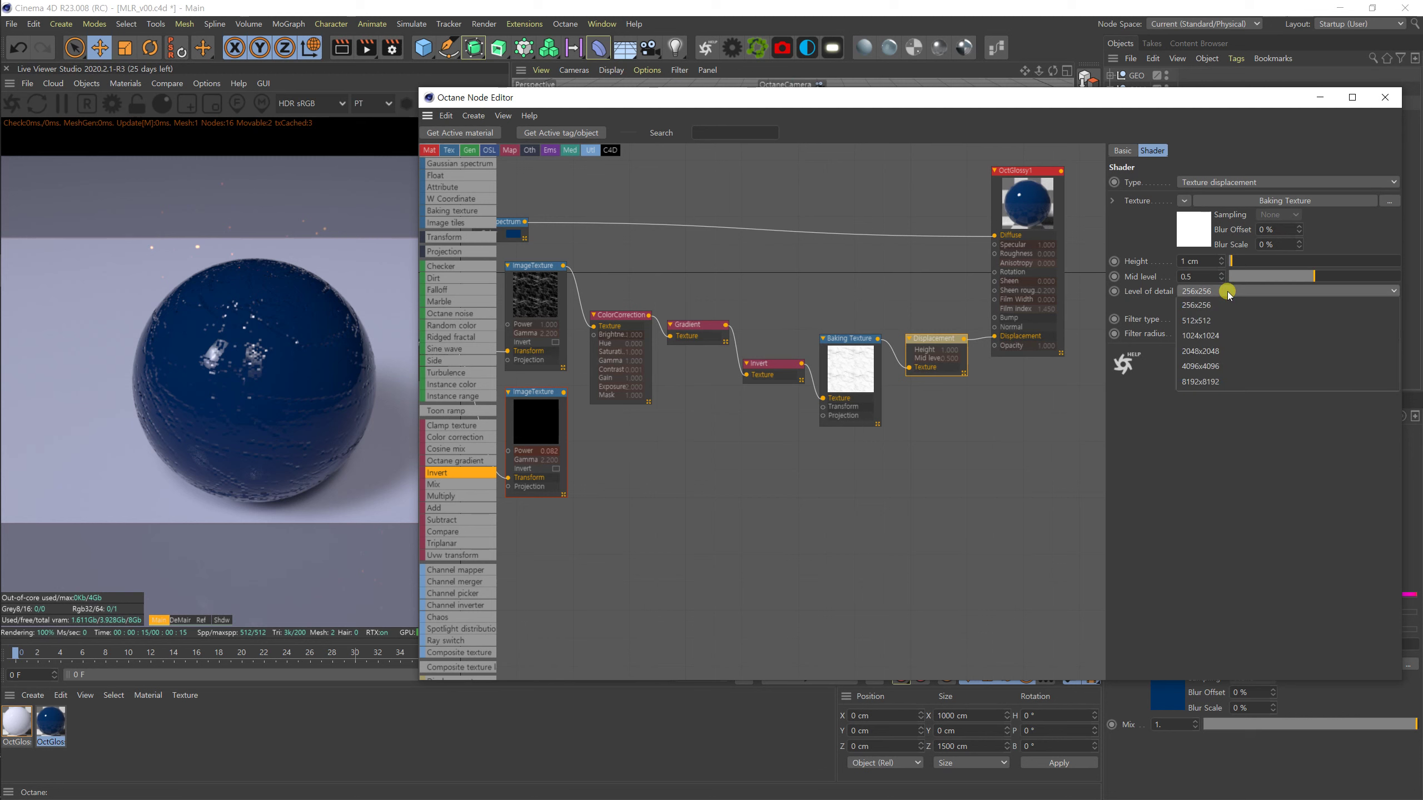
left_click(1210, 366)
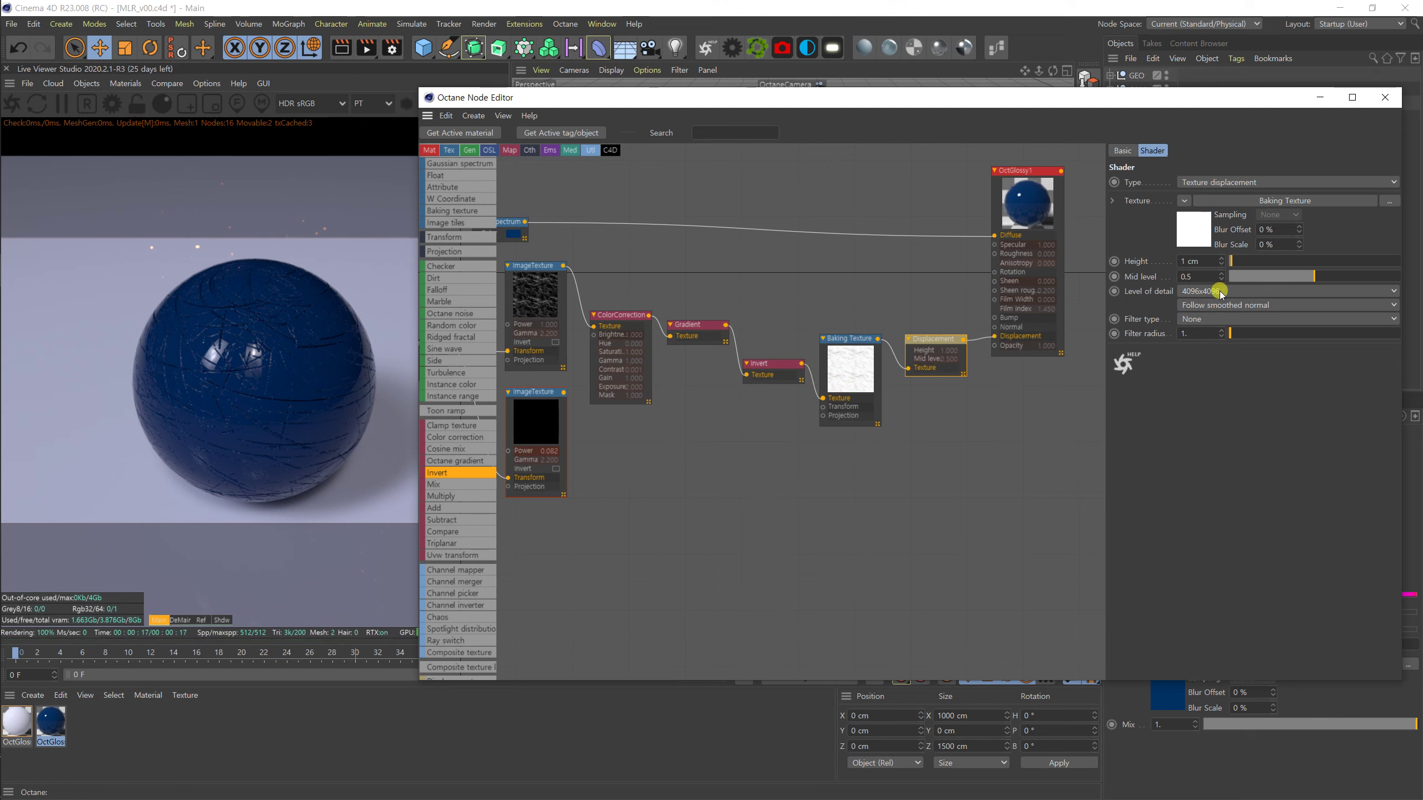
left_click(1196, 291)
left_click(1204, 351)
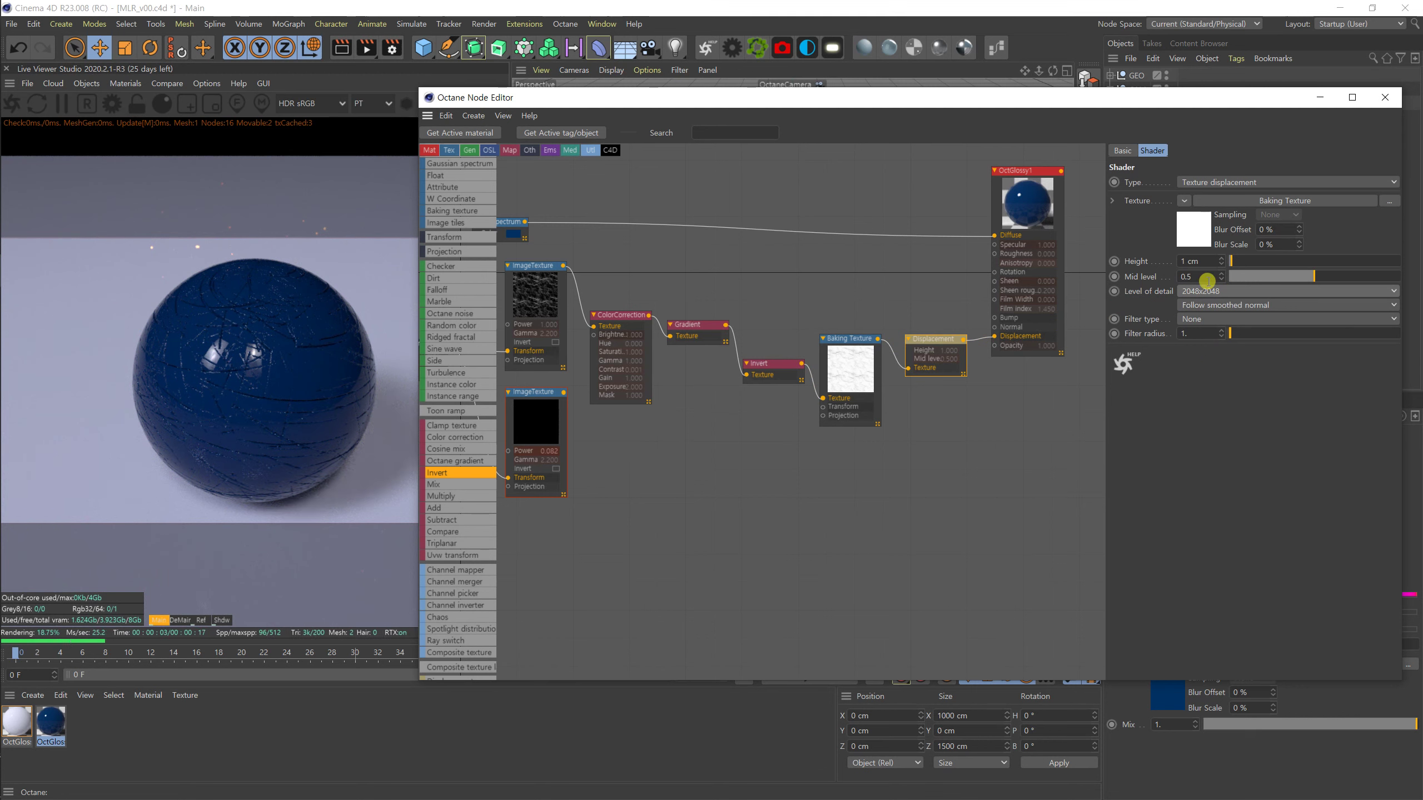
Try a height of 0.2 cm for the Displacement node and settle on 0.1 cm.
left_click_drag(1187, 263, 1172, 265)
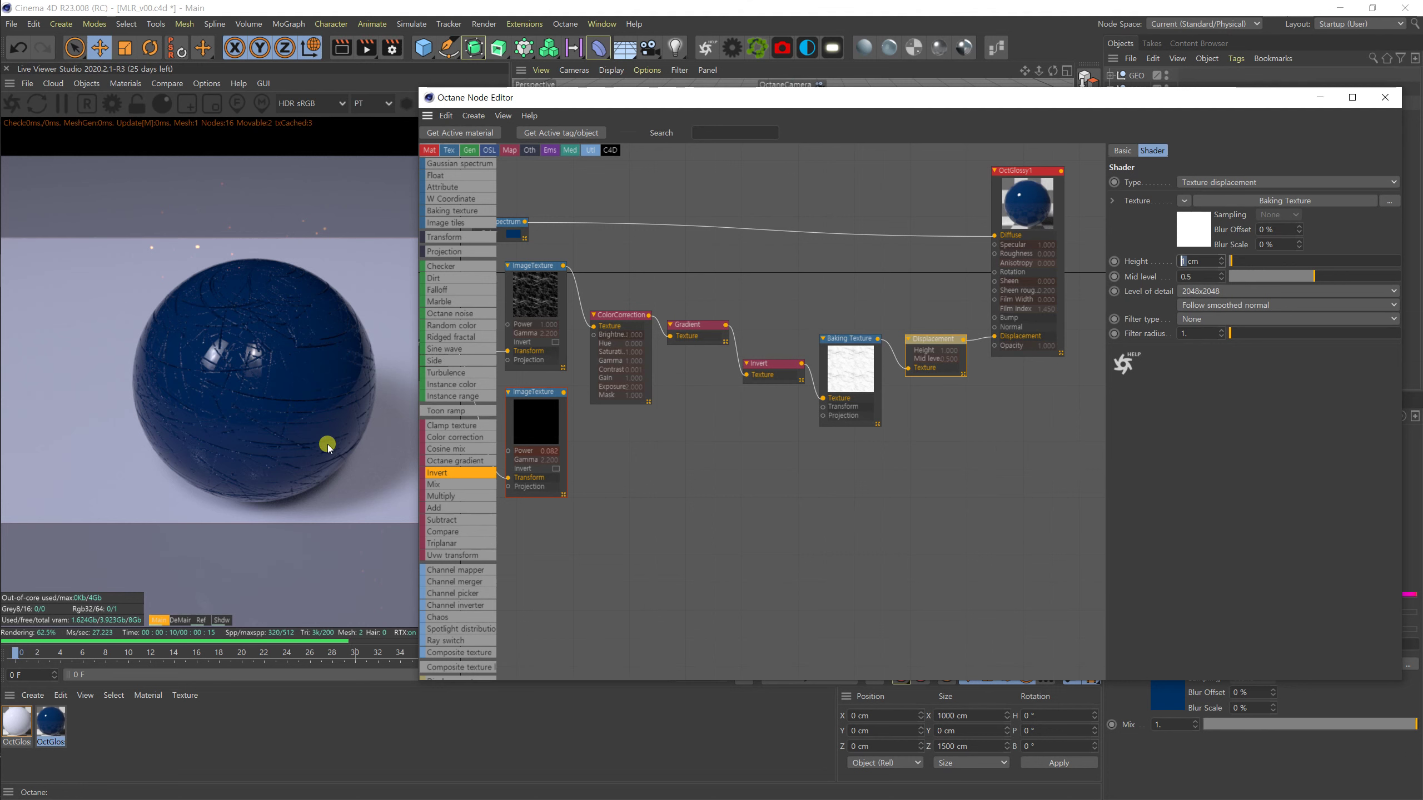
type("0.2")
key("Return")
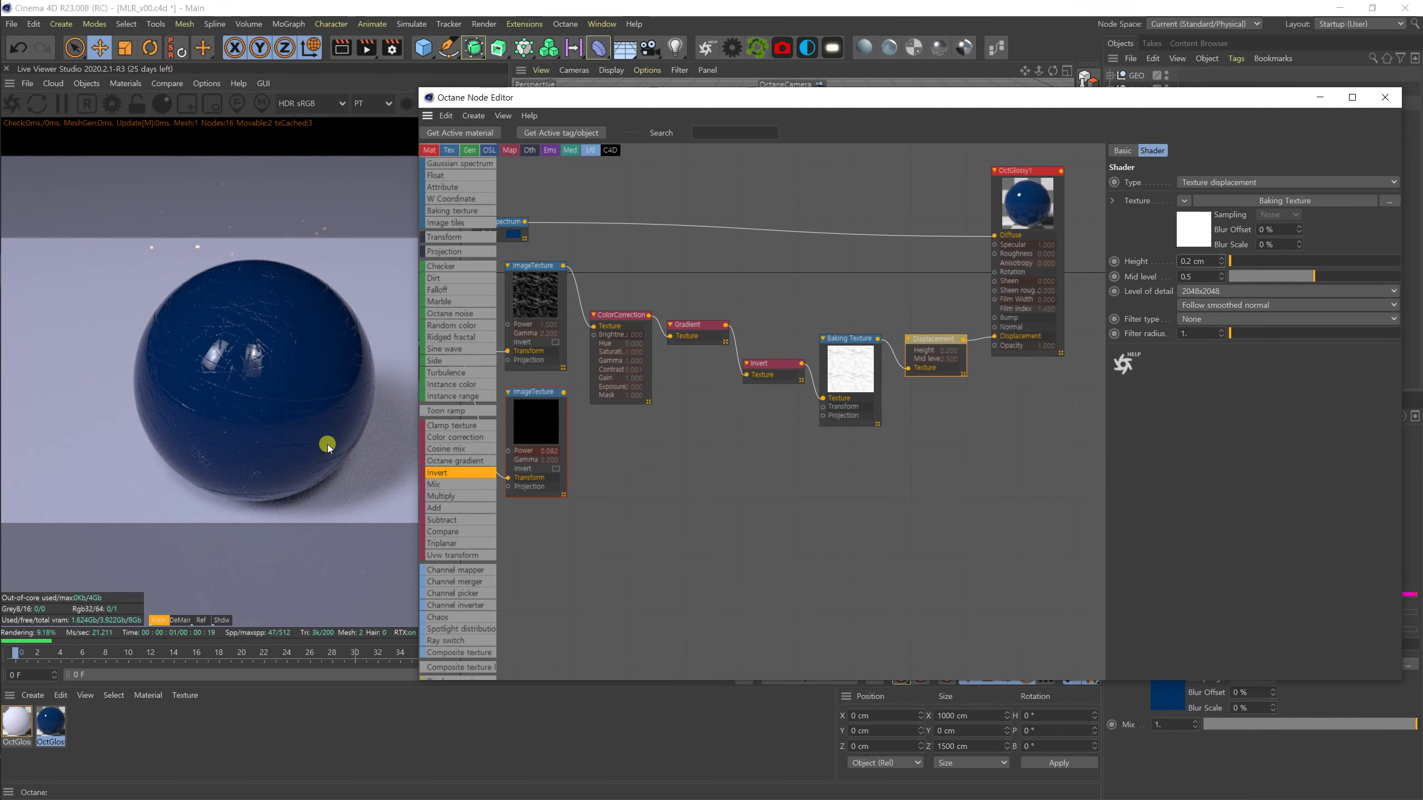
type("0.1")
key("Return")
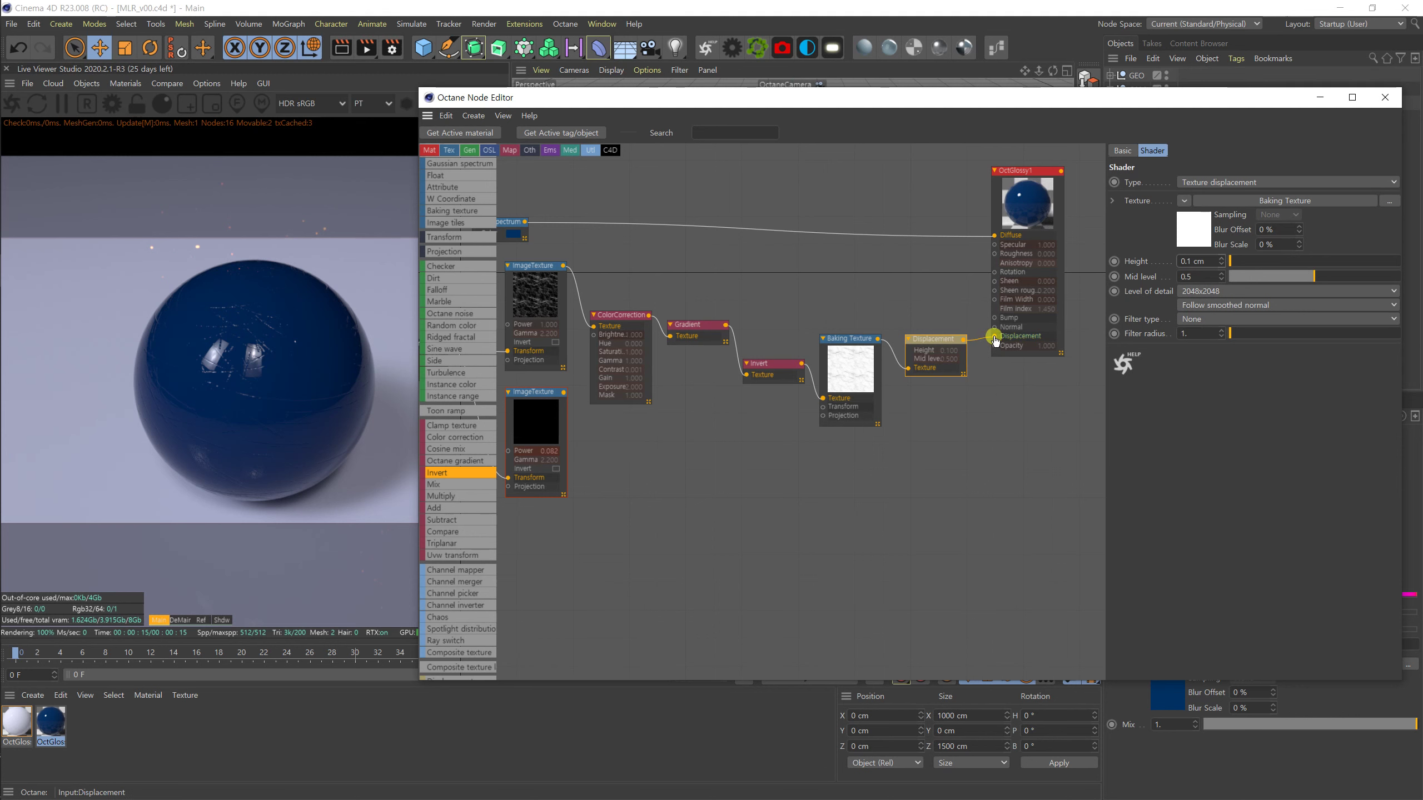
Disconnect the Displacement node from the material and connect the Gradient to both its Roughness and Bump inputs.
left_click_drag(994, 338, 979, 393)
left_click(1008, 428)
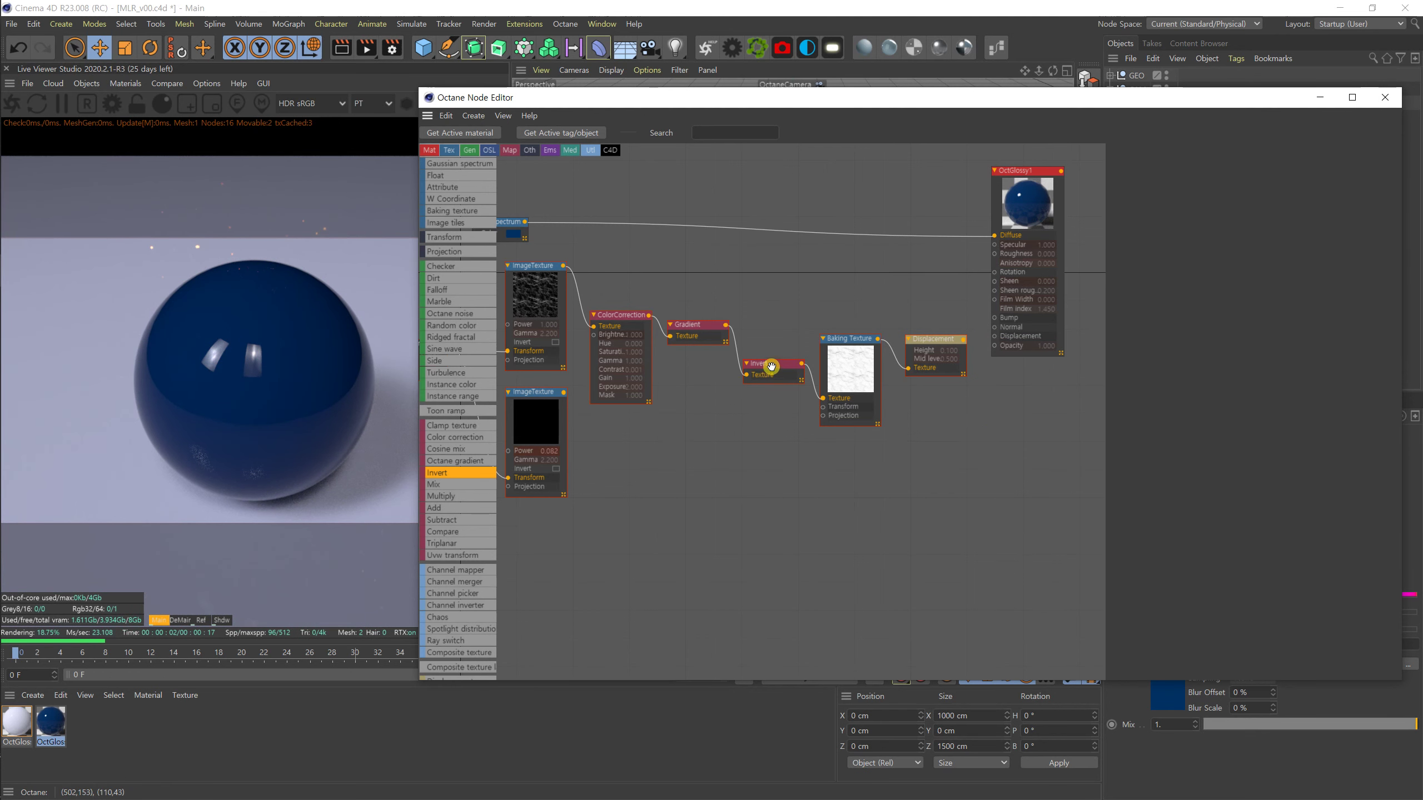
left_click_drag(780, 322, 994, 254)
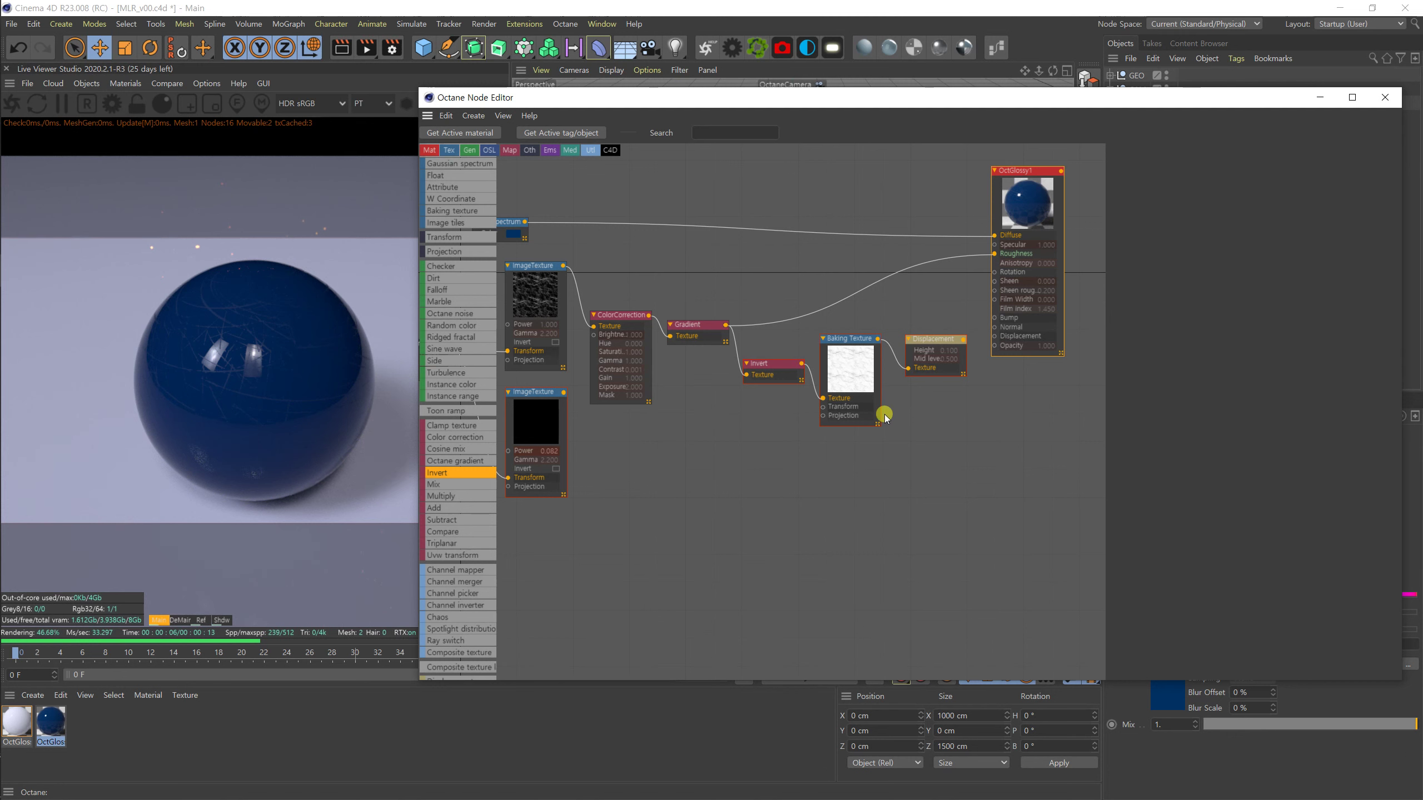
left_click_drag(724, 327, 995, 318)
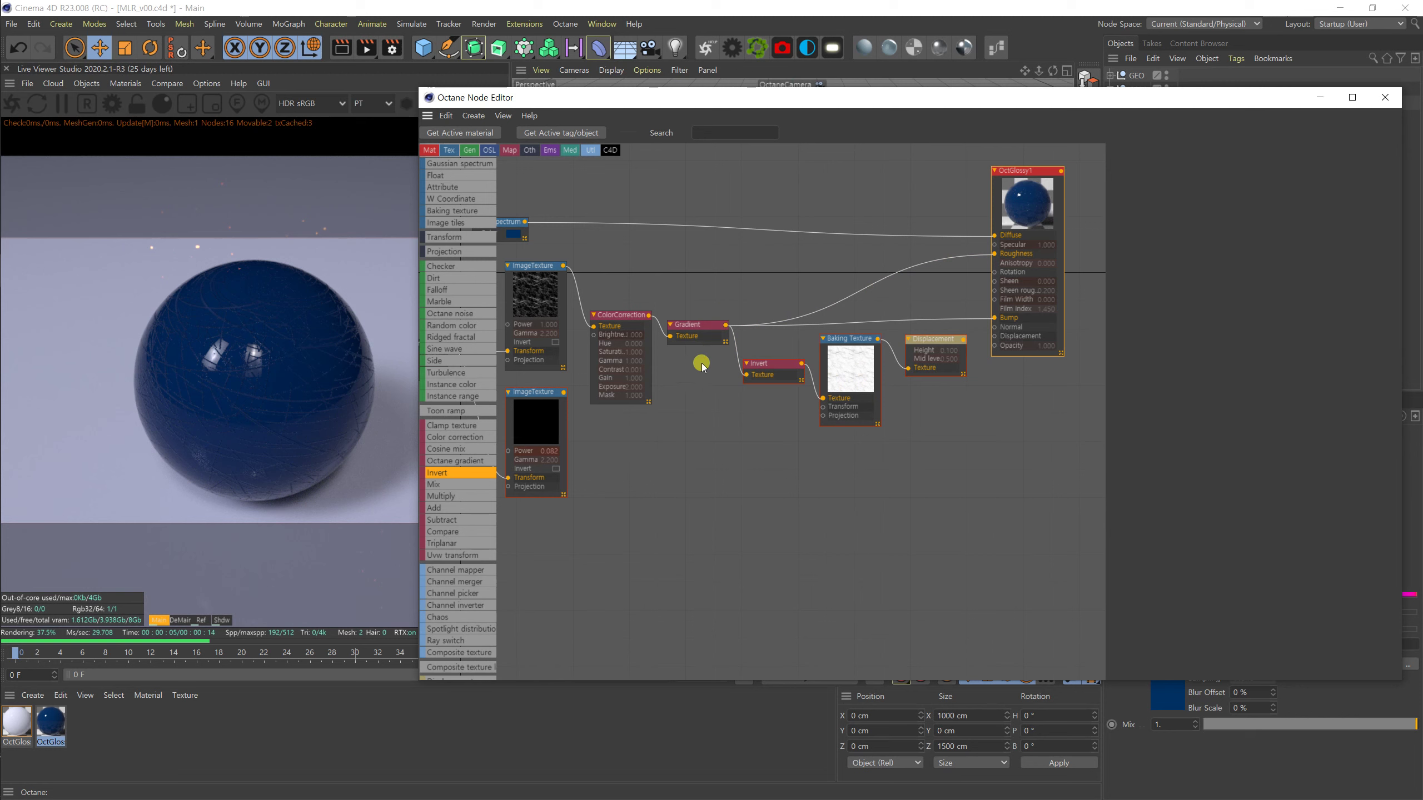
Insert a second Octane gradient between the Gradient and the material's Bump input, and clear the Roughness connection.
left_click_drag(706, 321, 710, 273)
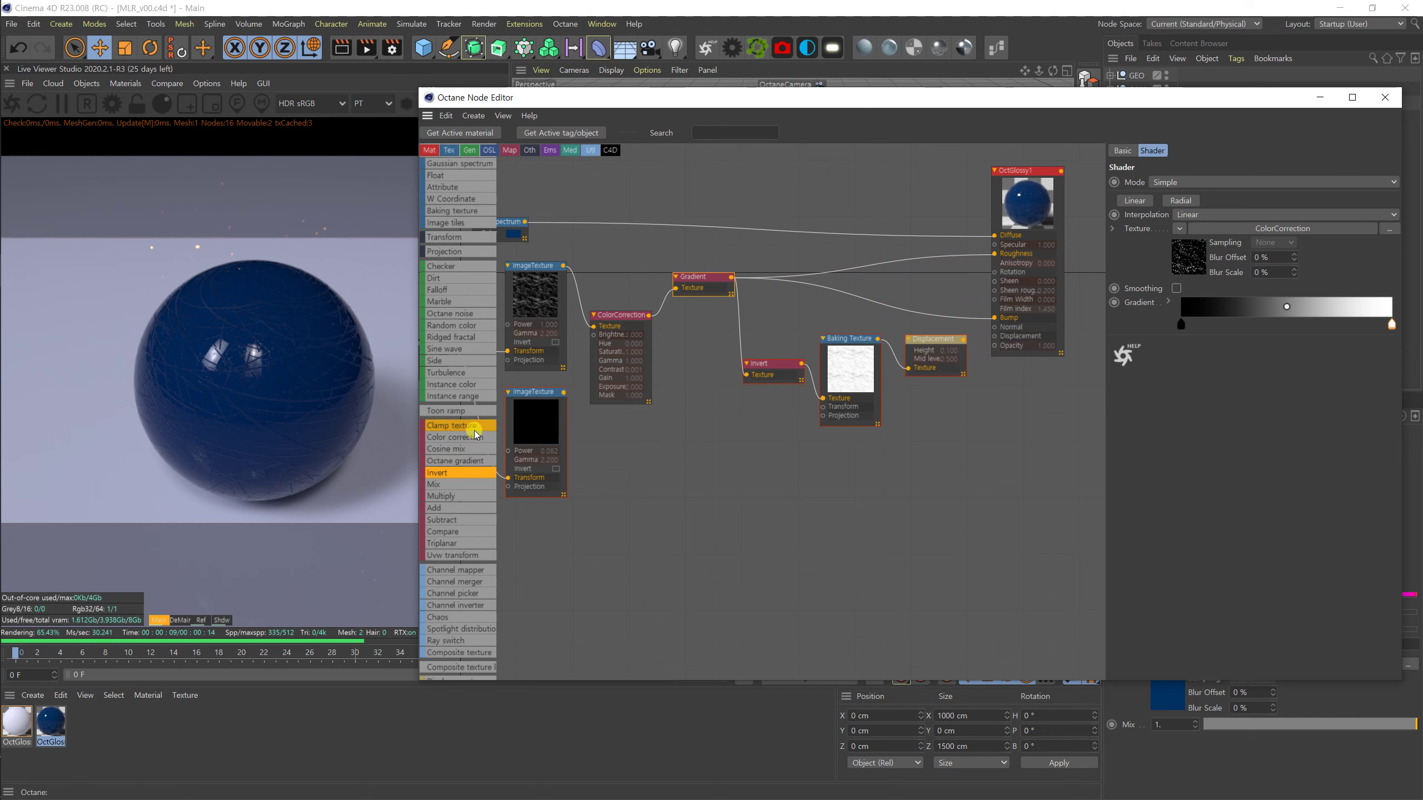
left_click_drag(469, 459, 867, 296)
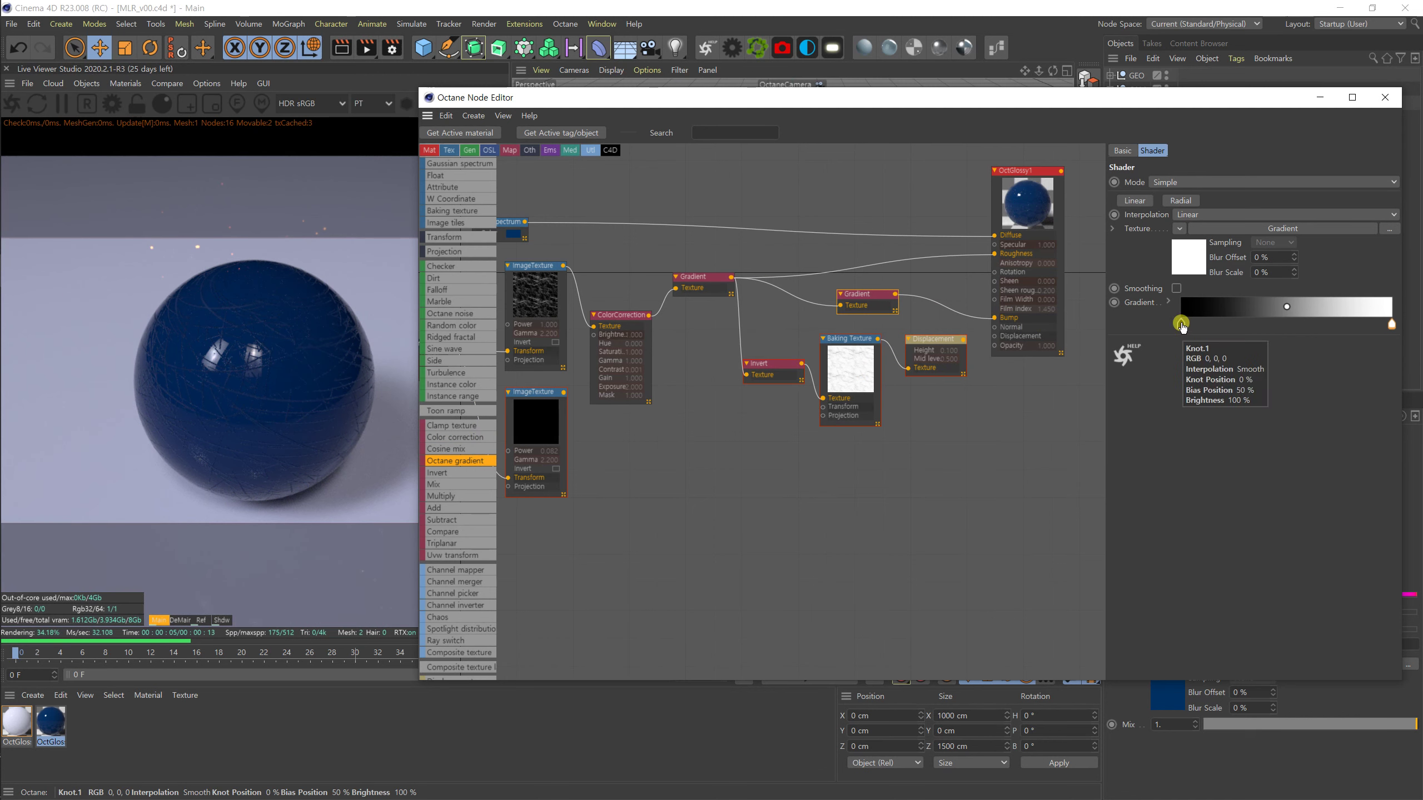
left_click_drag(995, 253, 979, 267)
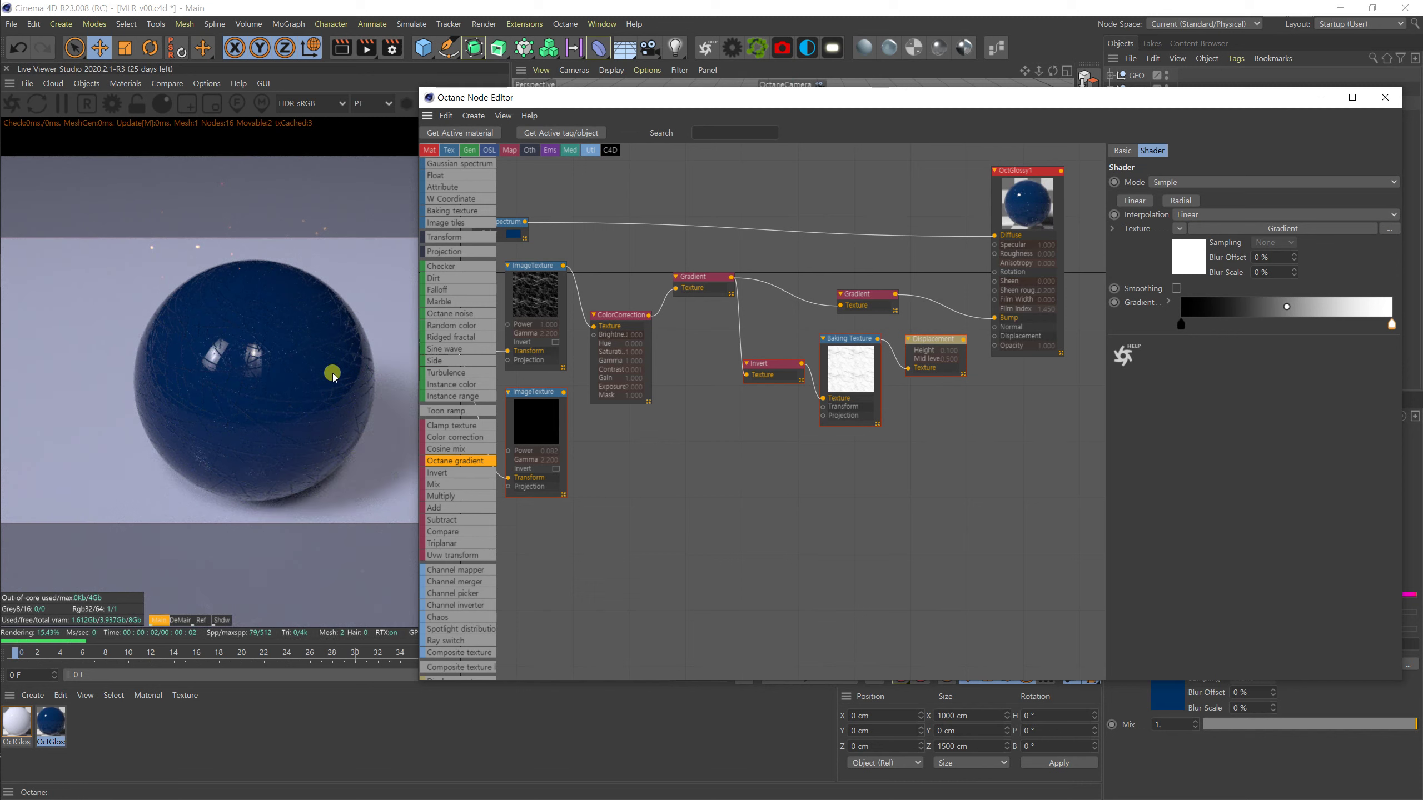
Shift the second gradient's black knot about a fifth of the way toward white and reconnect the first Gradient to Roughness.
left_click_drag(1181, 324, 1269, 332)
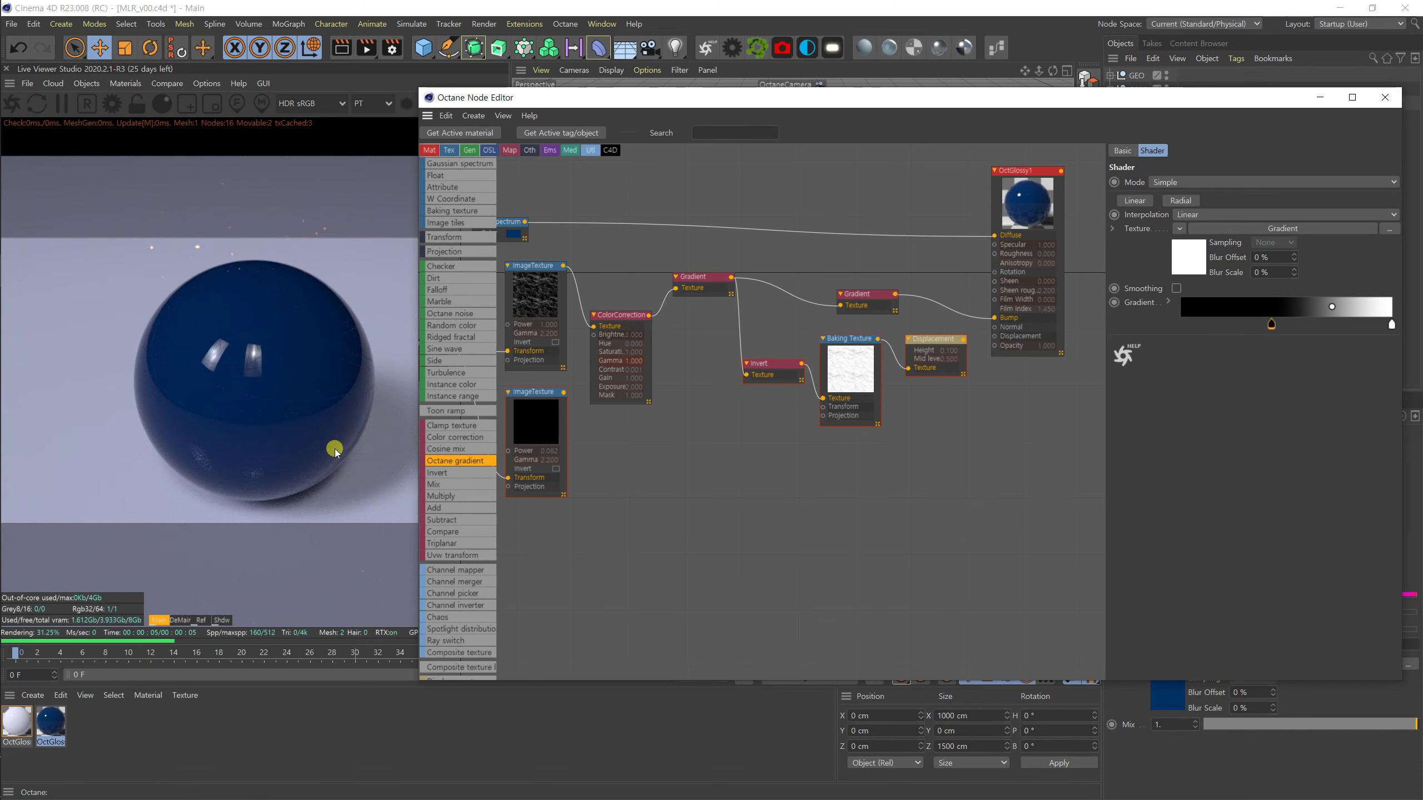
left_click_drag(1271, 325, 1220, 332)
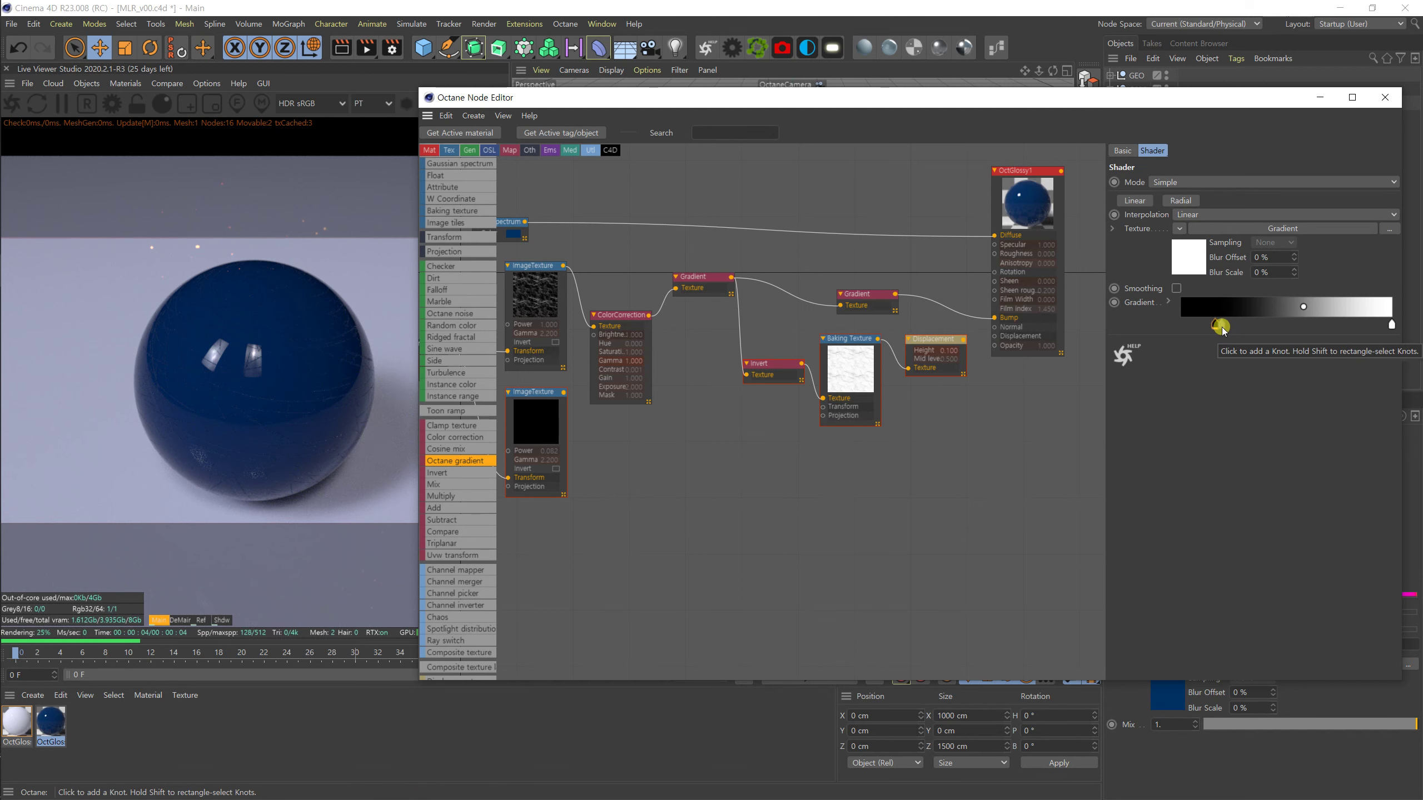
left_click(1221, 327)
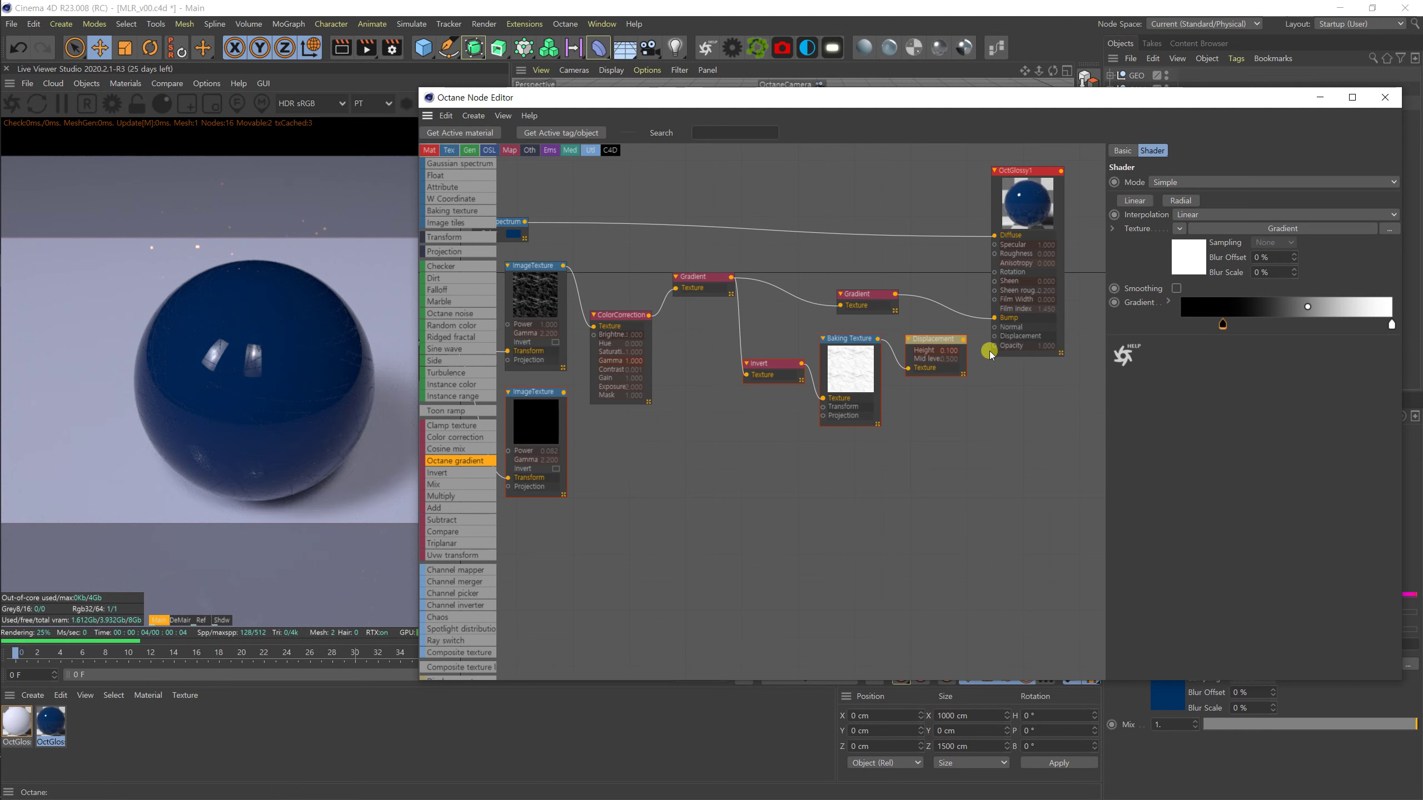
left_click_drag(731, 277, 994, 254)
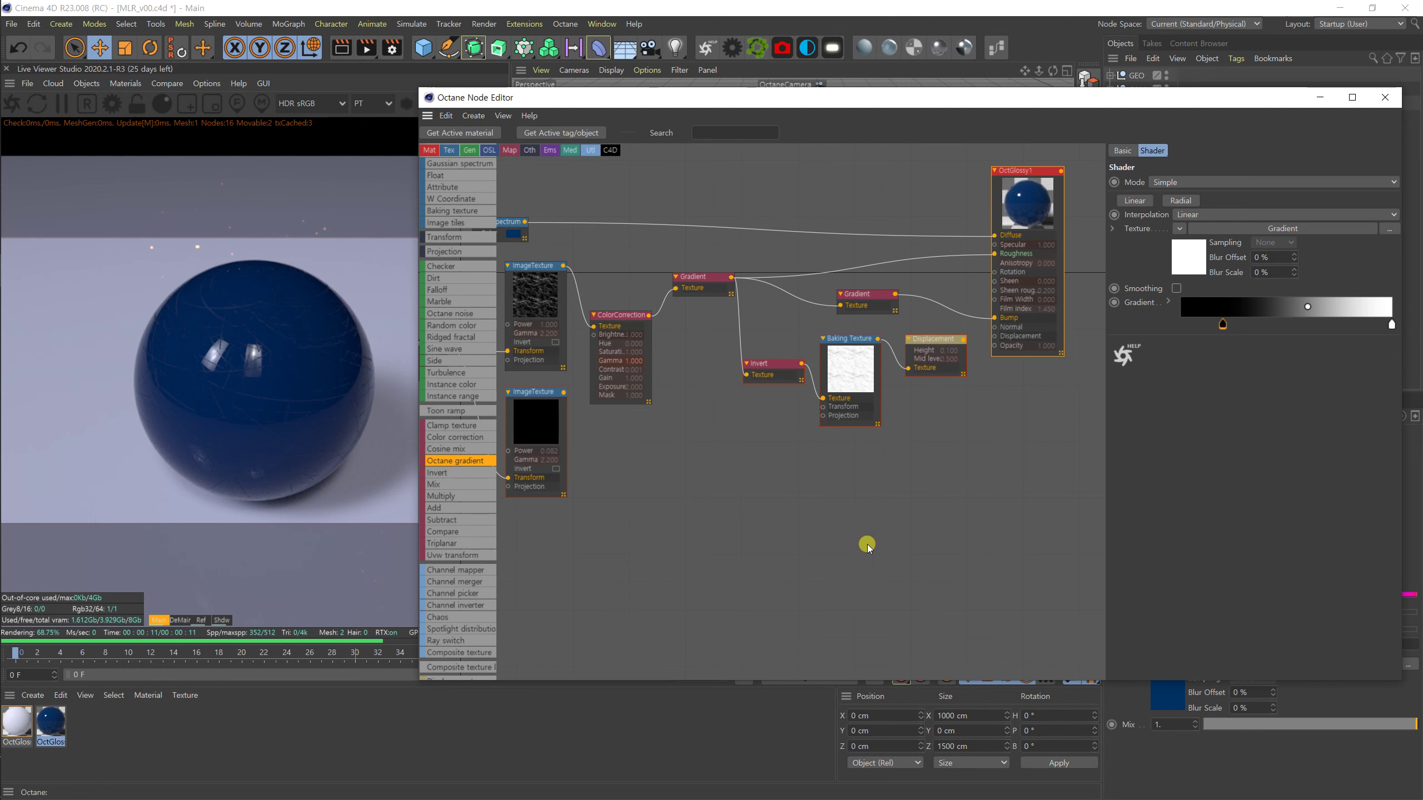
Rearrange the Displacement, Baking Texture, Invert, Gradient, ColorCorrection and both ImageTexture nodes into a compact layout closer to the material.
left_click_drag(950, 340, 960, 338)
left_click_drag(863, 367, 878, 395)
left_click_drag(789, 371, 807, 429)
left_click_drag(708, 278, 772, 282)
left_click_drag(640, 315, 672, 287)
left_click_drag(546, 265, 610, 292)
left_click_drag(549, 393, 699, 398)
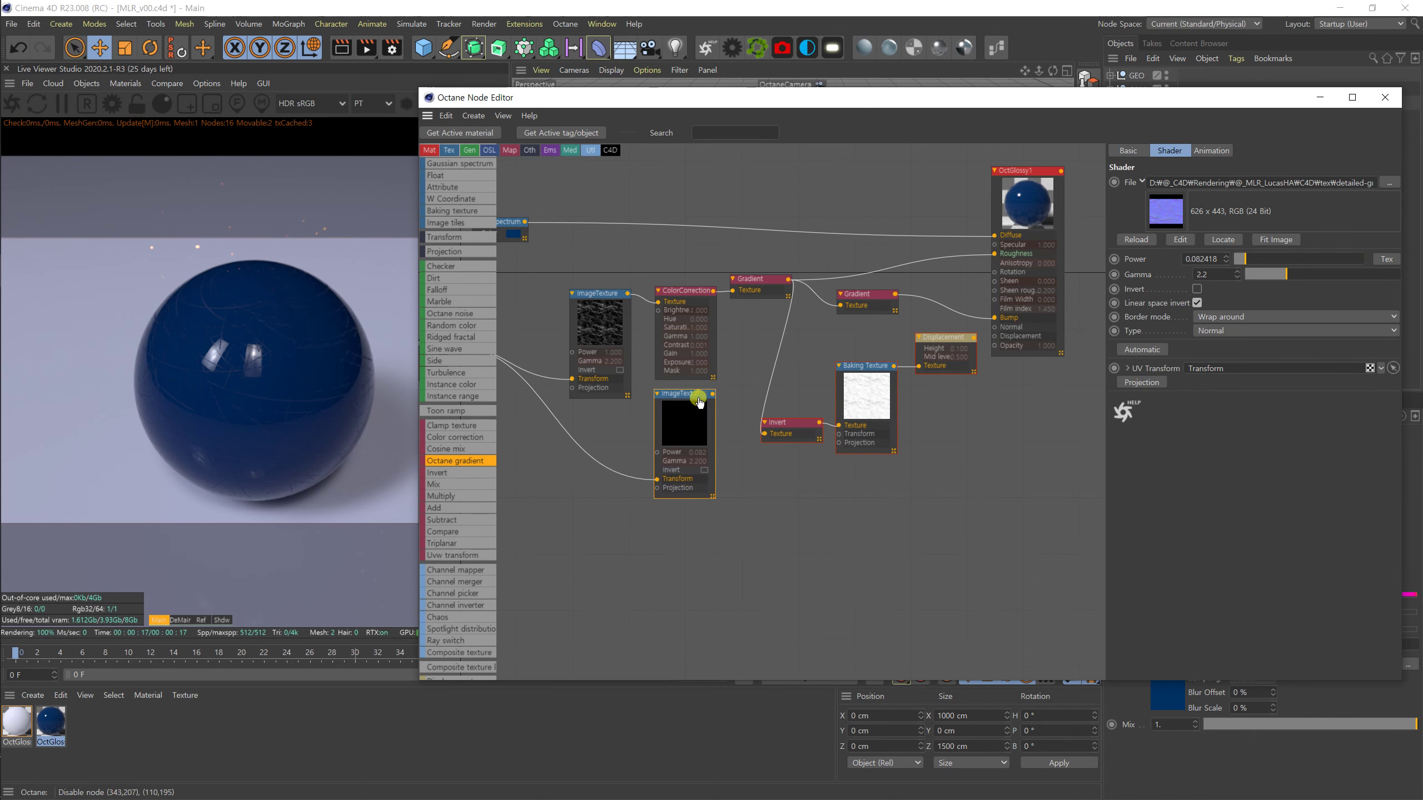
Connect the normal map's ImageTexture to the material's Normal input and lower its power to about 0.022.
middle_click_drag(735, 542, 712, 575)
left_click_drag(768, 411, 971, 360)
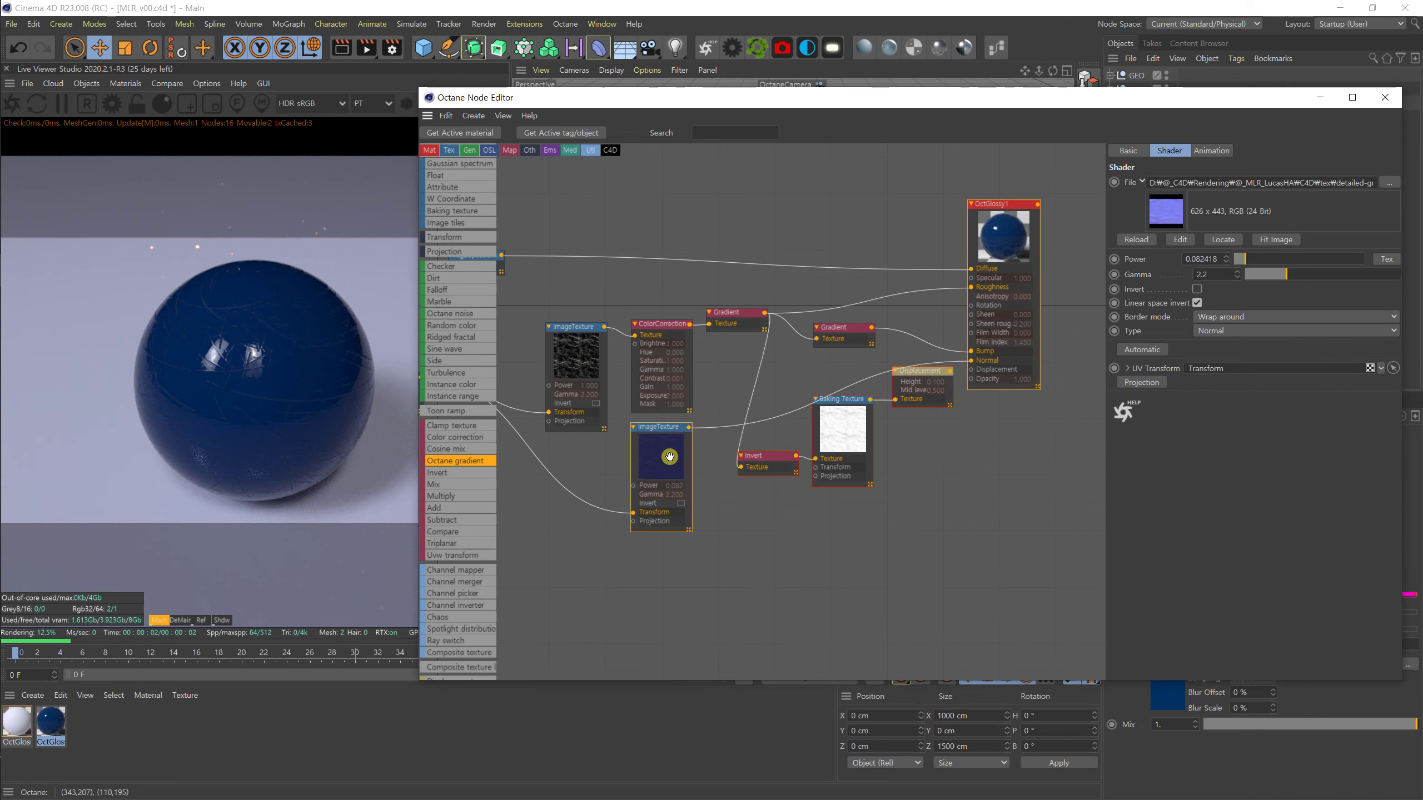
left_click(1226, 262)
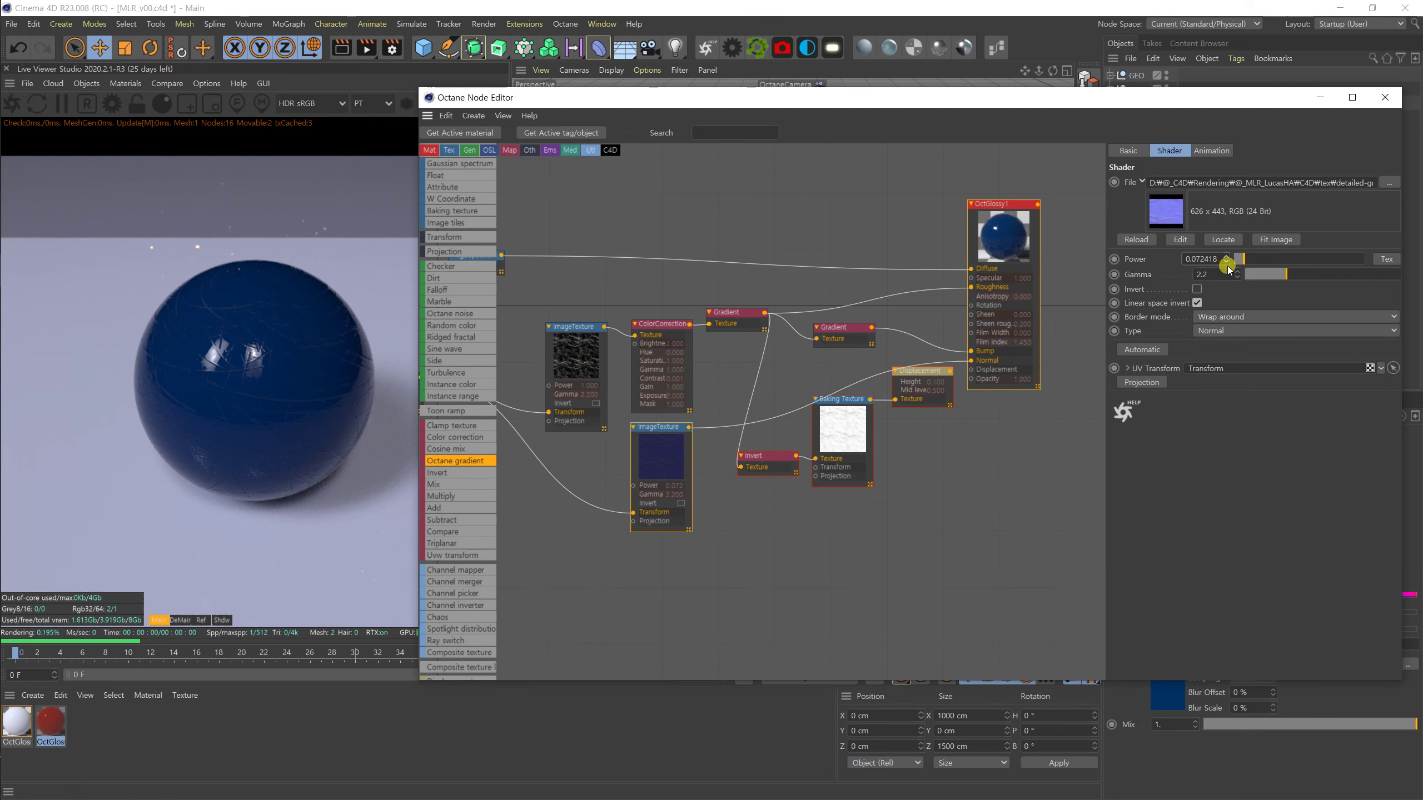
left_click(1226, 262)
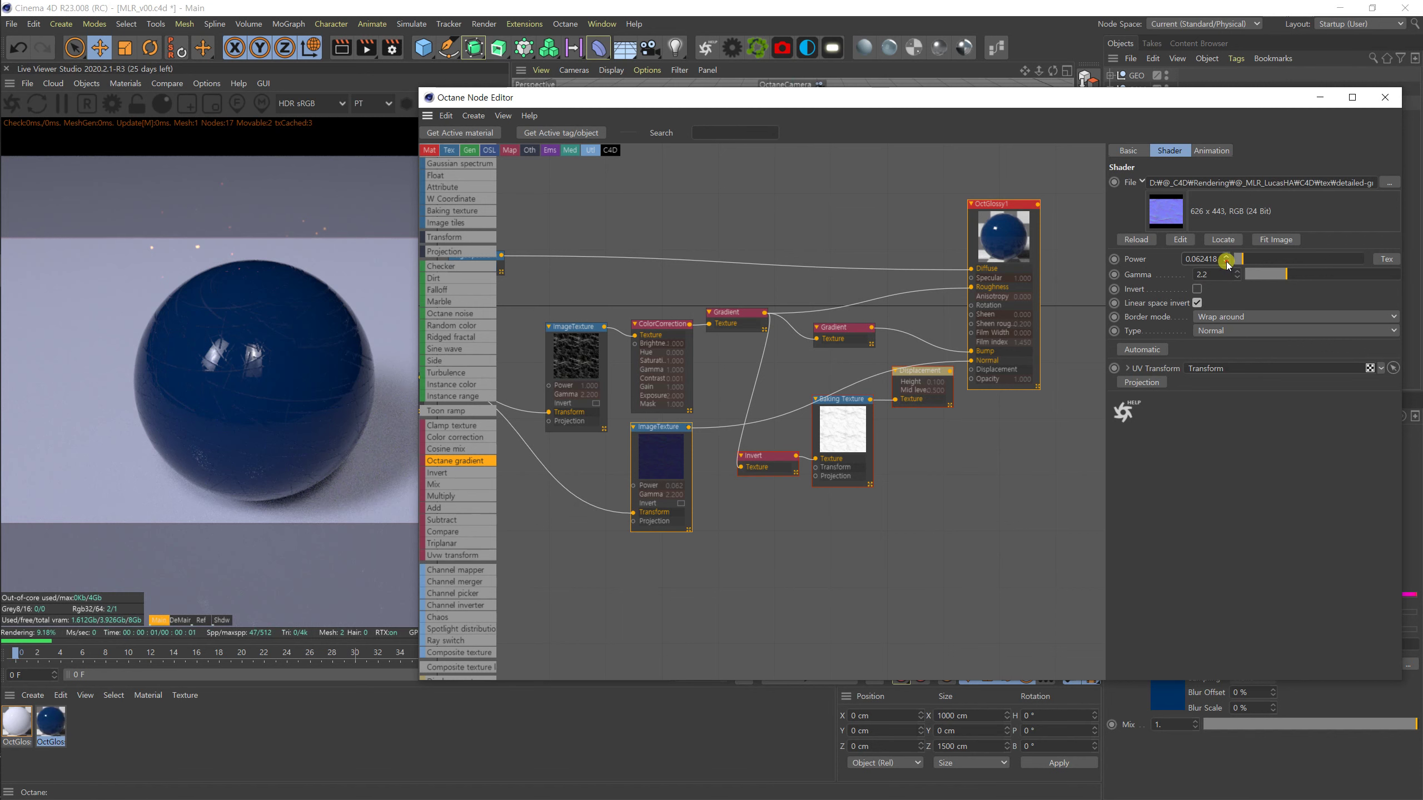
left_click(1225, 262)
left_click(1226, 262)
left_click(1226, 261)
left_click(1226, 262)
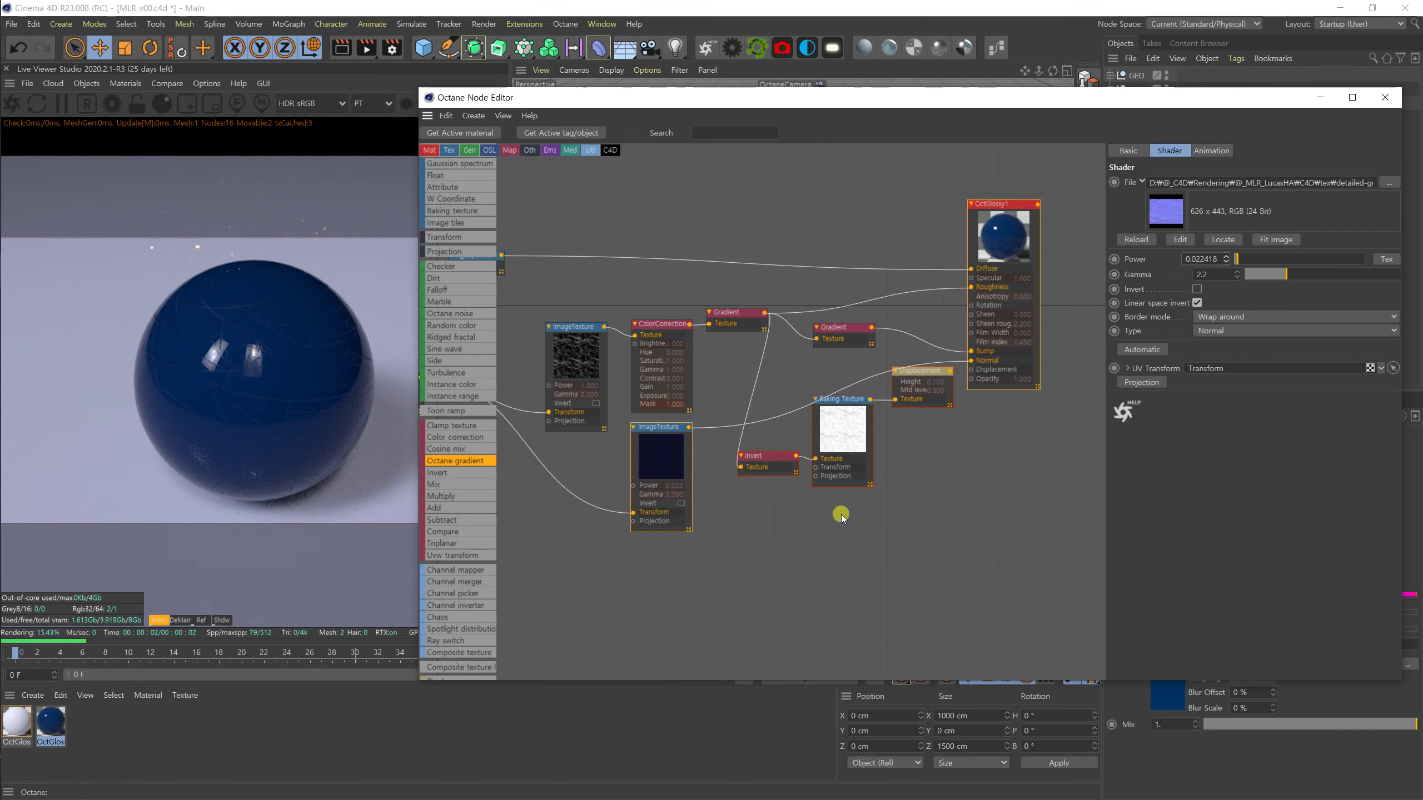
Move the Transform node closer to the image textures and the RgbSpectrum node closer to the material.
middle_click_drag(765, 524, 867, 565)
left_click_drag(510, 432, 598, 489)
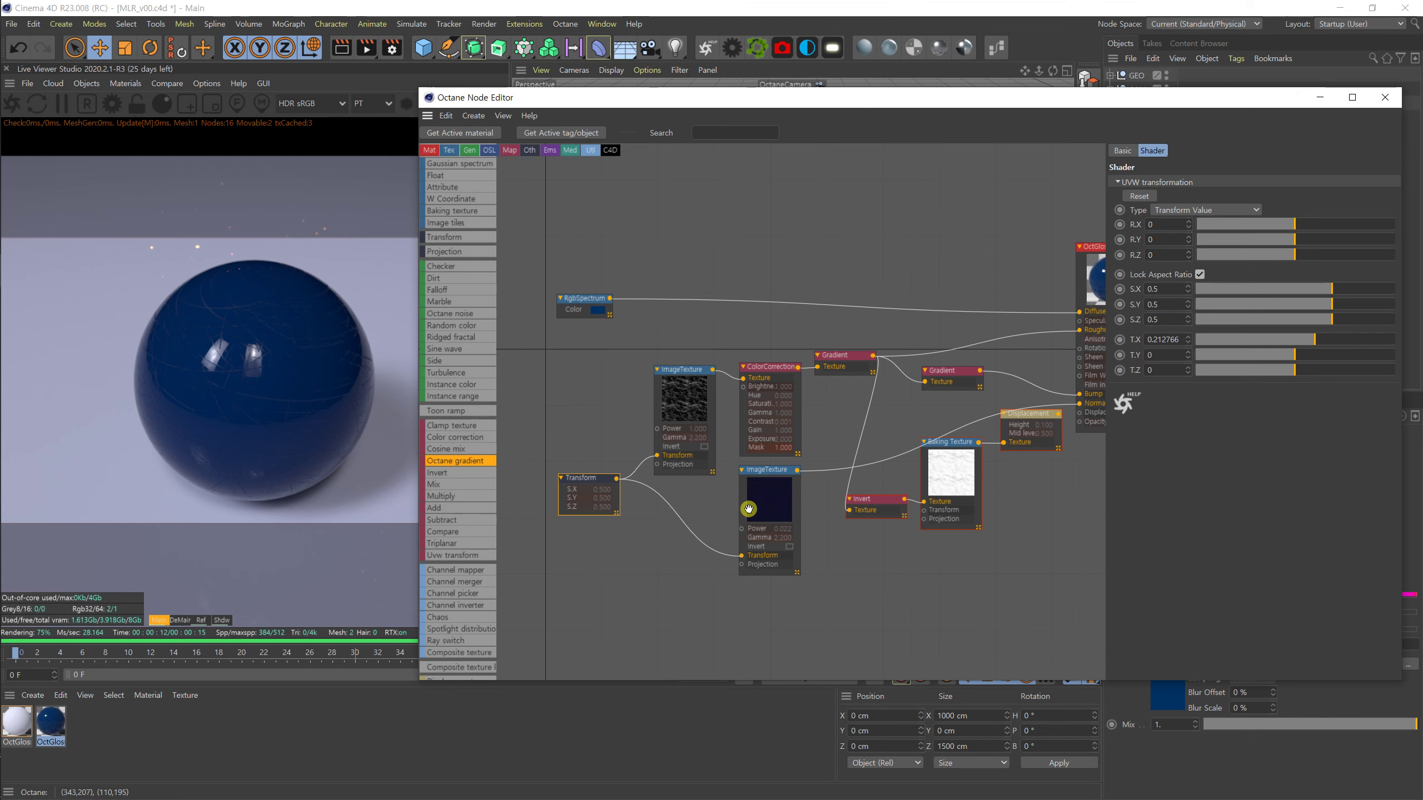
left_click_drag(598, 303, 988, 314)
middle_click_drag(991, 477, 720, 468)
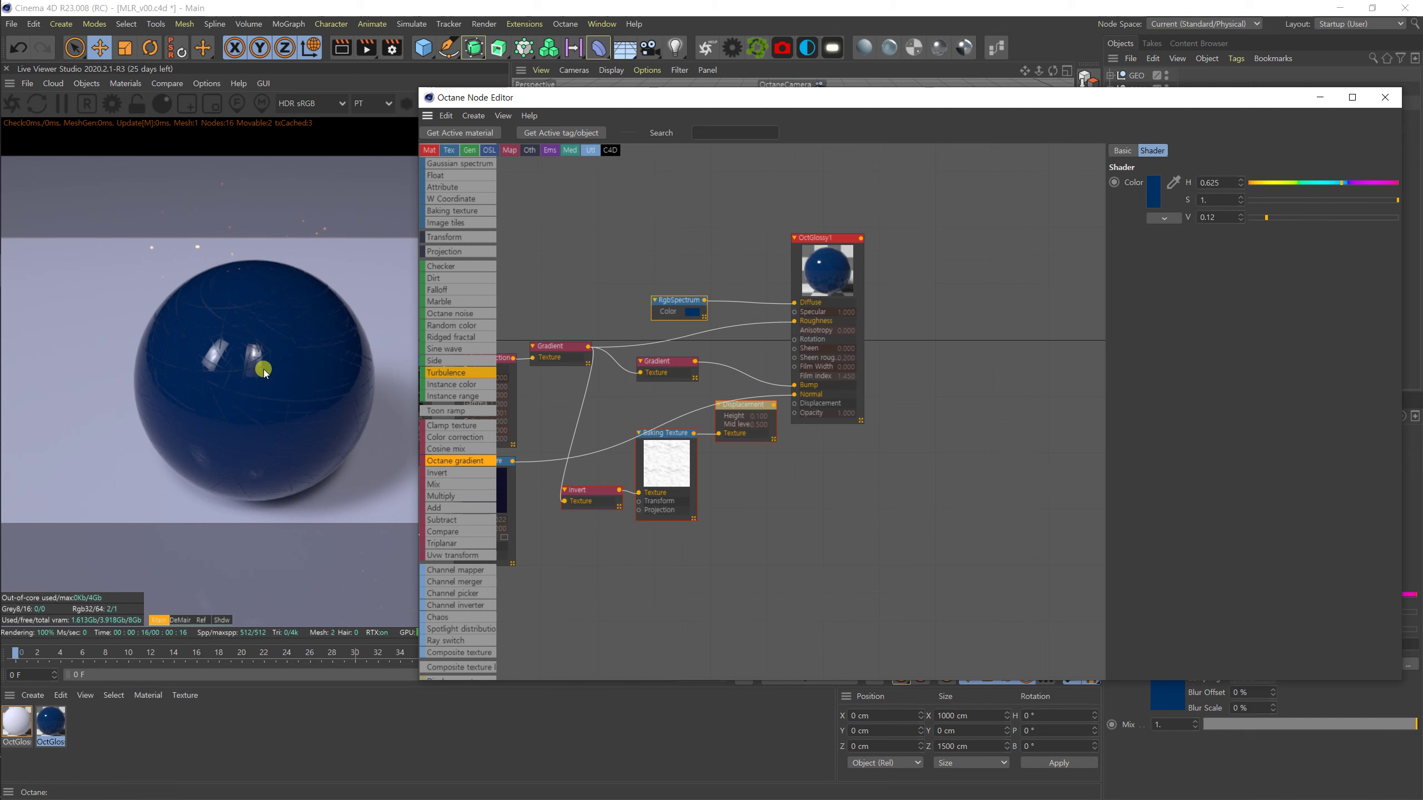
middle_click_drag(772, 509, 985, 429)
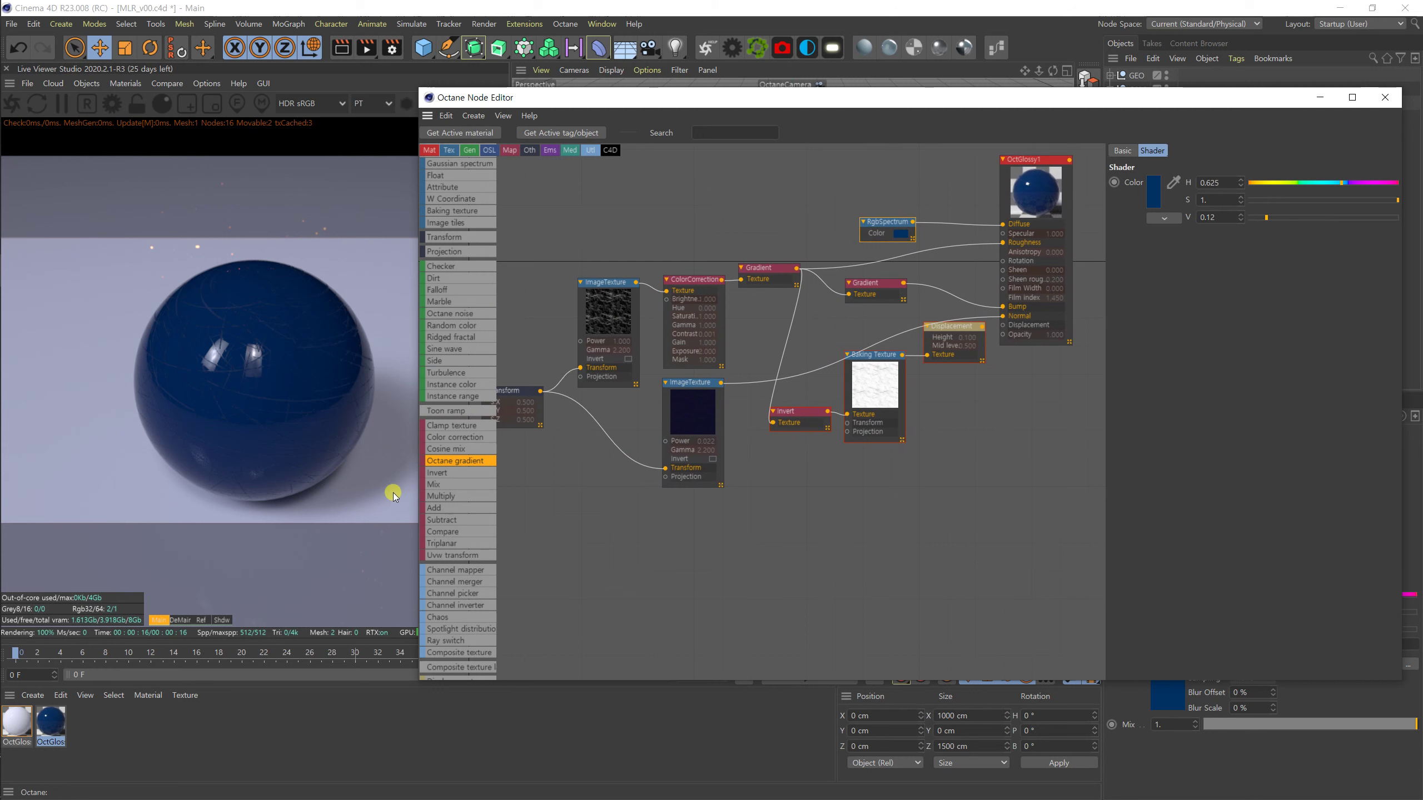
Close the Octane Node Editor and save the project as a new incremental version.
left_click(1388, 99)
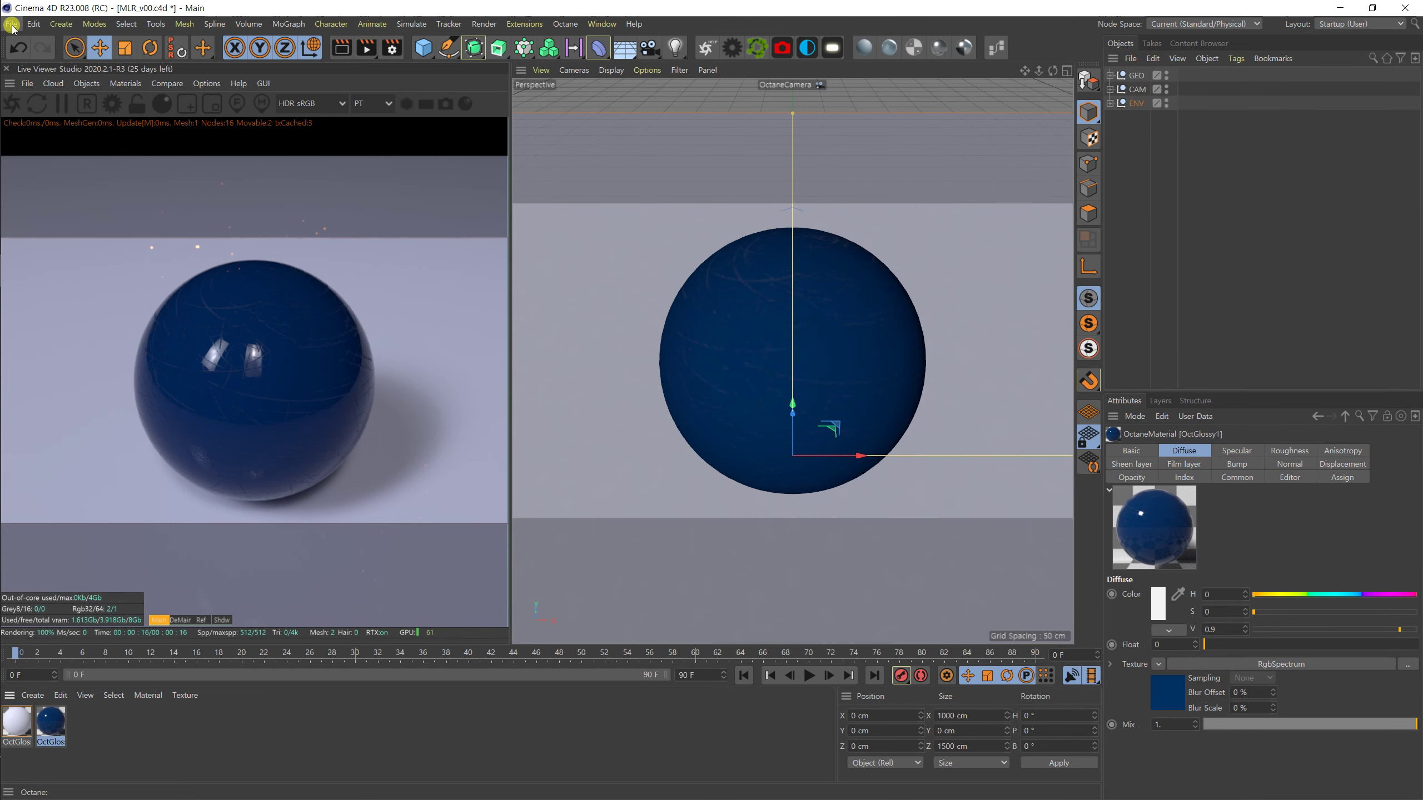
left_click(11, 25)
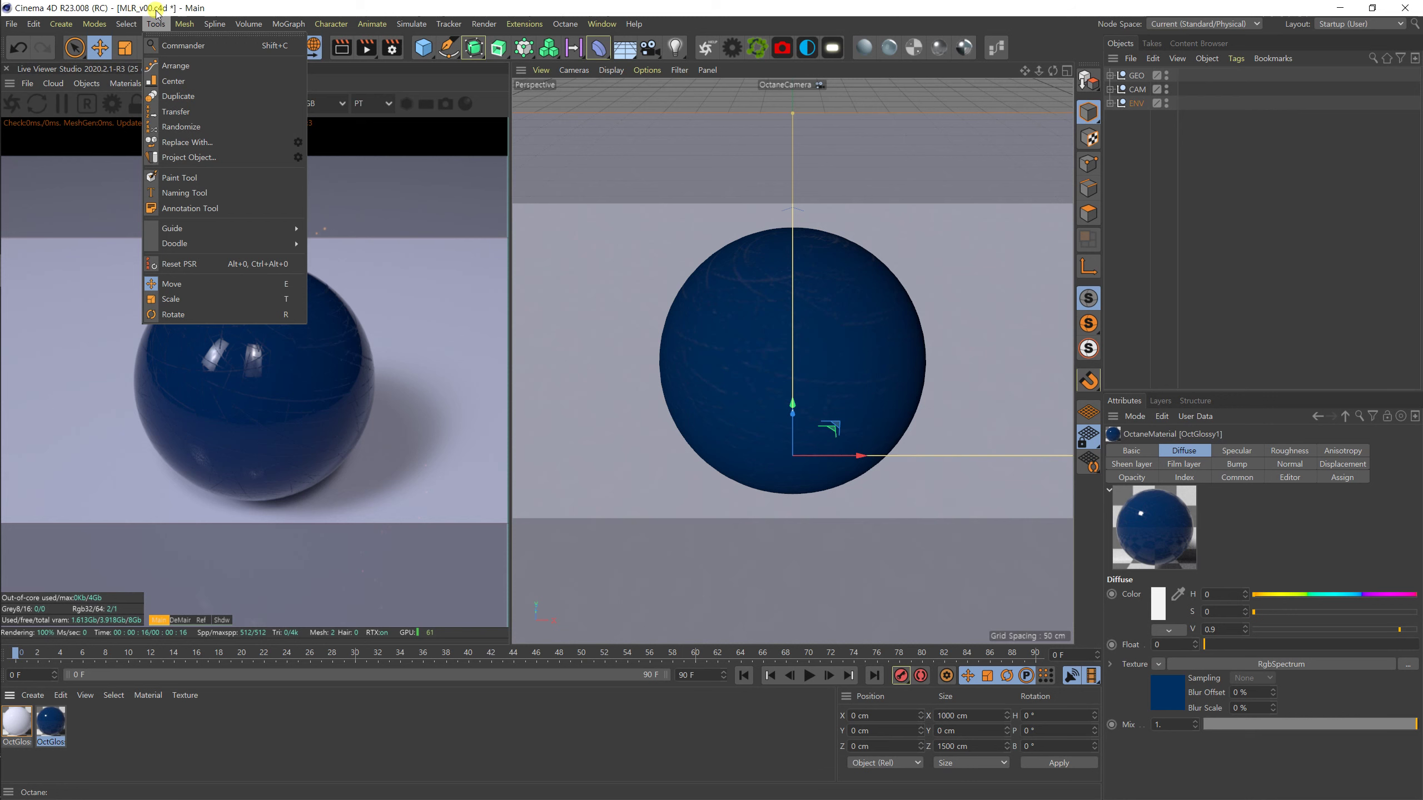
mouse_move(11, 23)
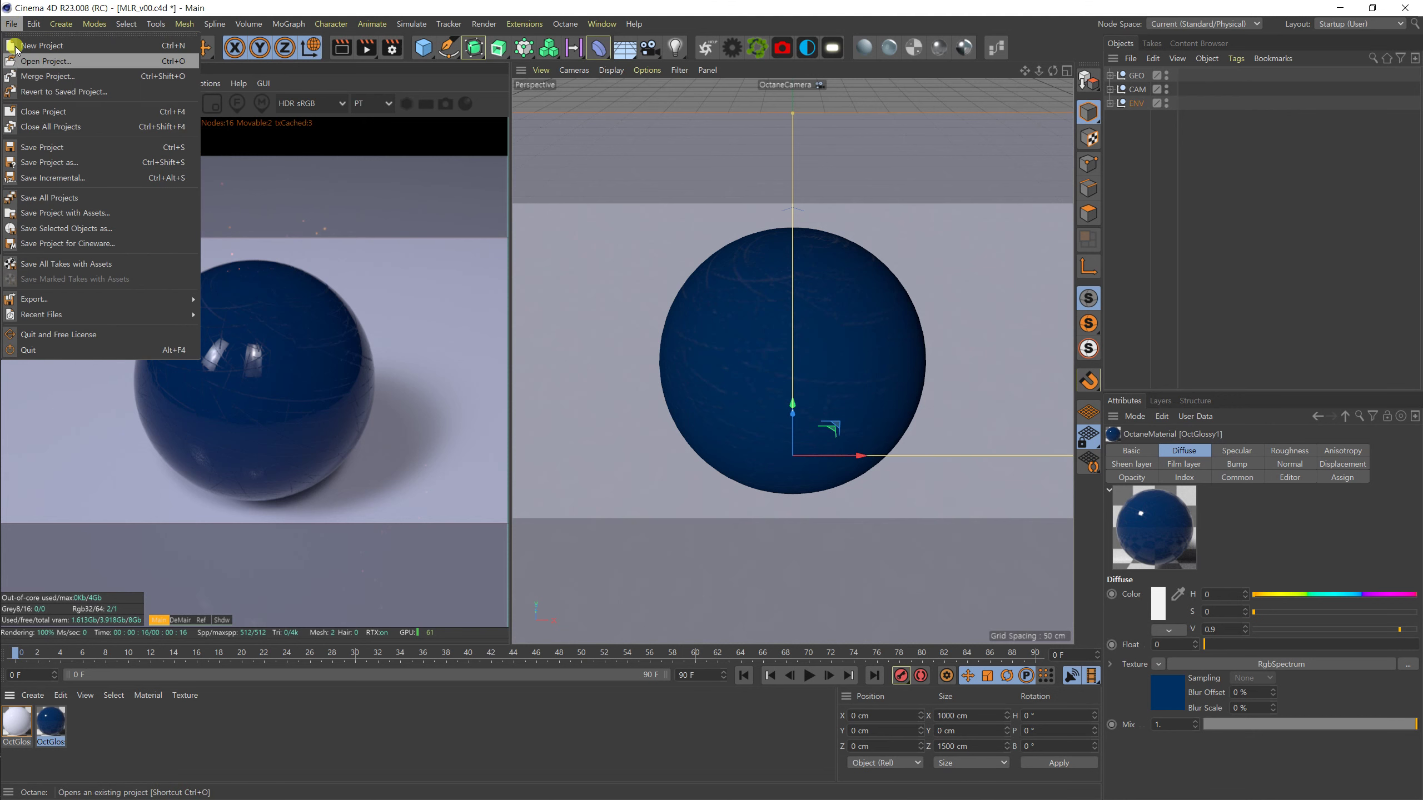
left_click(96, 178)
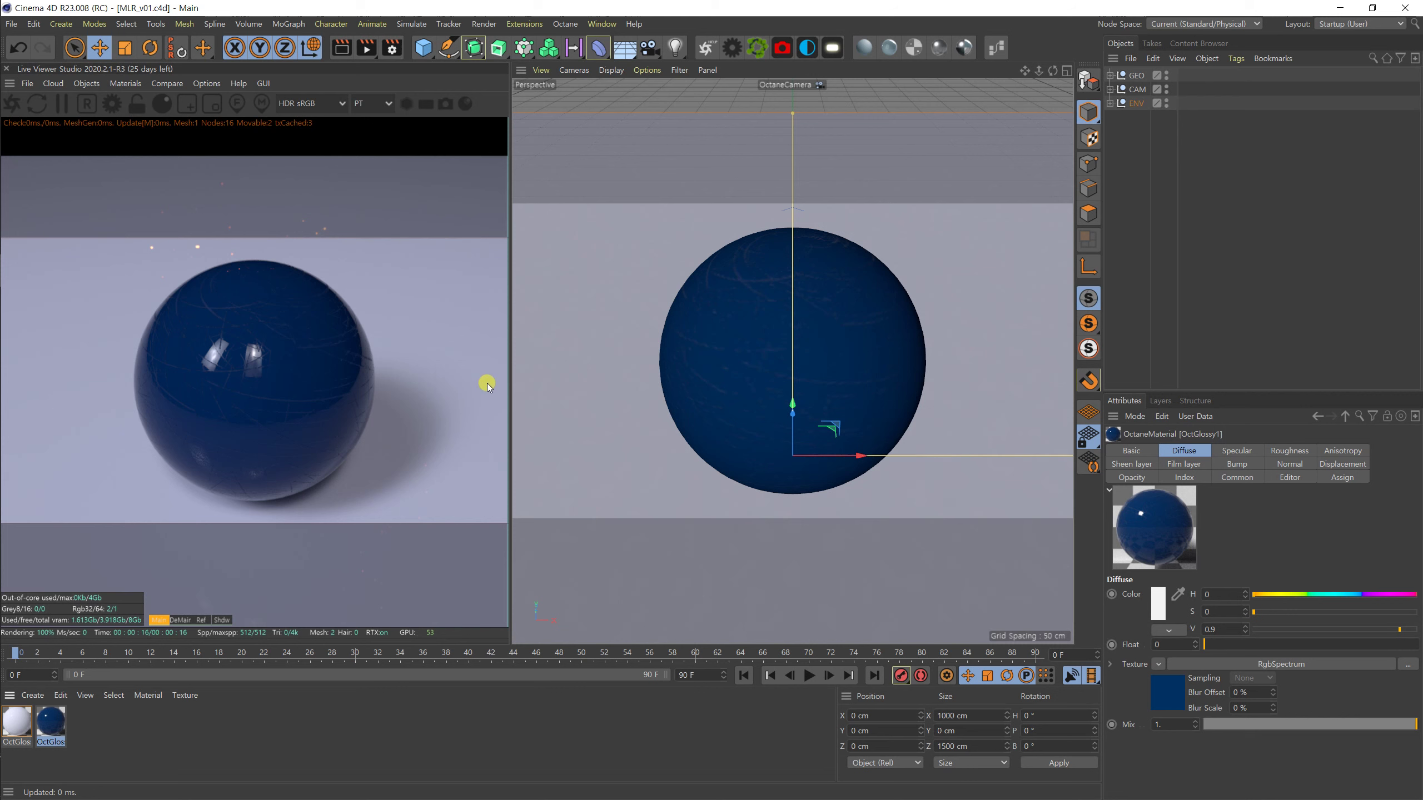
Switch to the browser's textures.com page and leave the Ship Hull details to browse the Paint PBR materials.
key("alt+Tab")
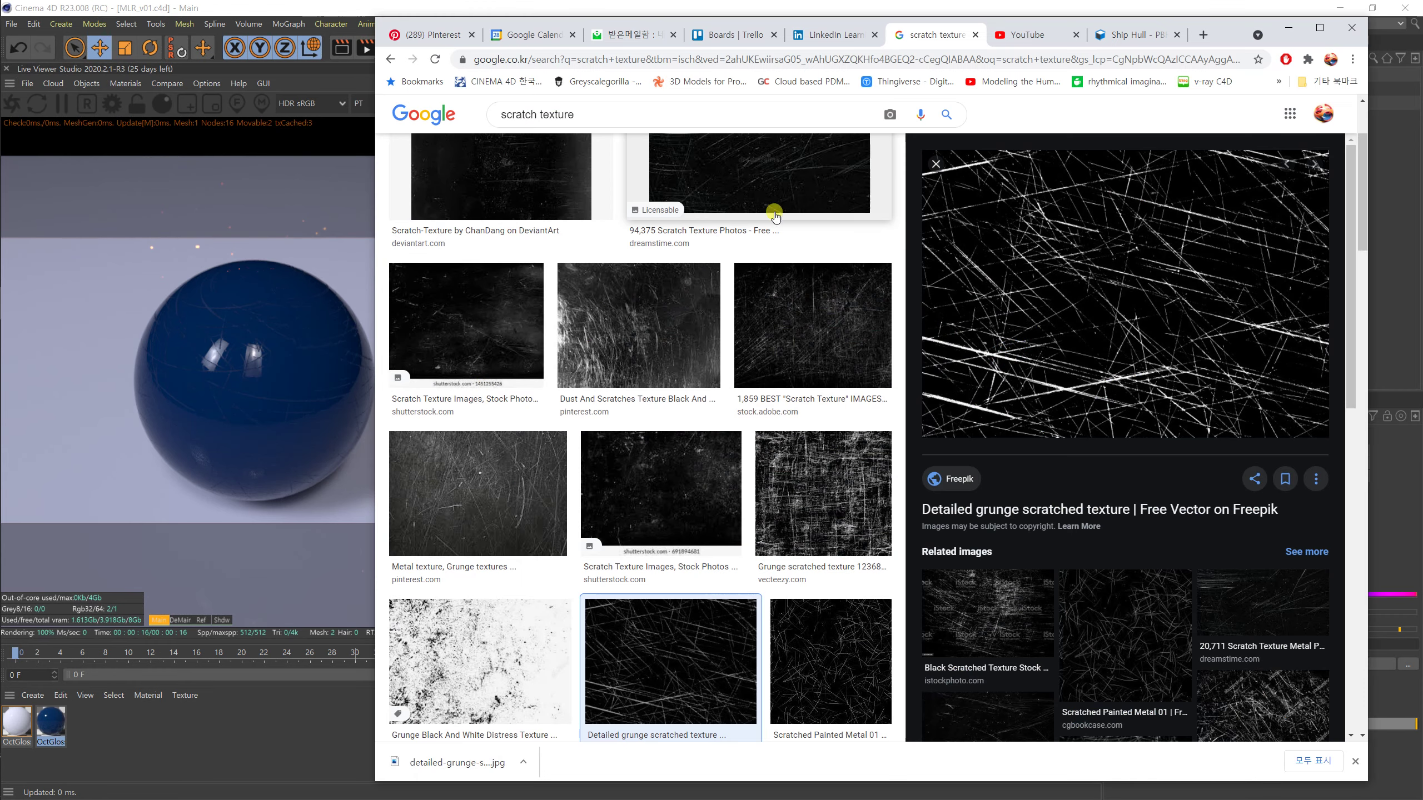
left_click(1128, 35)
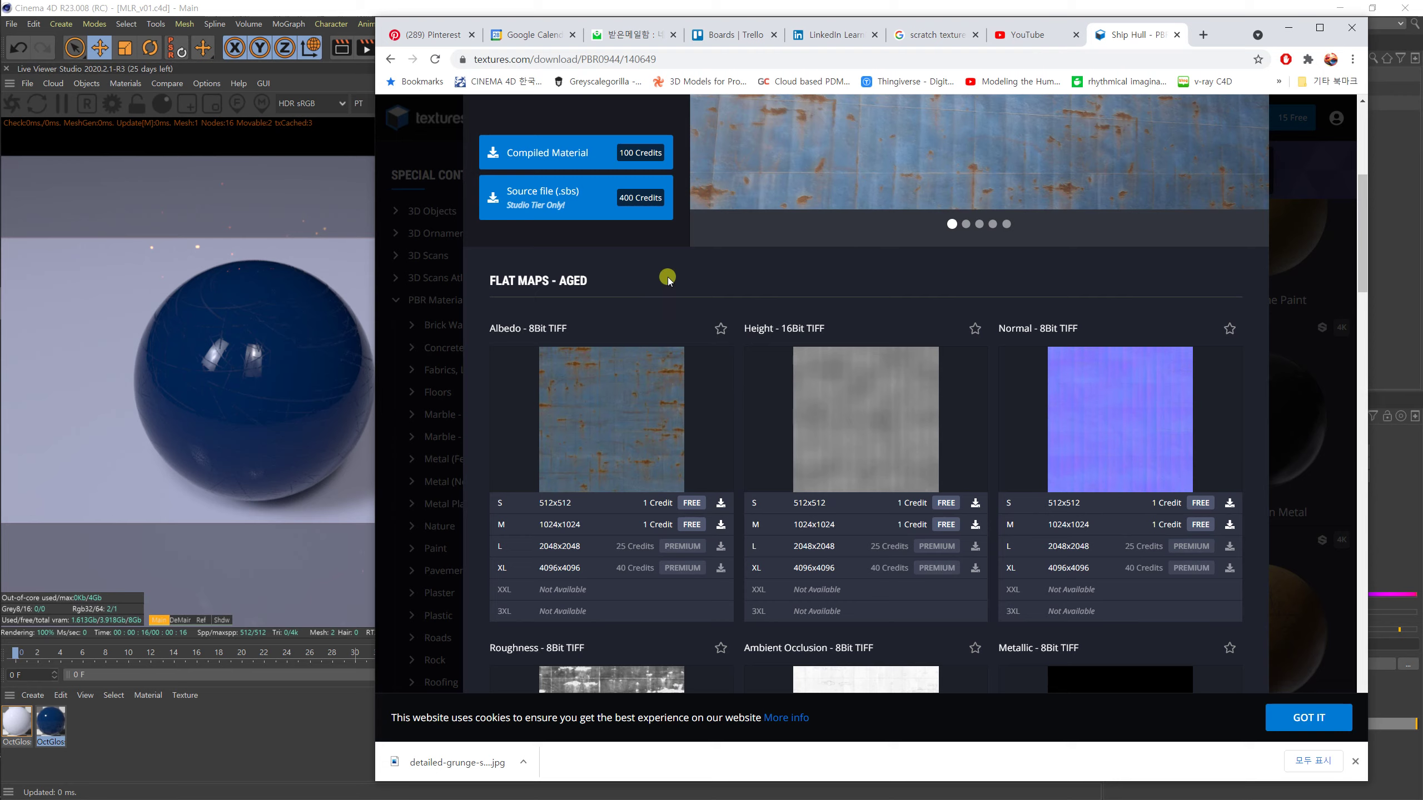
scroll(667, 278, "up", 5)
left_click(1221, 188)
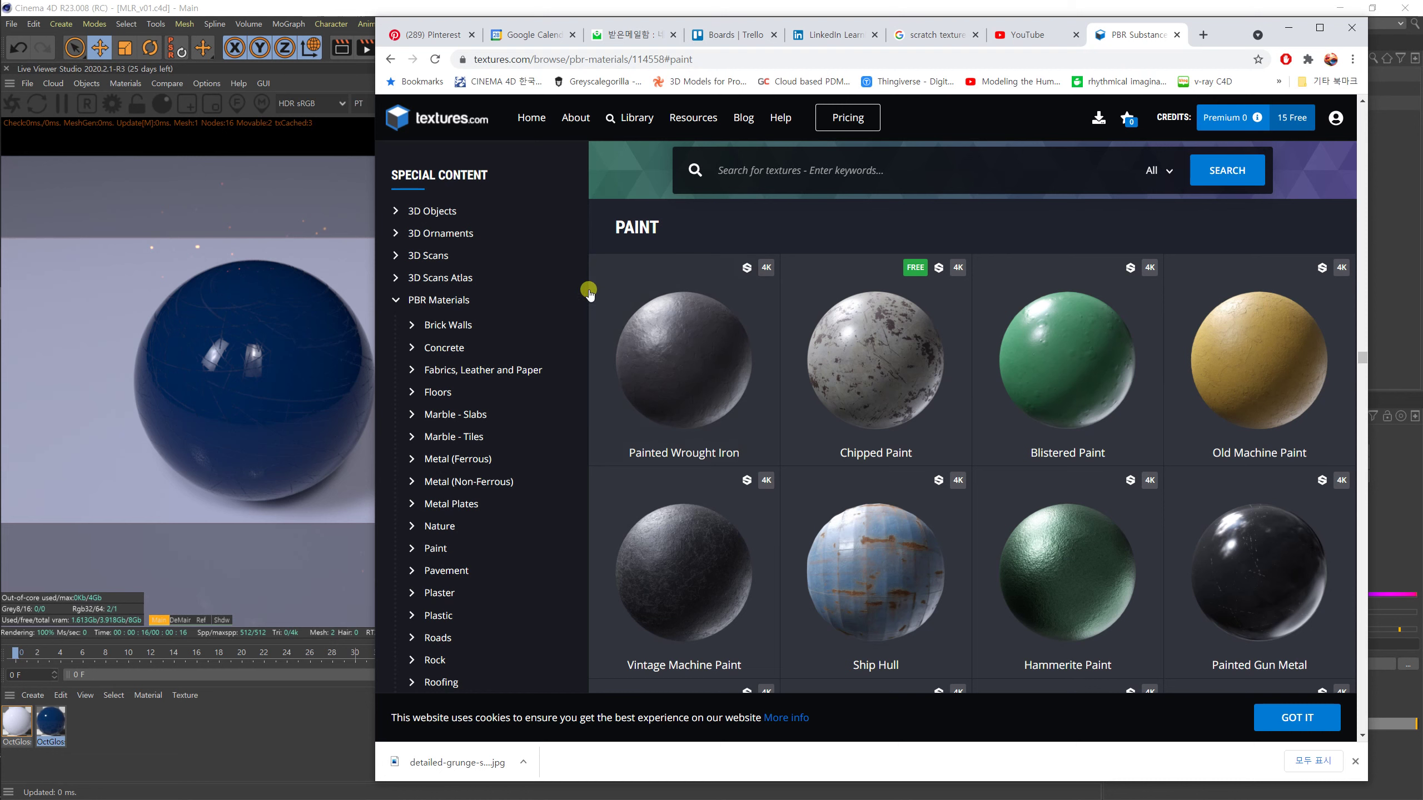
Open the Wood - Planks category of the PBR materials and look through its parquet and plank textures.
scroll(587, 292, "down", 3)
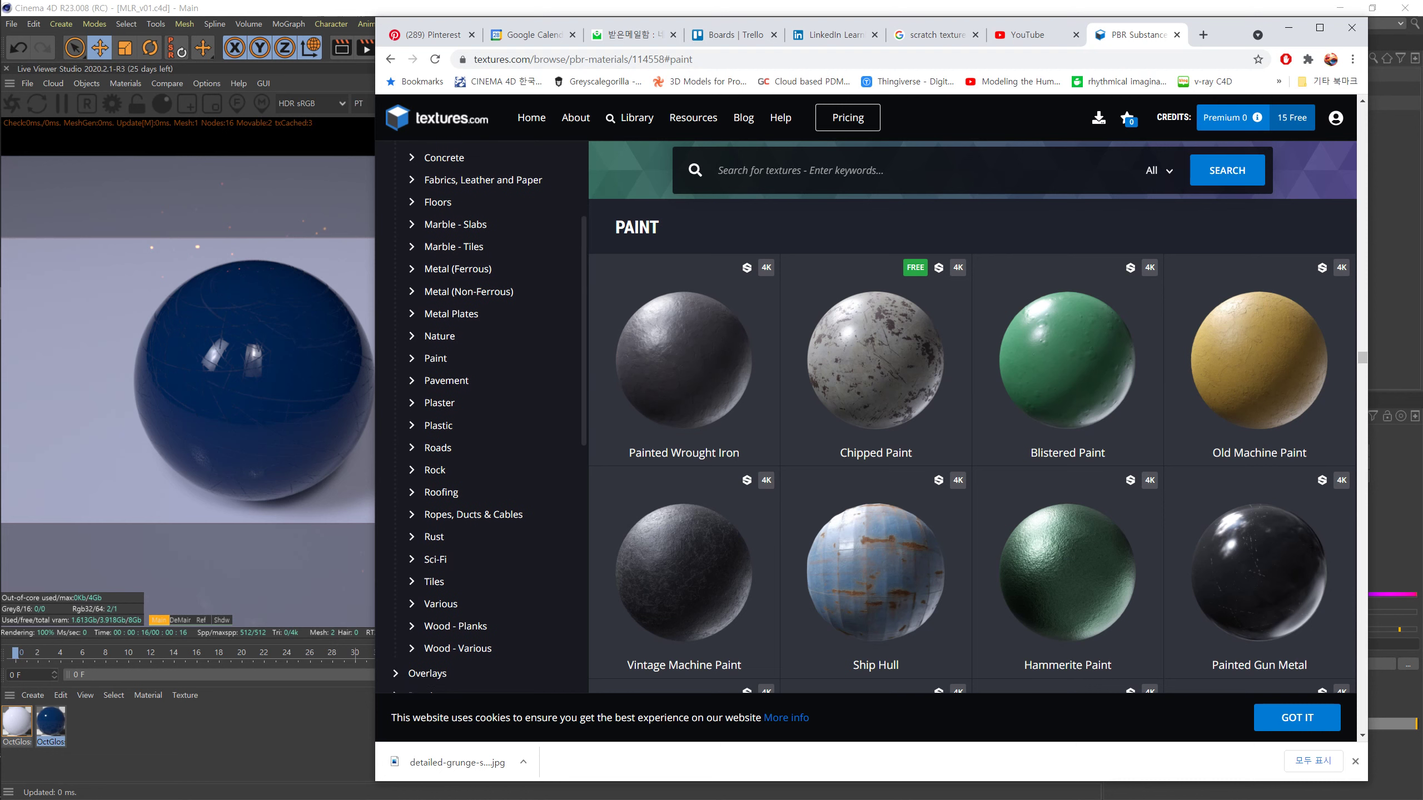
left_click(465, 624)
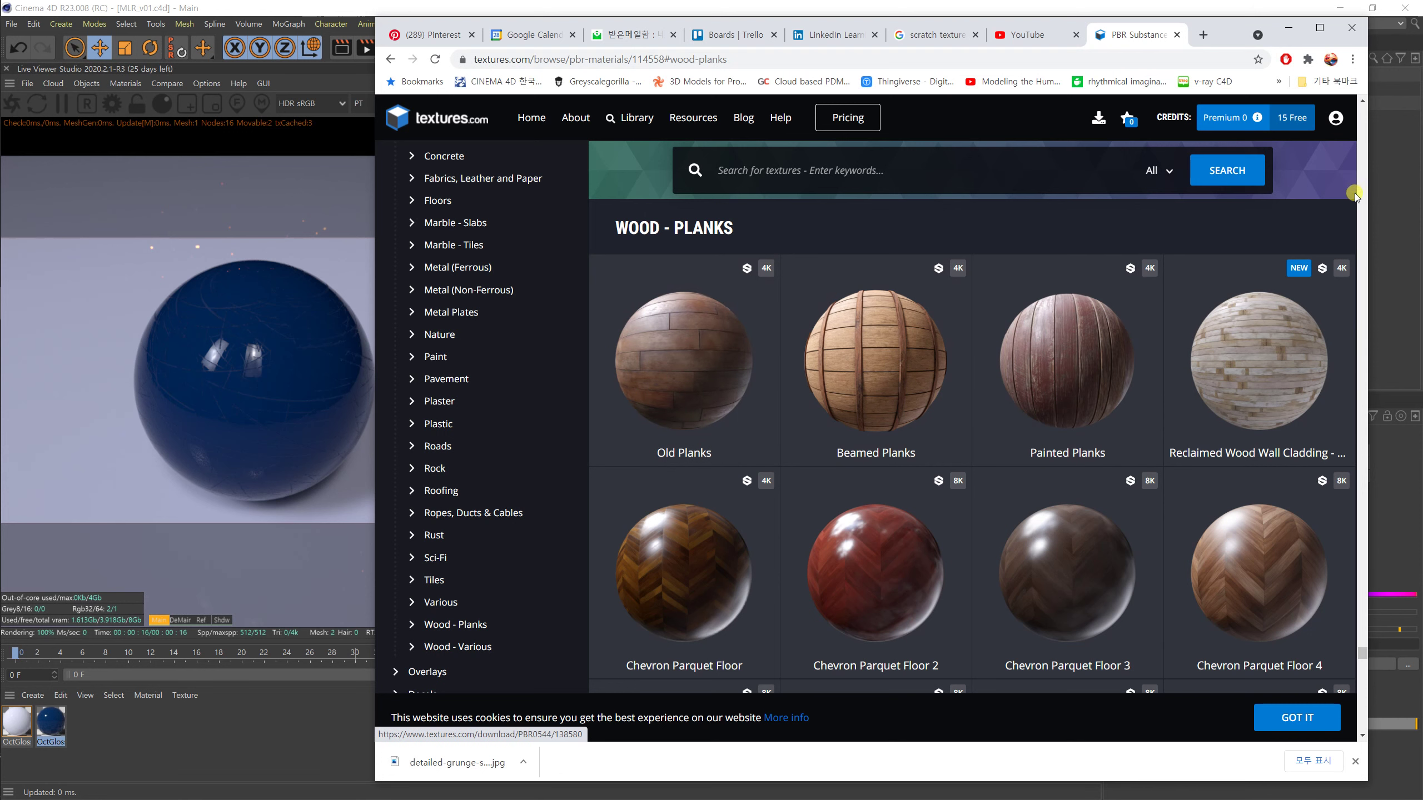
scroll(1182, 330, "down", 2)
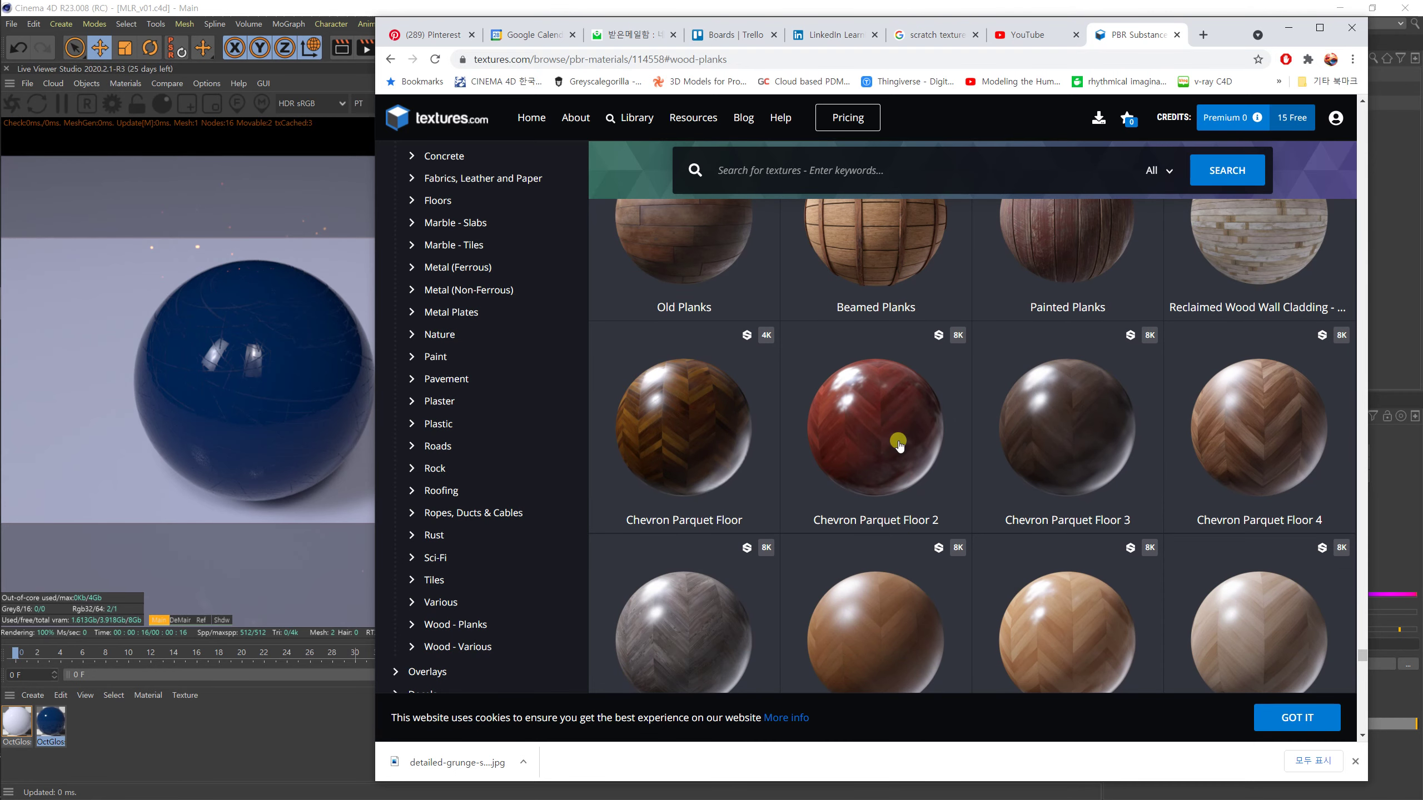
scroll(992, 575, "down", 4)
scroll(978, 413, "down", 6)
scroll(991, 476, "down", 2)
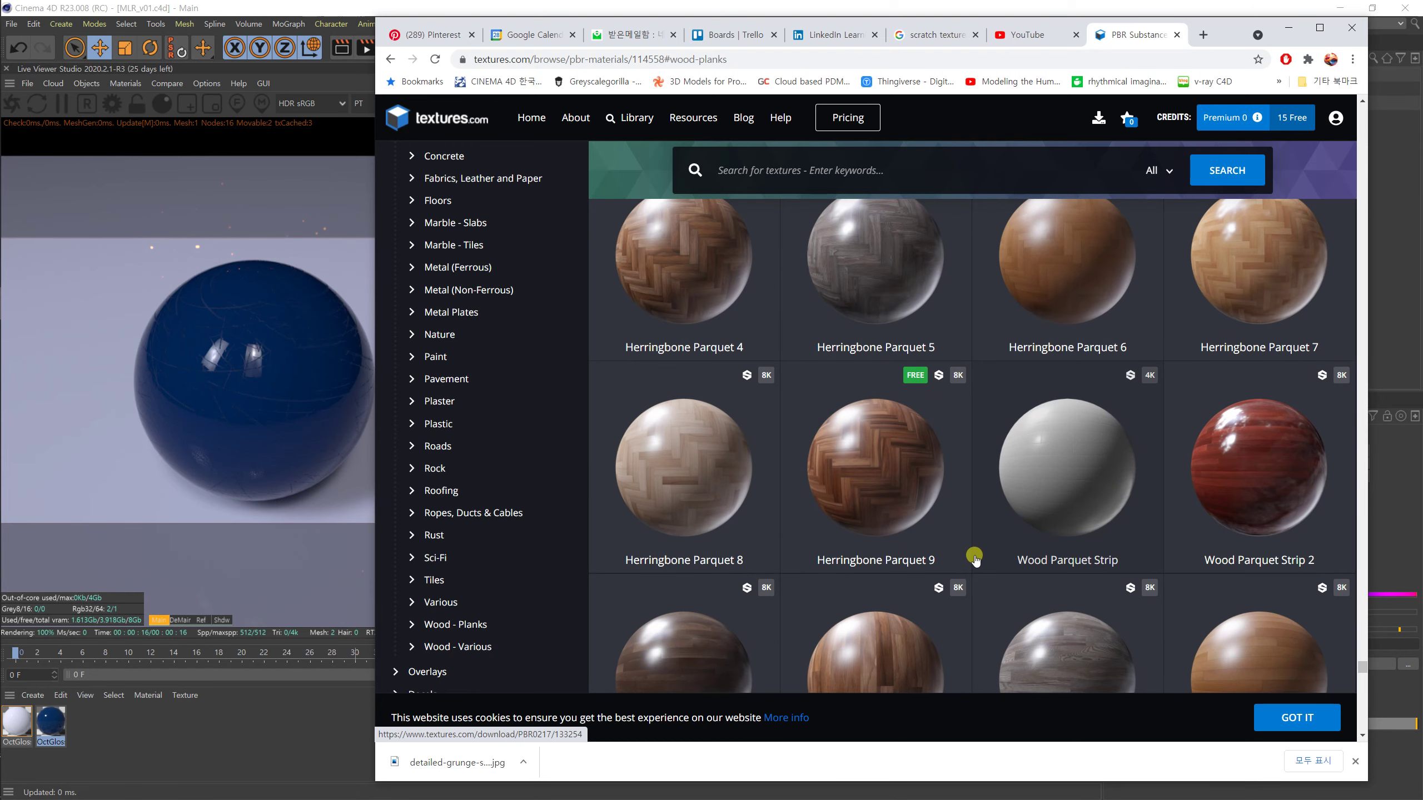
scroll(974, 573, "down", 6)
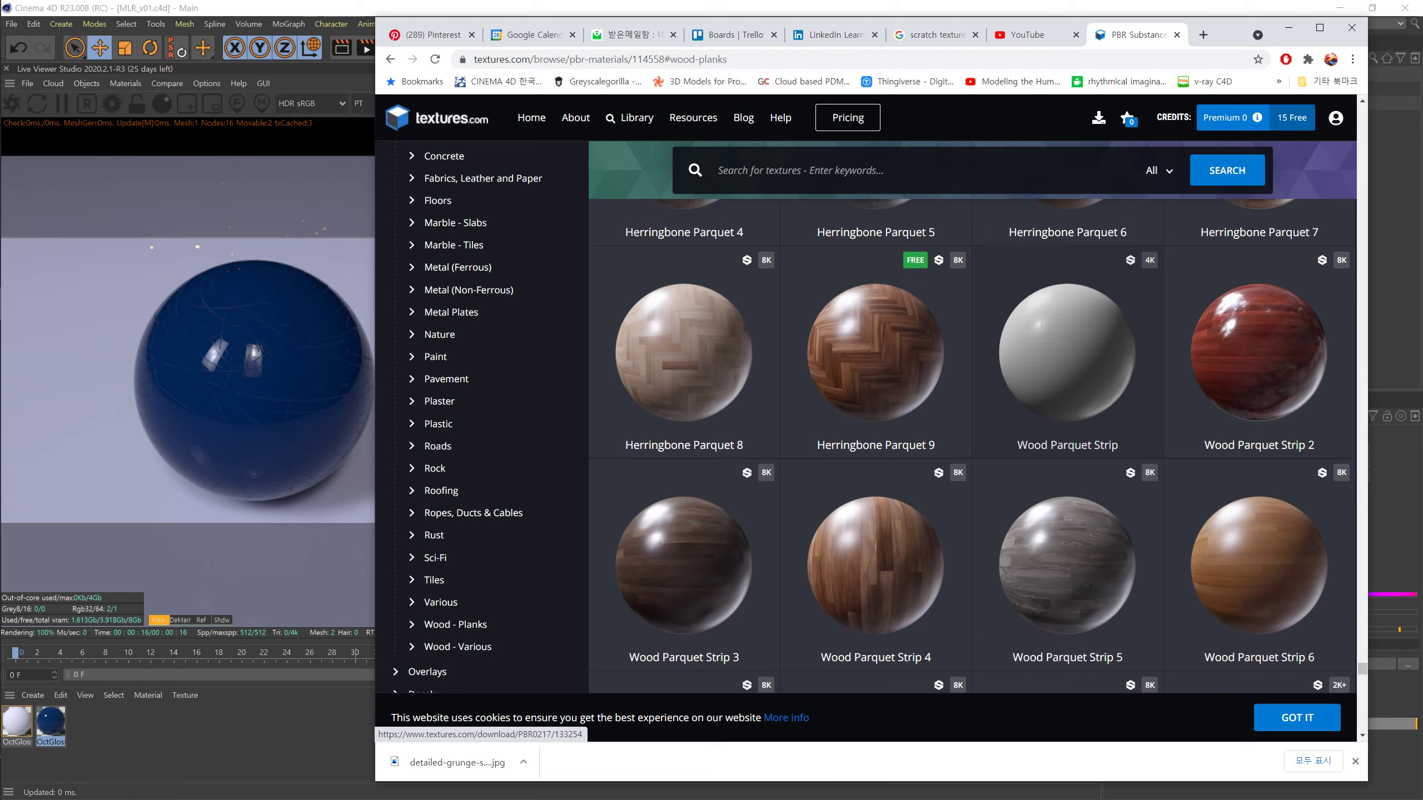
scroll(974, 459, "down", 5)
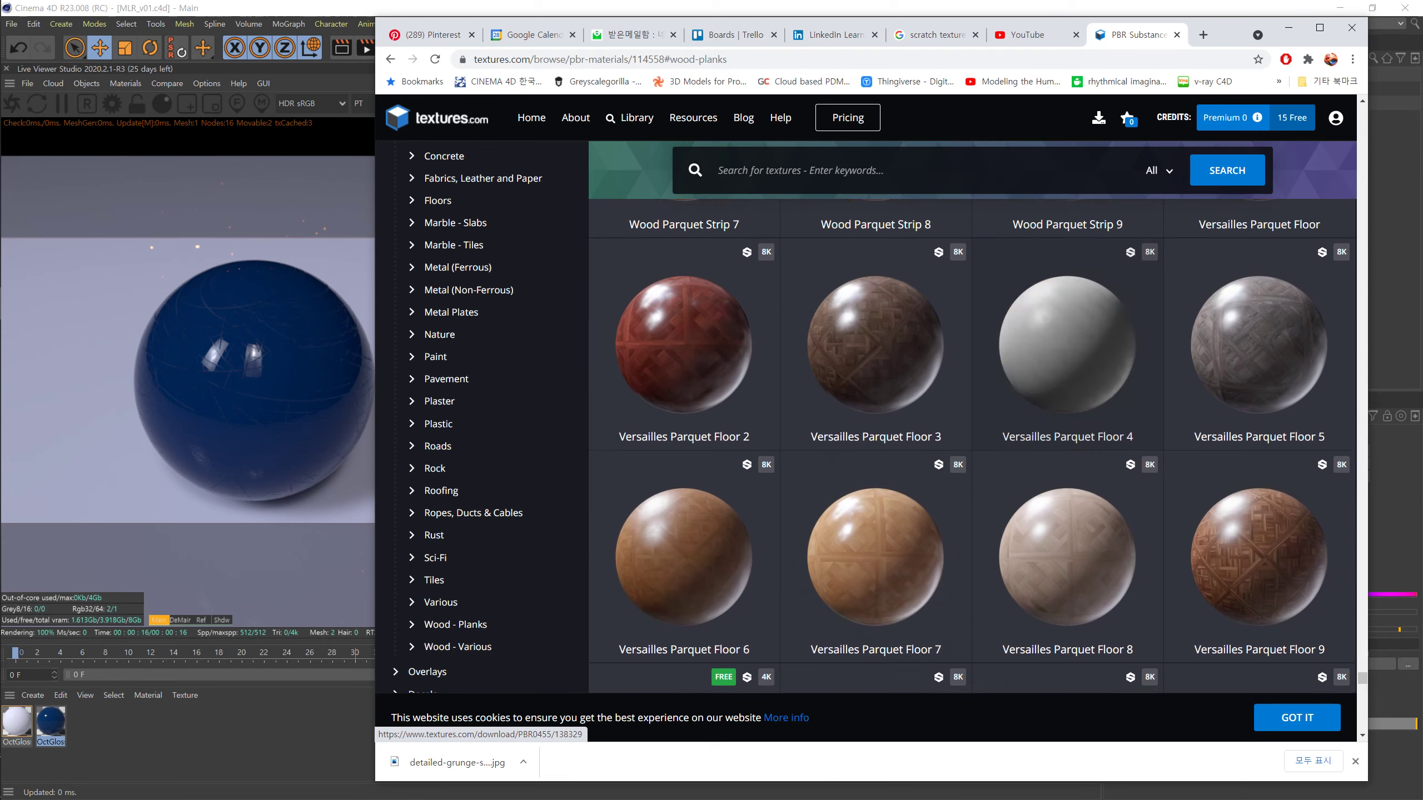
Return to the Google Images results for scratch textures and search for "wood texture" instead.
left_click(1202, 35)
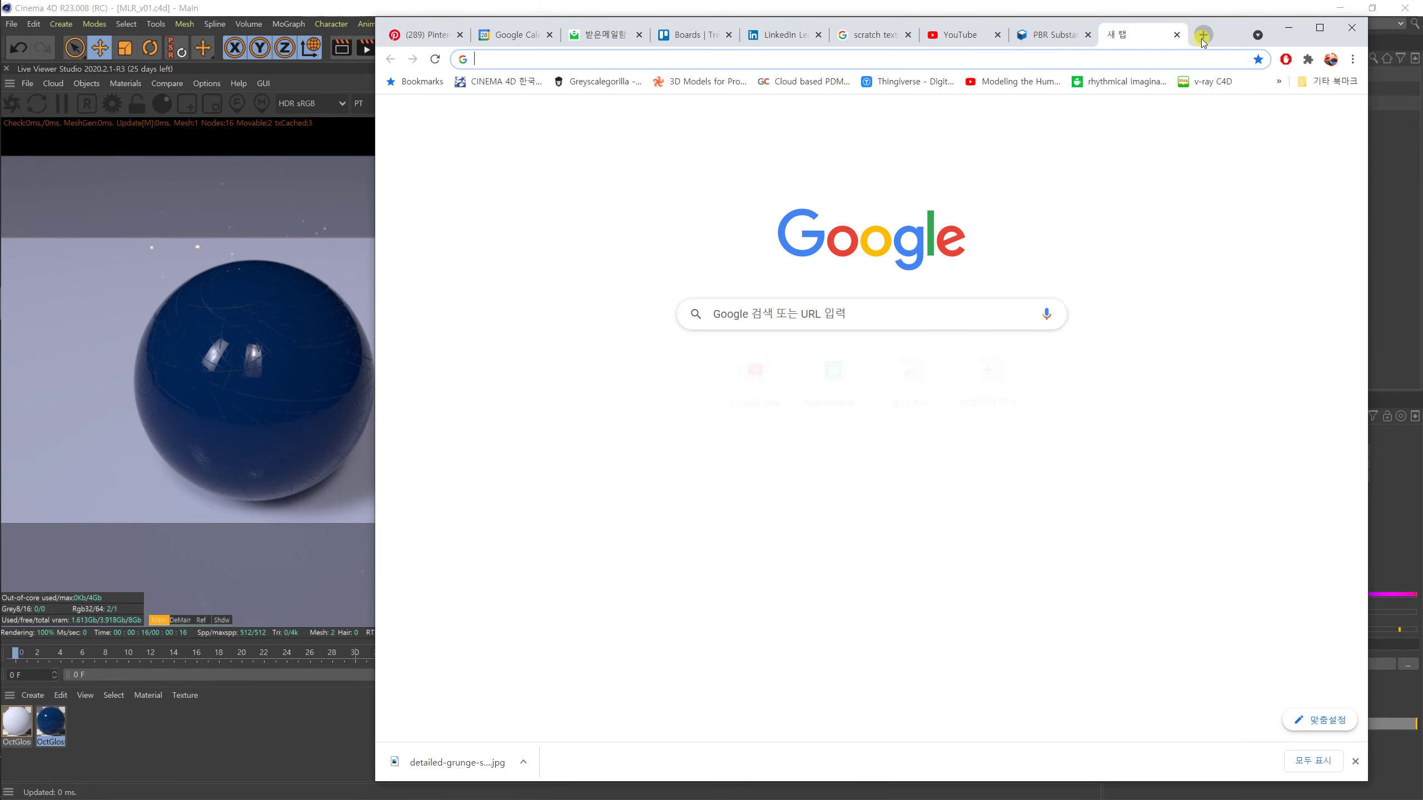
left_click(881, 44)
left_click(1176, 35)
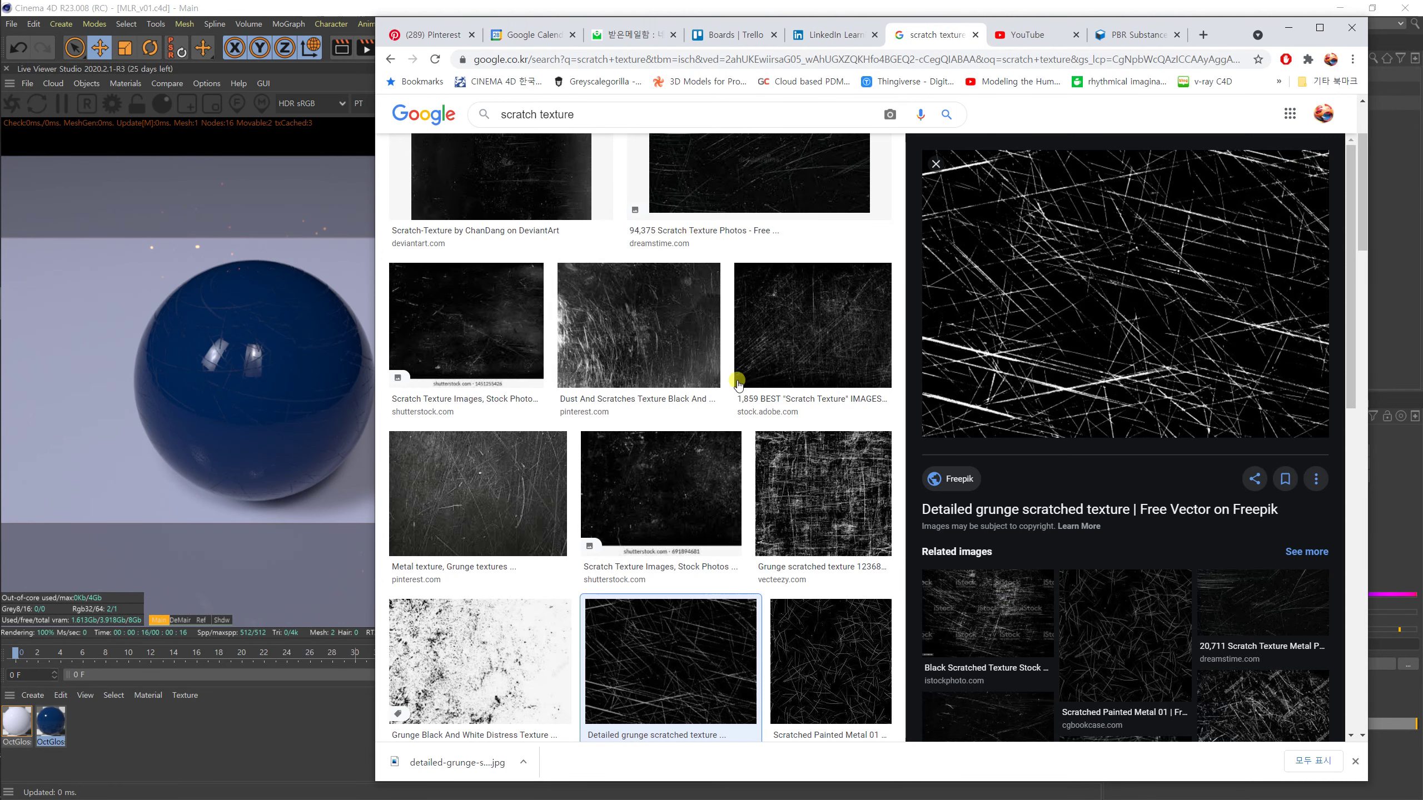
key("shift+Right")
key("shift+Right")
key("shift+Right")
key("shift+Right")
key("shift+Right")
key("shift+Right")
type("wood")
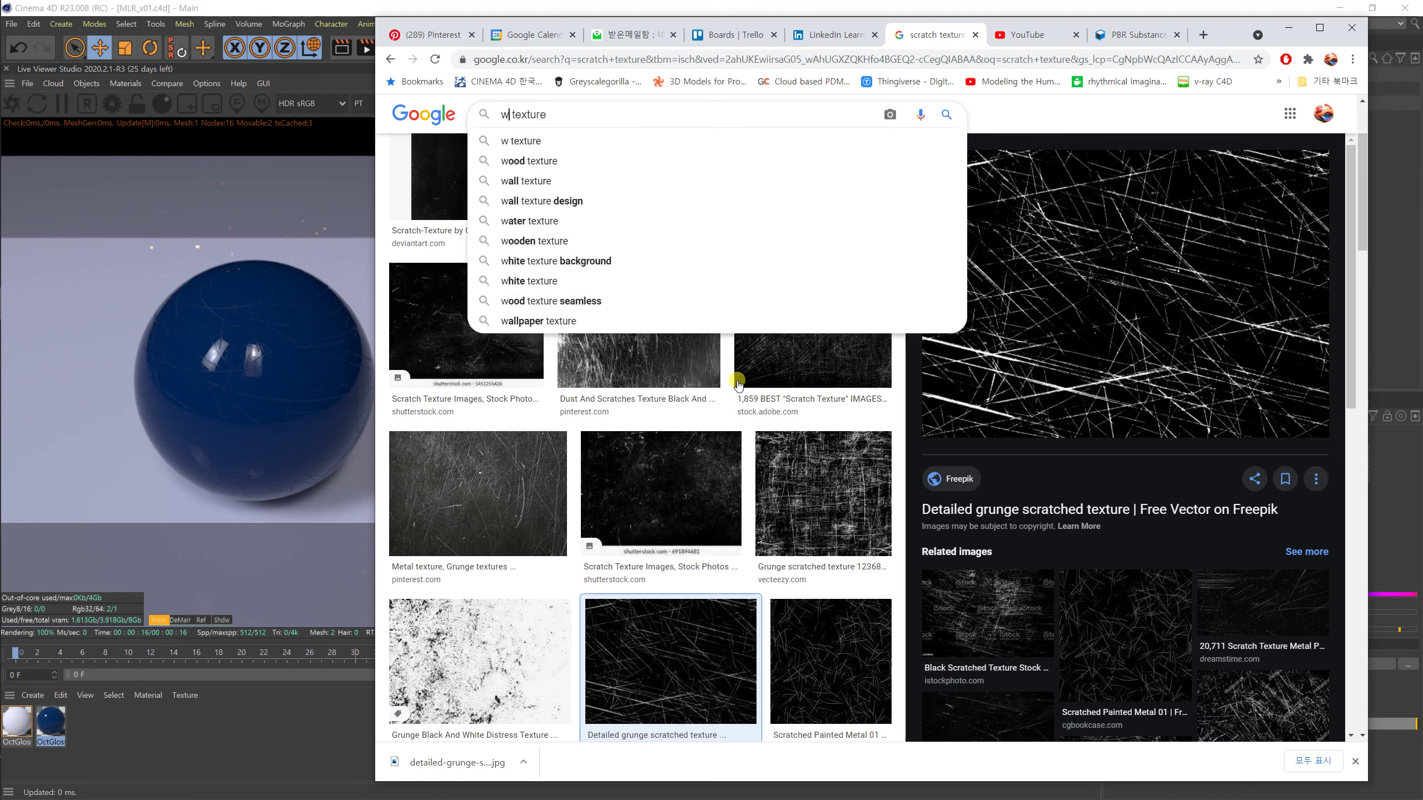
key("Return")
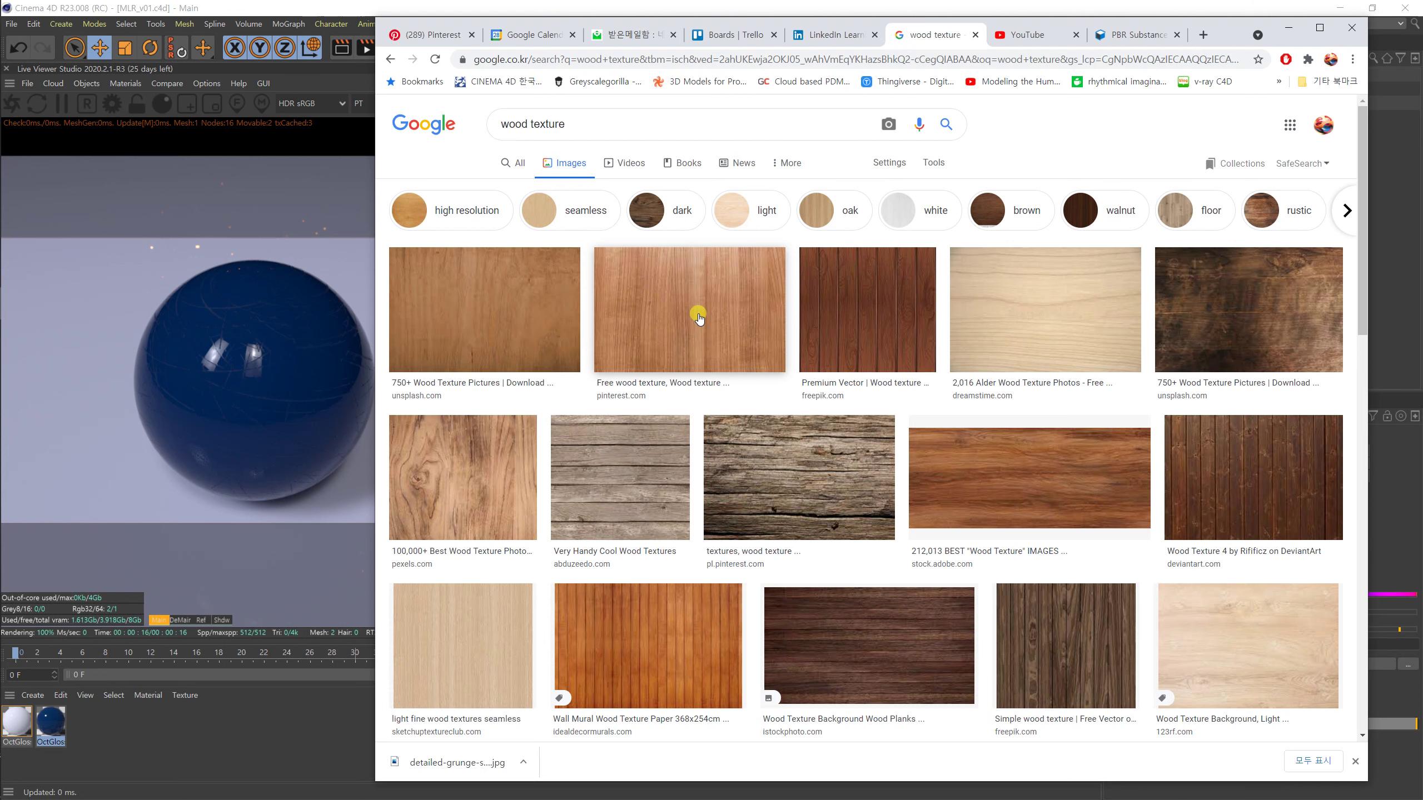
Save the "Very Handy Cool Wood Textures" plank image as tileable_wood_texture_by_ftisis_stock.jpg in the project's tex folder.
scroll(698, 318, "down", 2)
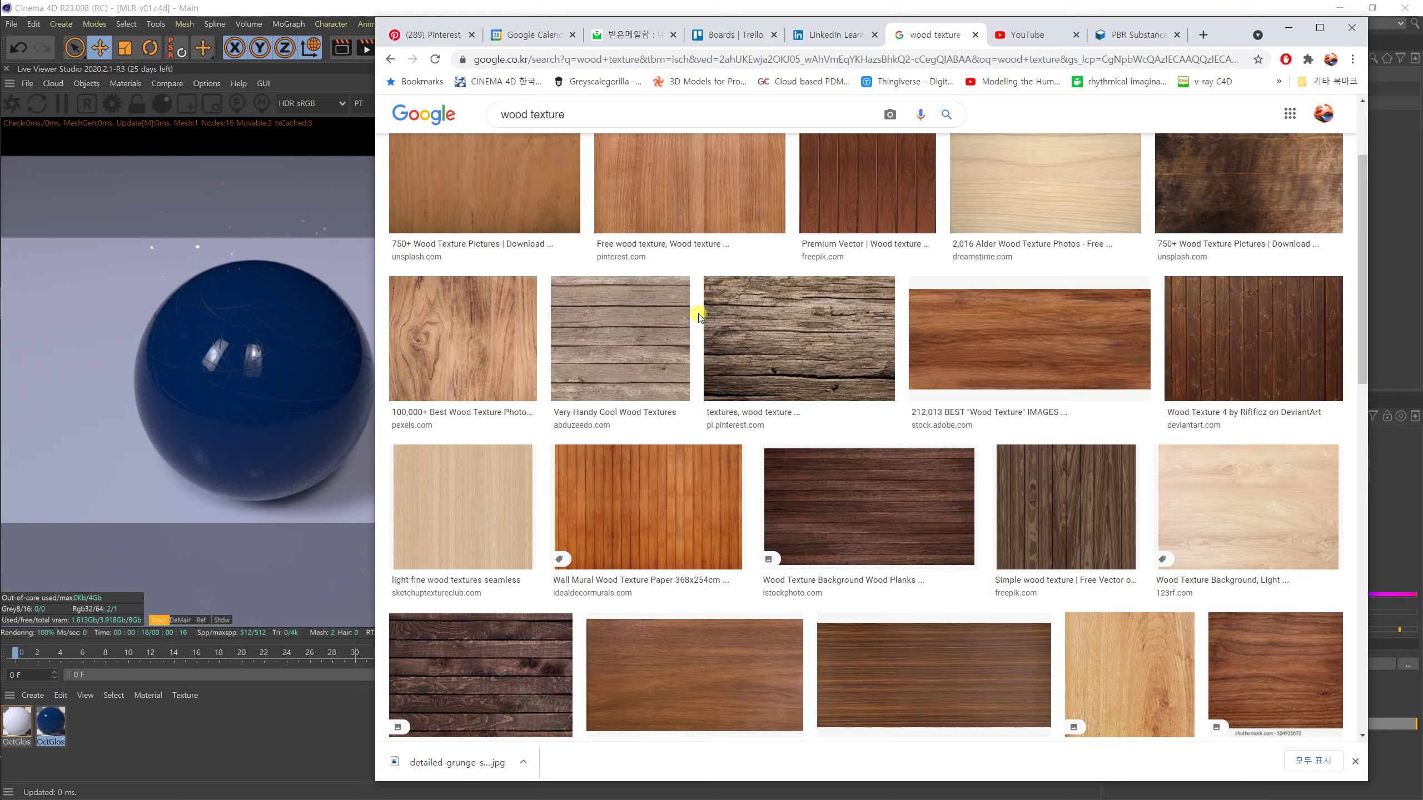
scroll(699, 318, "down", 3)
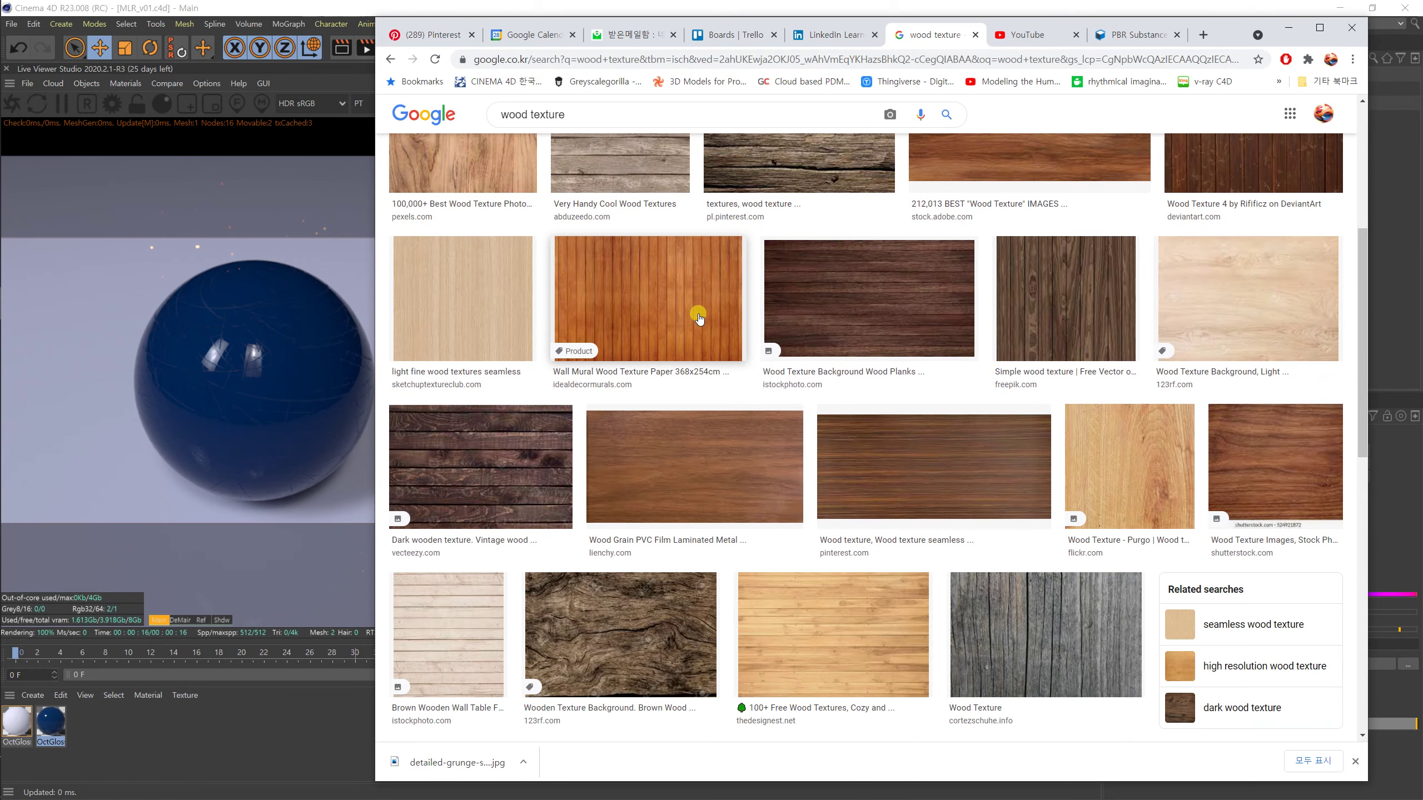
scroll(698, 317, "down", 4)
scroll(699, 318, "down", 3)
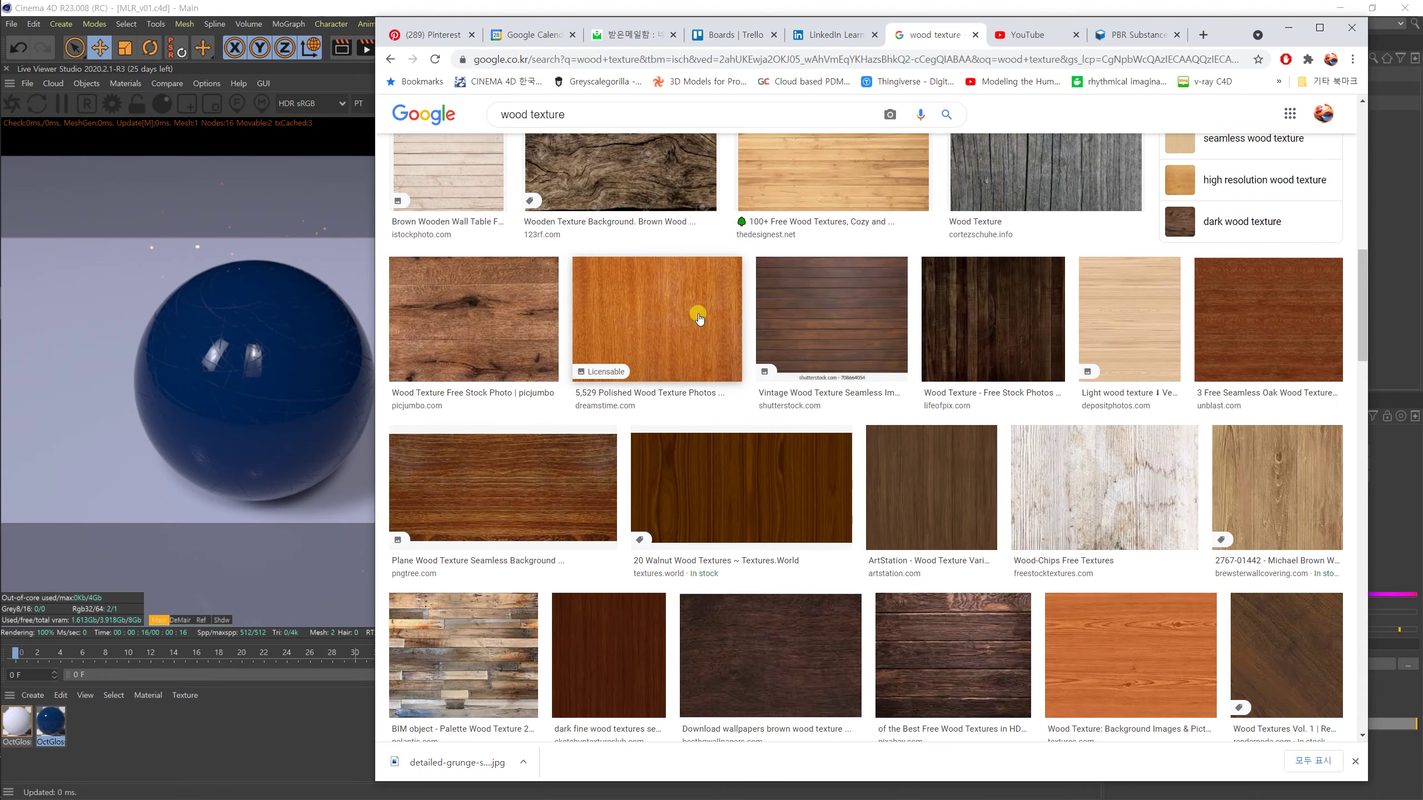
scroll(717, 317, "up", 8)
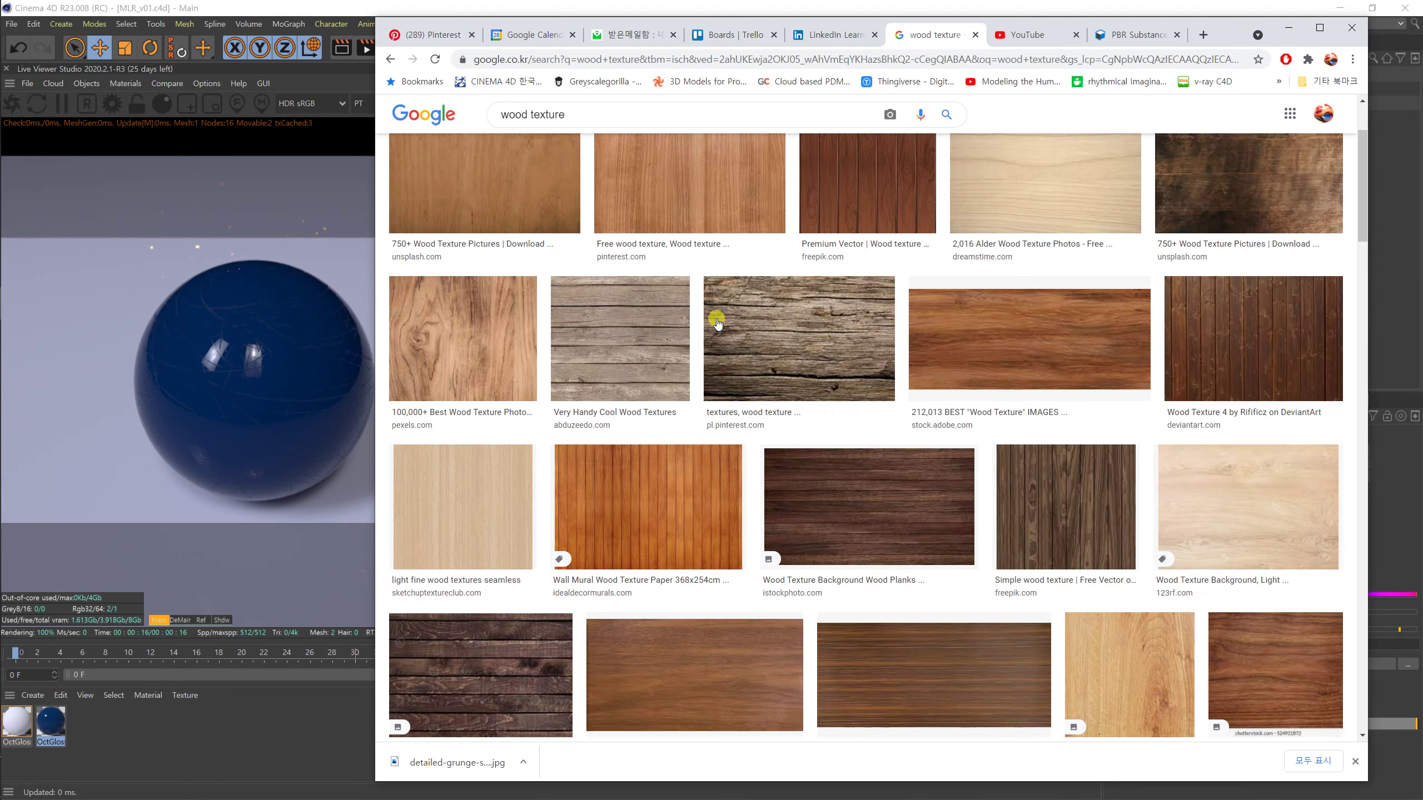
scroll(717, 322, "up", 2)
scroll(717, 321, "down", 2)
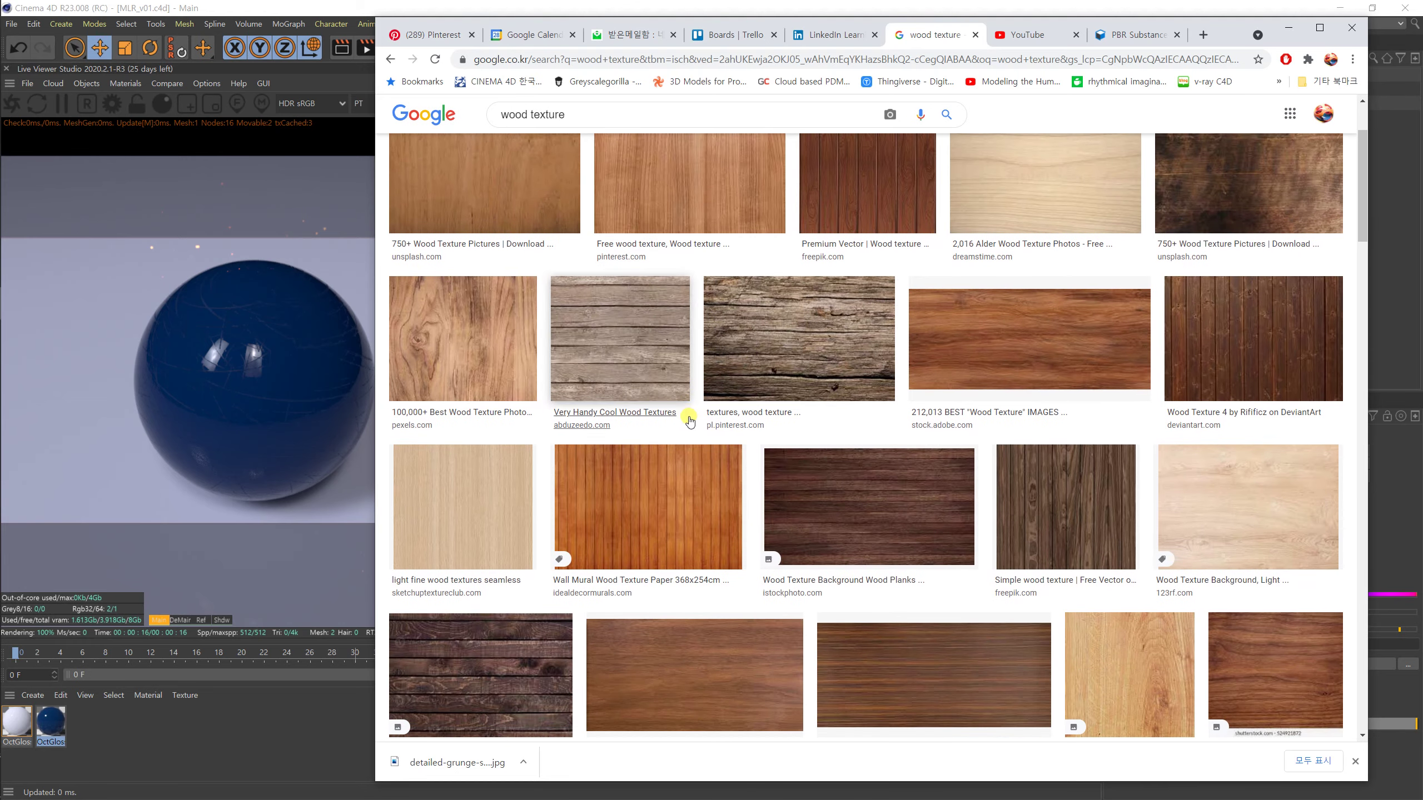
left_click(631, 339)
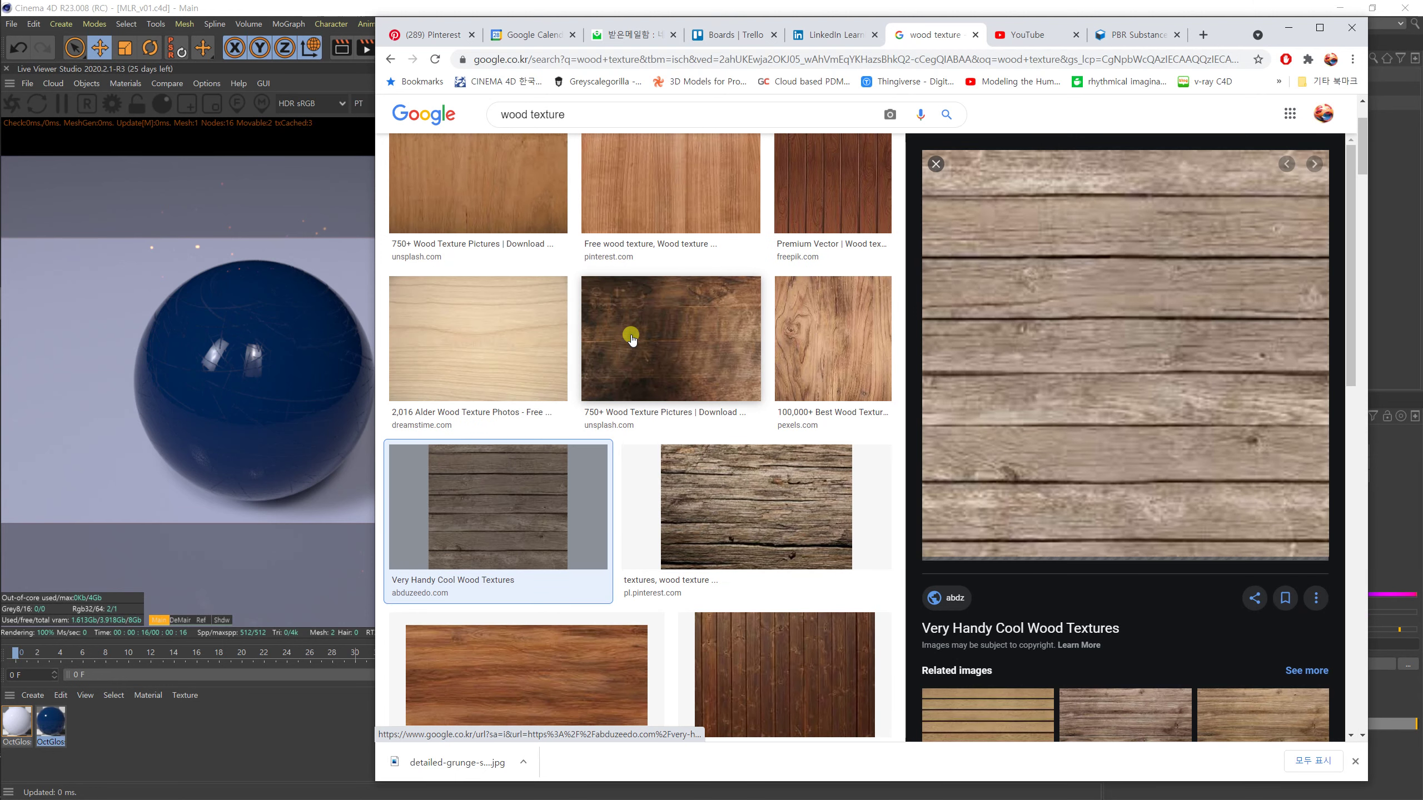
right_click(1118, 339)
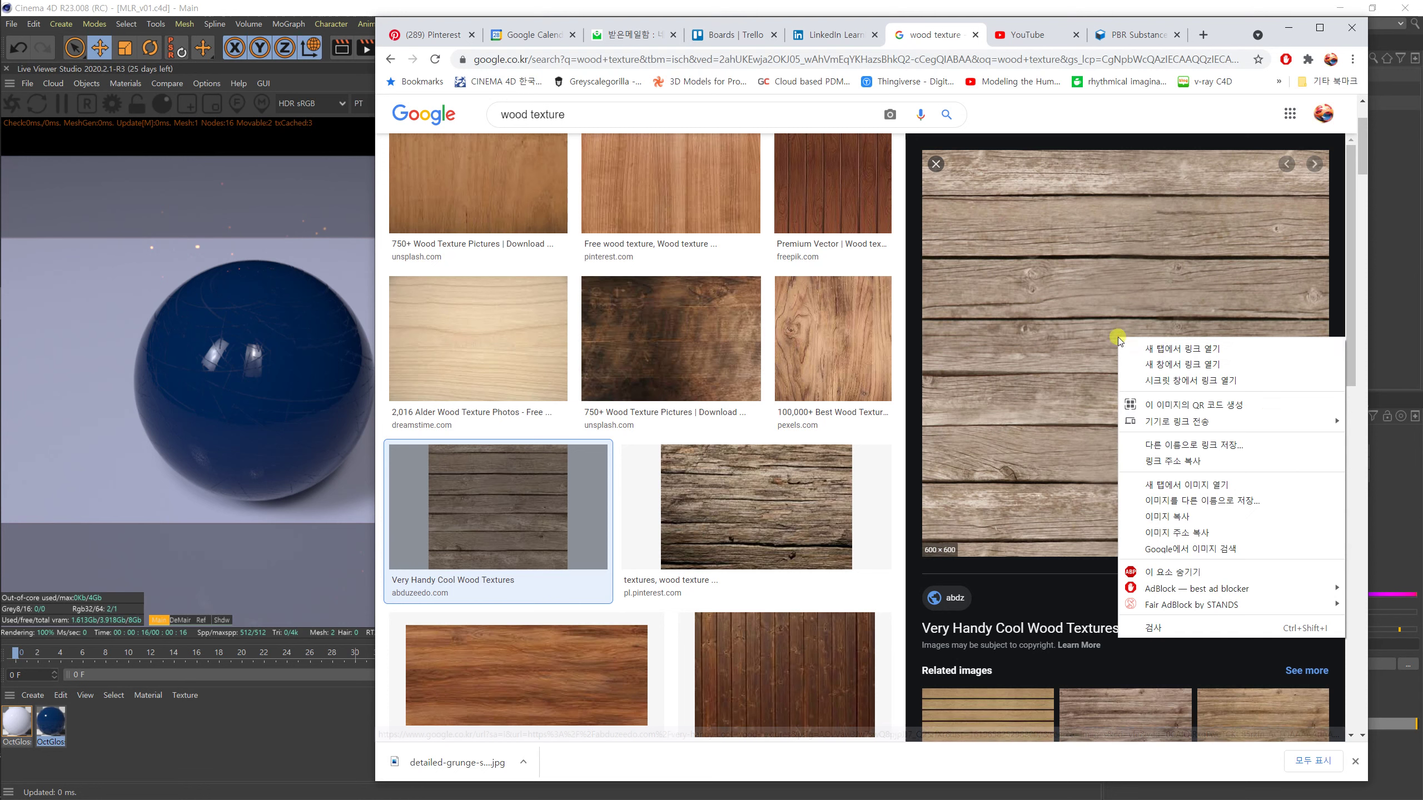
left_click(1176, 501)
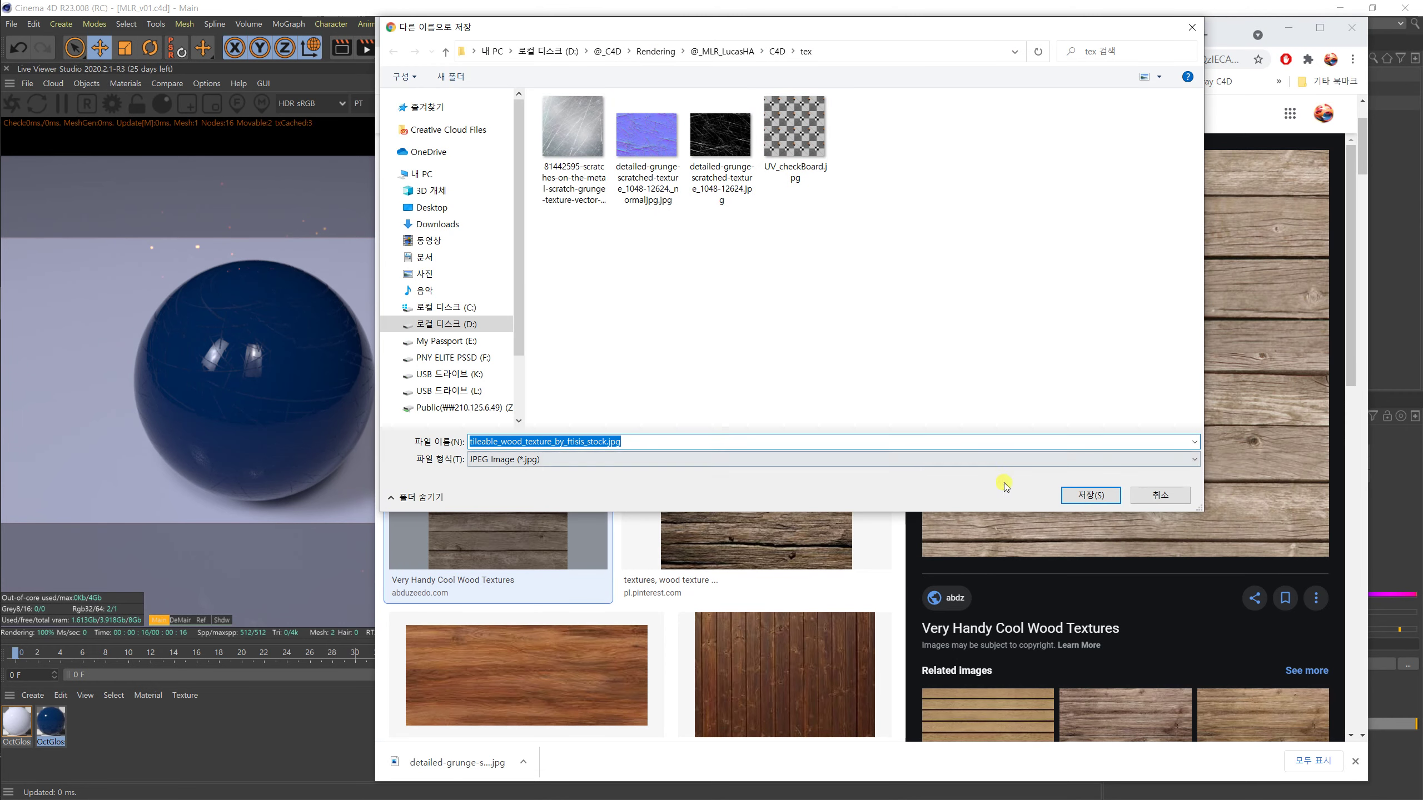
left_click(1078, 495)
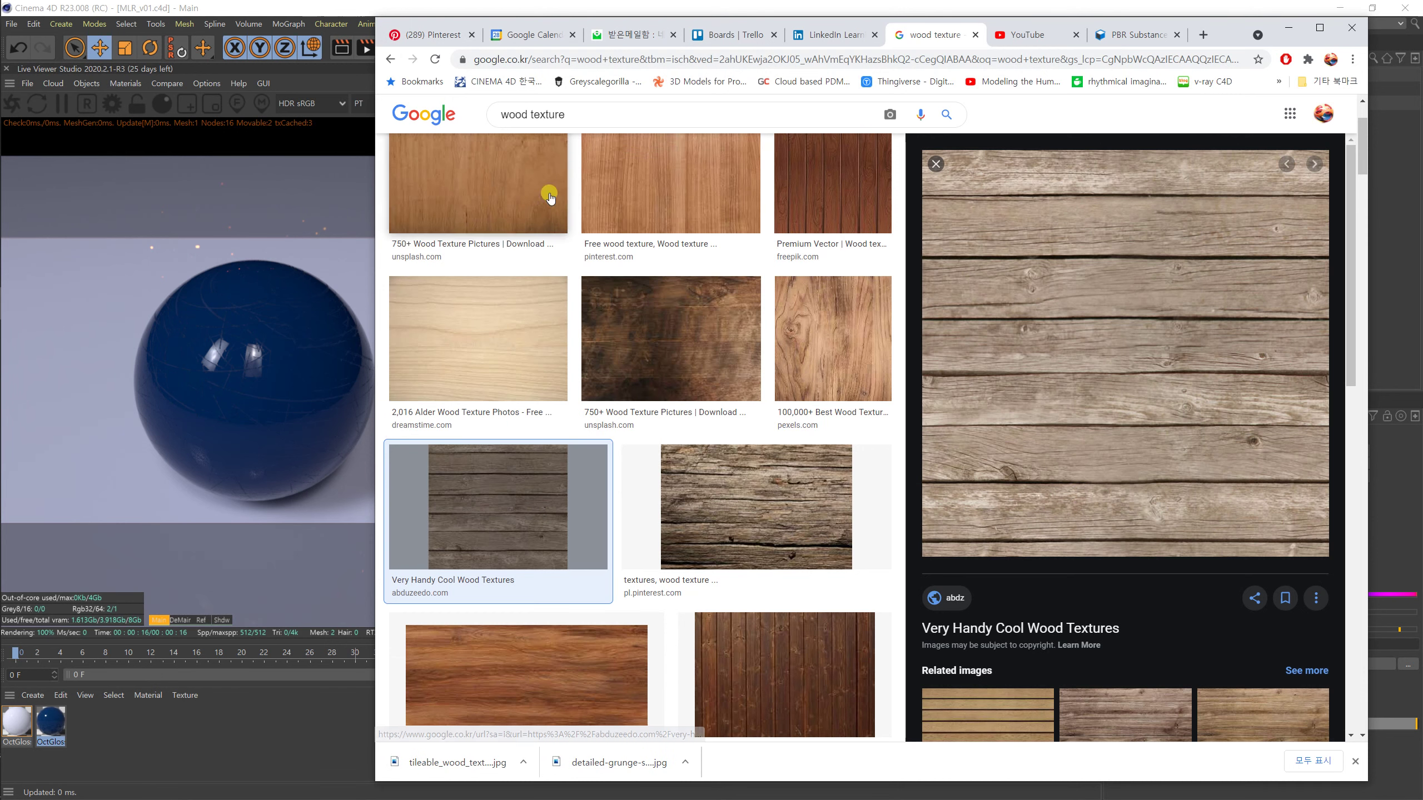
Switch to Cinema 4D and open the white OctGlossy2 material in the Octane Node Editor.
left_click(337, 14)
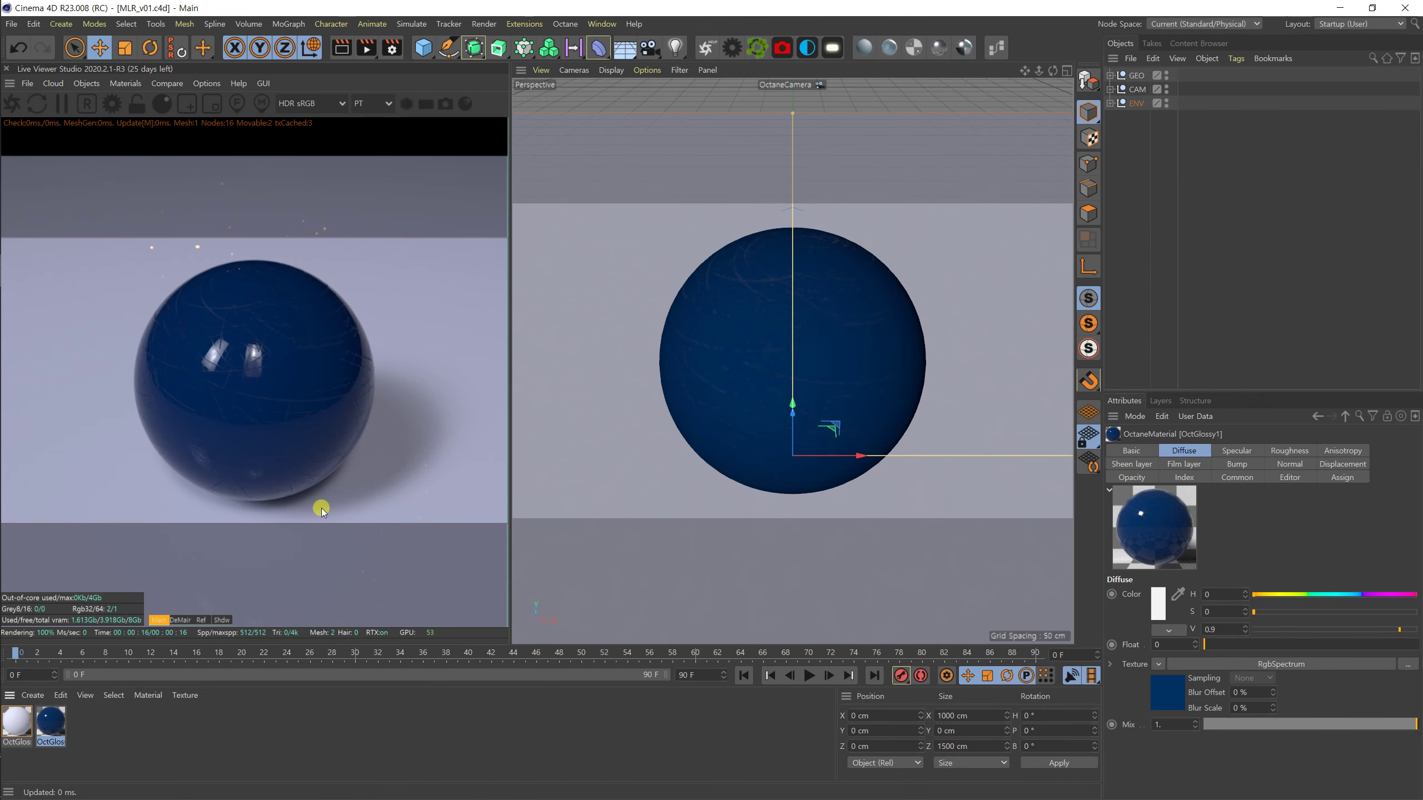
left_click(92, 729)
left_click(23, 726)
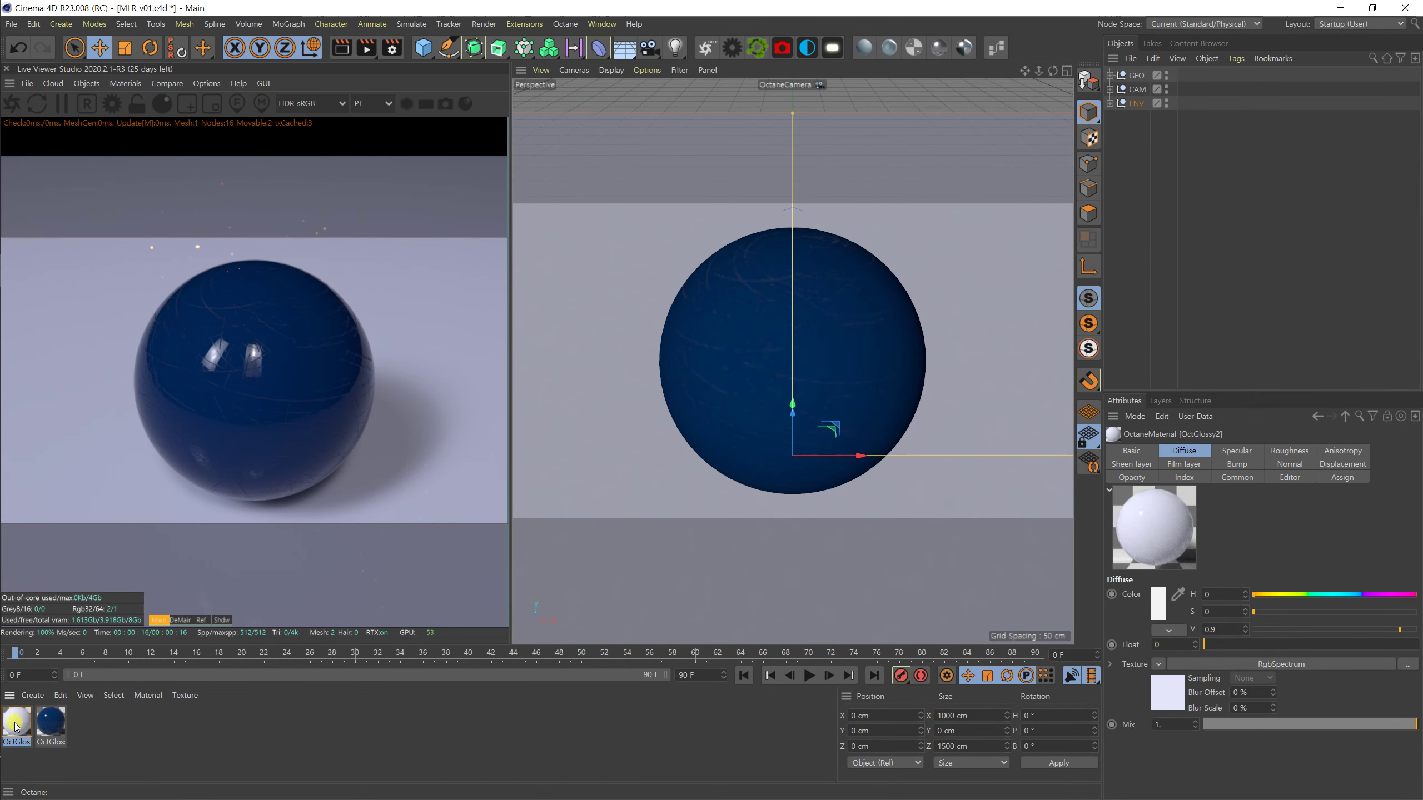
left_click(998, 50)
left_click_drag(820, 222, 945, 96)
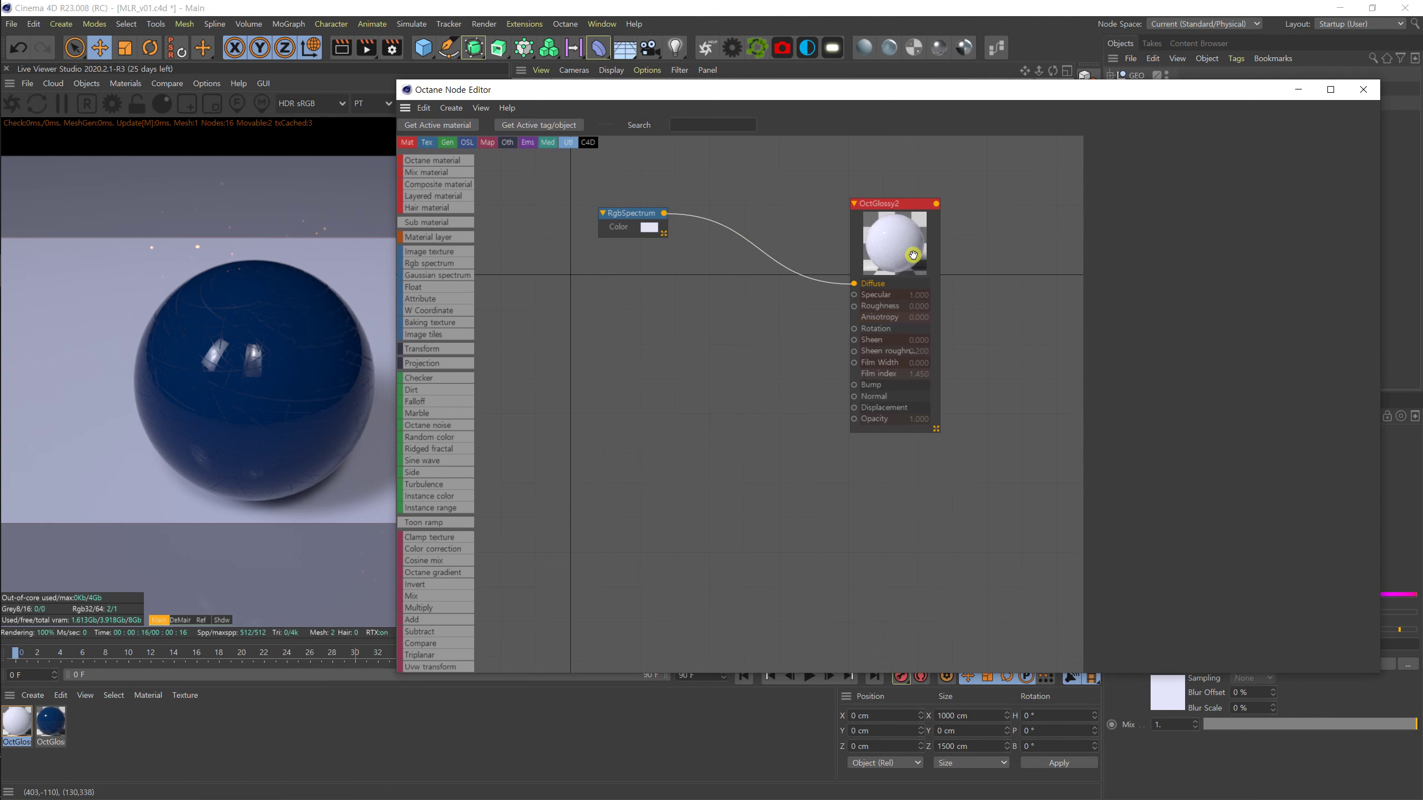
Set the OctGlossy2 material's BRDF model to Beckmann.
left_click(900, 243)
left_click(1168, 170)
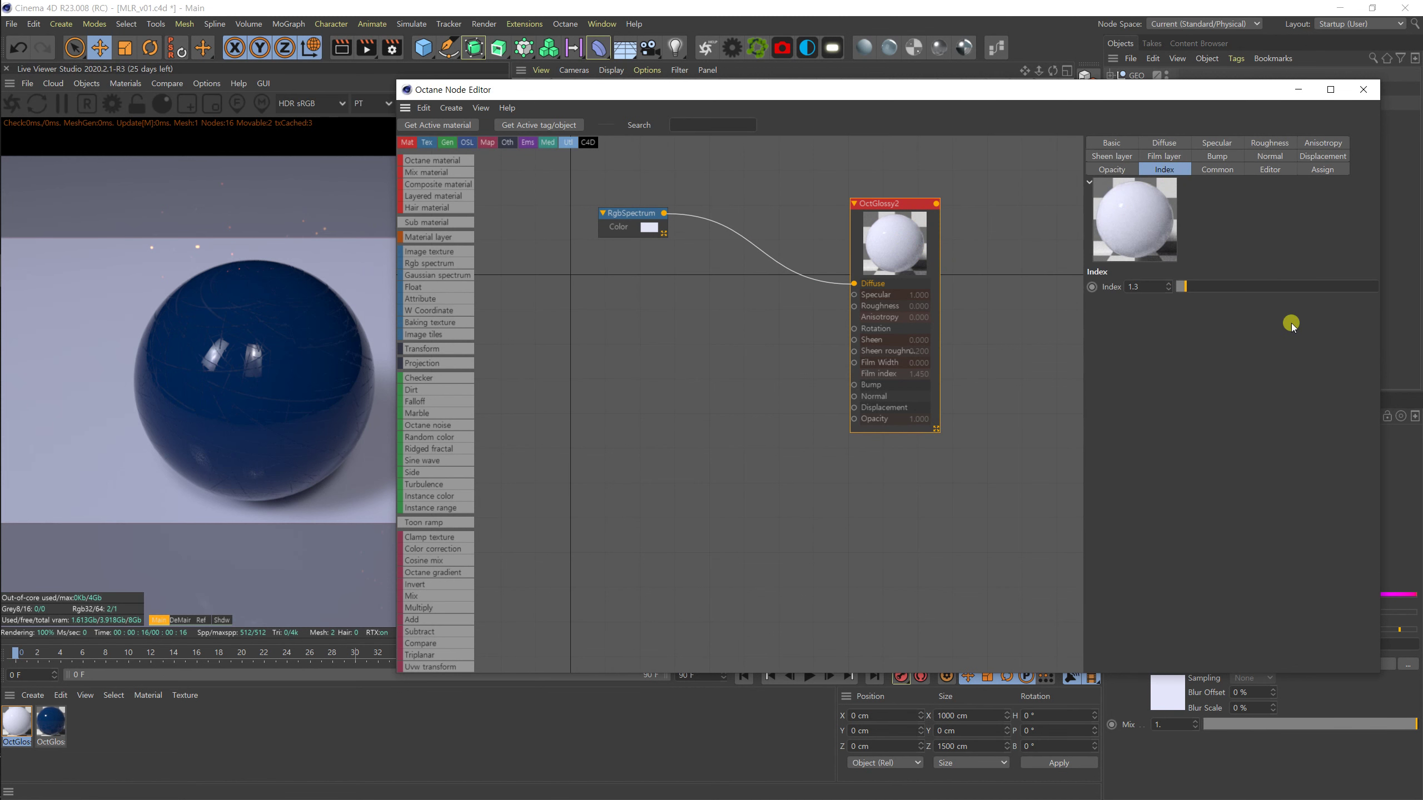
left_click(1115, 144)
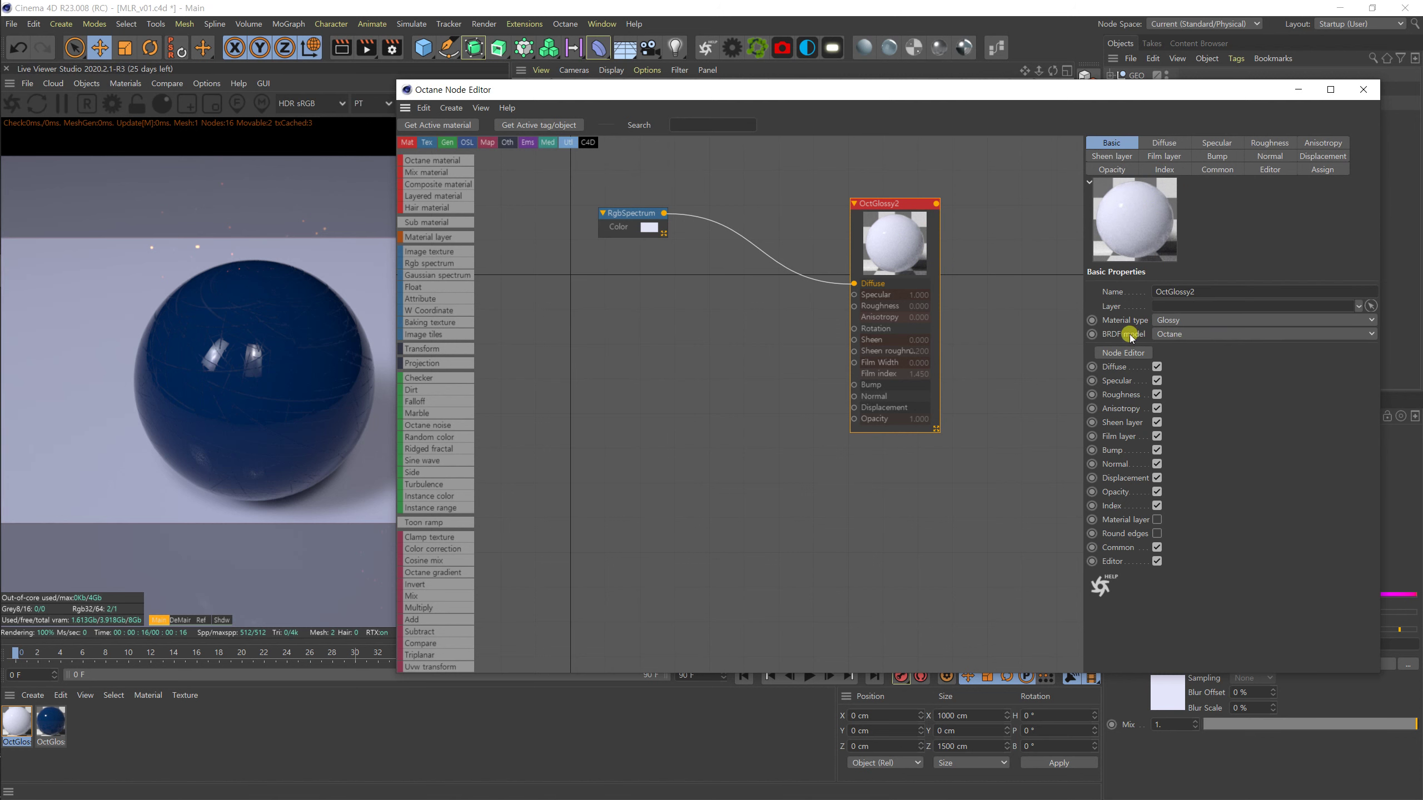
left_click(1207, 335)
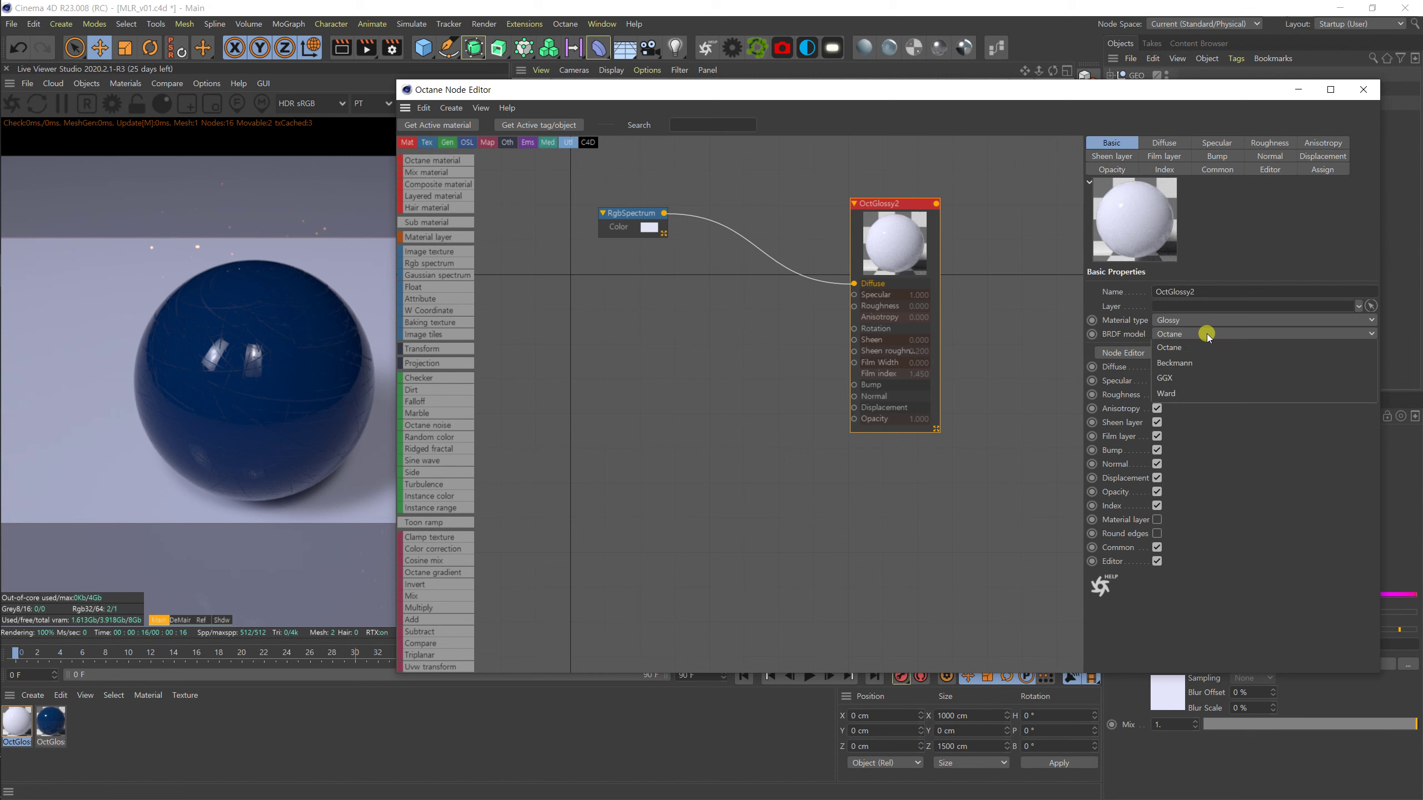
left_click(1230, 364)
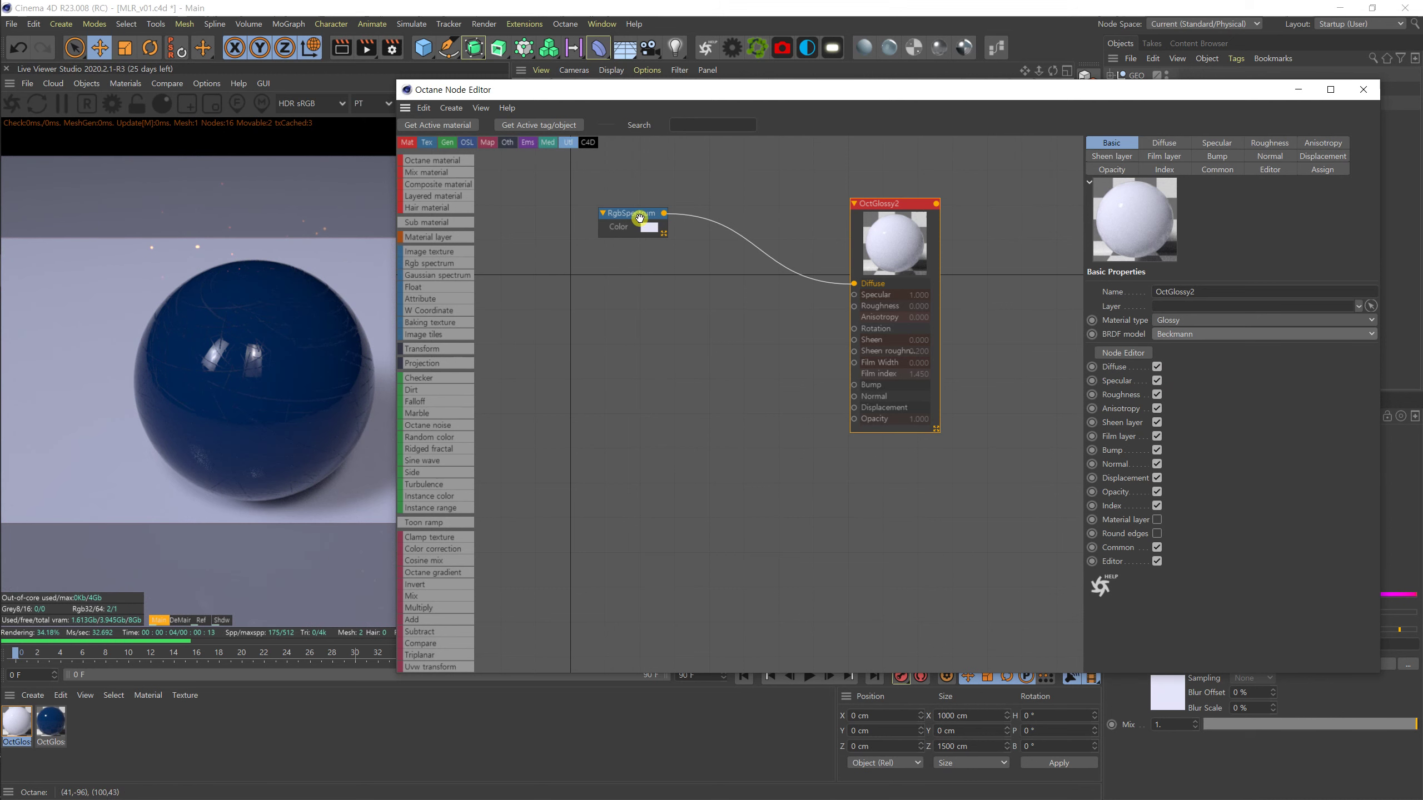
Add an image texture node with tileable_wood_texture_by_ftisis_stock.jpg below the RgbSpectrum node and connect it to the material's Diffuse input.
left_click_drag(640, 214, 613, 207)
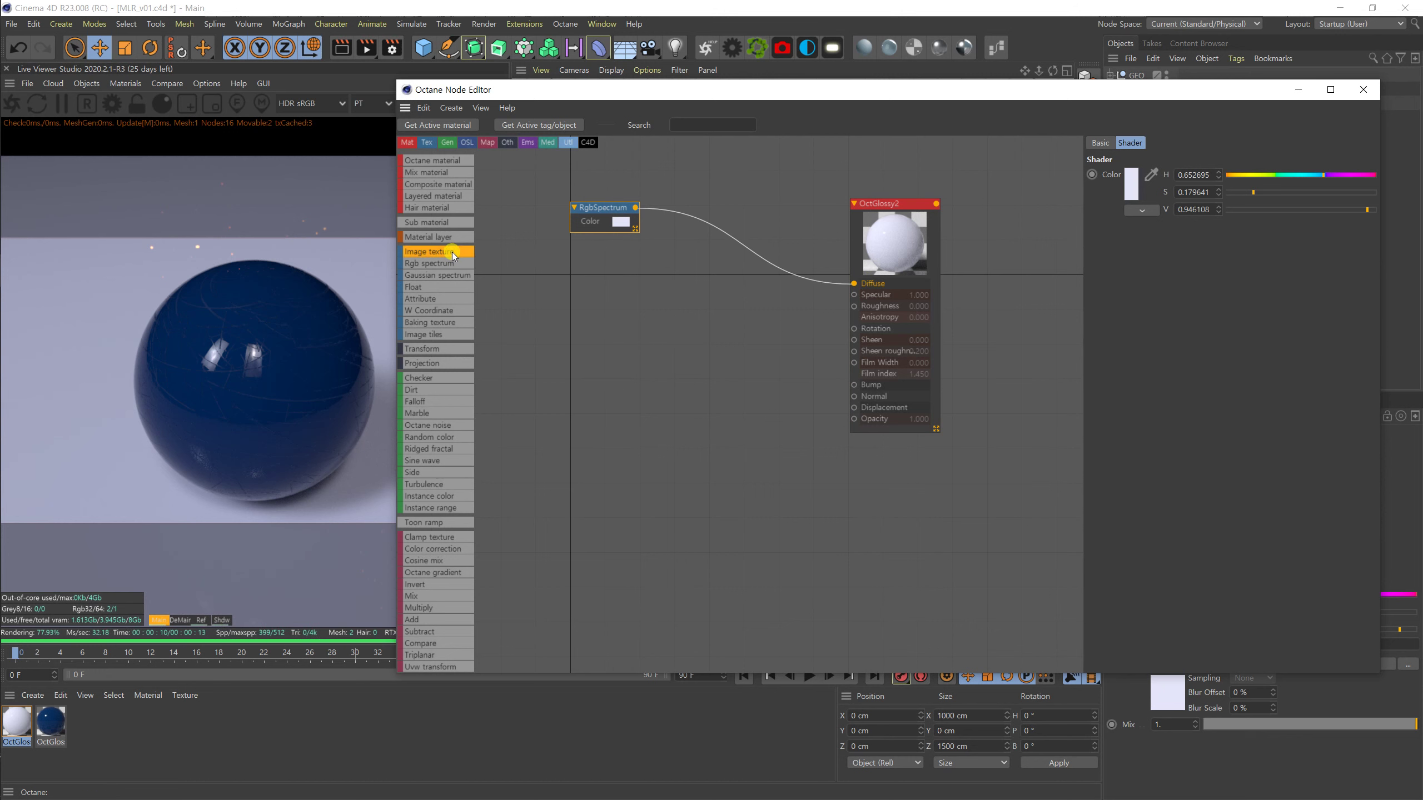
left_click_drag(453, 252, 525, 303)
left_click_drag(591, 262, 587, 263)
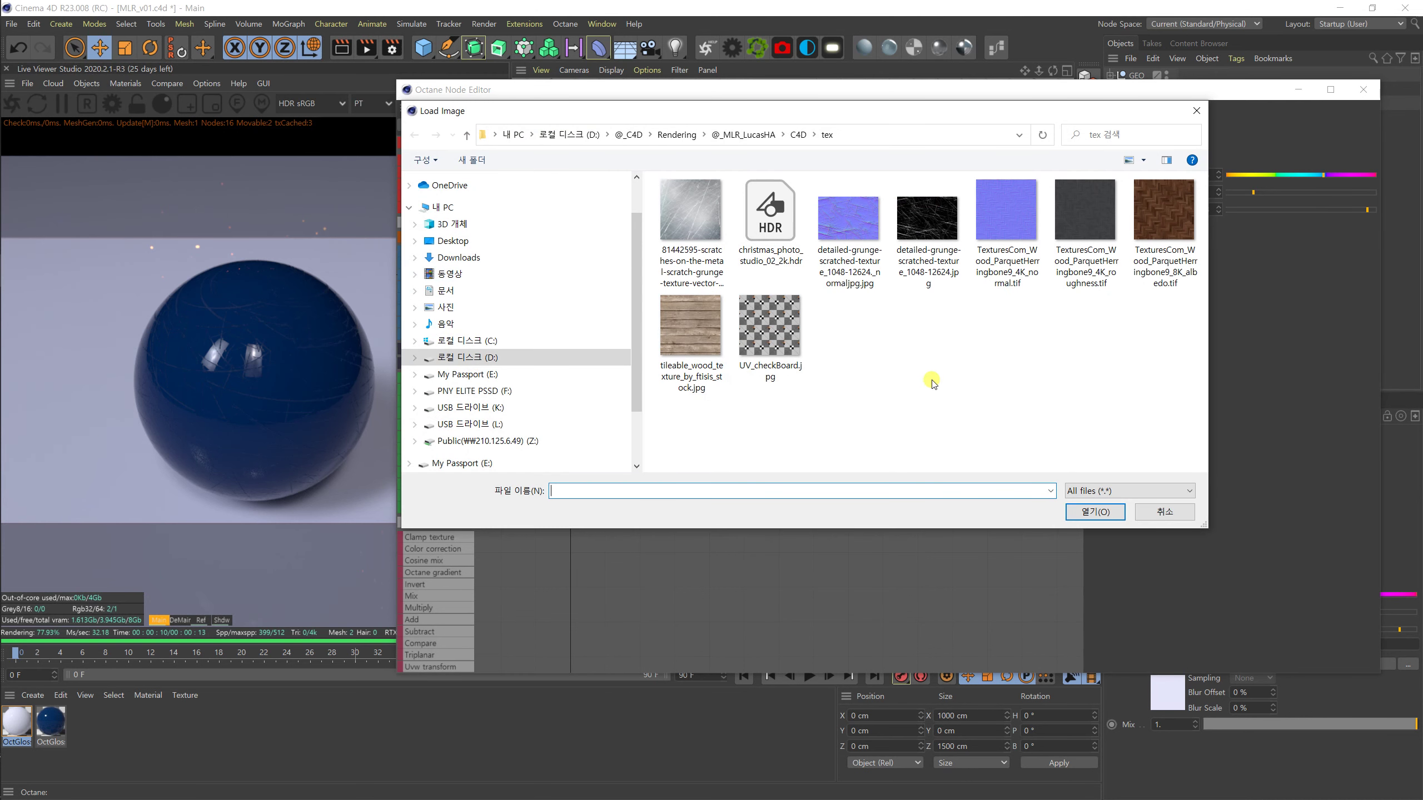
left_click(699, 328)
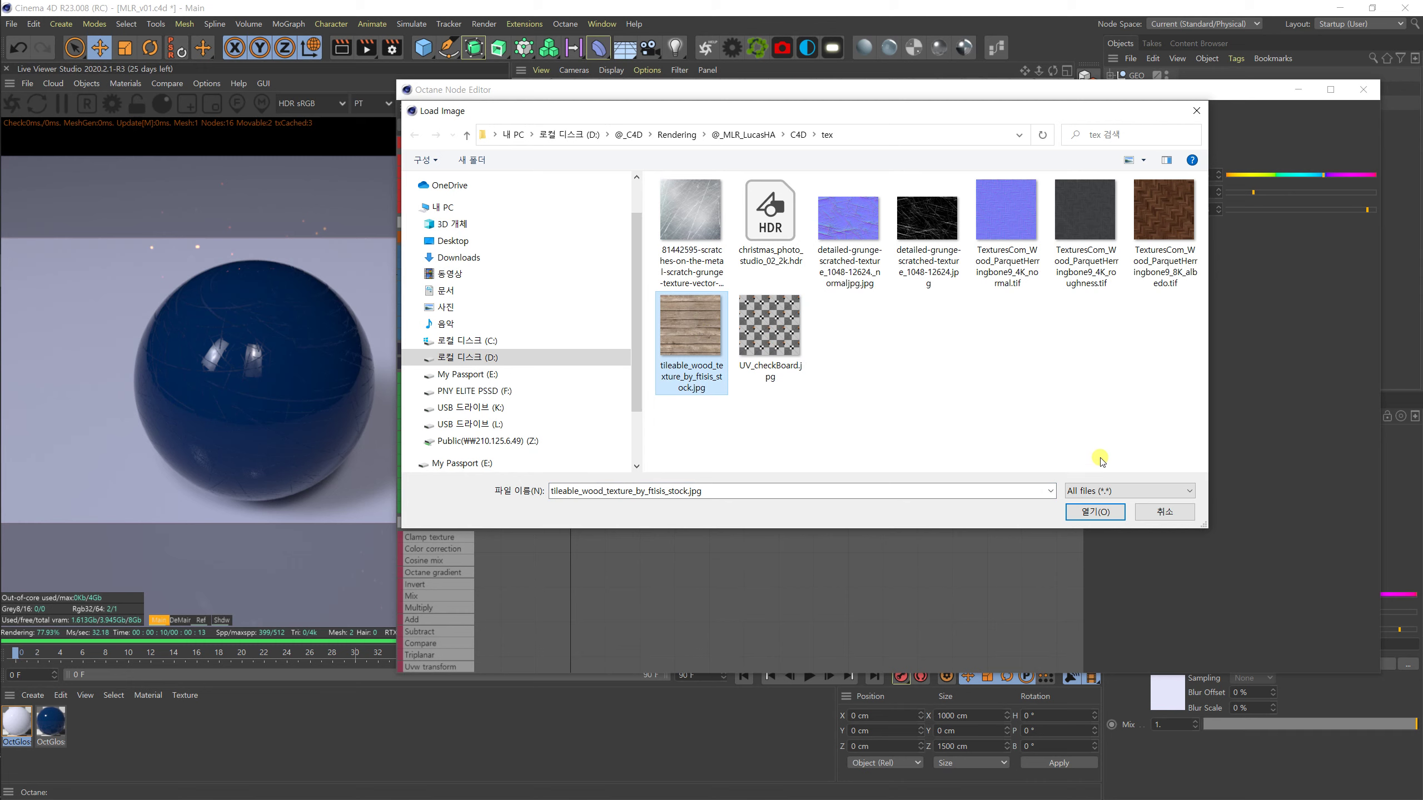
left_click(1095, 511)
left_click_drag(633, 284, 854, 283)
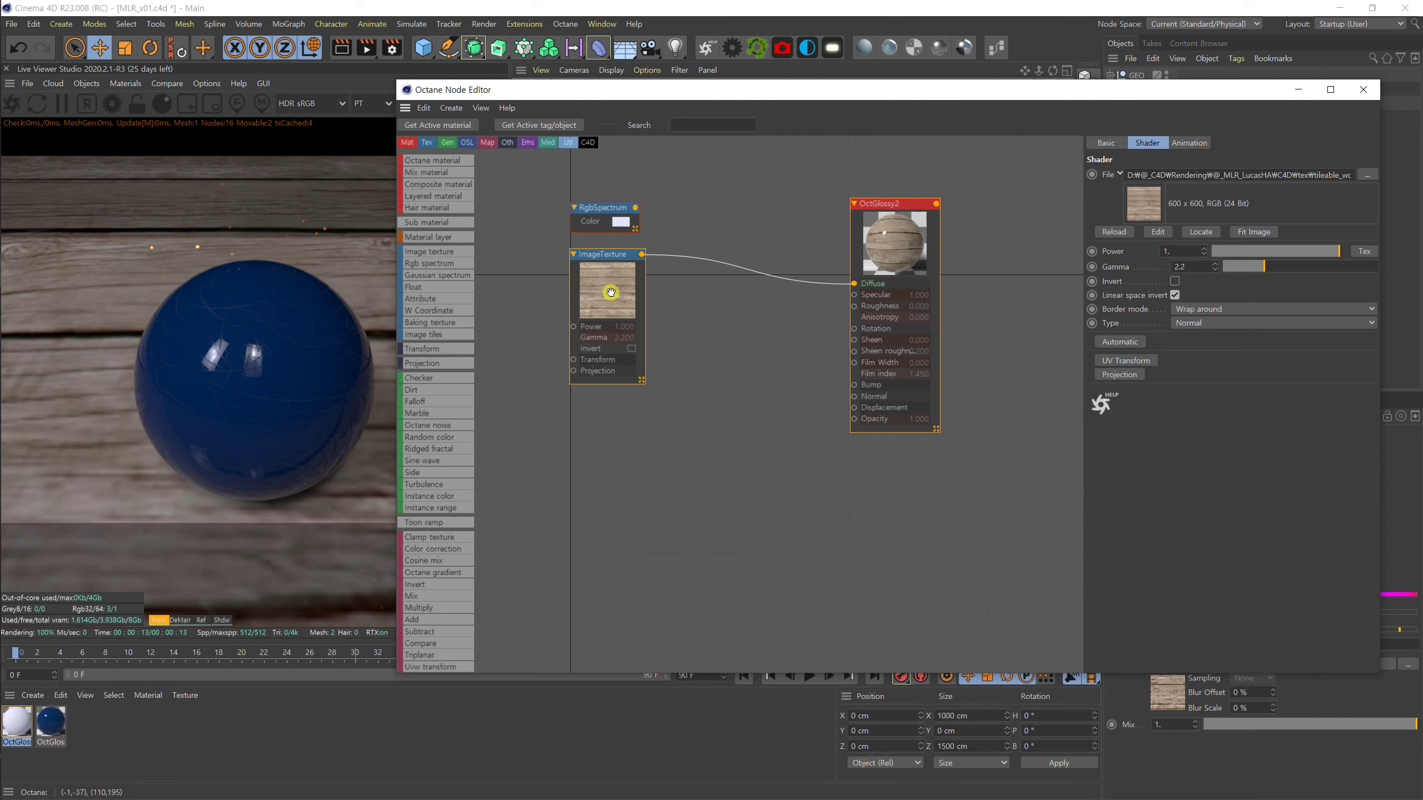
Add a UV Transform node to the wood ImageTexture node.
left_click(649, 287)
left_click(622, 286)
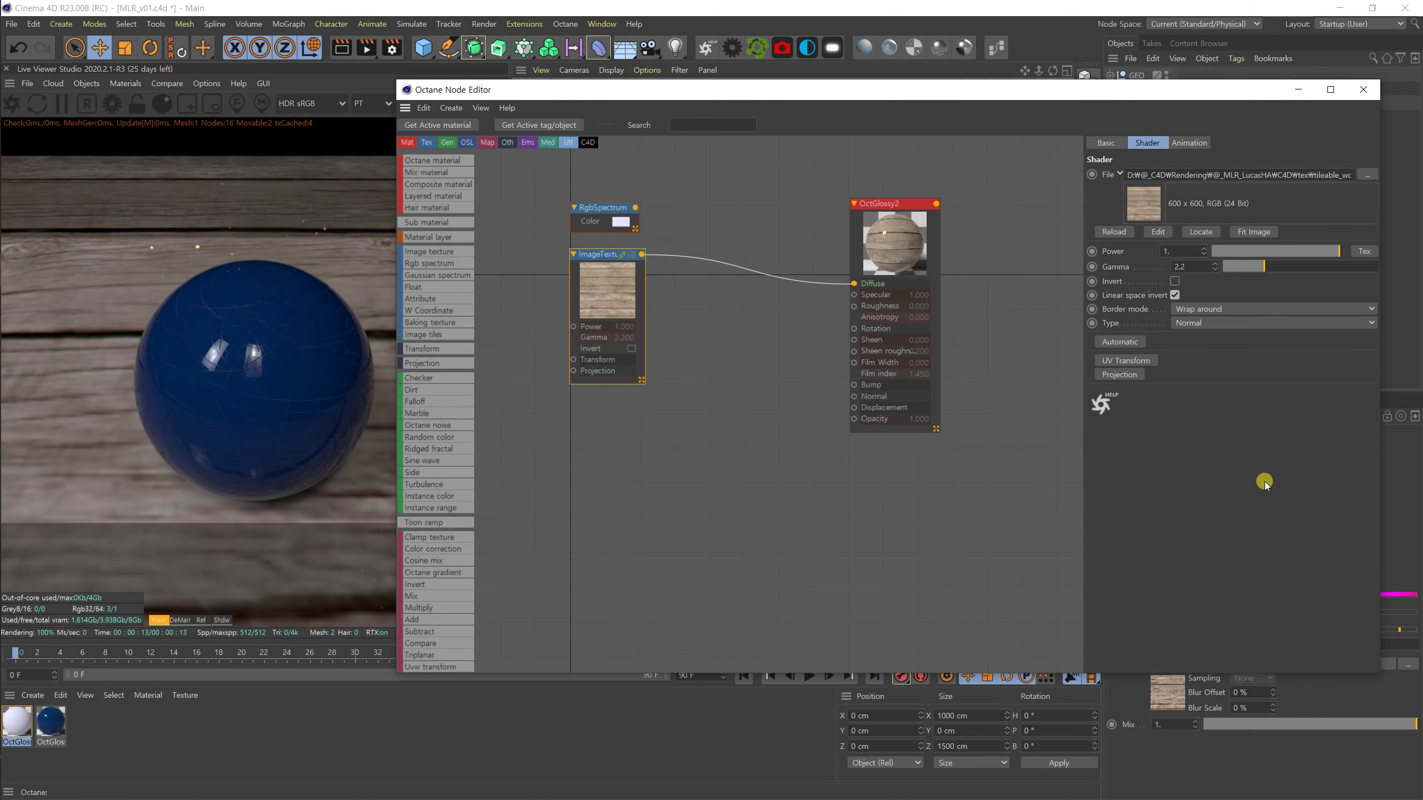
left_click(1145, 361)
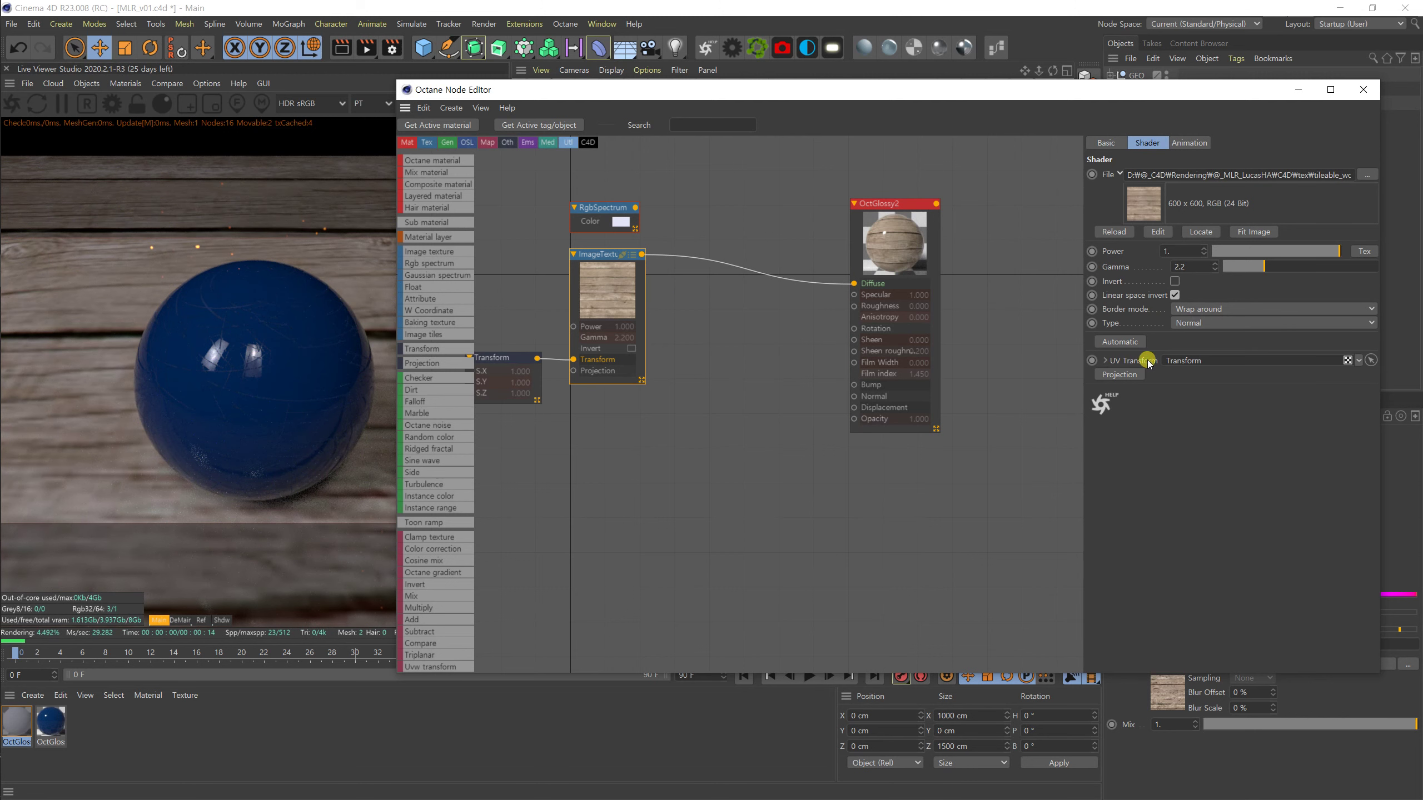
middle_click_drag(597, 435, 669, 435)
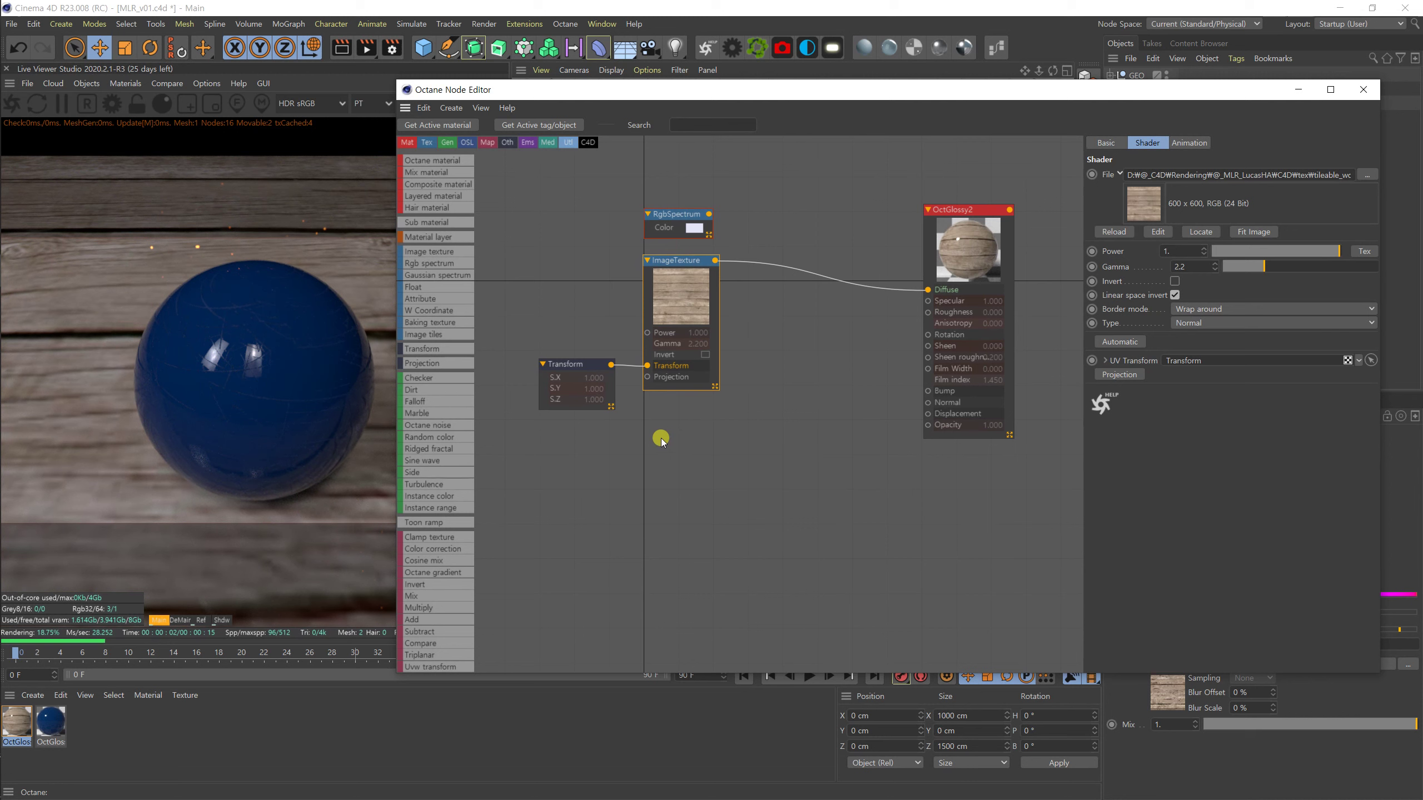
Scale the wood texture uniformly through the Transform node, trying 0.5 and 0.2 before setting 0.25, and put the Node Editor away.
left_click(573, 371)
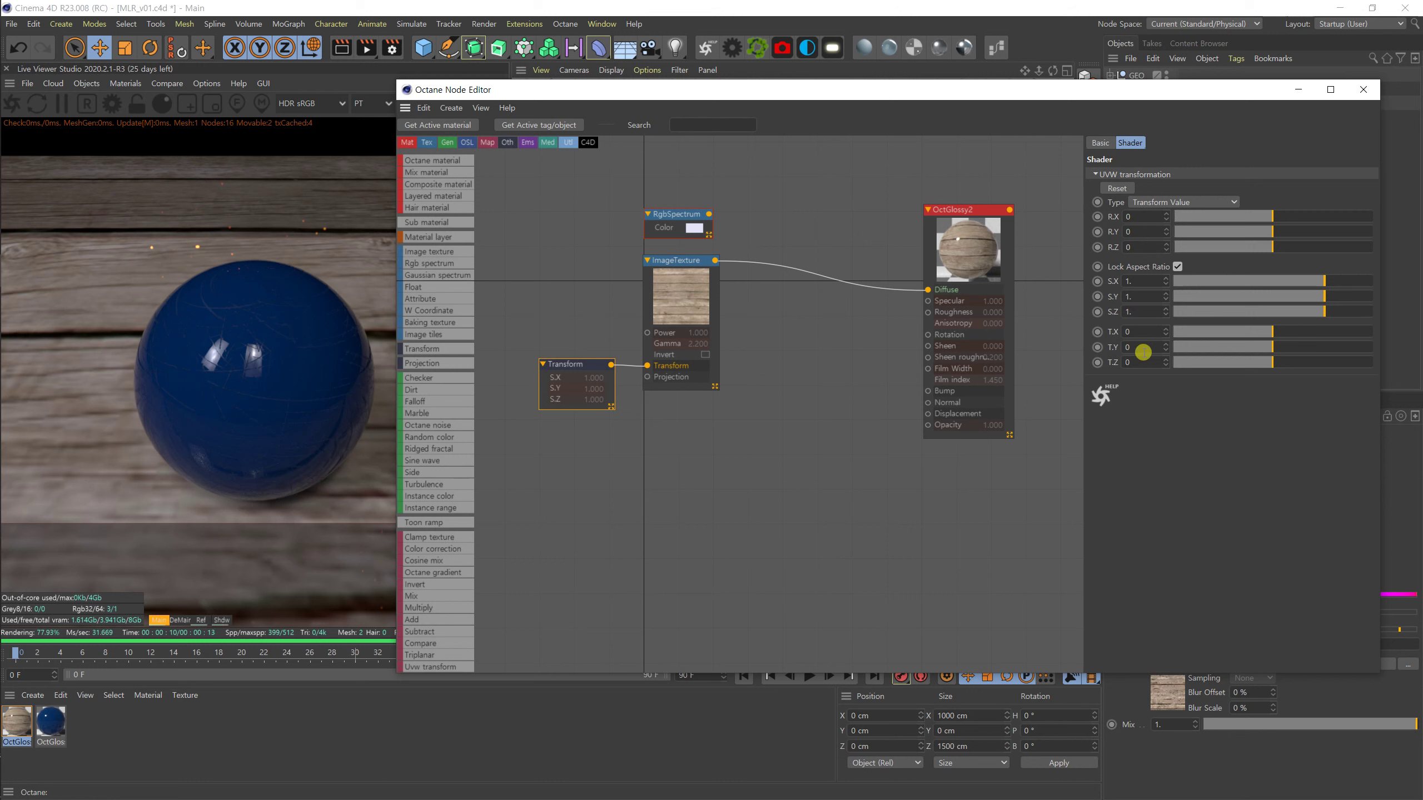
left_click(1140, 280)
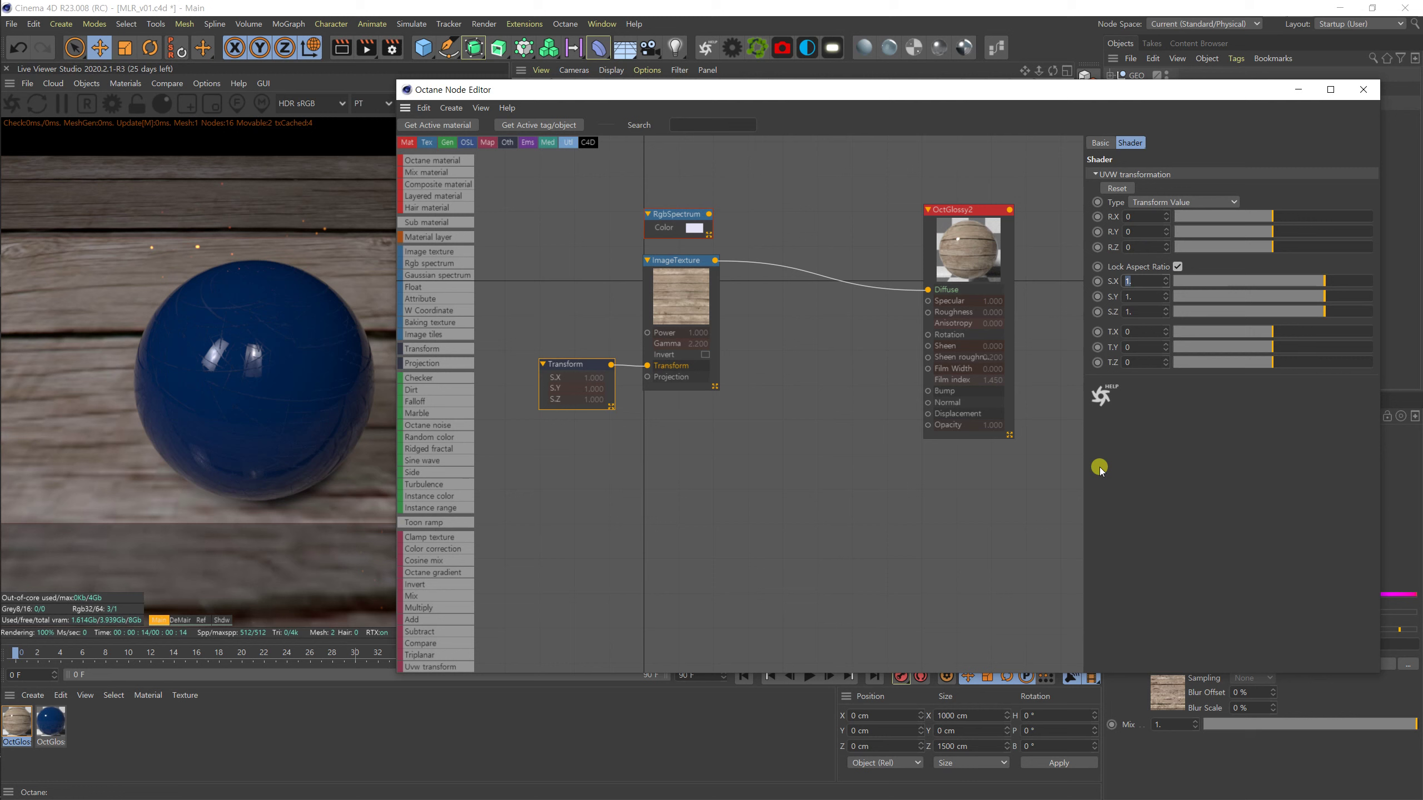
key("Return")
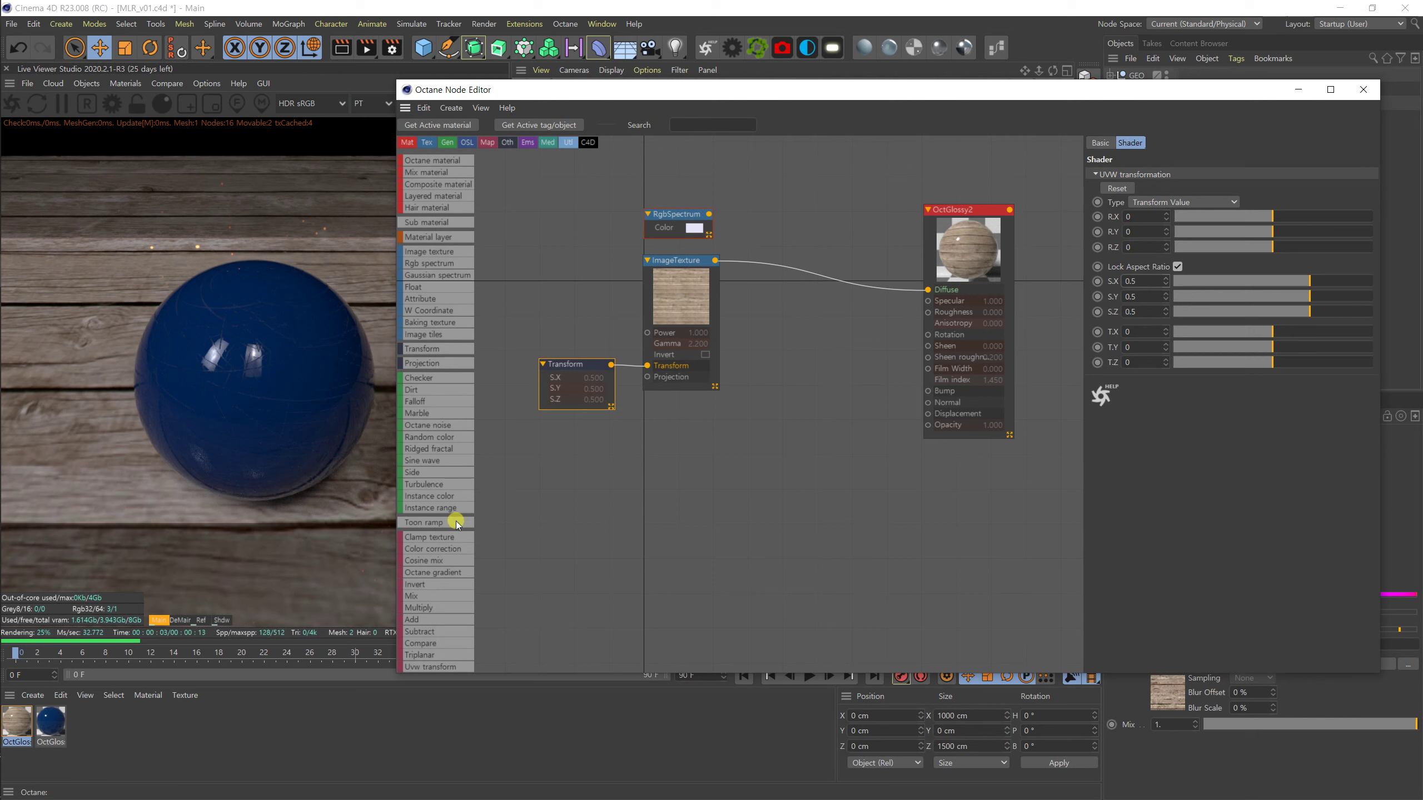
left_click(1142, 282)
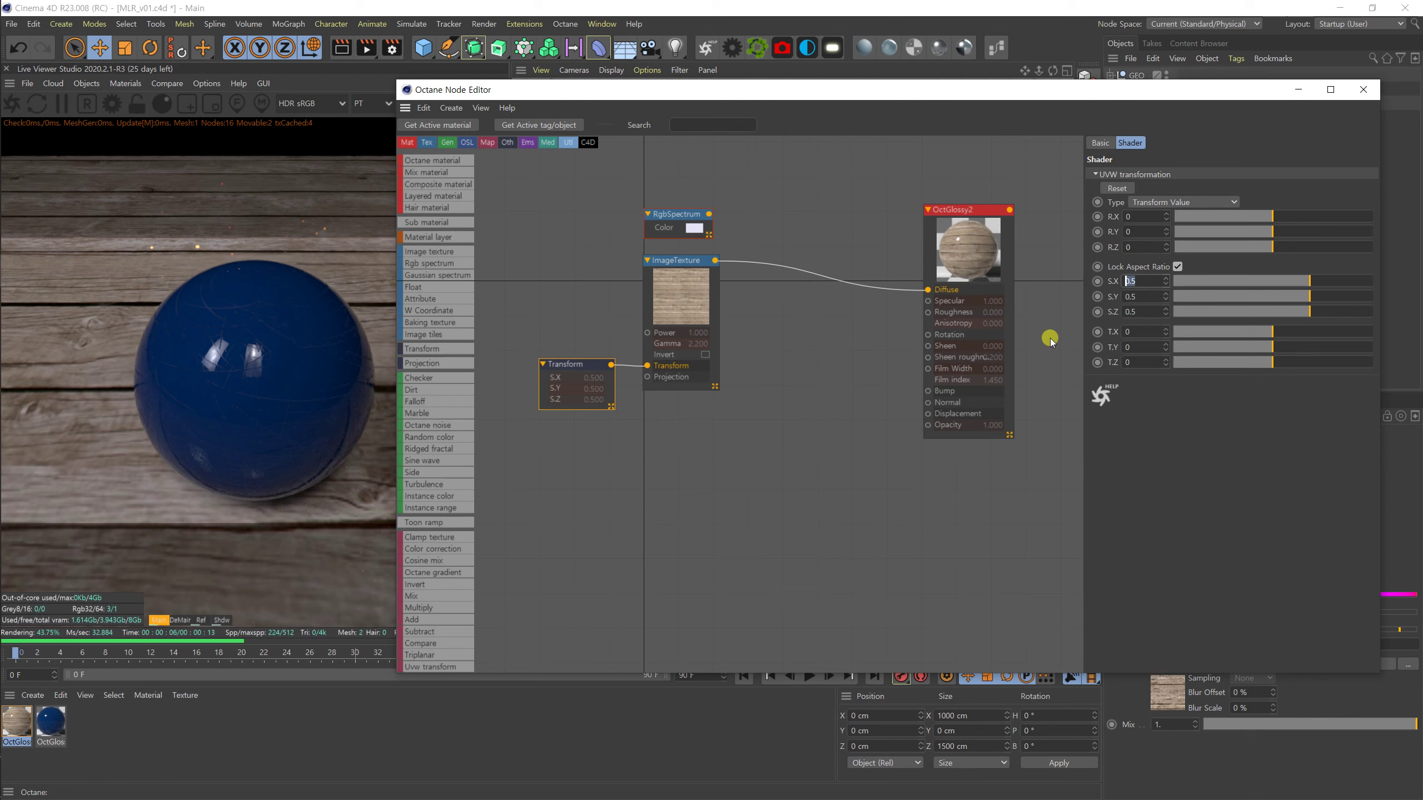
type("0.2")
key("Return")
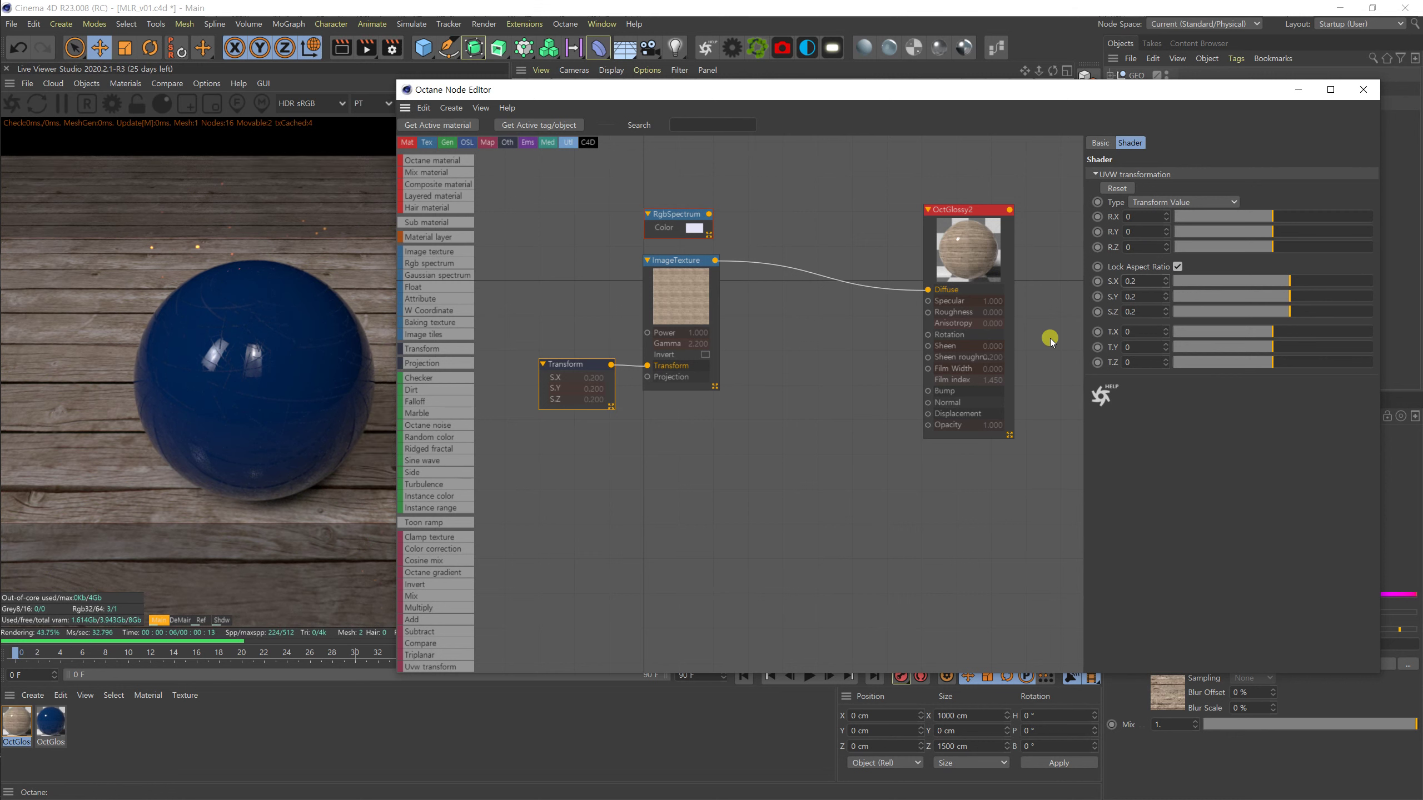
left_click(1142, 286)
type("5")
key("Return")
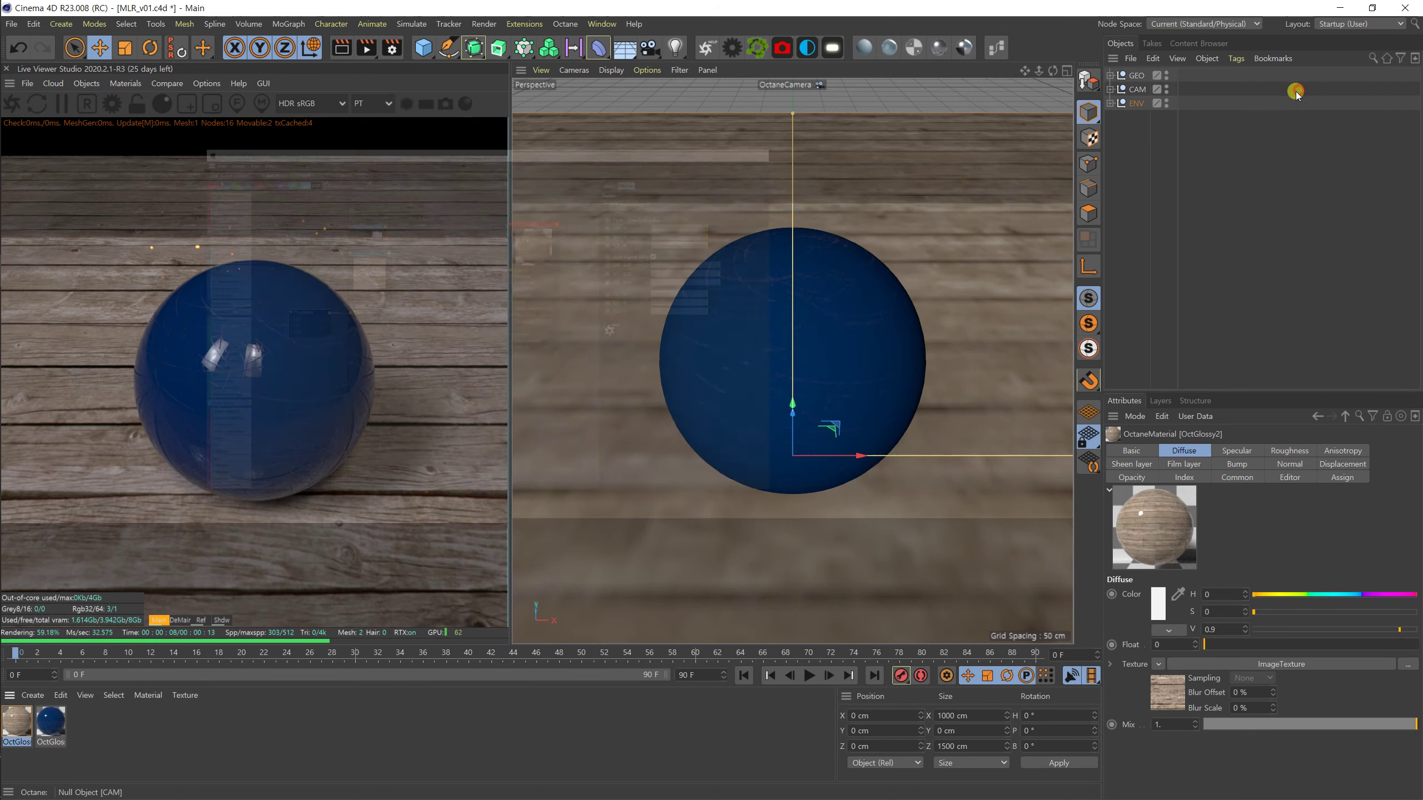
left_click(1298, 90)
In the four-view layout, lower Cam.target to about Y 21 cm and move OctaneCamera up and back to about Y 173 cm, Z -266 cm.
left_click(1066, 71)
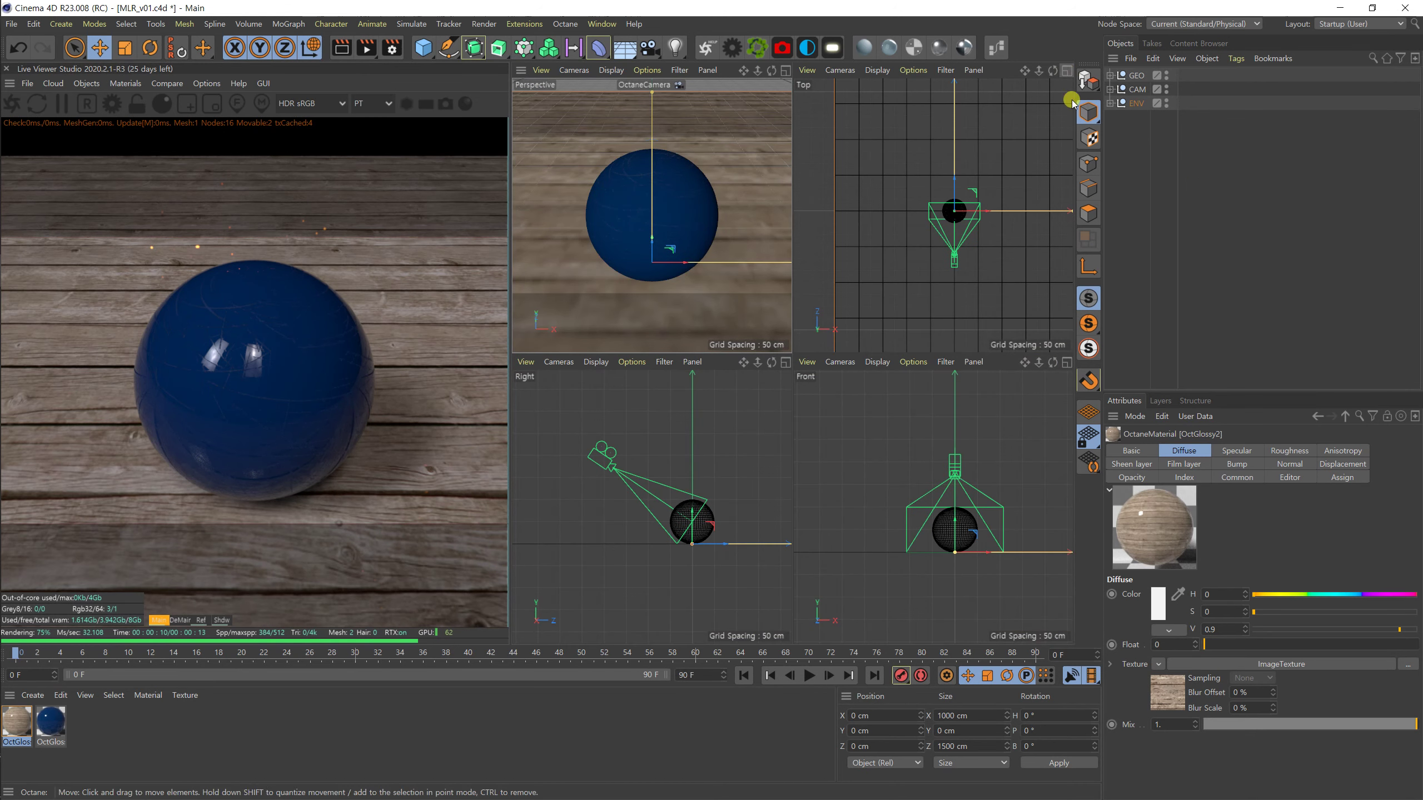
left_click(1111, 89)
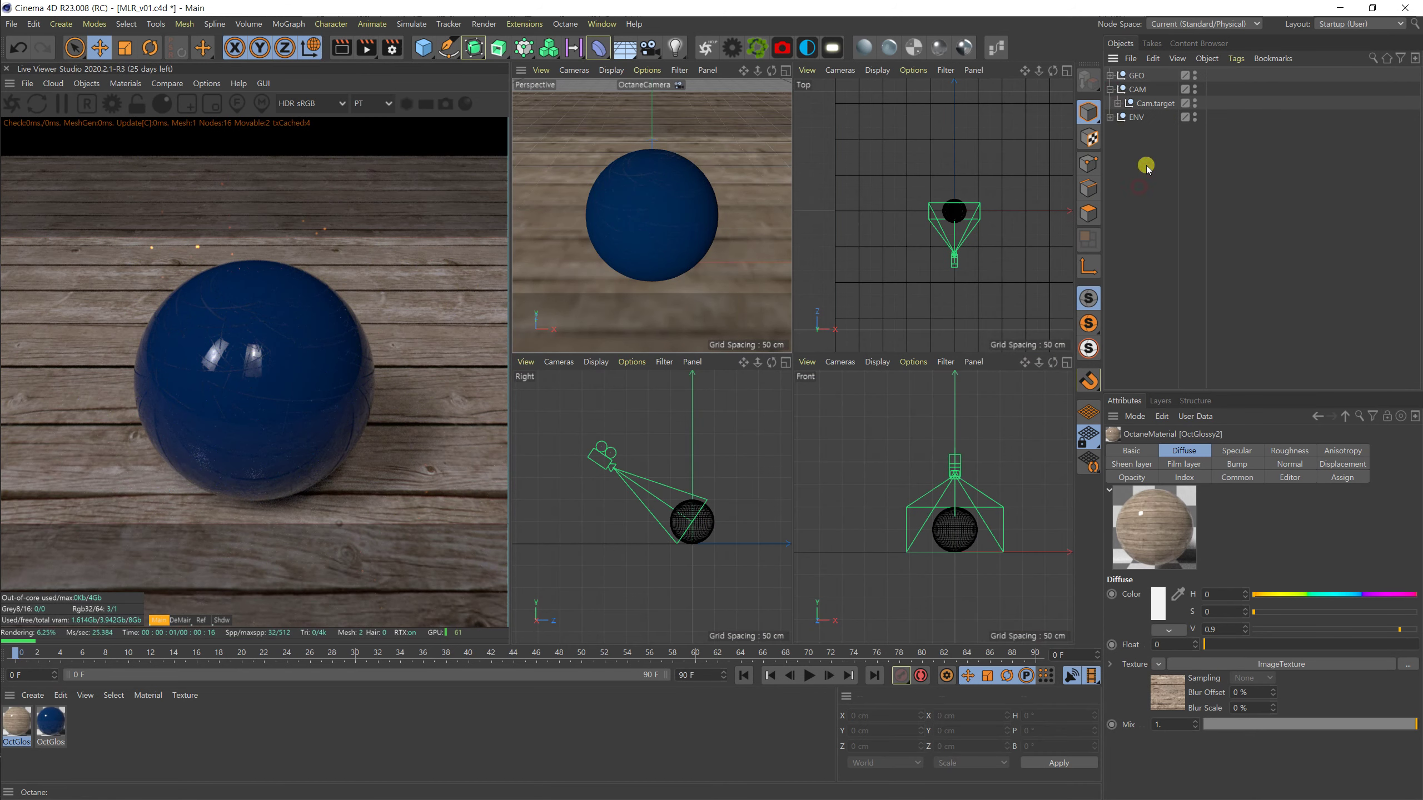
left_click(1118, 104)
left_click(1155, 105)
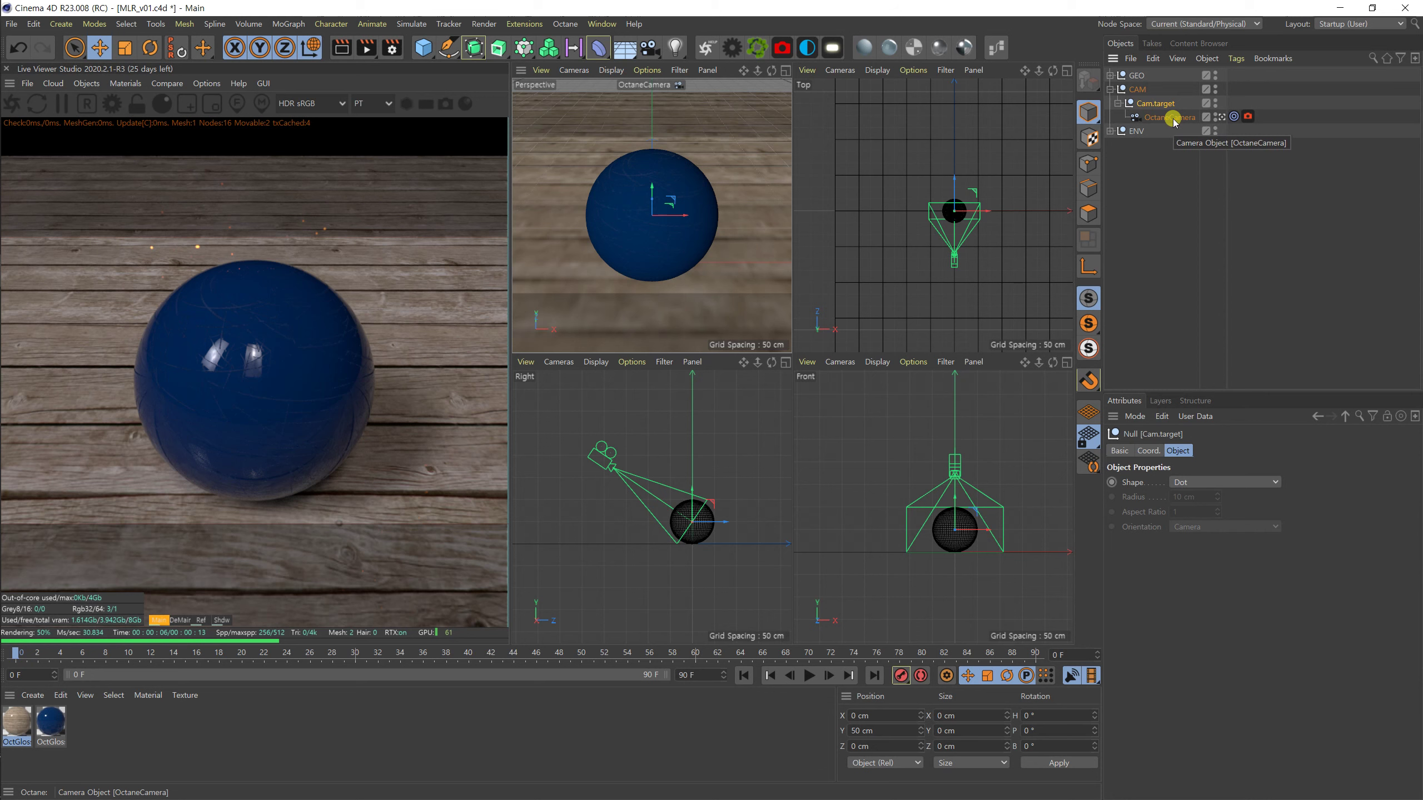
left_click_drag(693, 493, 693, 509)
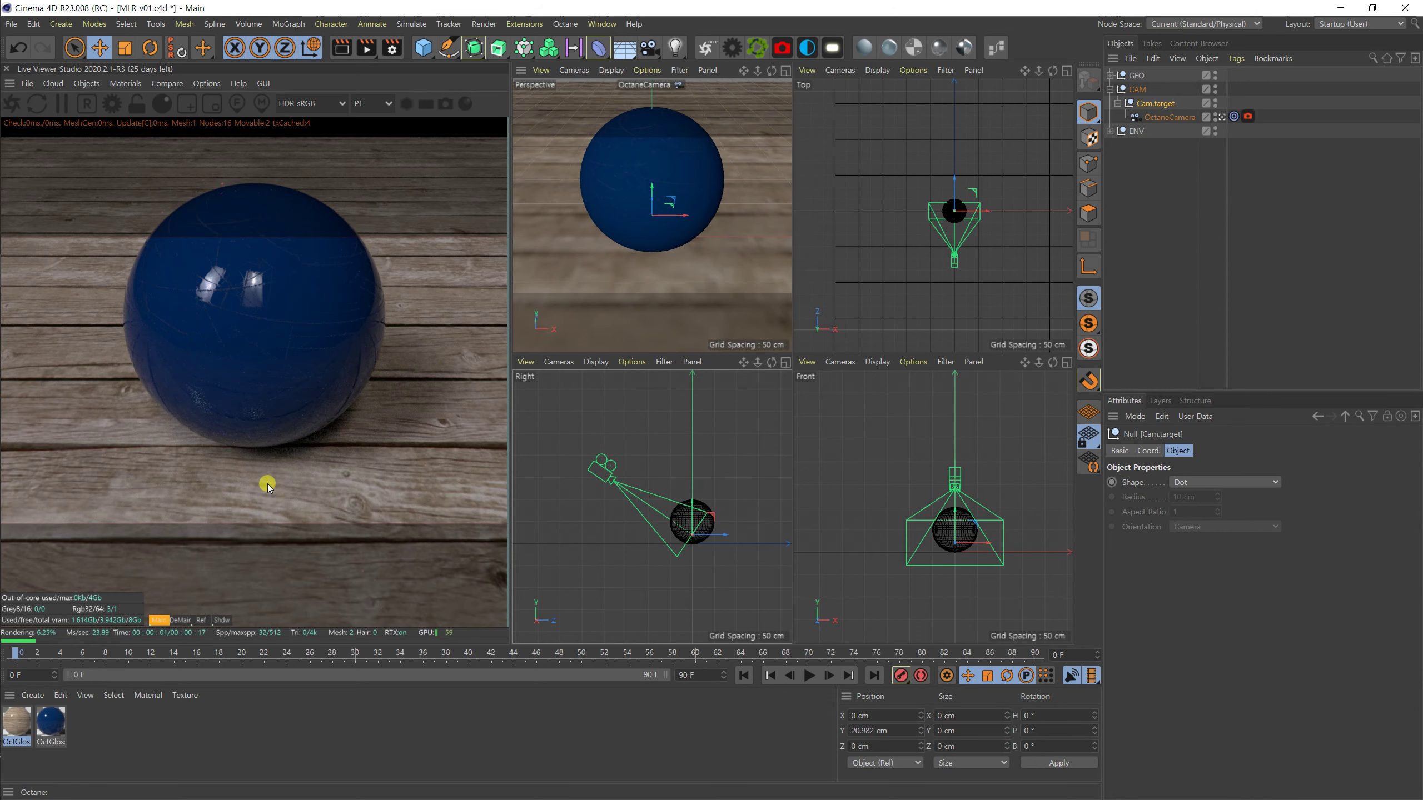
left_click(1169, 116)
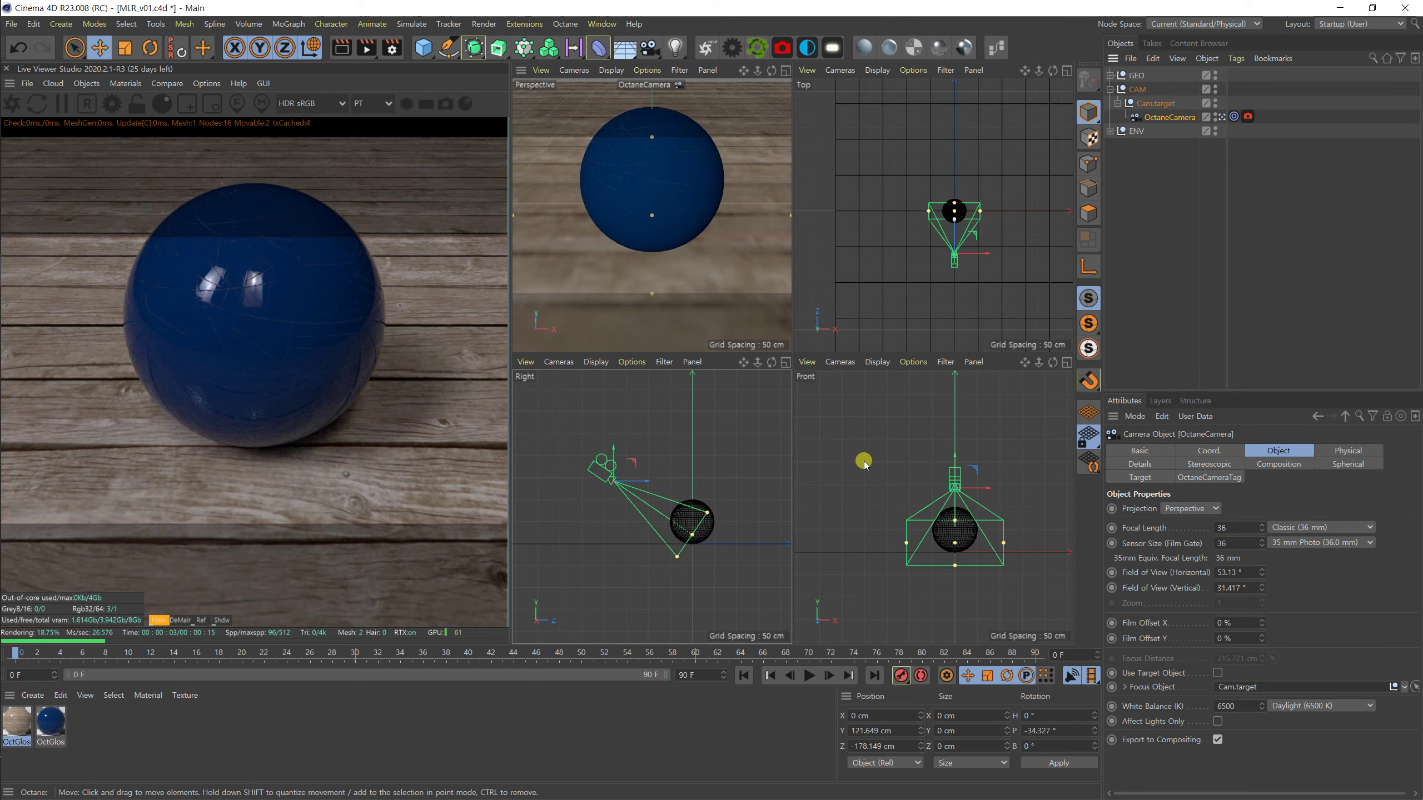
left_click_drag(635, 464, 594, 440)
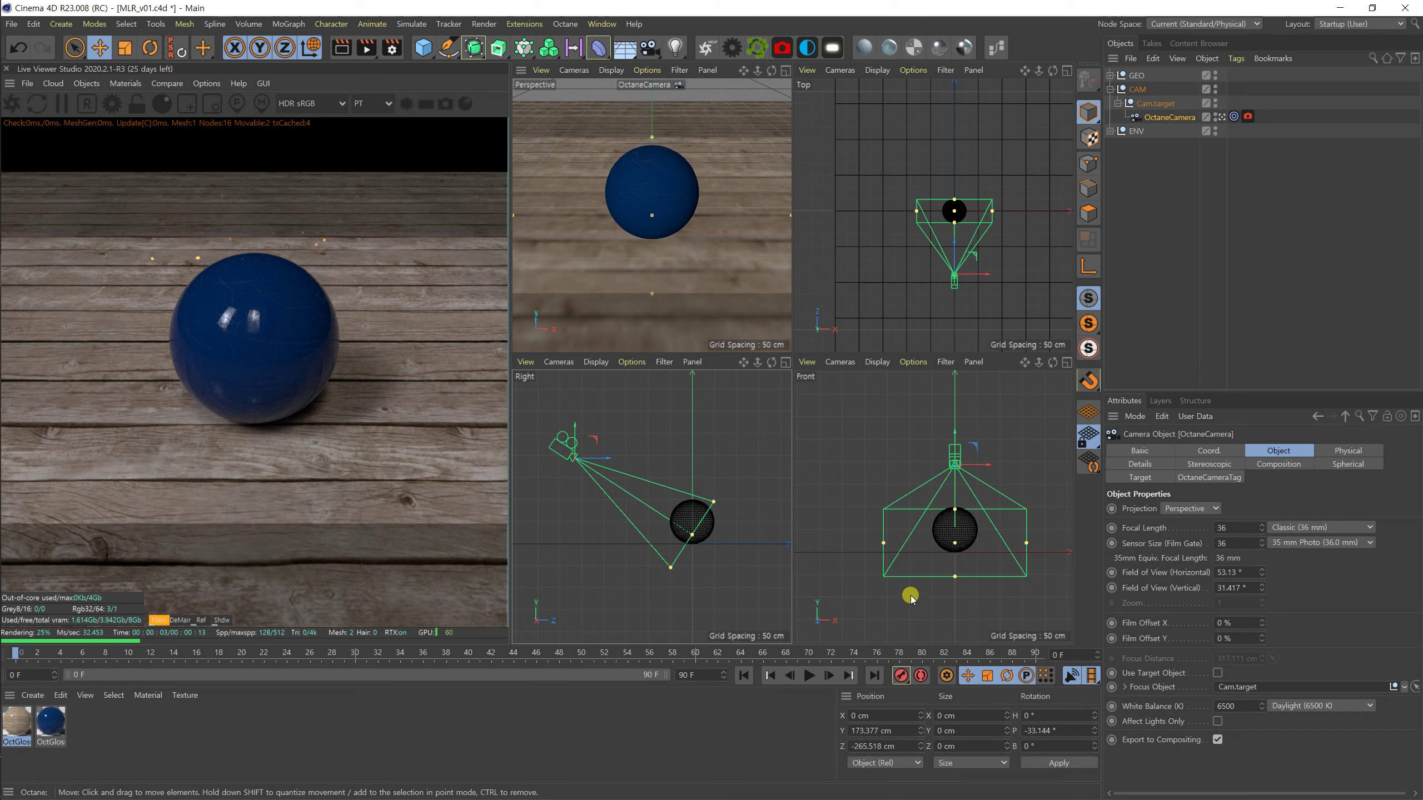
Reopen the wood material OctGlossy2 in the Octane Node Editor.
left_click(19, 724)
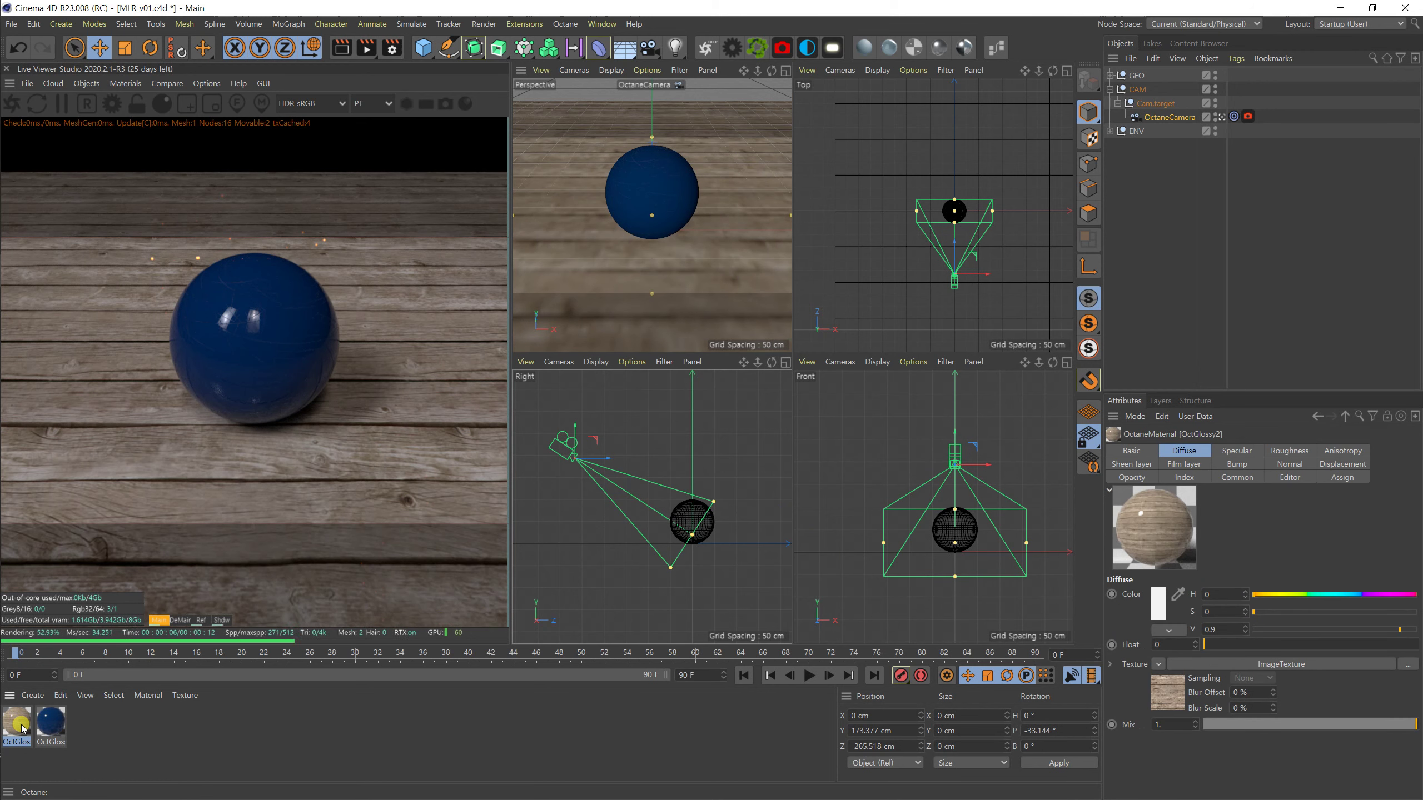
left_click(996, 48)
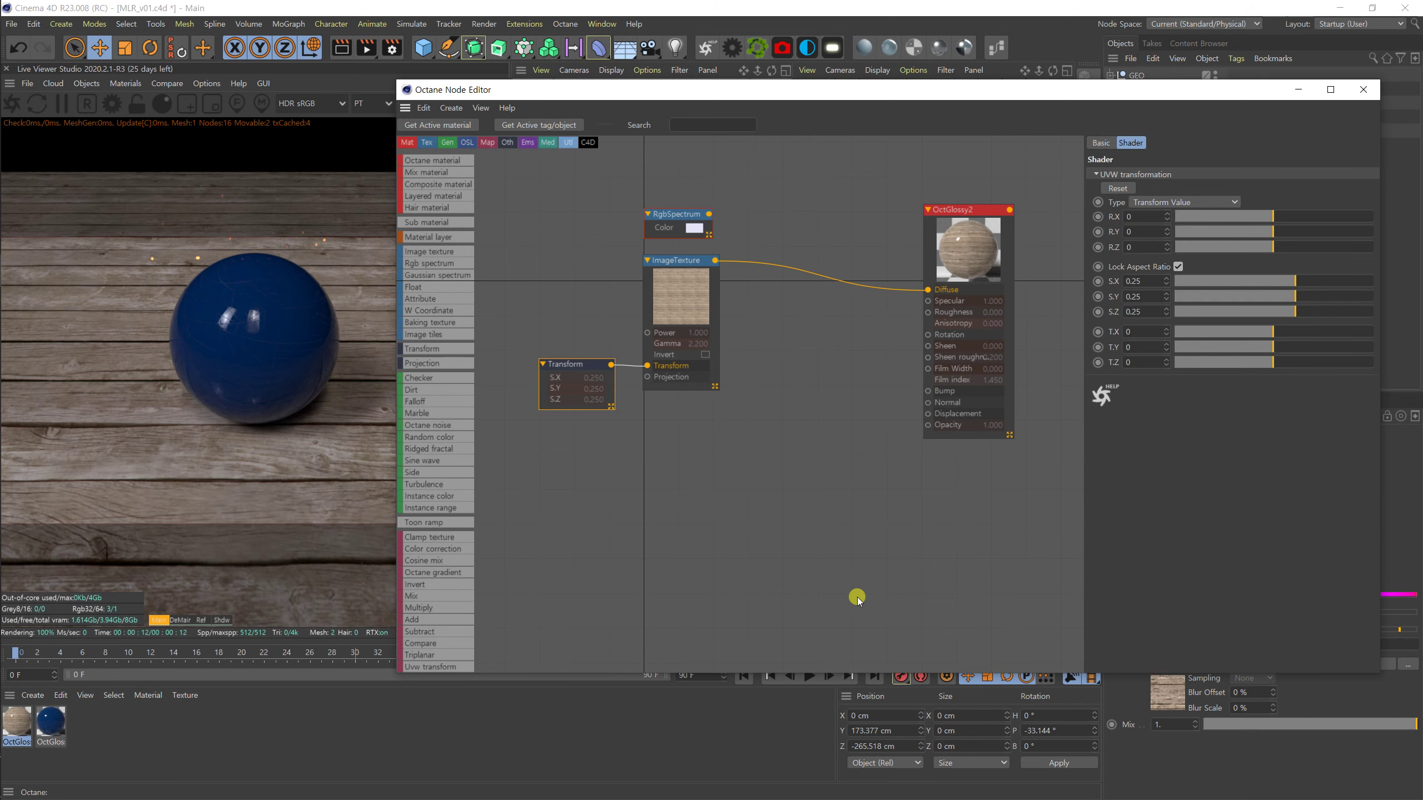
Switch to Photoshop, close the scratched normal map image and open tileable_wood_texture_by_ftisis_stock.jpg.
key("alt+Tab")
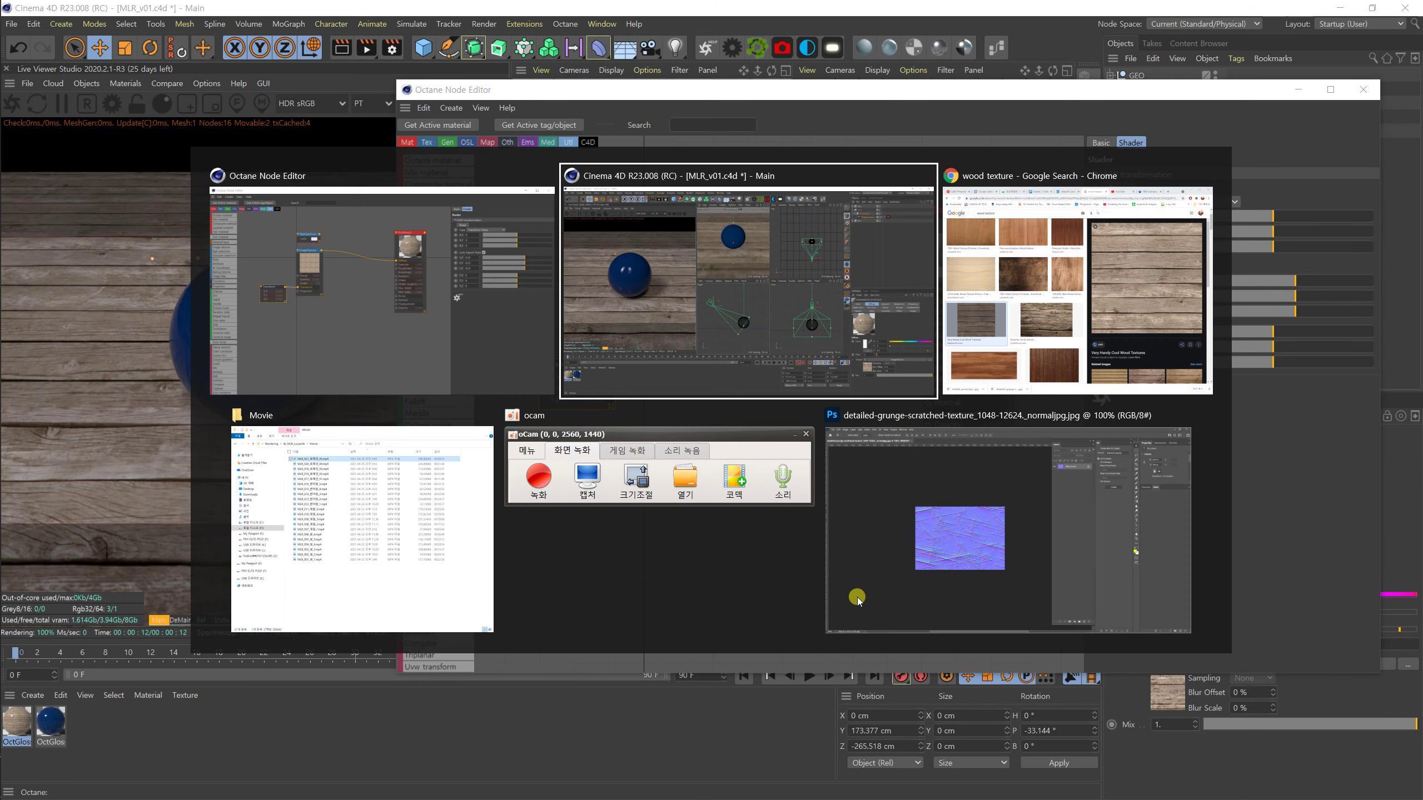
key("alt+Tab")
key("alt+Tab")
key("alt+Tab")
key("alt+Tab")
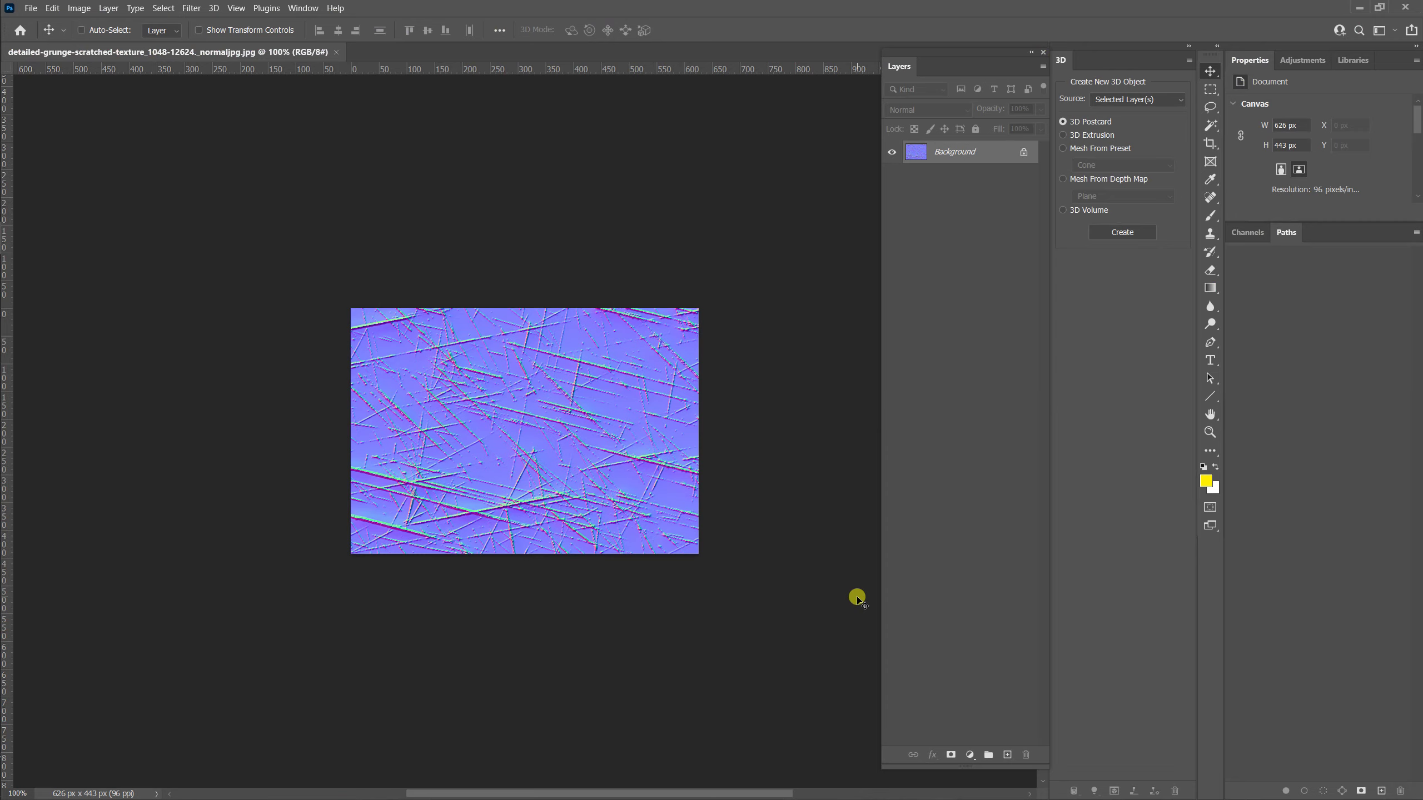
key("ctrl+w")
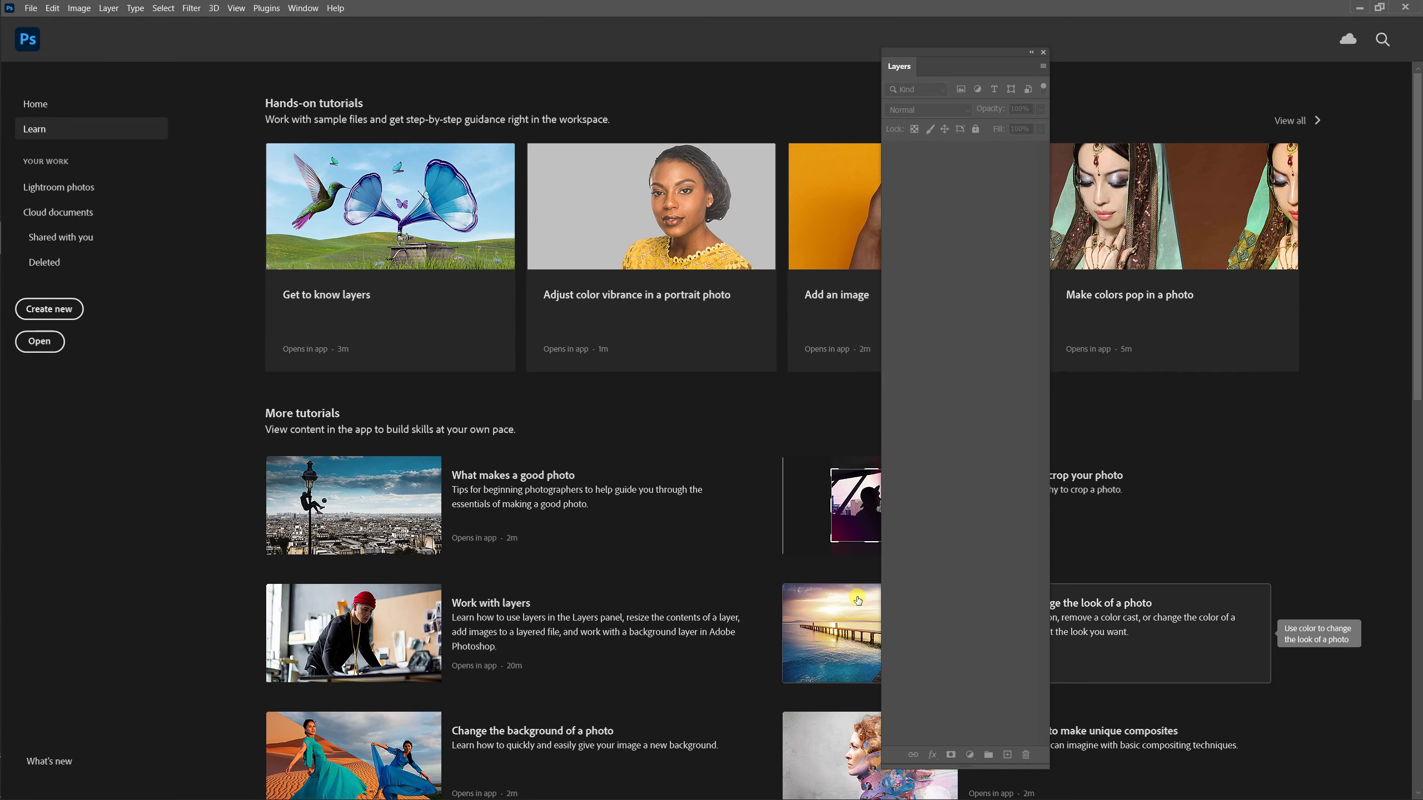
key("ctrl+o")
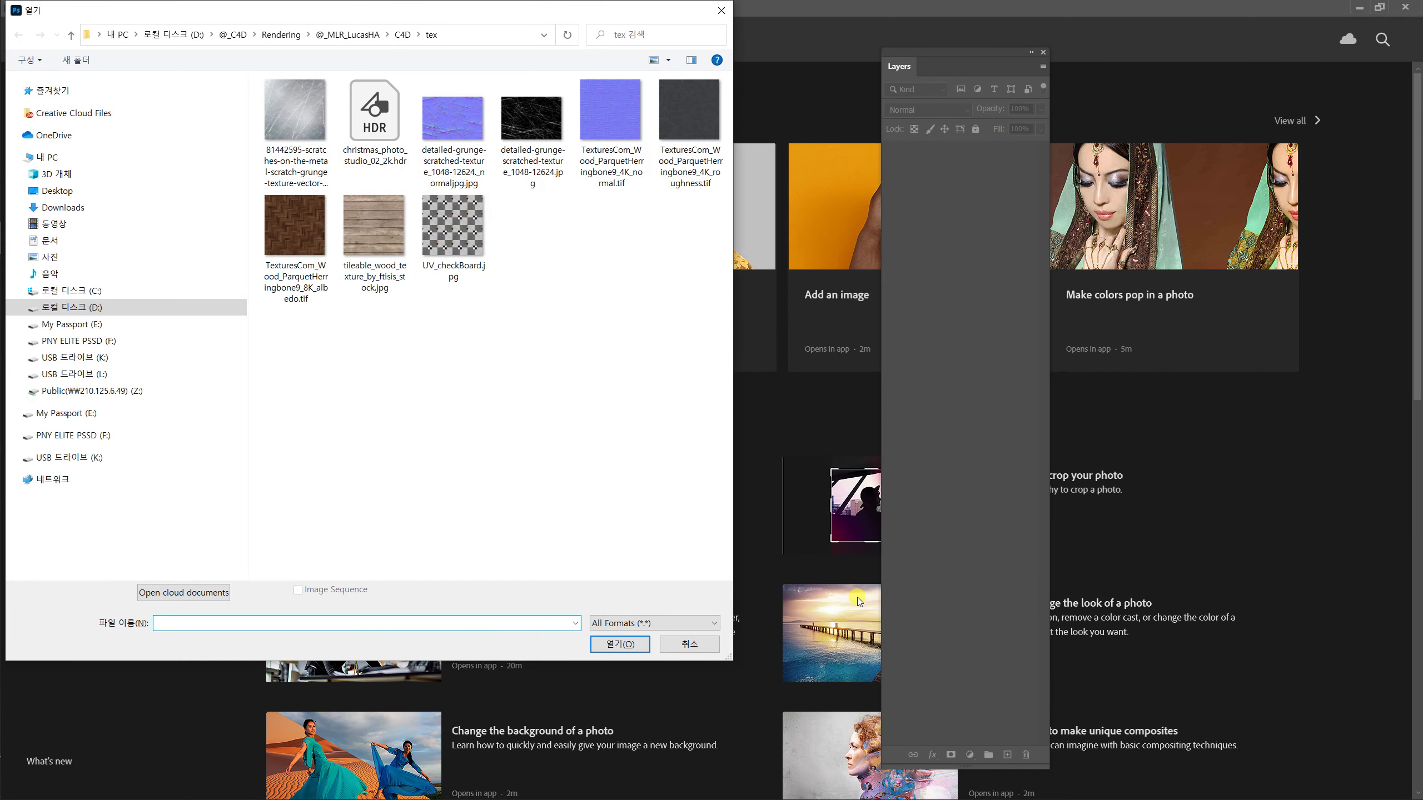
left_click(387, 230)
left_click(641, 640)
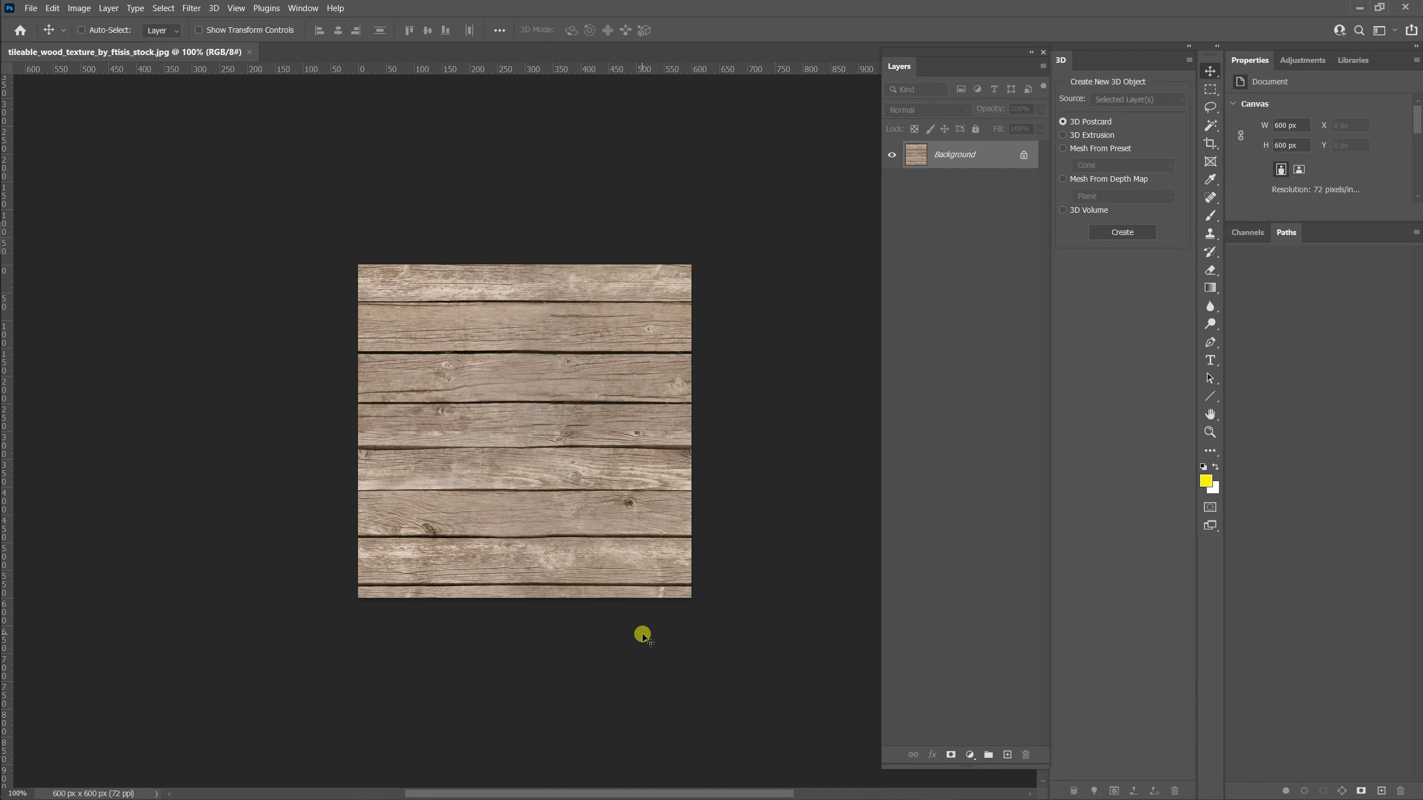
Generate a normal map from the wood image and save it as tileable_wood_texture_by_ftisis_stock_normal.jpg with JPEG quality 12.
left_click(191, 9)
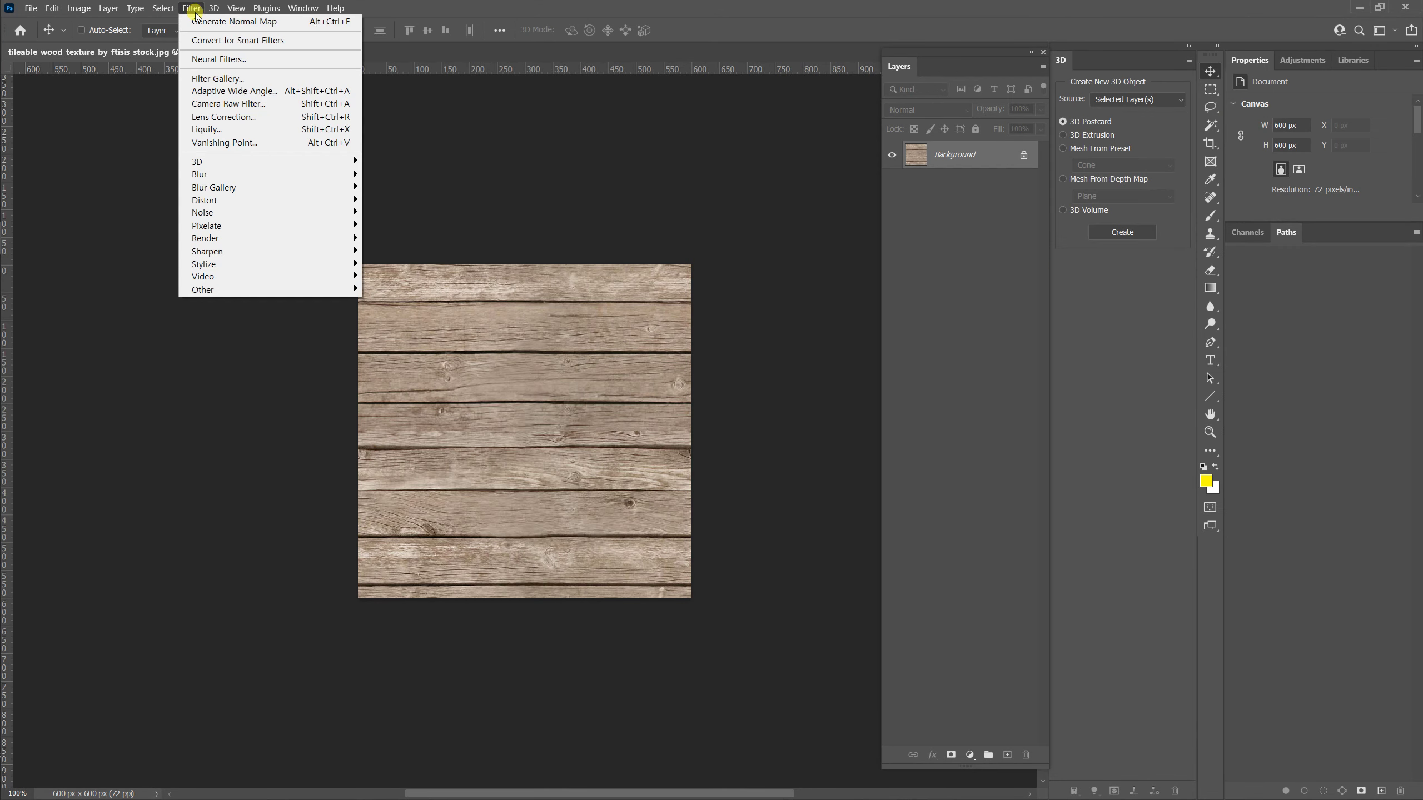
left_click(296, 22)
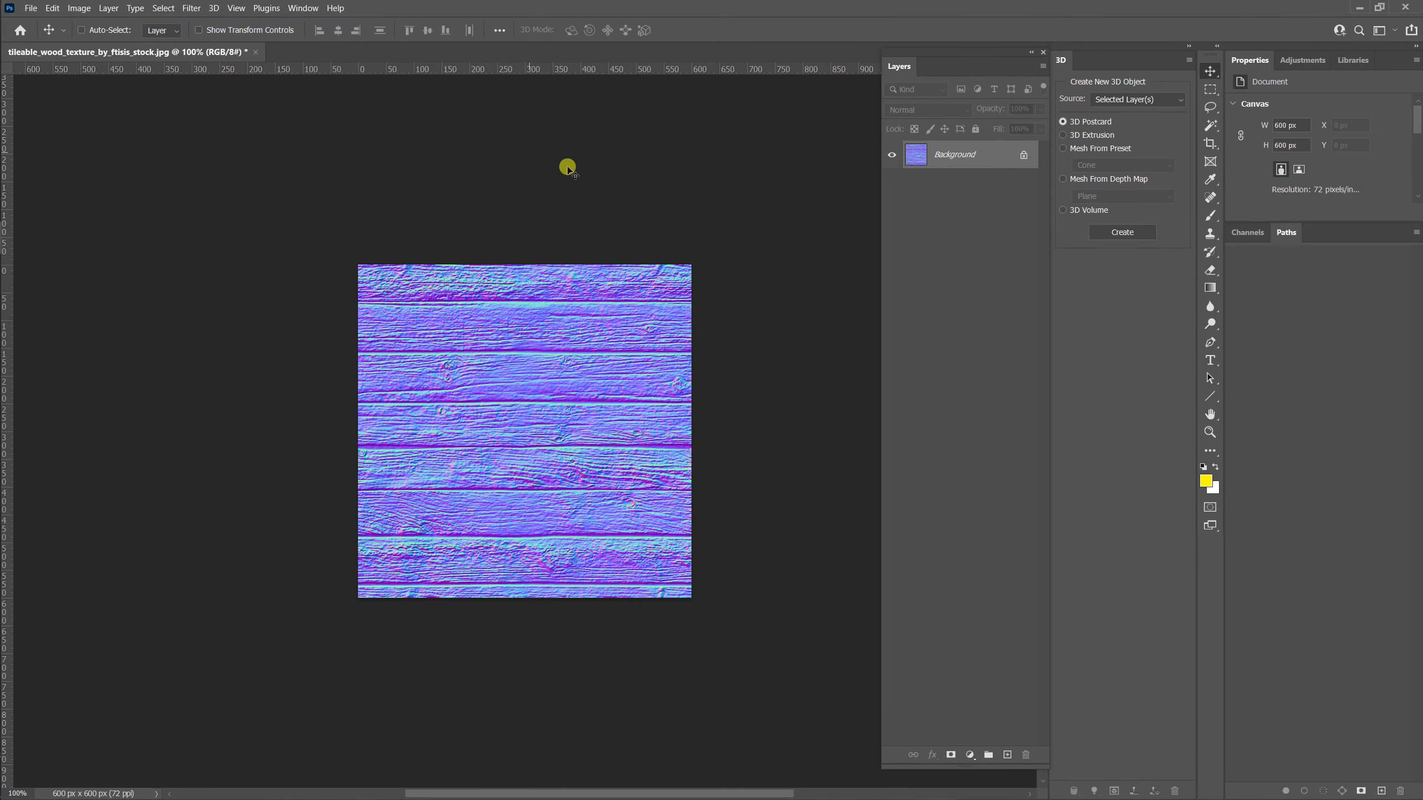
key("ctrl+shift+s")
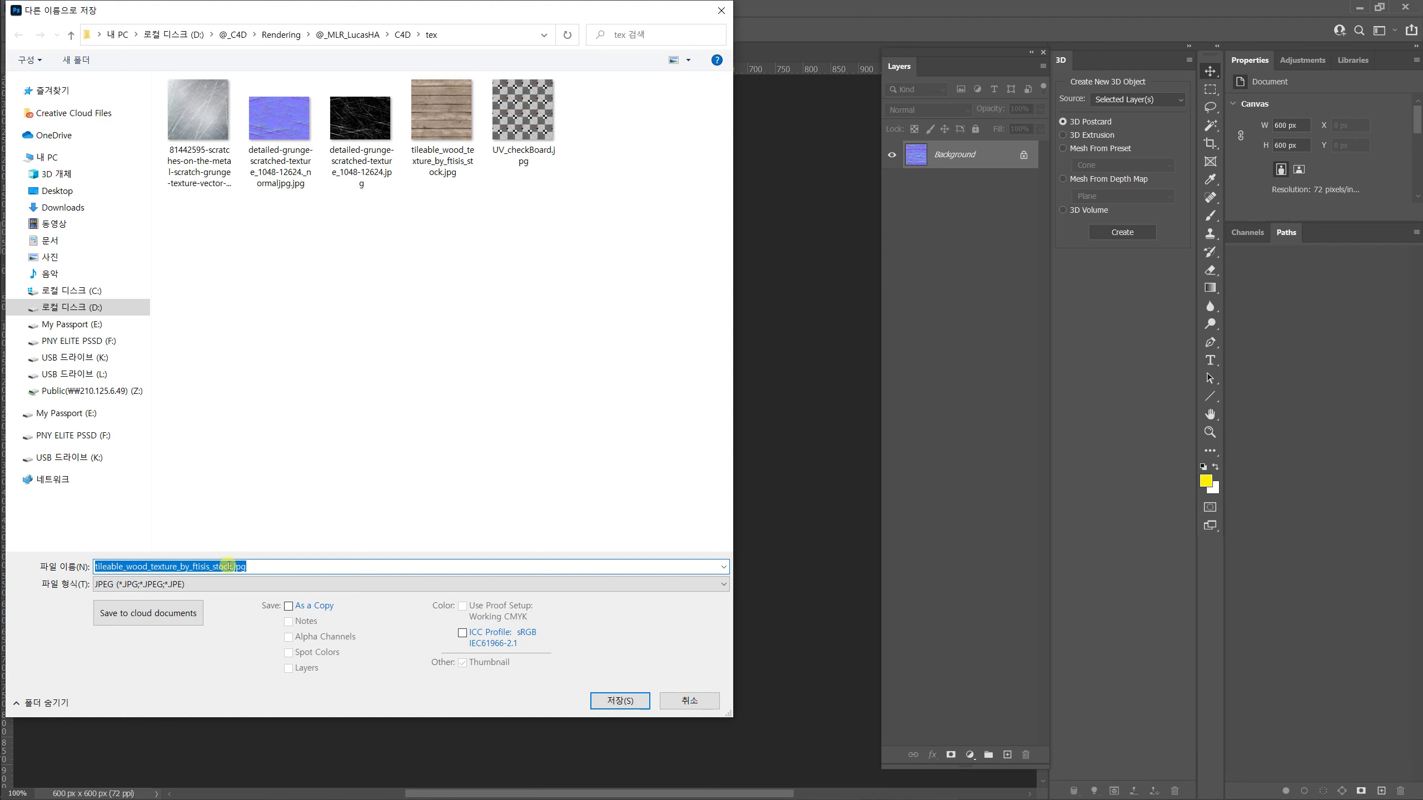
left_click_drag(225, 567, 231, 567)
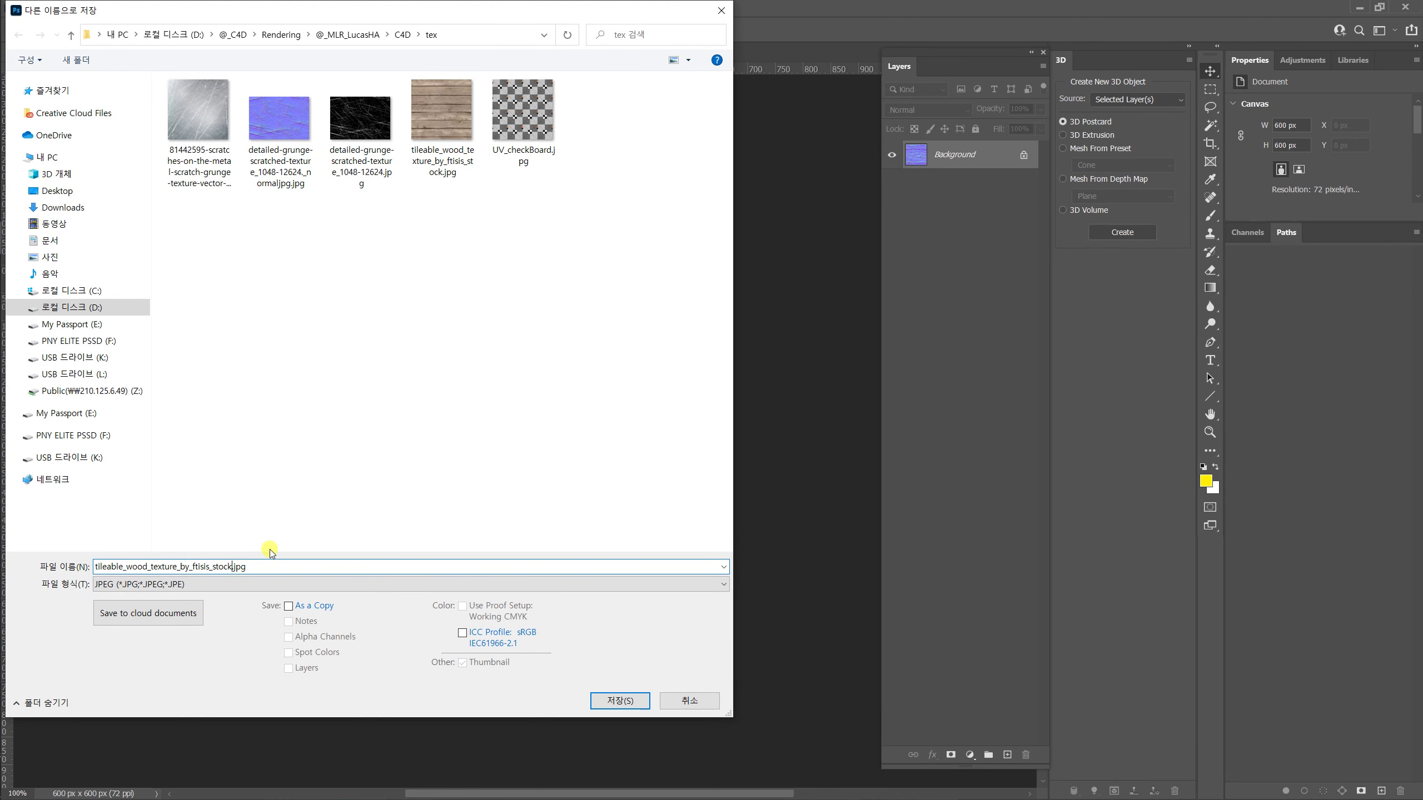
type("_norma")
key("BackSpace")
key("BackSpace")
key("Return")
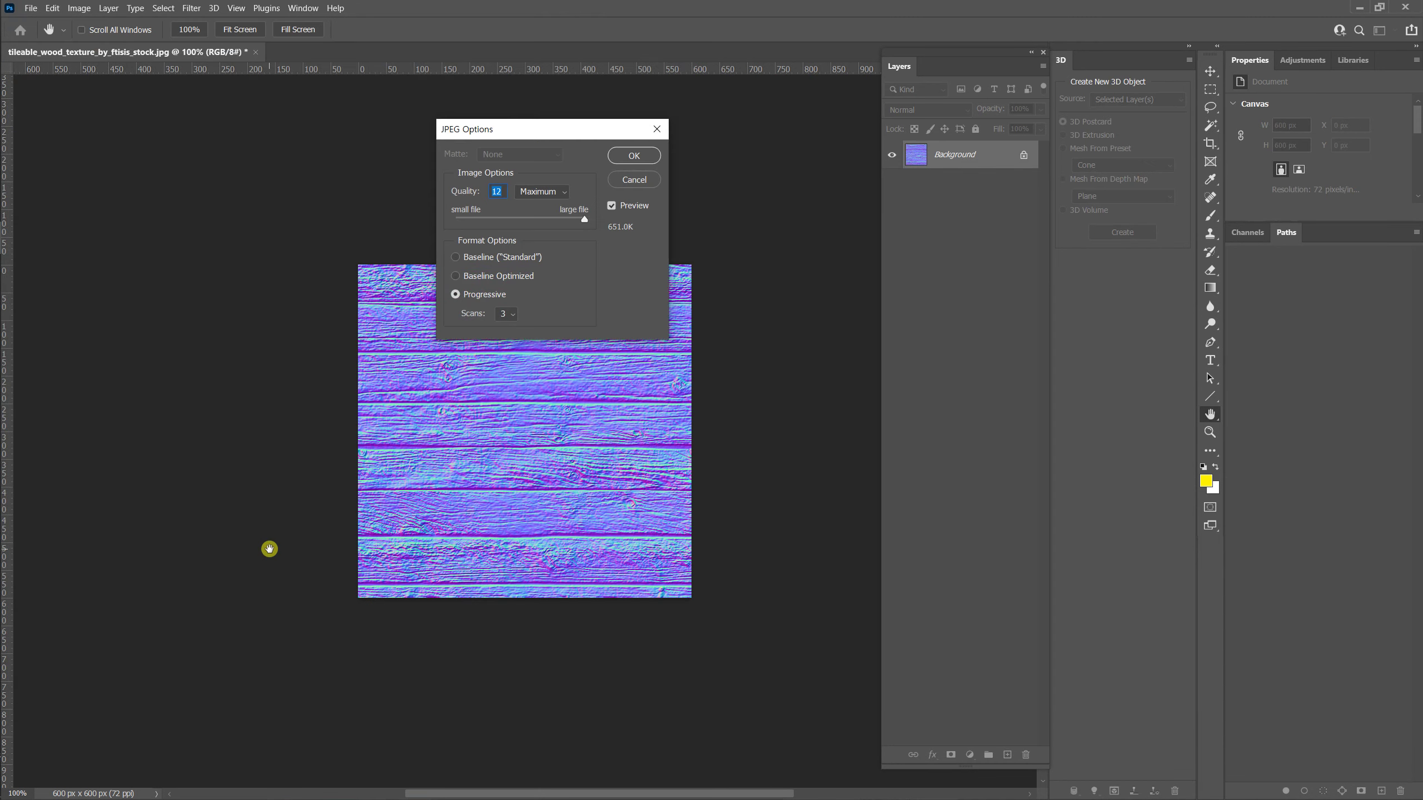
left_click(650, 156)
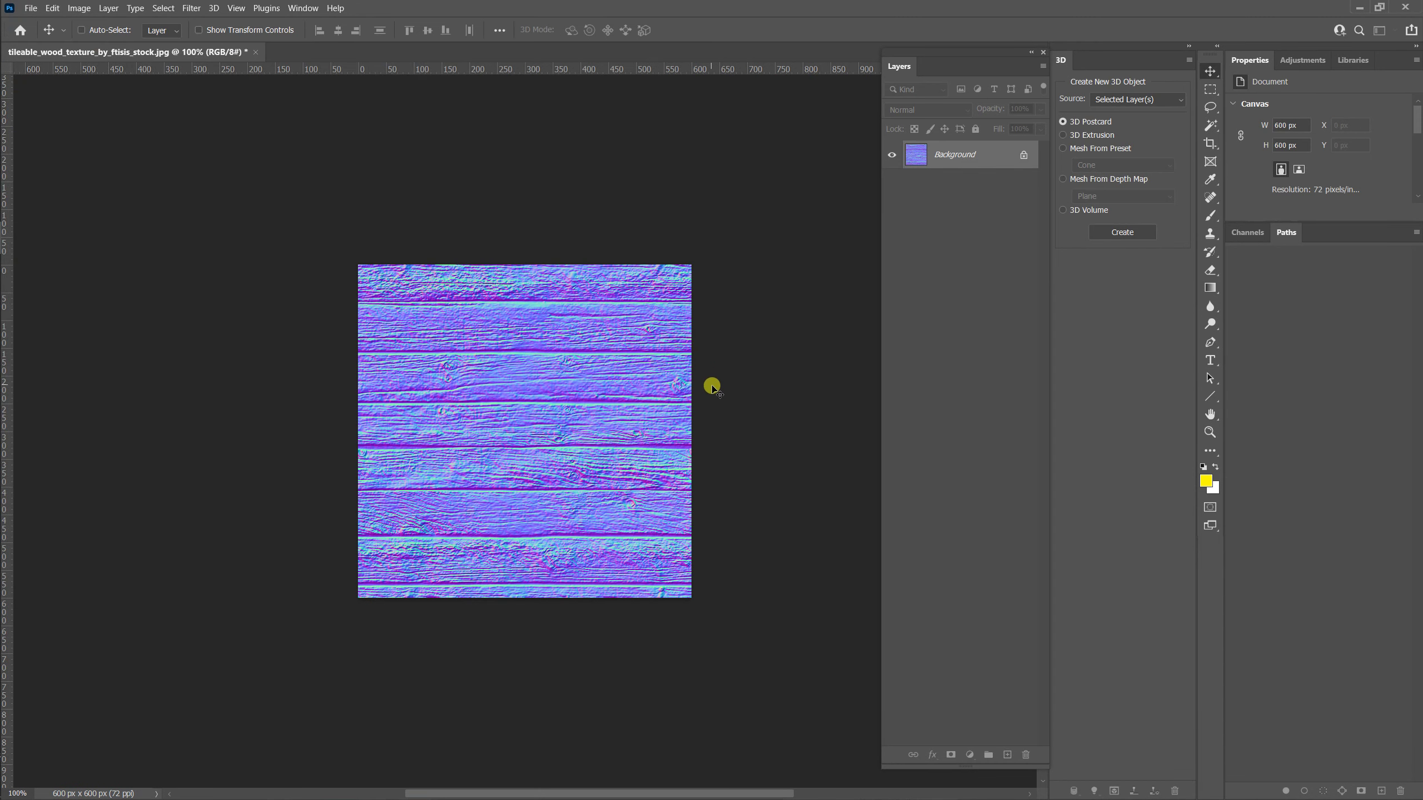
Switch to Cinema 4D and add an image texture node with tileable_wood_texture_by_ftisis_stock_normal.jpg, placed below the wood ImageTexture node.
key("alt+Tab")
left_click(711, 390)
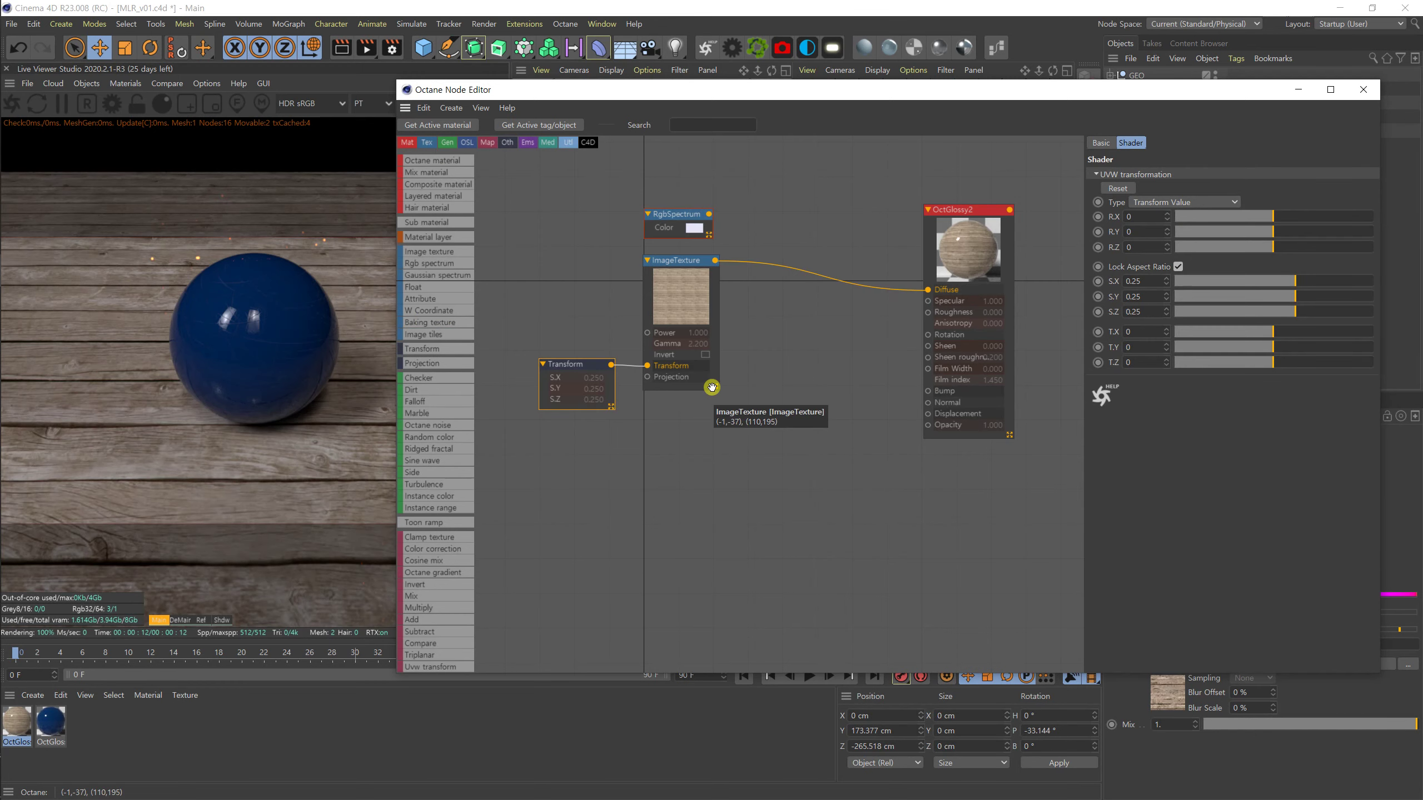
left_click_drag(432, 252, 658, 527)
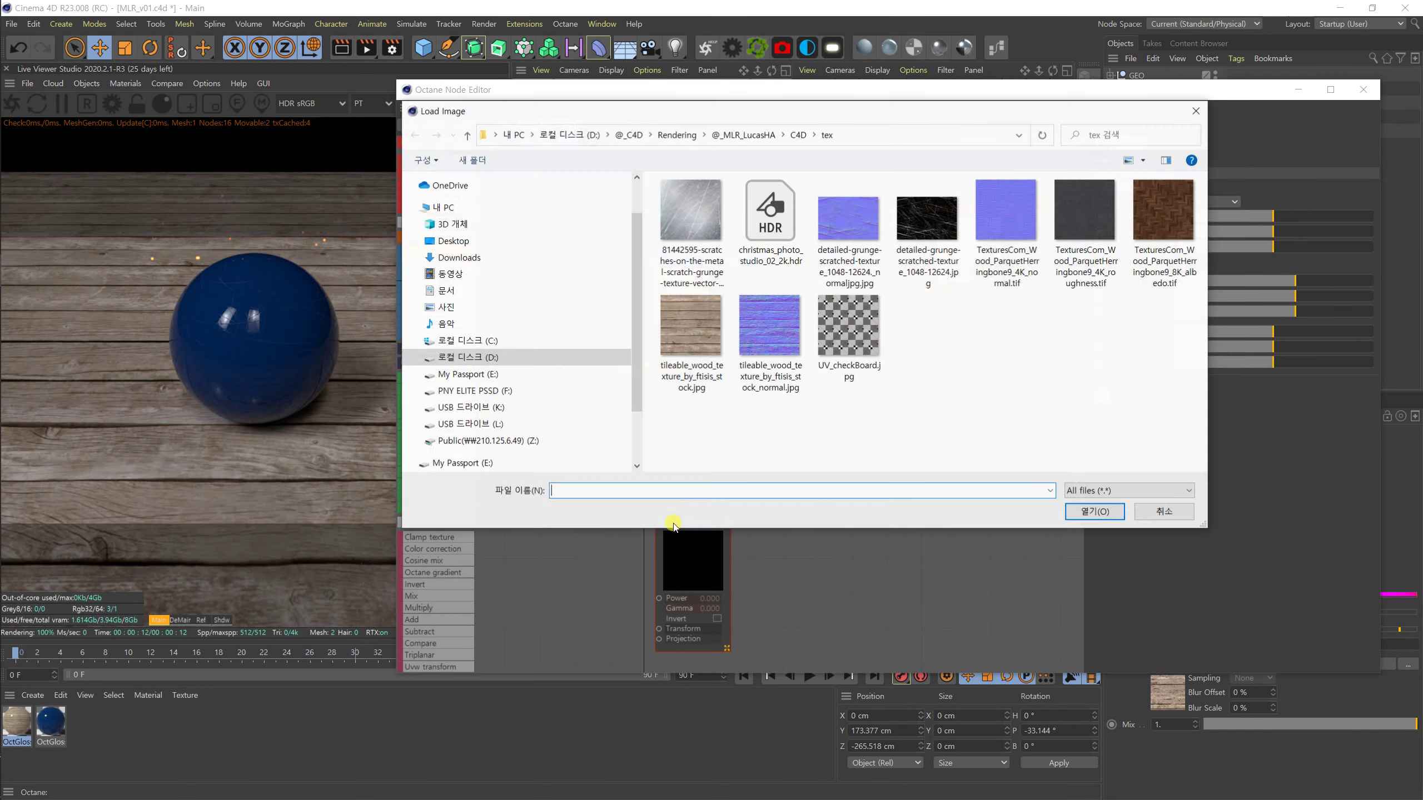
left_click(779, 331)
left_click(1085, 512)
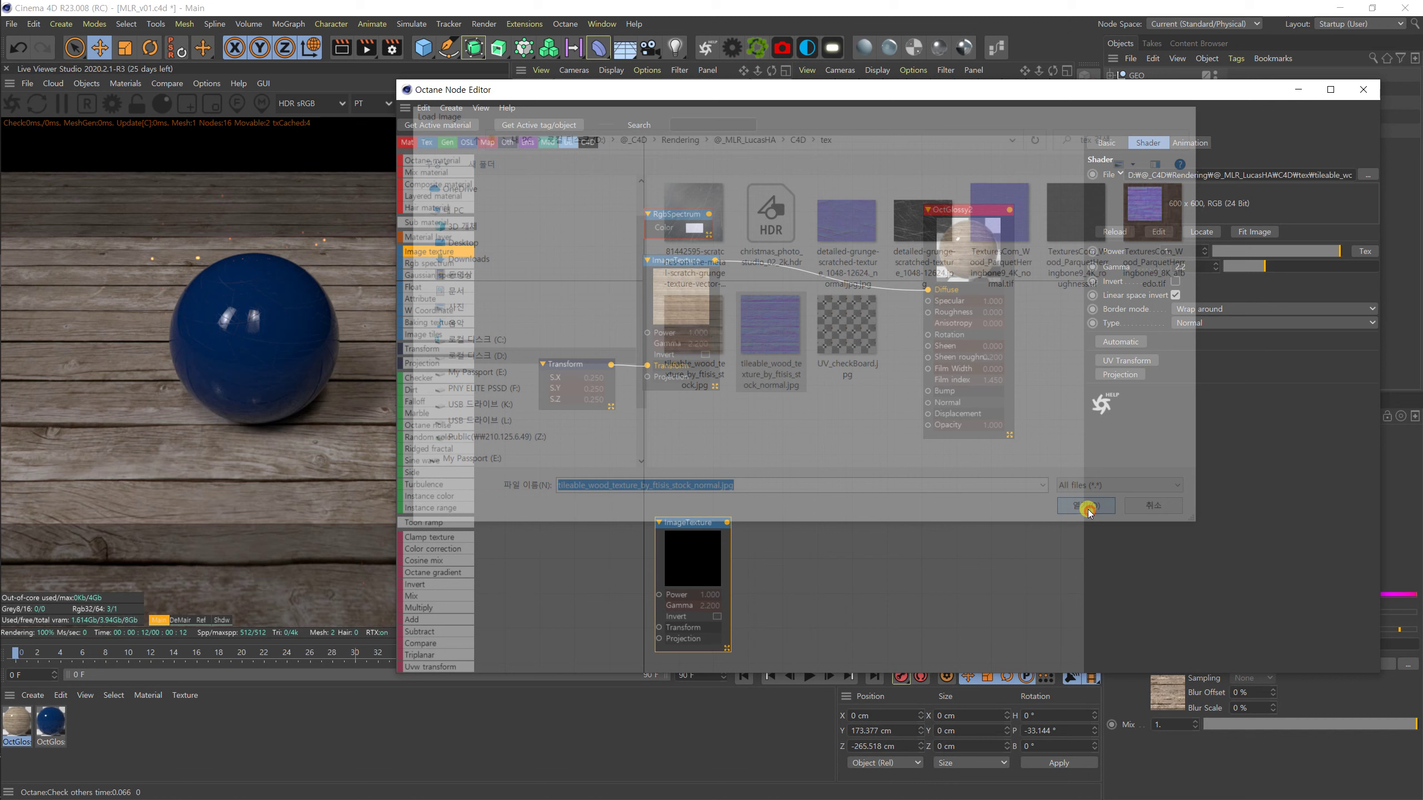
left_click_drag(720, 521, 709, 411)
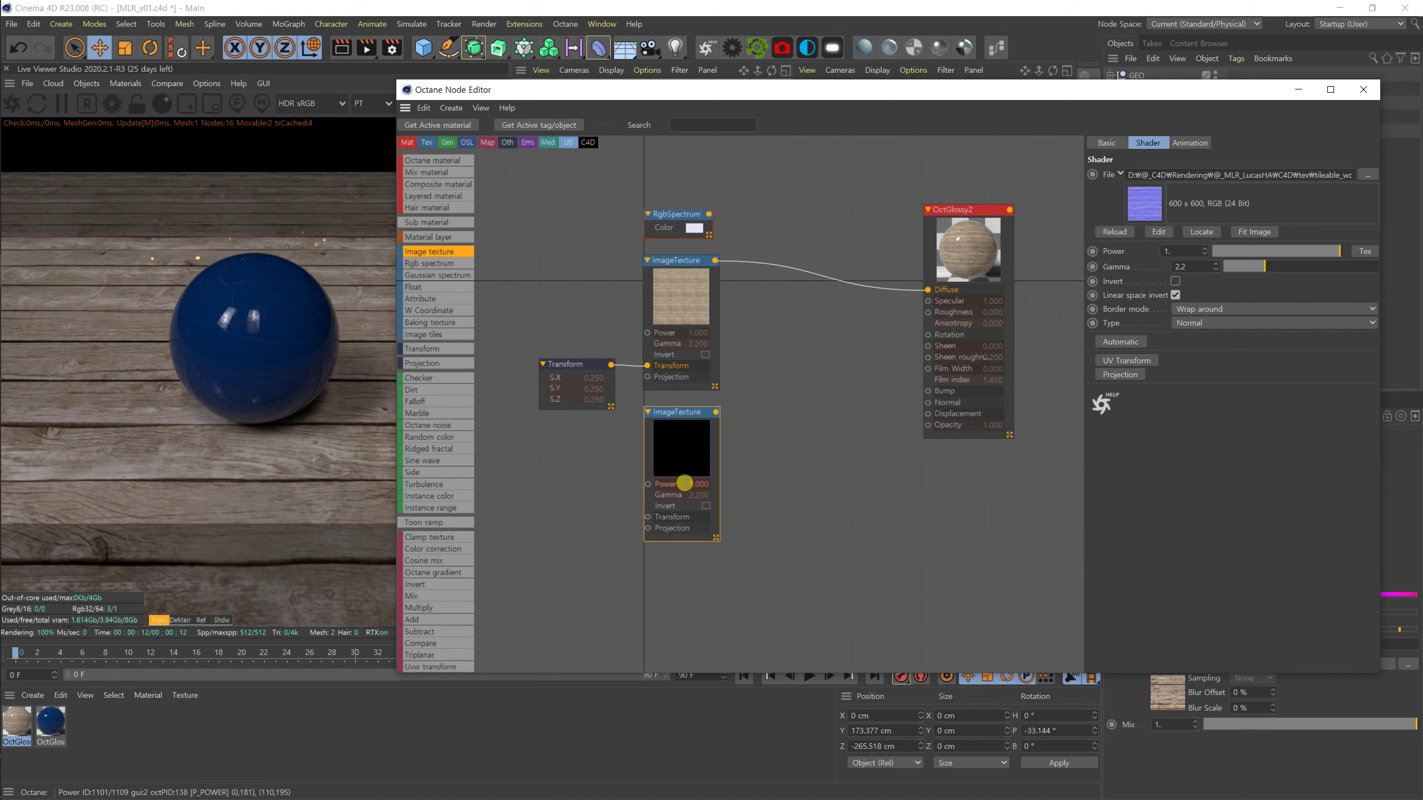
Switch to Photoshop and examine the wood normal map's individual pixels at 6400% magnification.
key("alt+Tab")
key("alt+Tab")
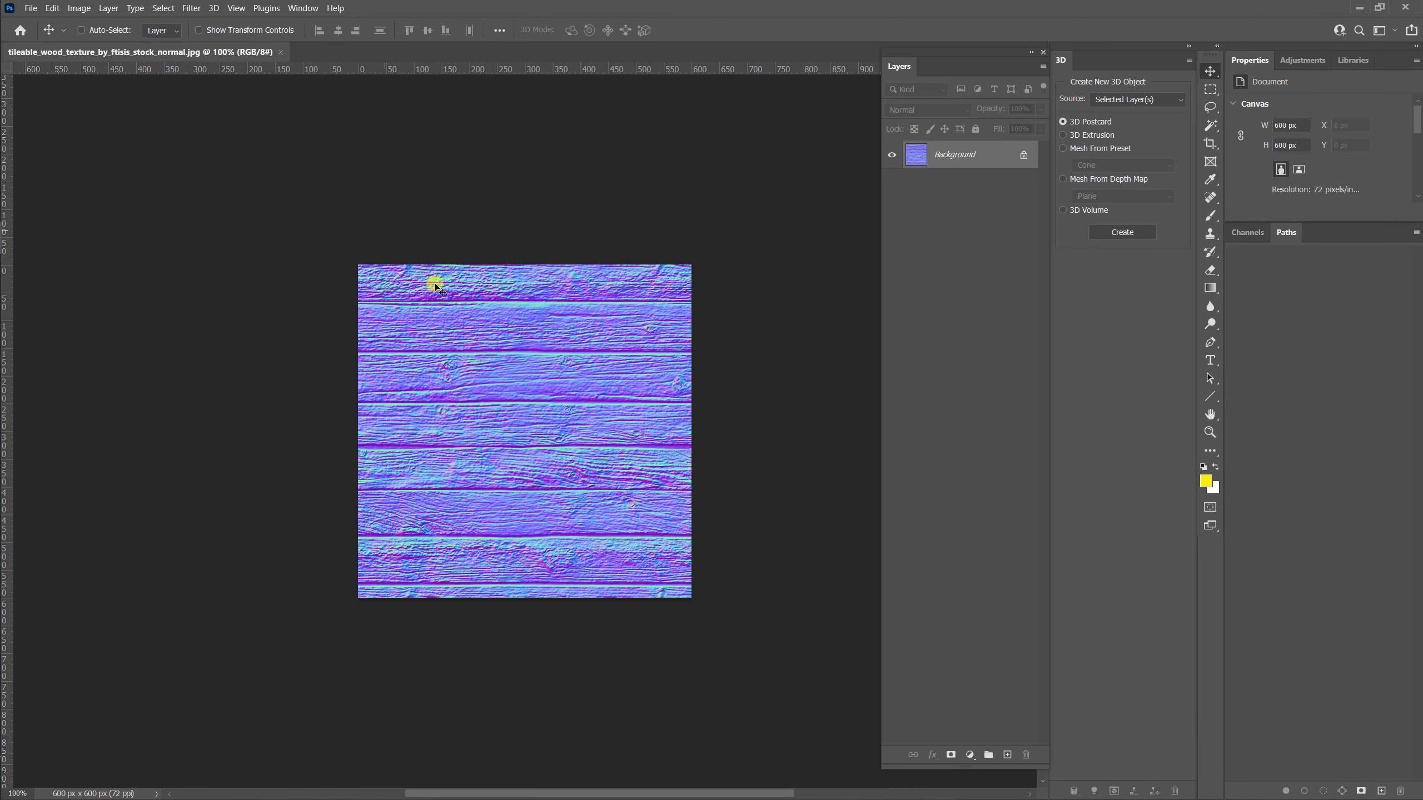
key("ctrl+plus")
key("ctrl+plus")
key("ctrl+plus")
key("ctrl+plus")
key("ctrl+plus")
key("ctrl+plus")
key("ctrl+plus")
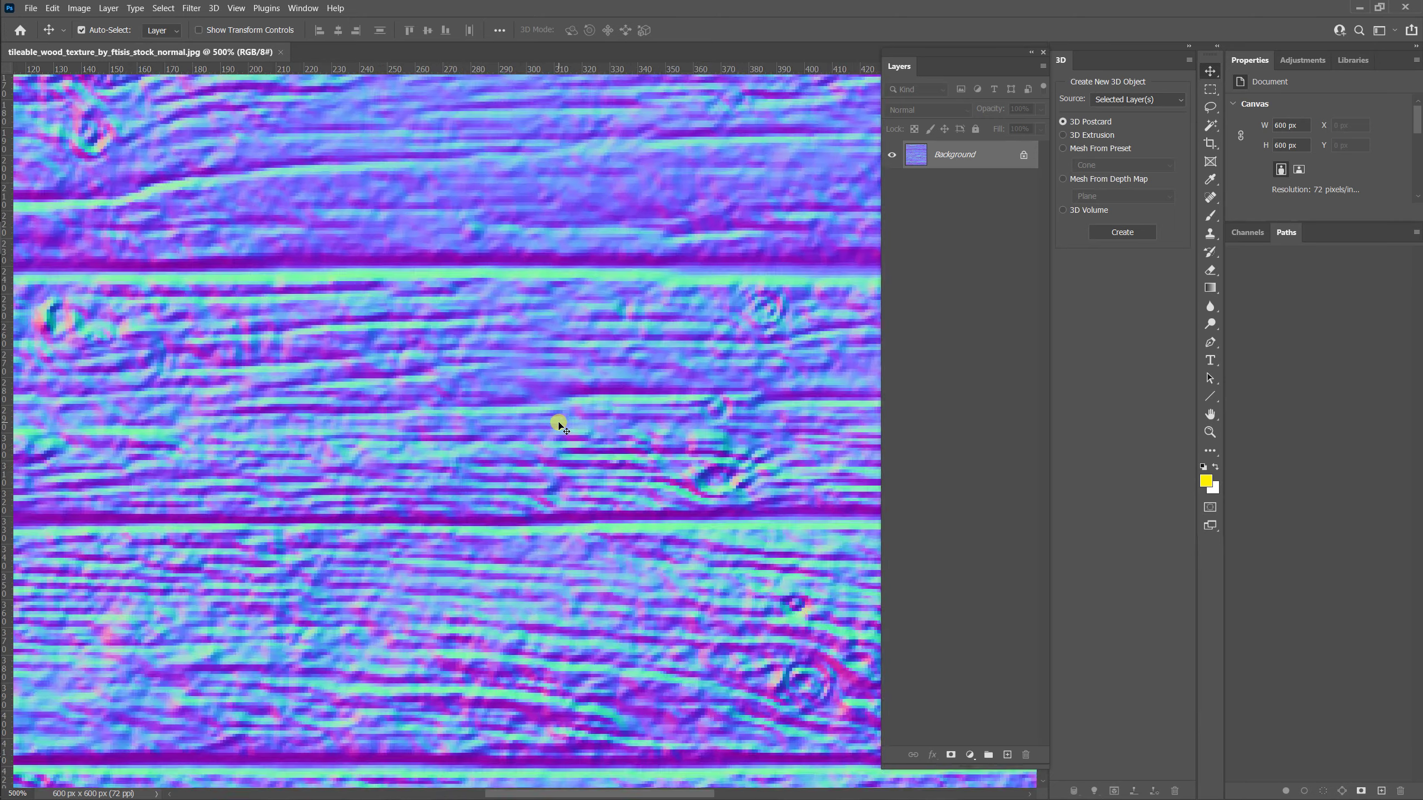
key("ctrl+plus")
key("ctrl+plus")
key("ctrl+plus")
key("ctrl+plus")
key("ctrl+plus")
key("ctrl+plus")
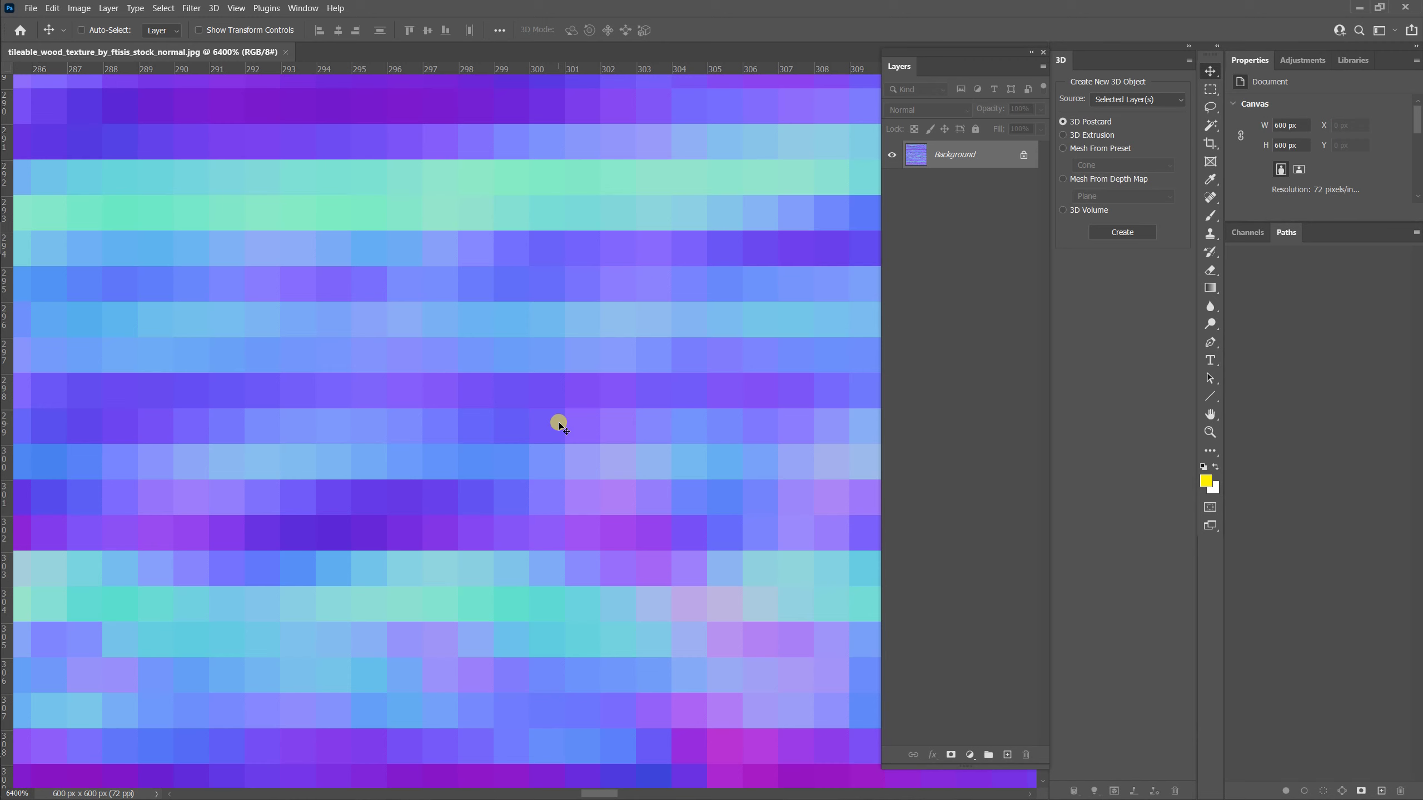
Add a new layer above the normal map's Background and switch back to the Octane Node Editor in Cinema 4D.
key("ctrl+shift+n")
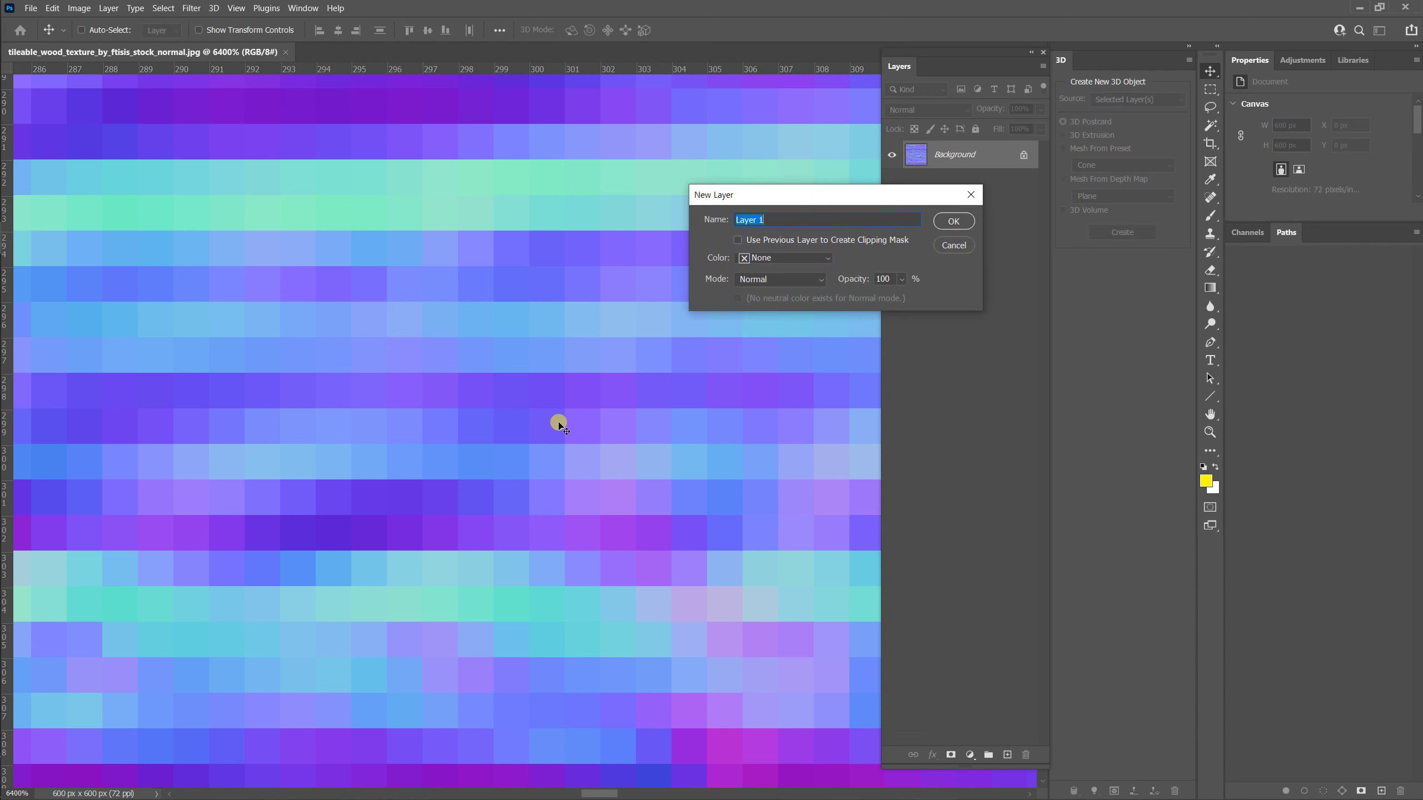
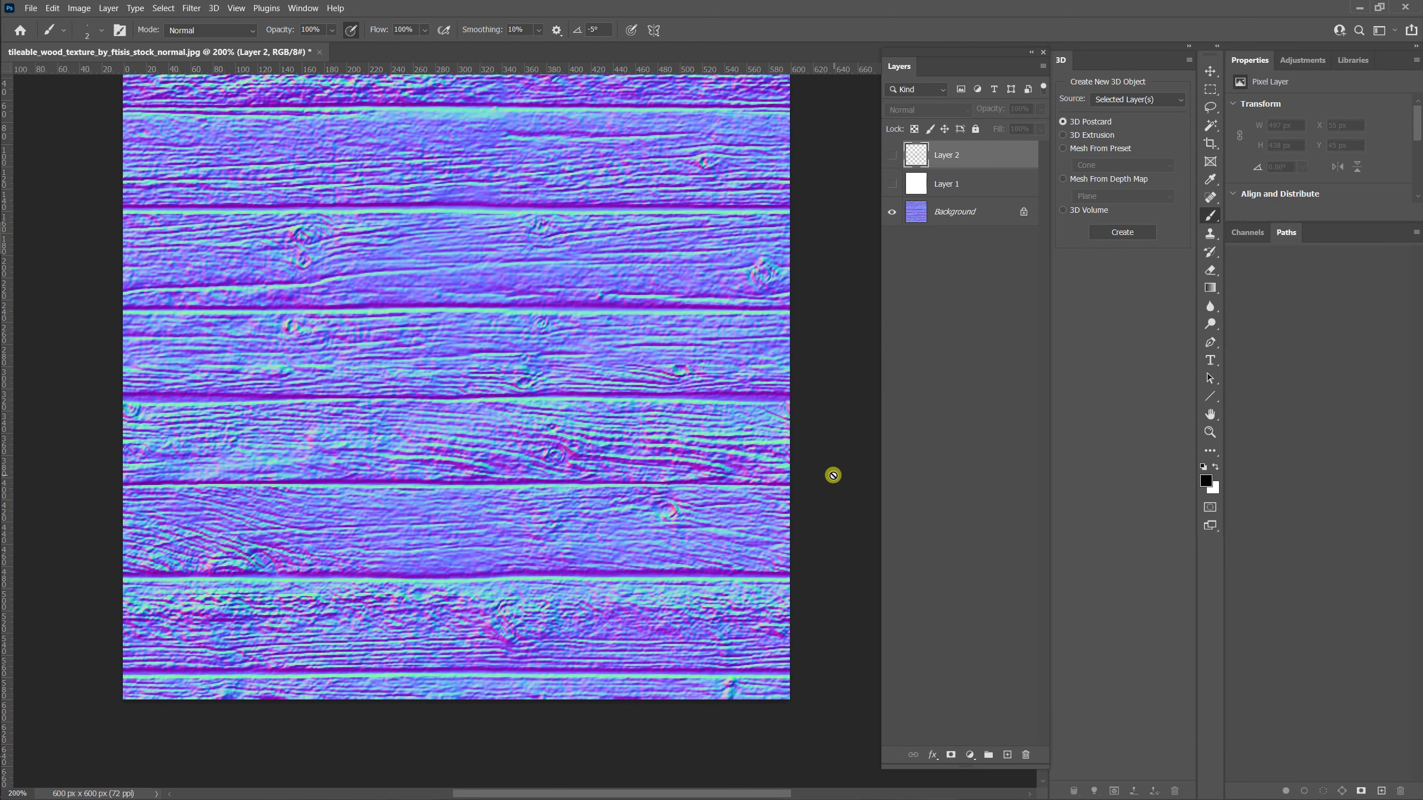
key("alt+Tab")
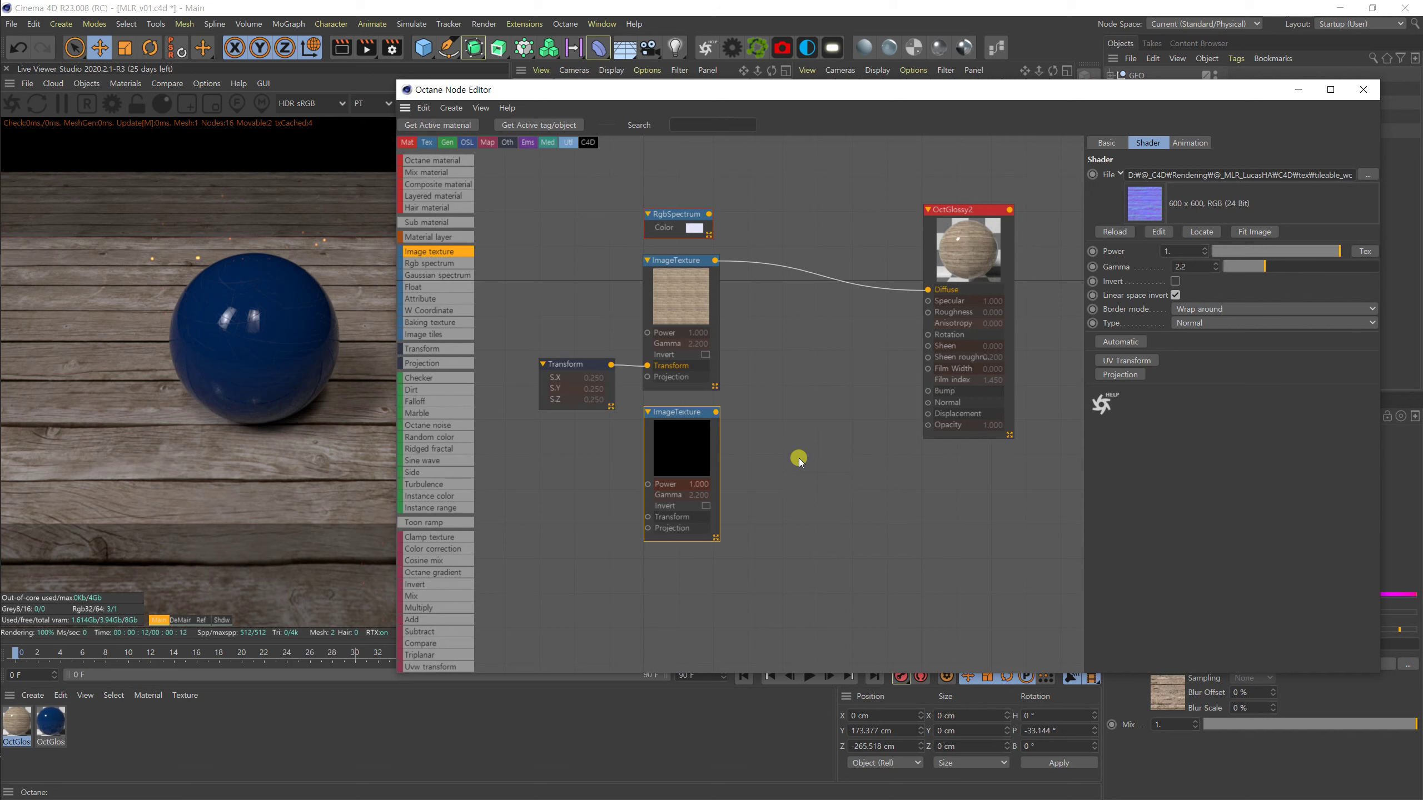
Connect the normal map ImageTexture to the Normal input of OctGlossy2 and check that texture node with solo on and off.
left_click_drag(715, 414, 921, 413)
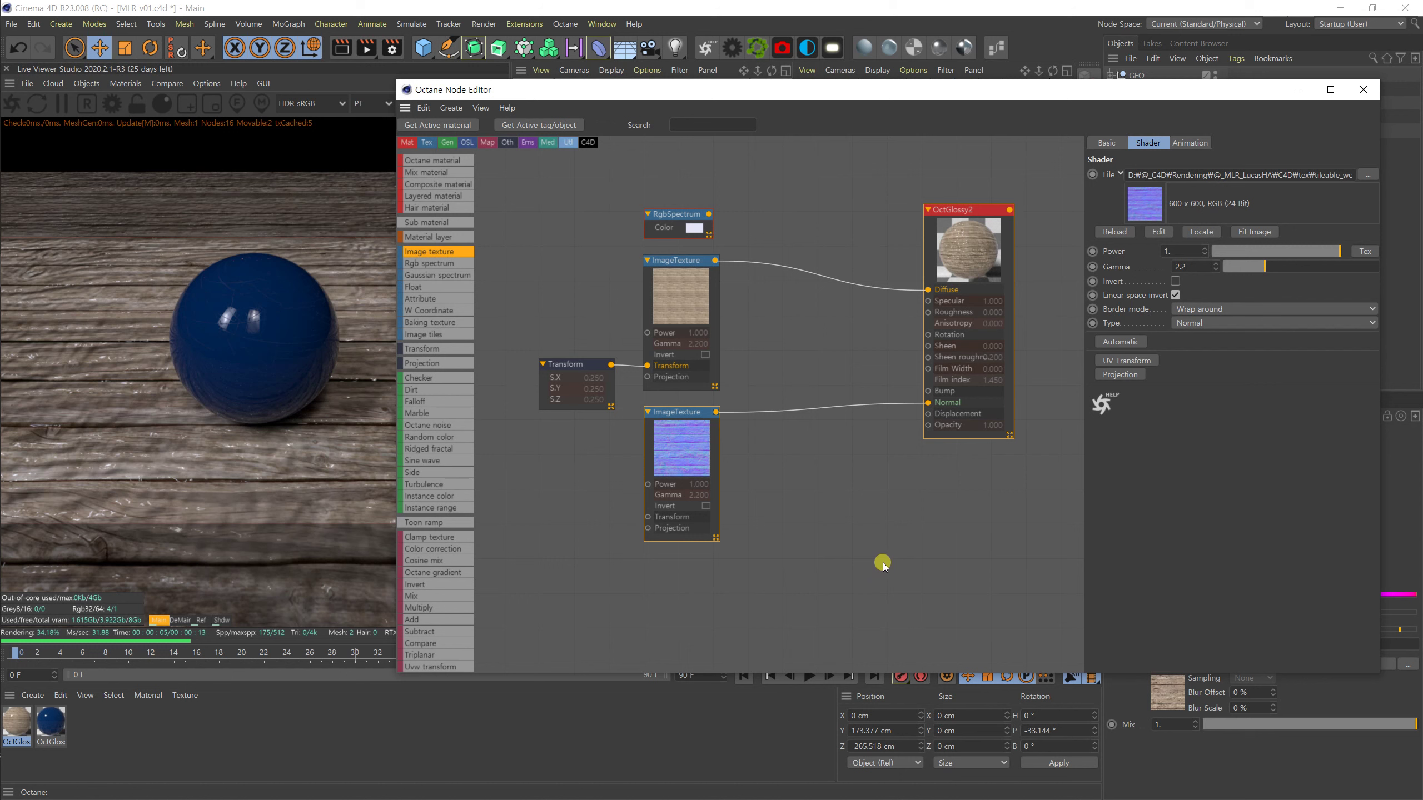
right_click(684, 414)
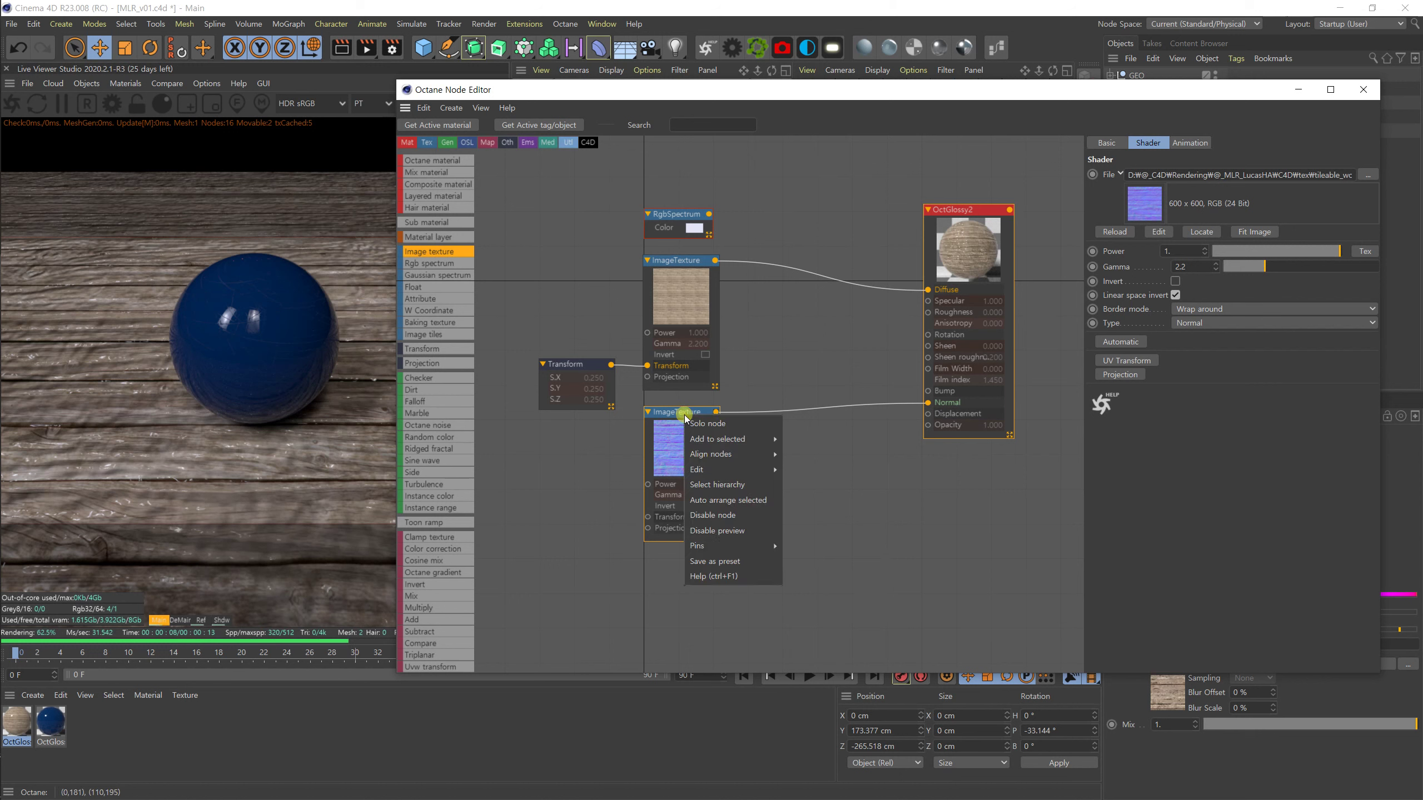
left_click(730, 425)
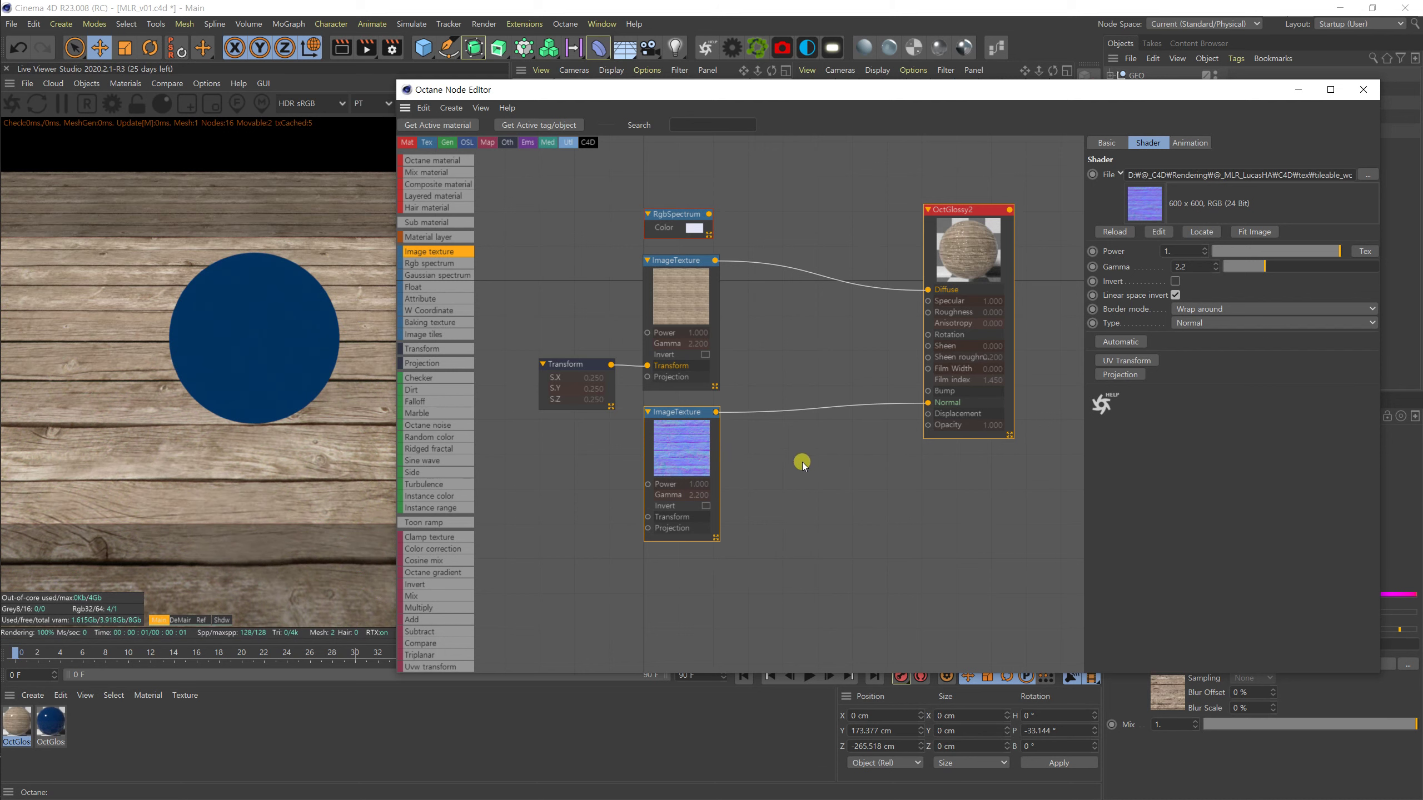
right_click(694, 413)
left_click(719, 423)
right_click(693, 414)
left_click(704, 424)
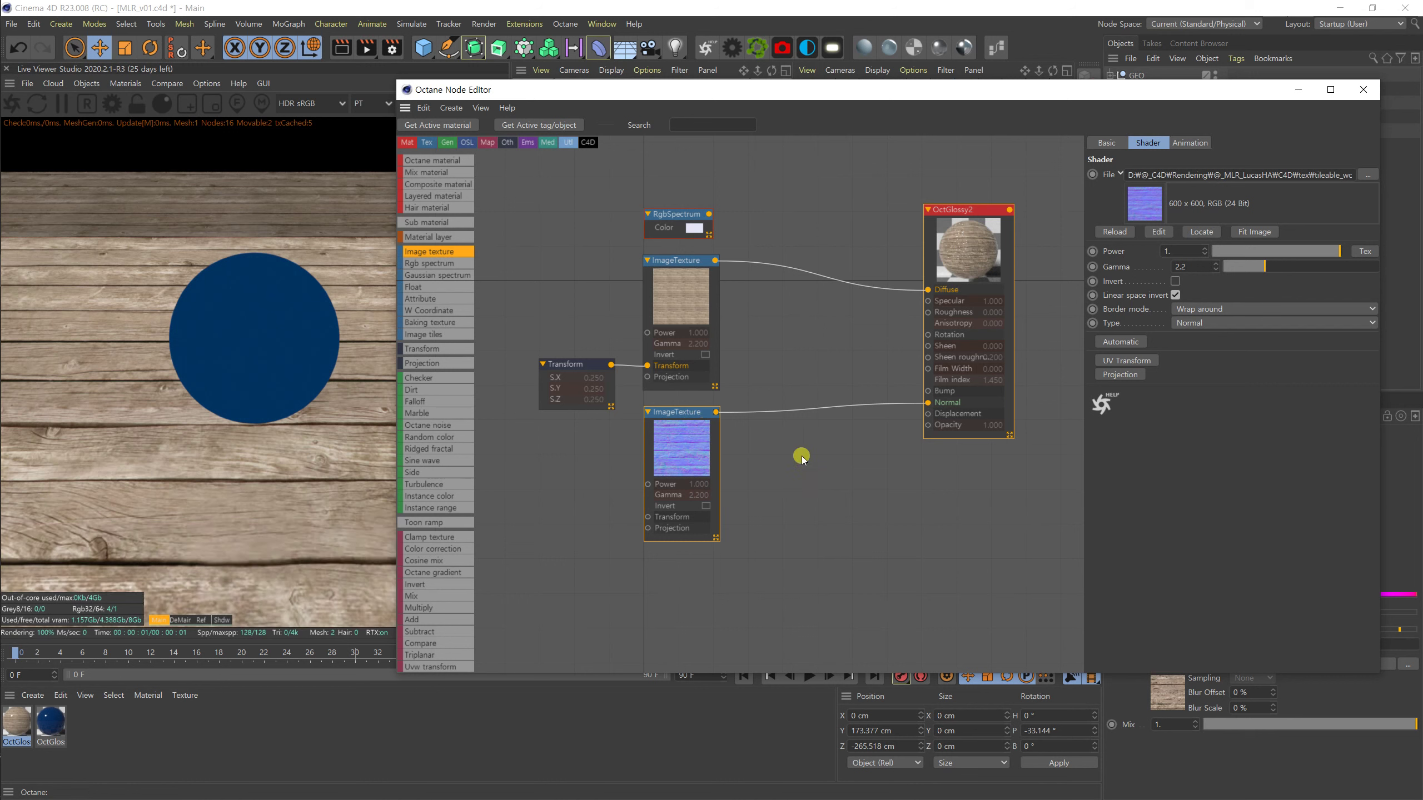
Swap the two textures between the Diffuse and Normal inputs and link the Transform node to the normal map ImageTexture.
left_click_drag(926, 402, 928, 290)
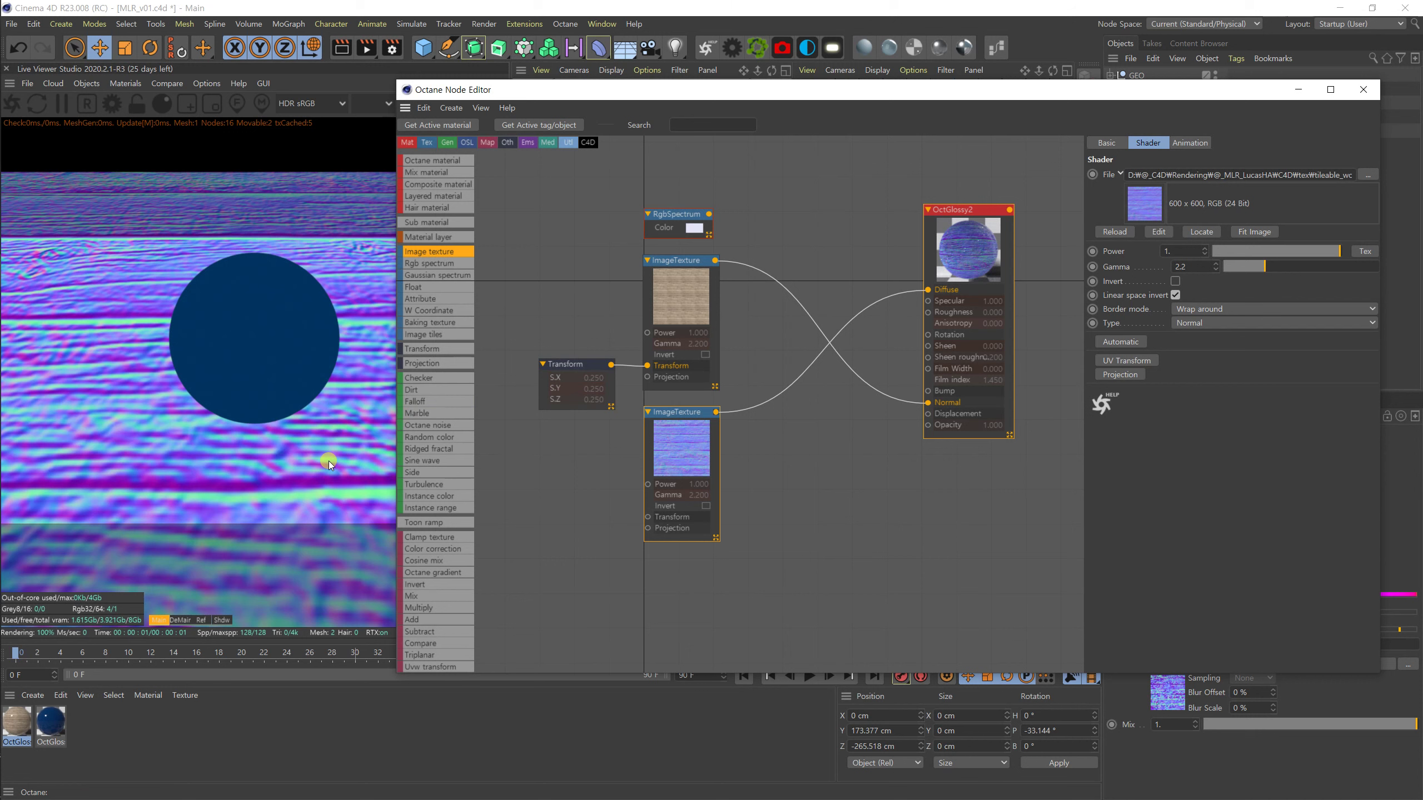
left_click(680, 260)
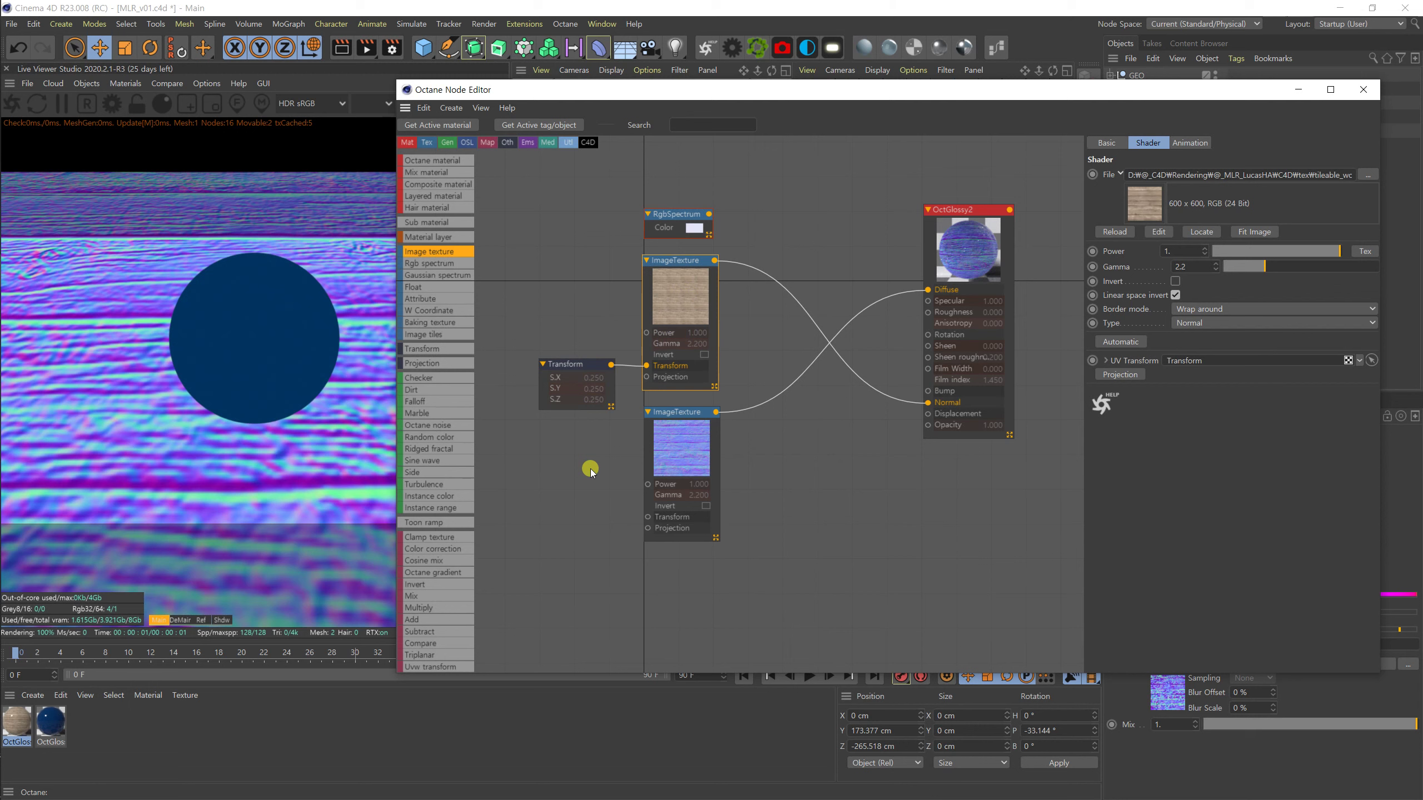
left_click_drag(581, 371, 643, 525)
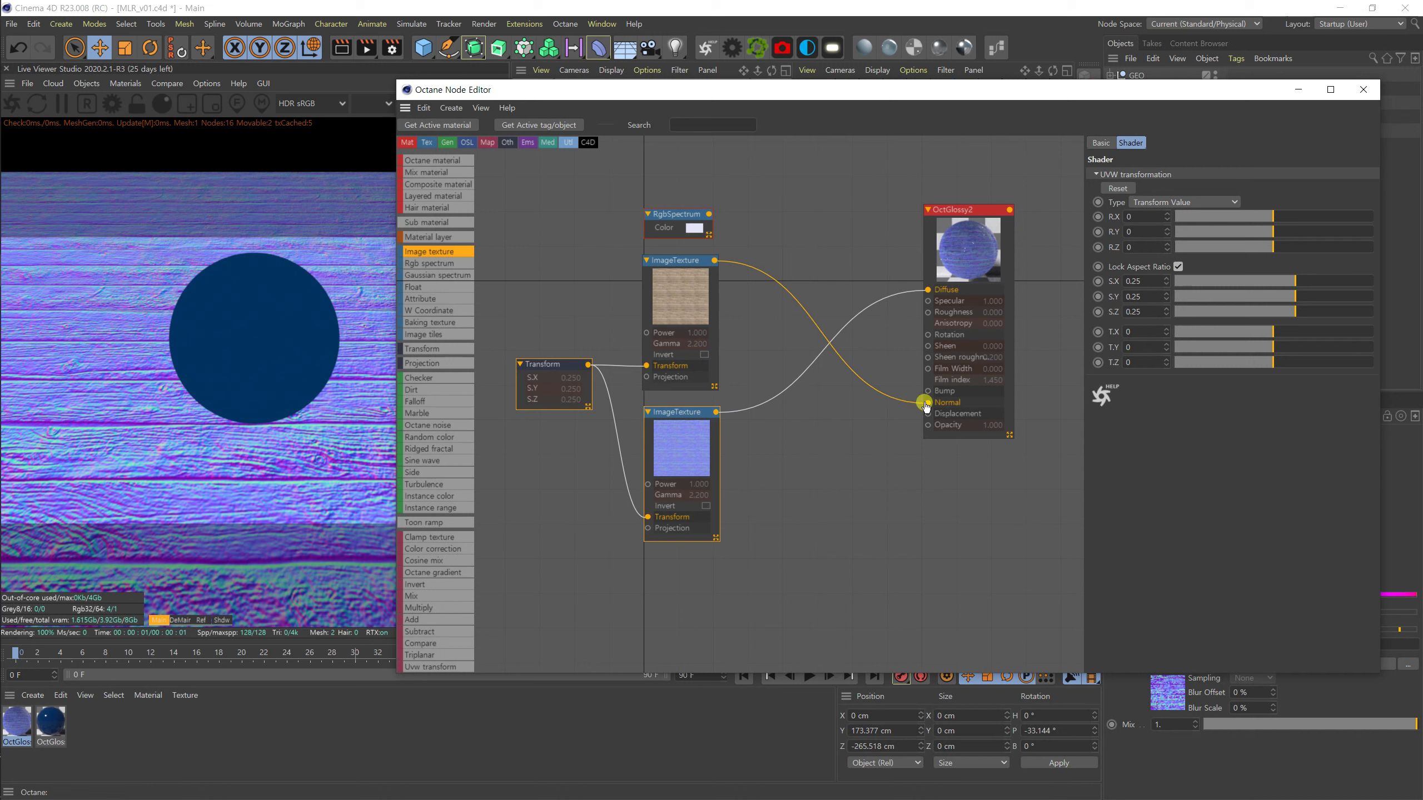
Swap the textures back so the wood image feeds Diffuse, and unlink and reconnect the normal map to Normal.
left_click_drag(926, 403, 925, 290)
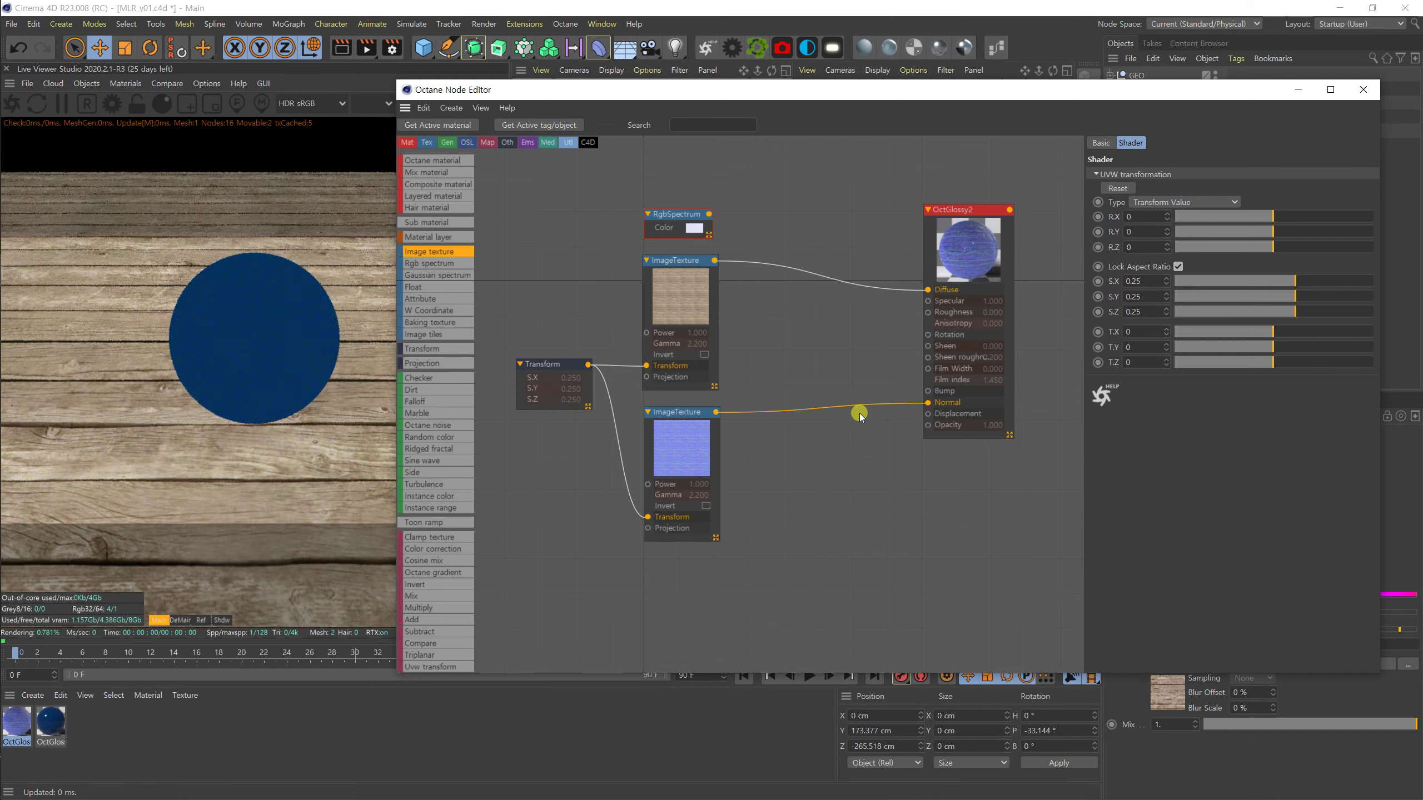
left_click_drag(927, 402, 902, 413)
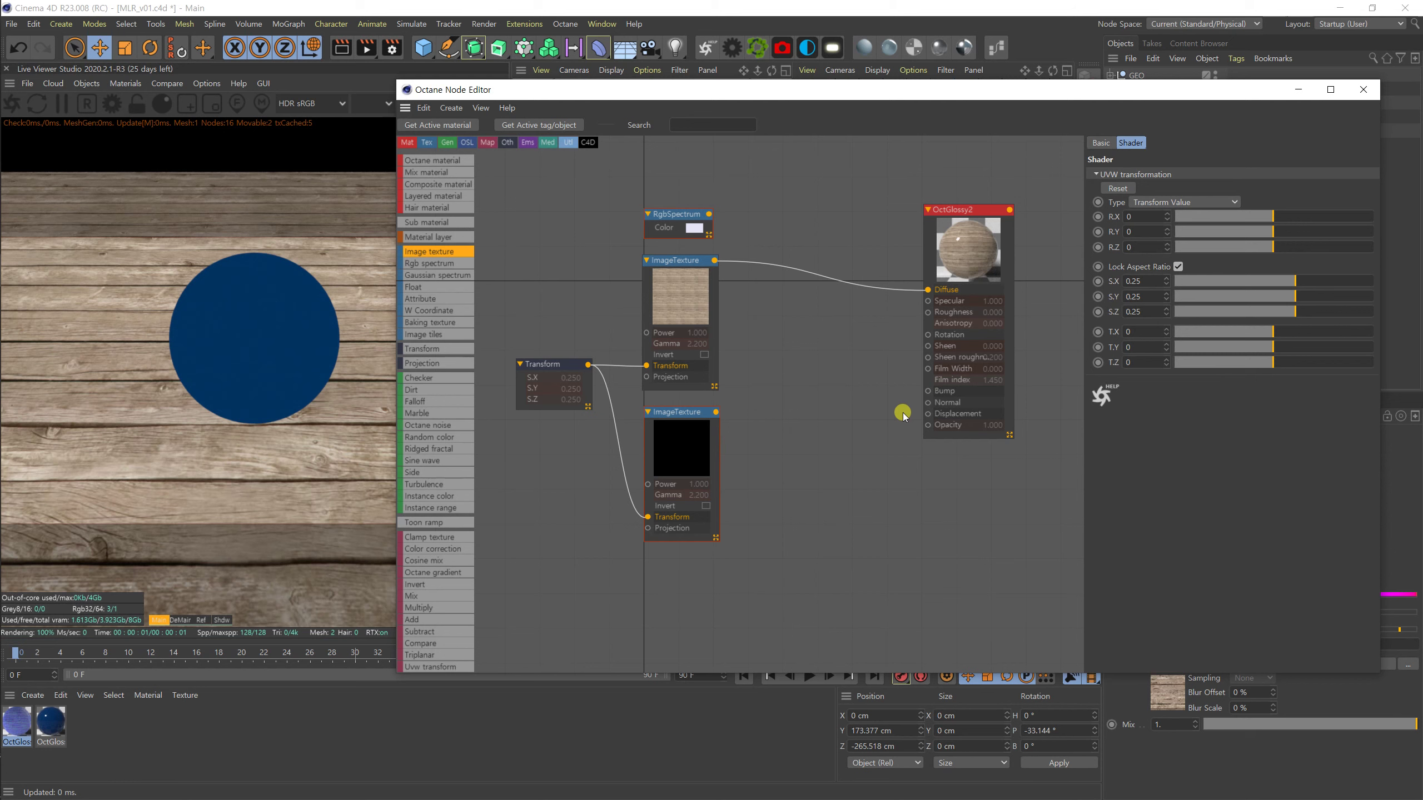
left_click_drag(716, 412, 927, 403)
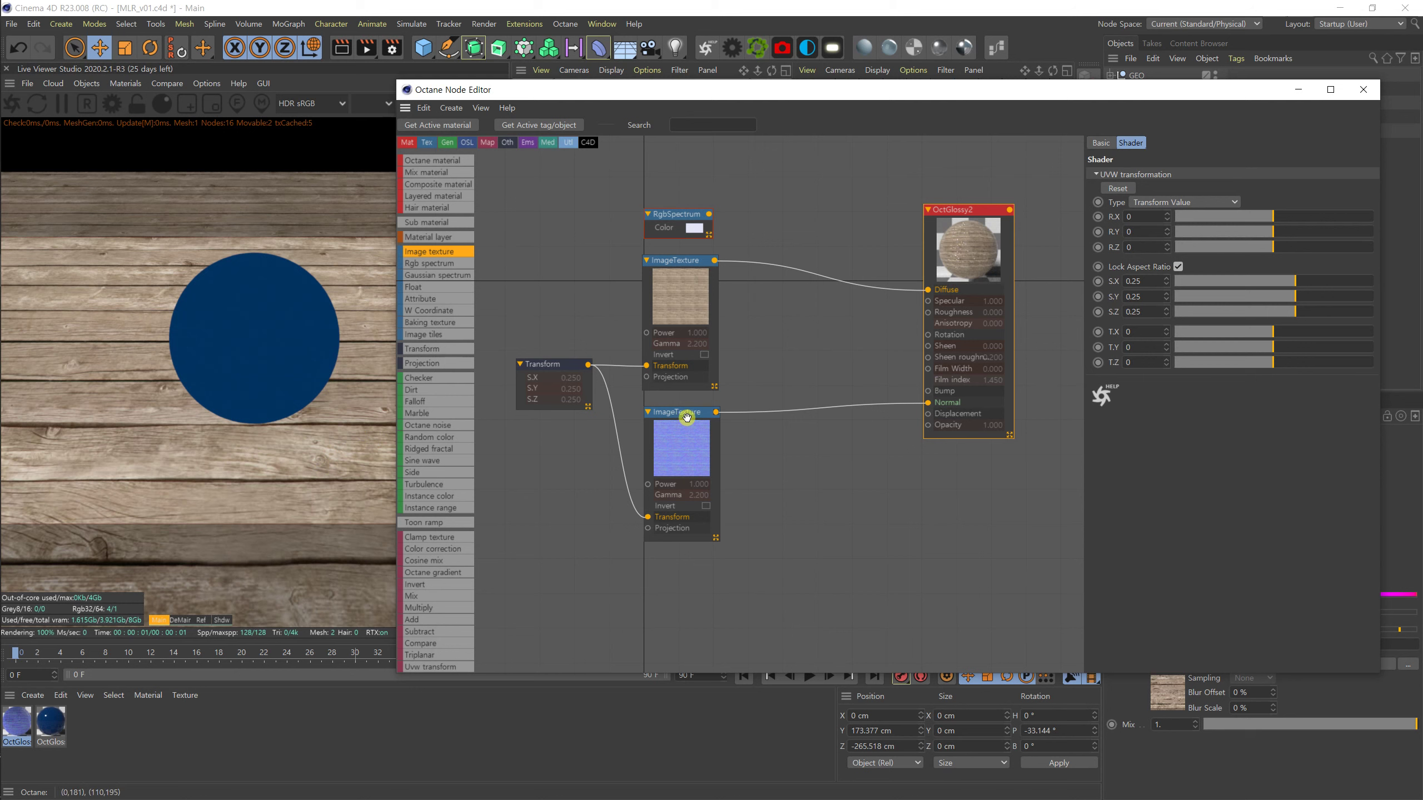
Set the Live Viewer's render mode to PT and compare the ground with the normal map unlinked and relinked to Normal.
left_click(383, 108)
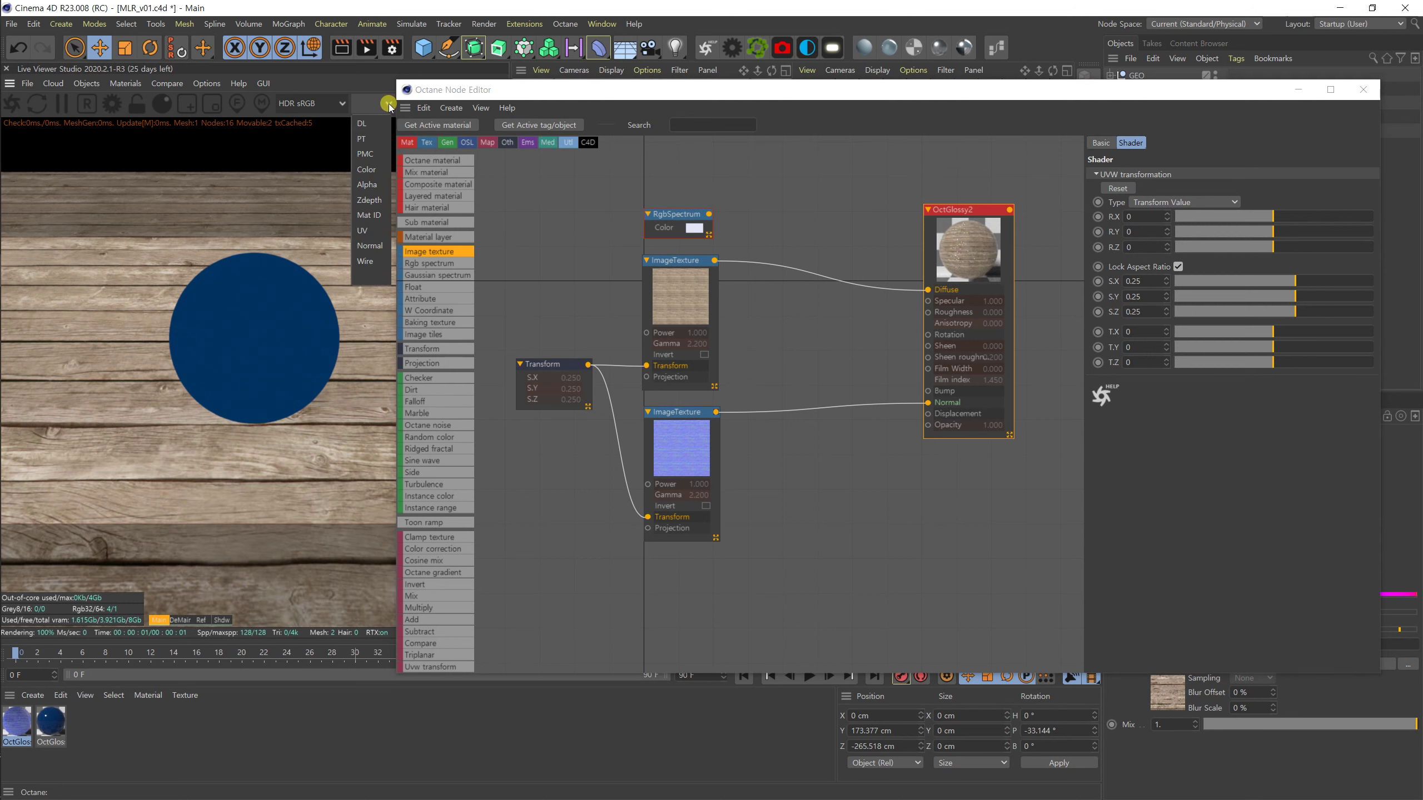
left_click(370, 138)
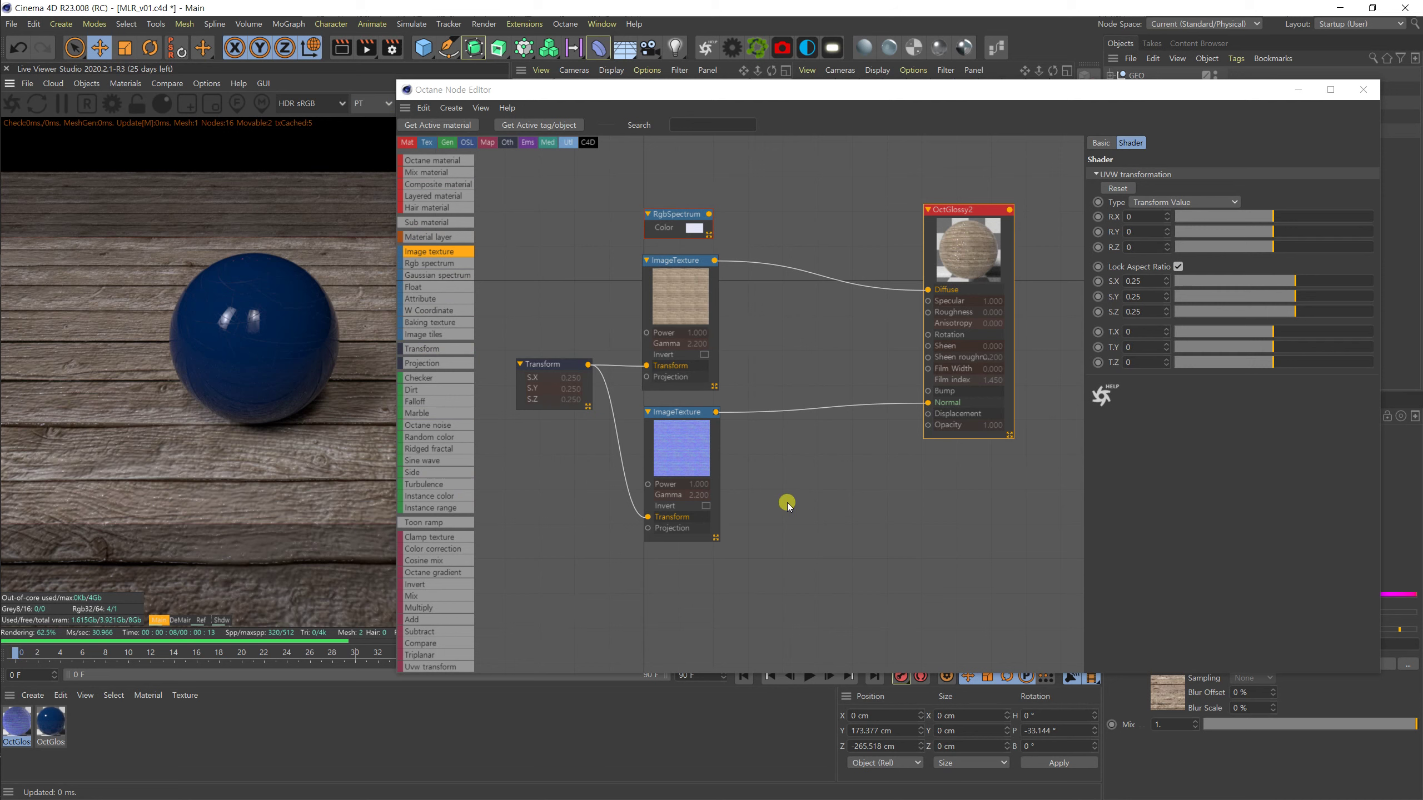
left_click_drag(928, 402, 893, 425)
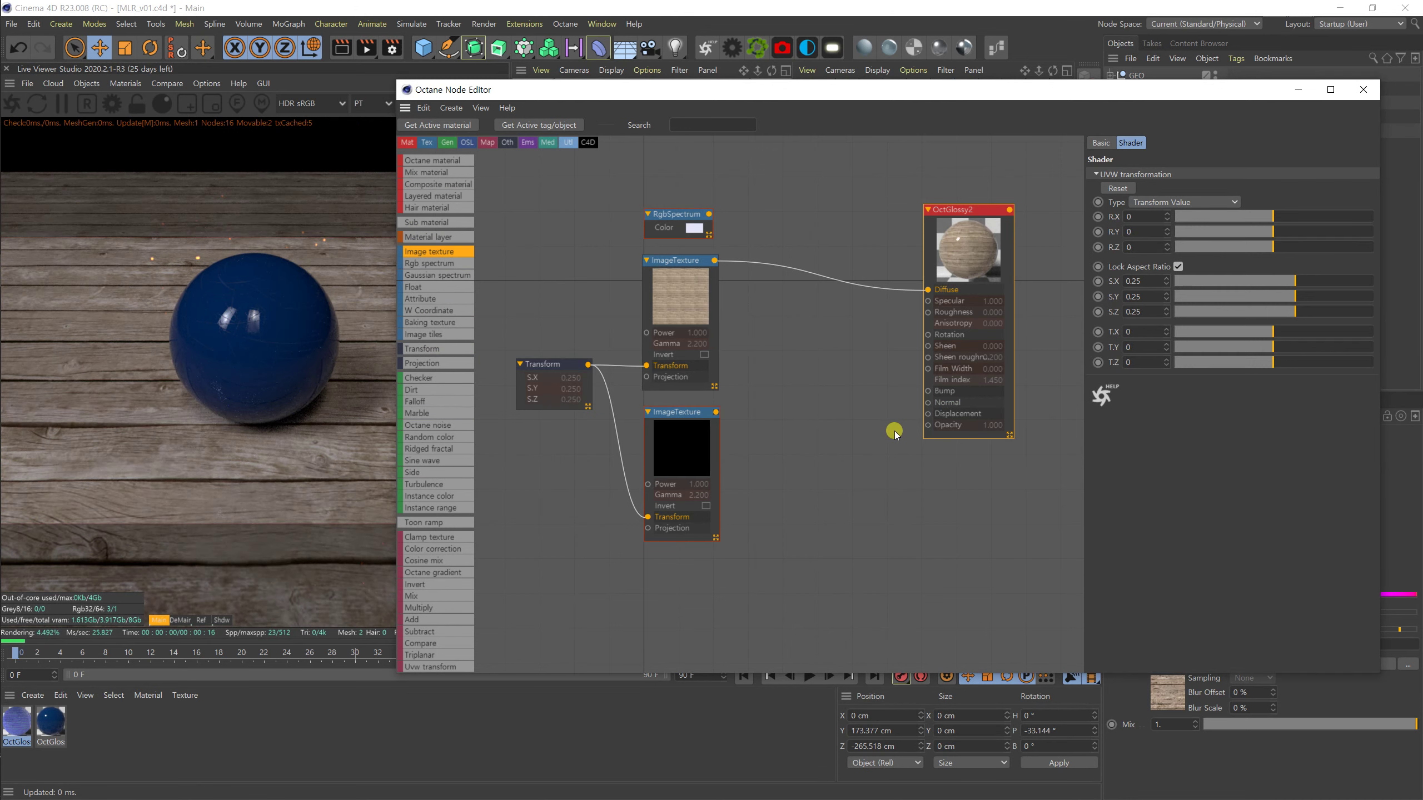
left_click_drag(715, 412, 926, 404)
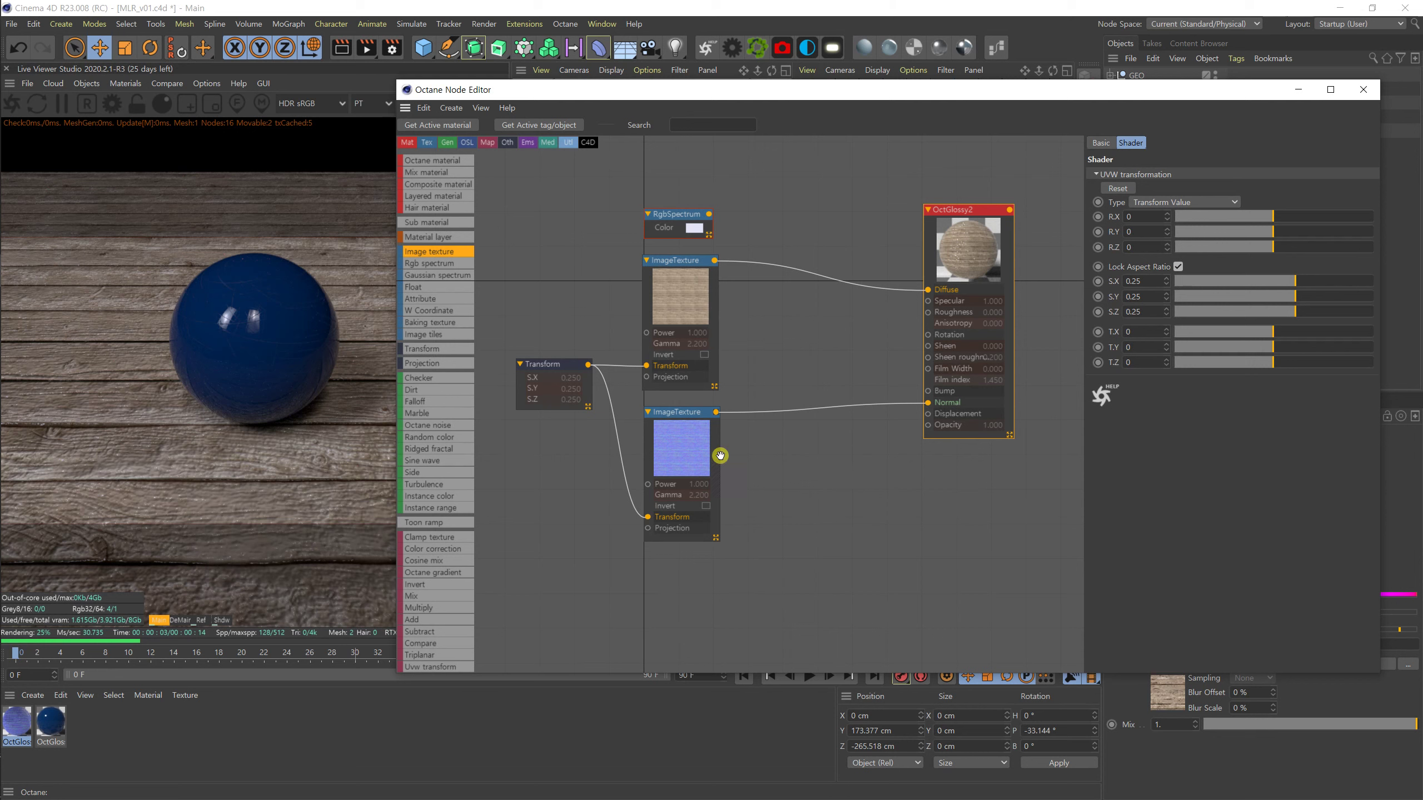
Set the Power of the normal map ImageTexture to 0.6.
left_click(698, 448)
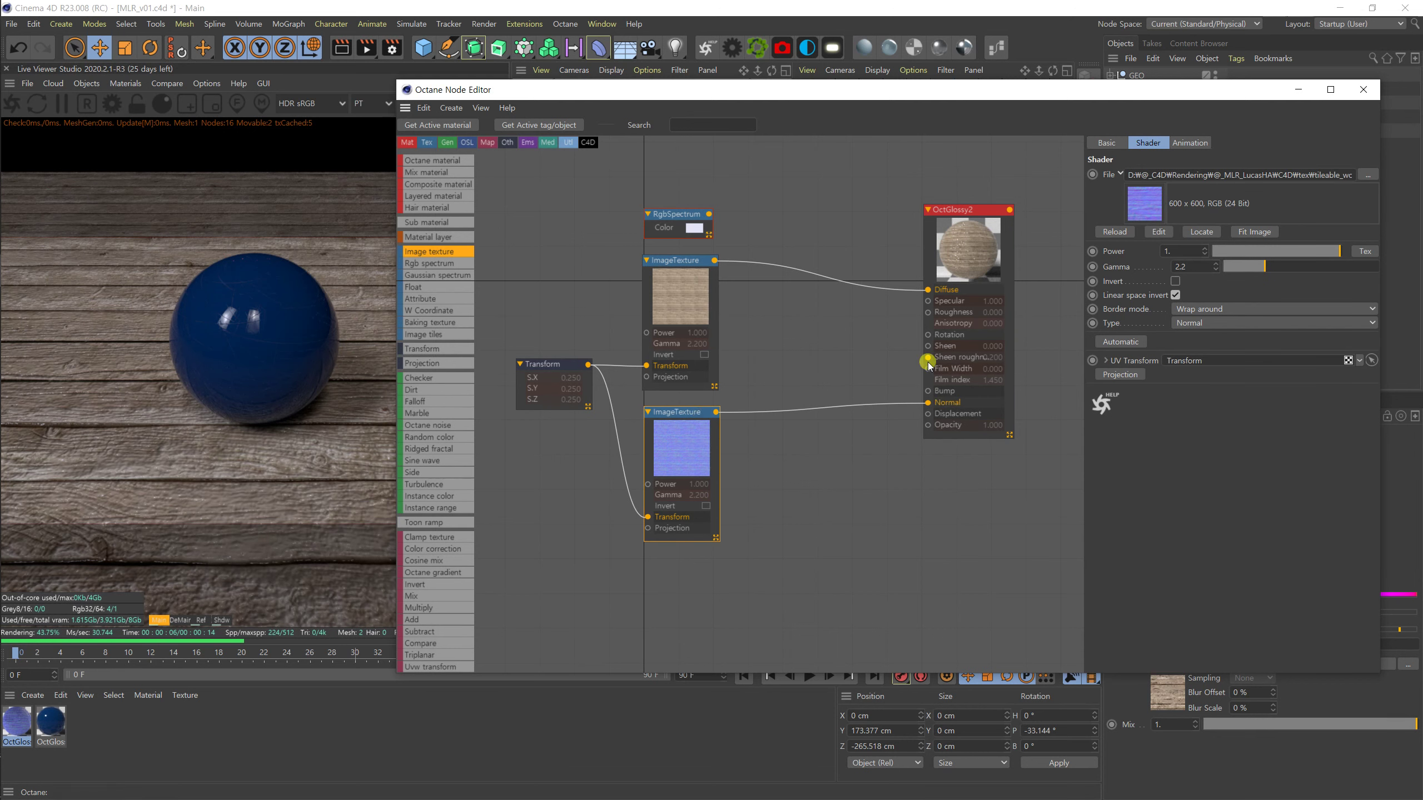
left_click(1177, 251)
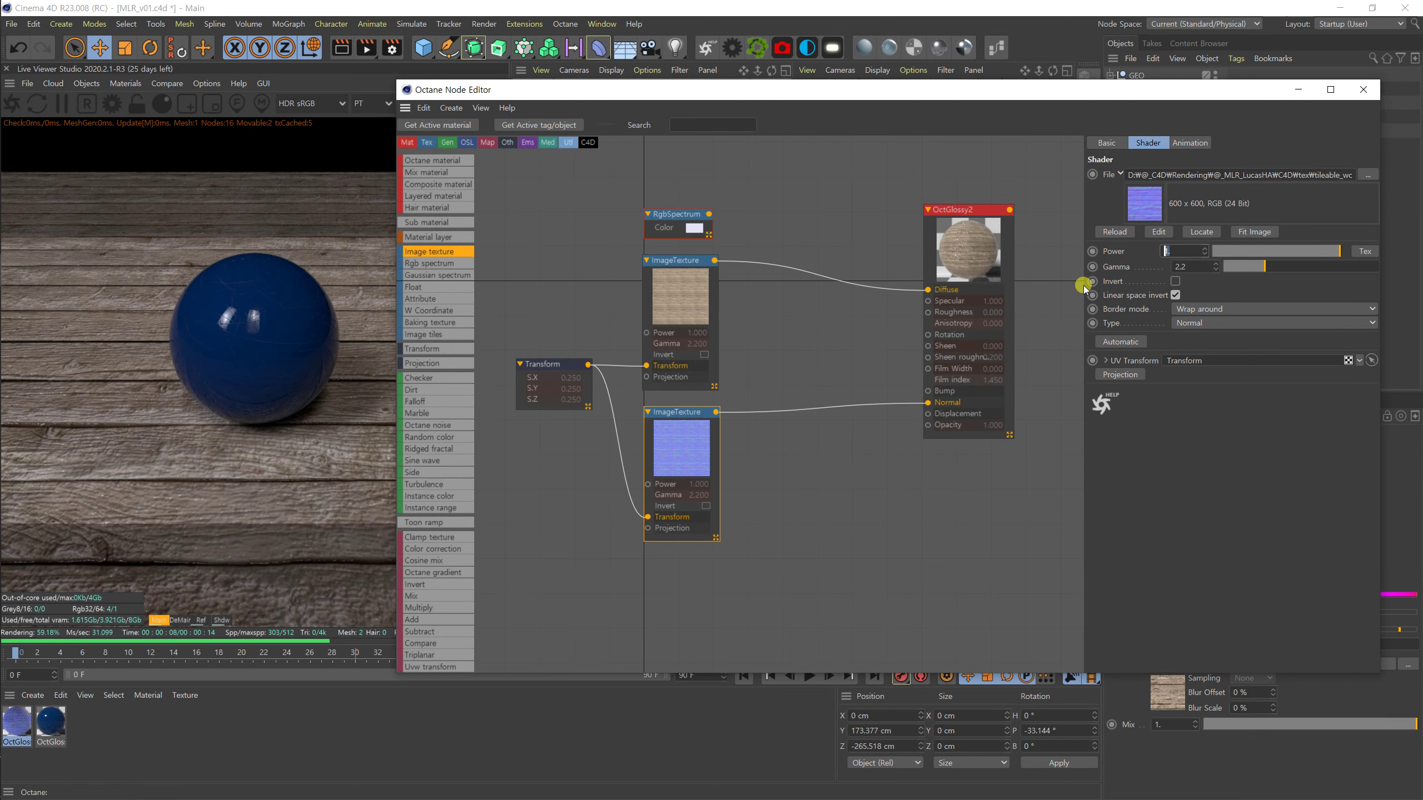
type(".6")
key("Return")
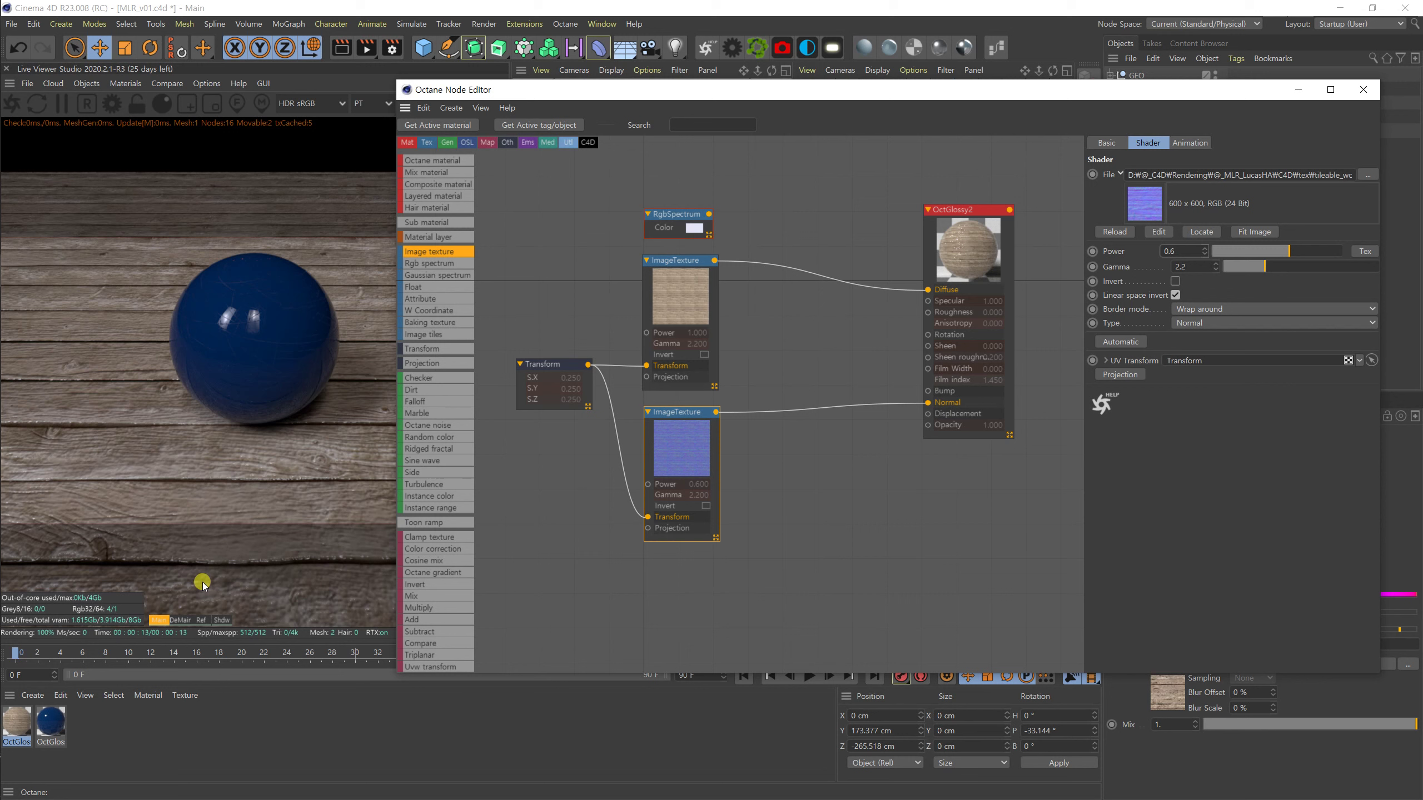
Compare the denoised and main render passes, and check the denoised ground with the normal map unlinked and relinked.
left_click(182, 620)
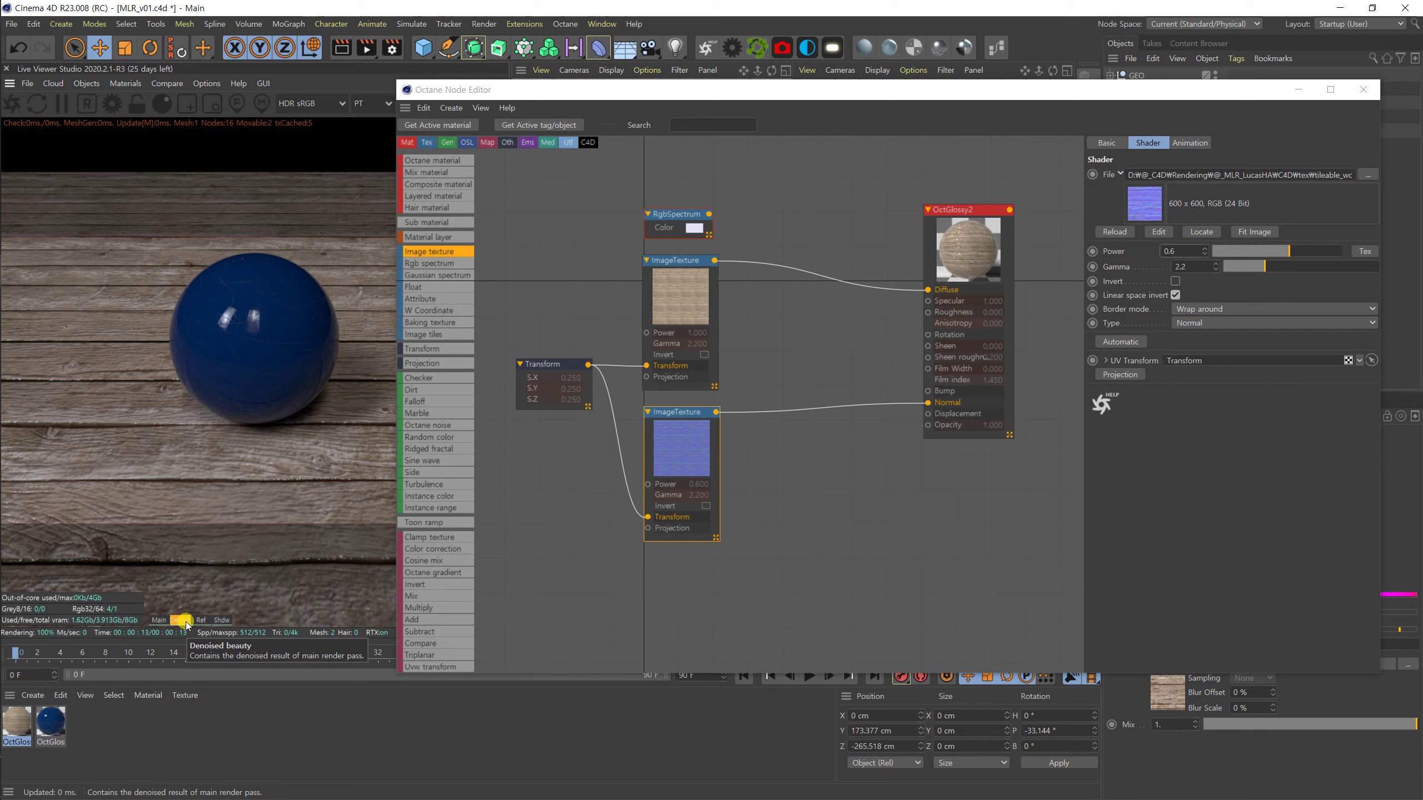
left_click(158, 620)
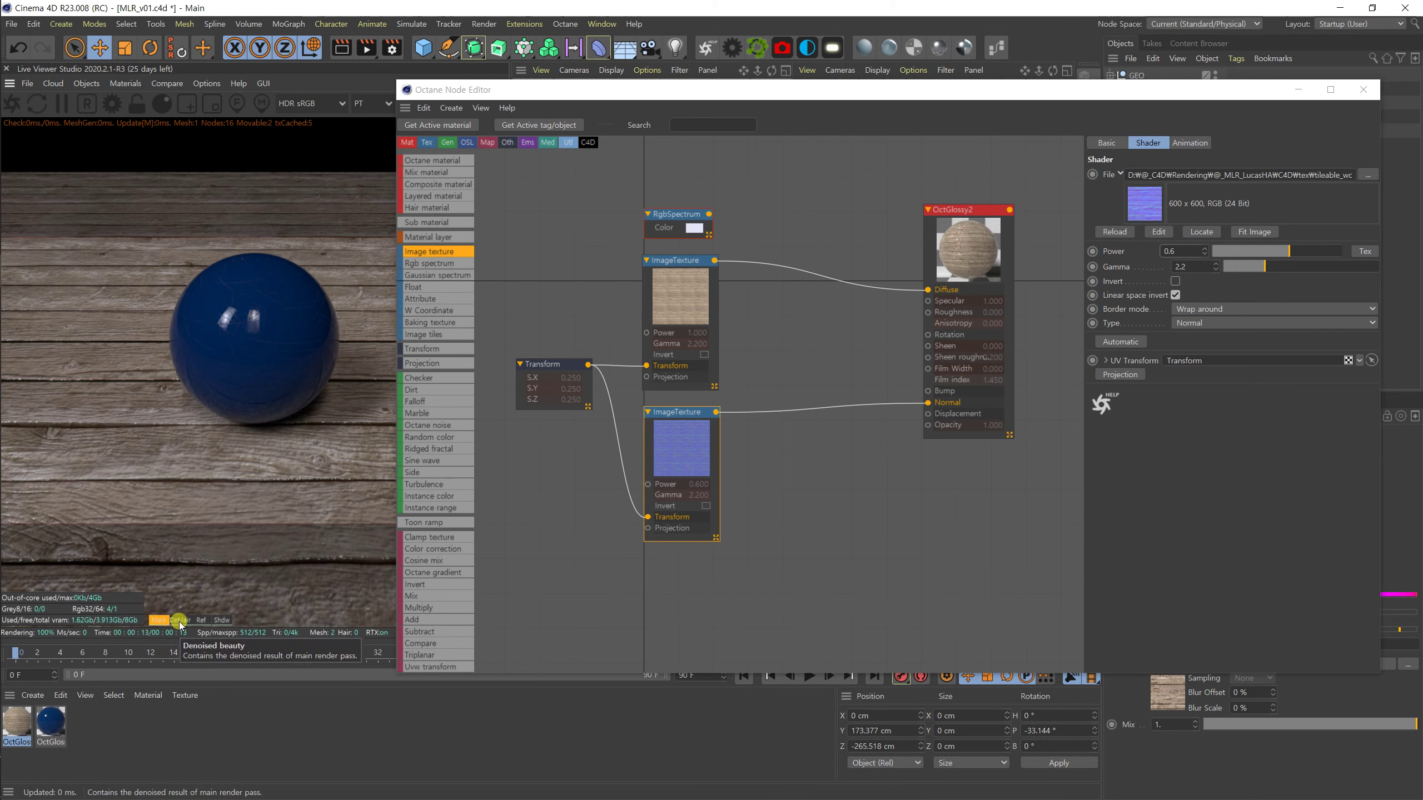
left_click(180, 620)
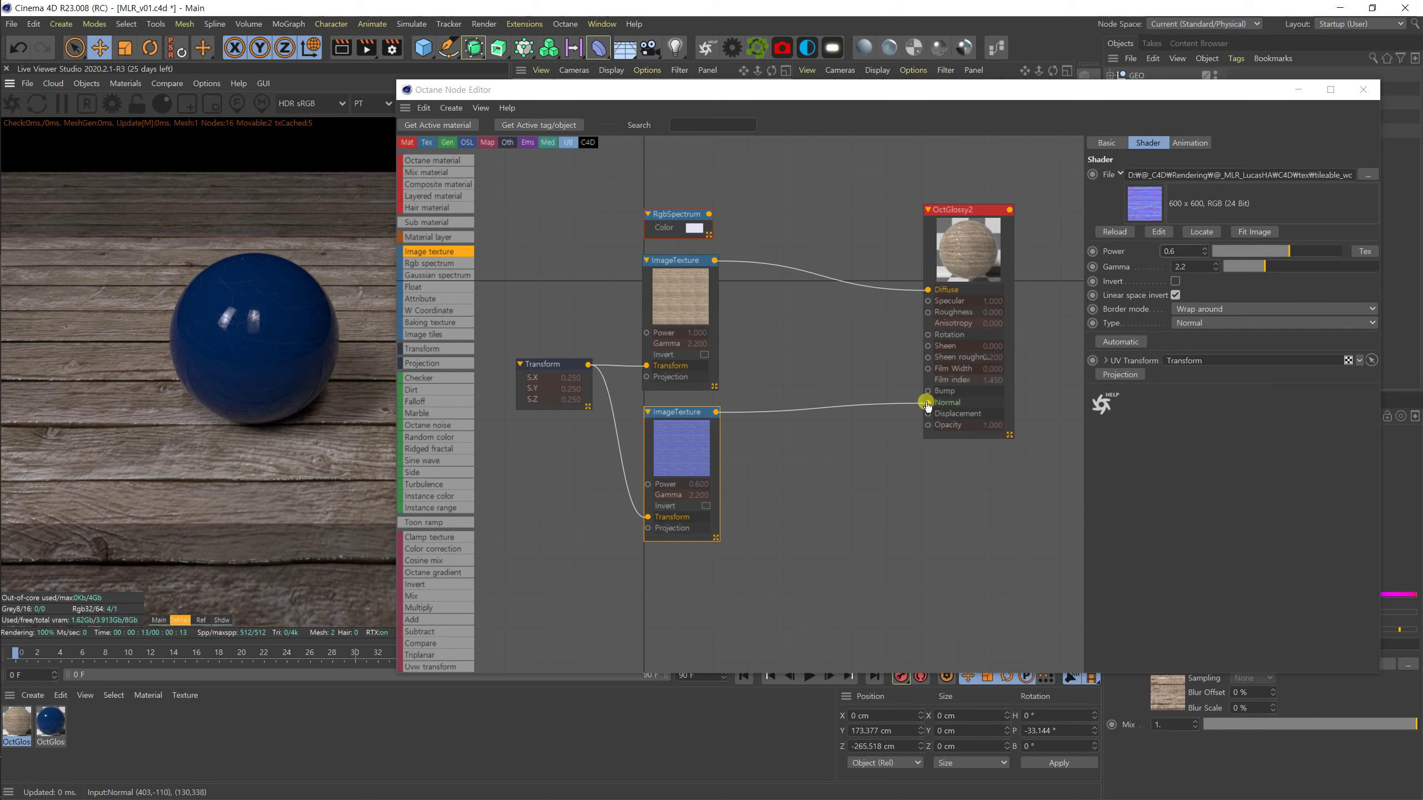
left_click_drag(926, 402, 873, 404)
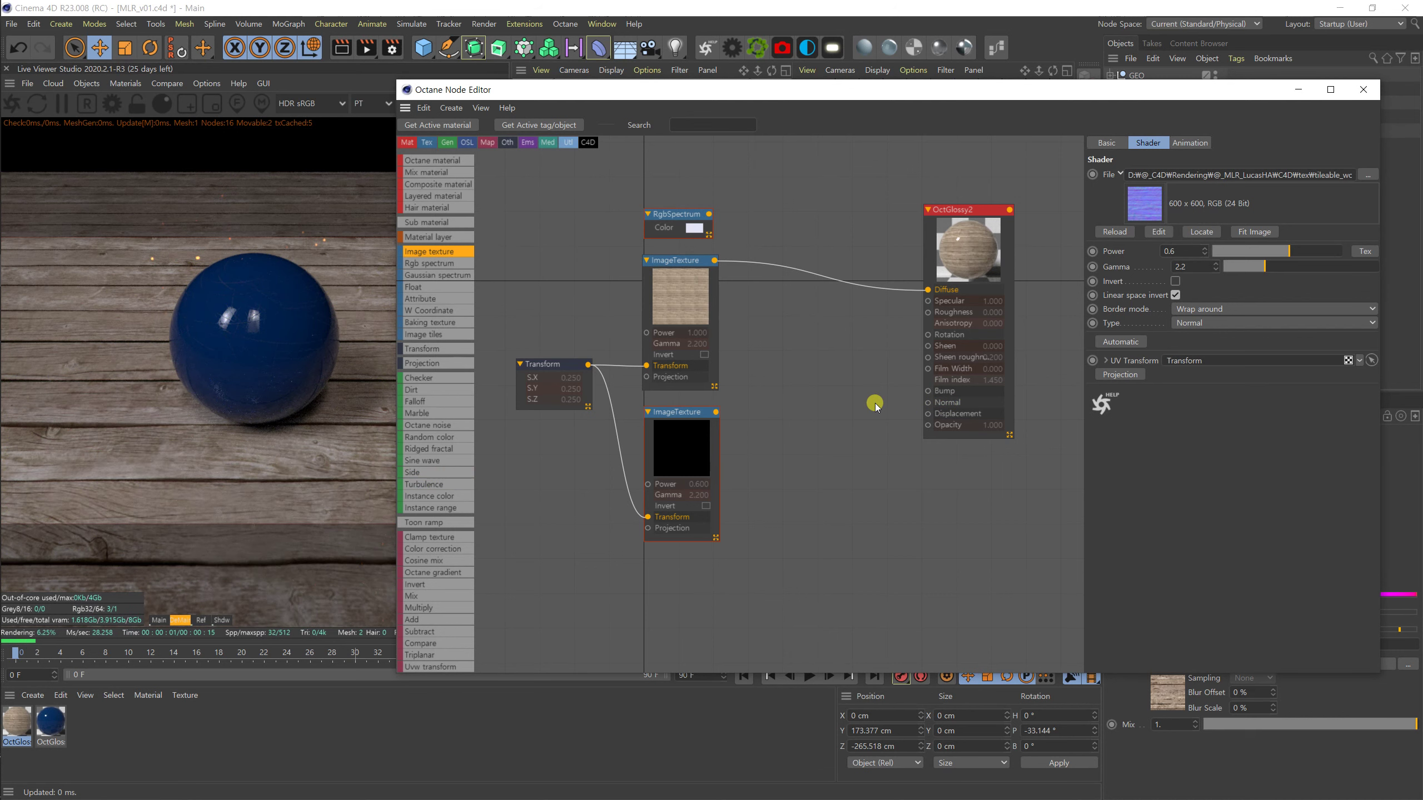
left_click_drag(716, 412, 927, 403)
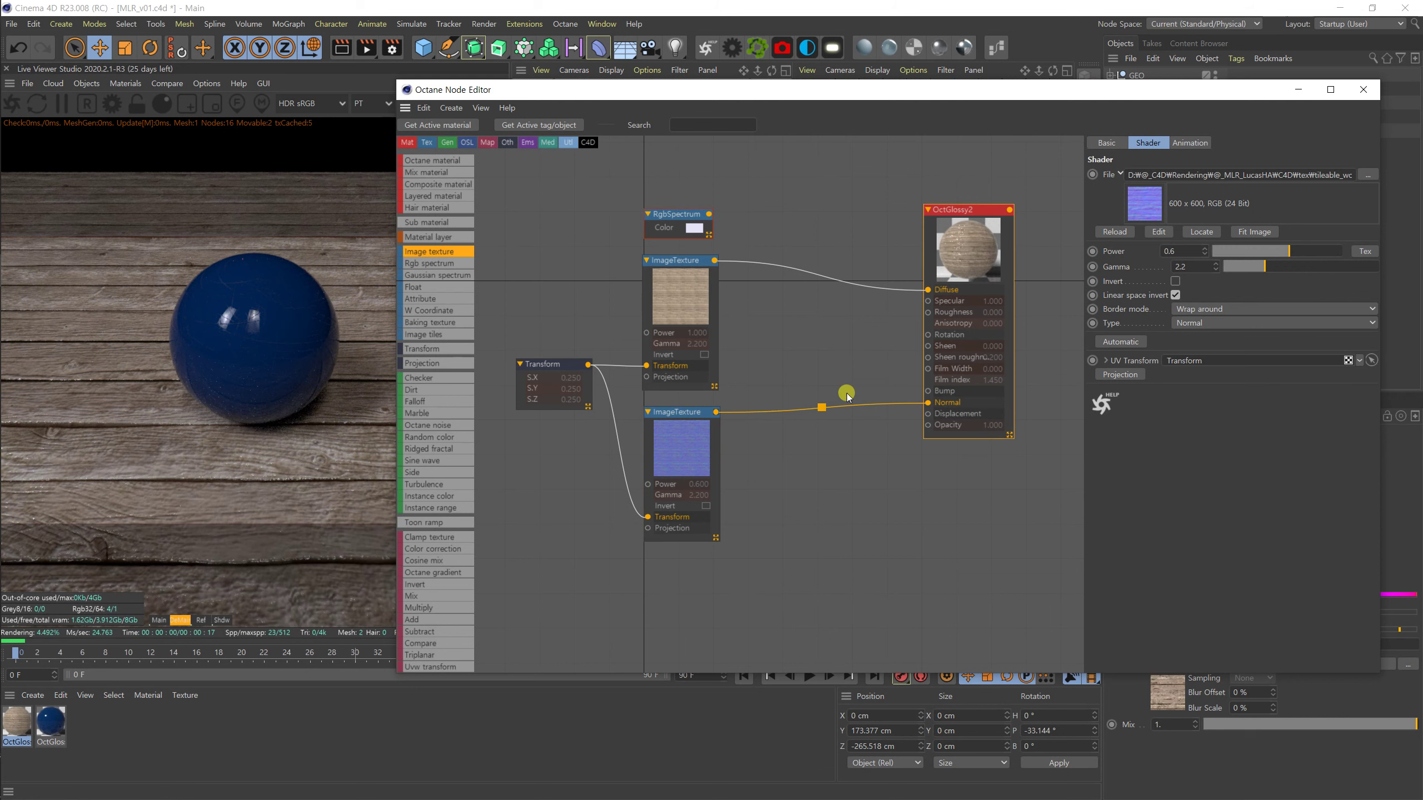
Try the normal map ImageTexture's Power at 0.3 and at 0.5.
left_click(1175, 251)
type(".3")
key("Return")
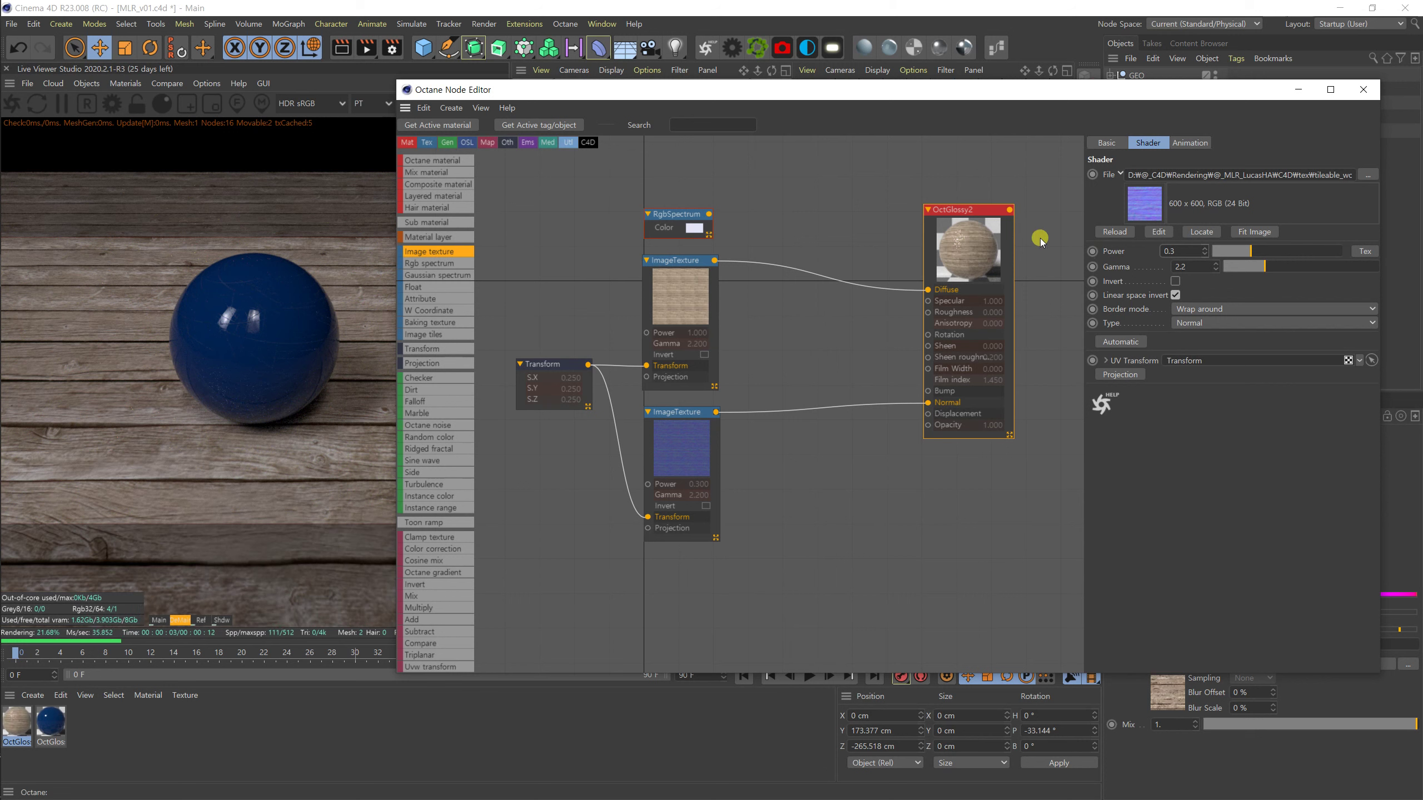
left_click(1166, 252)
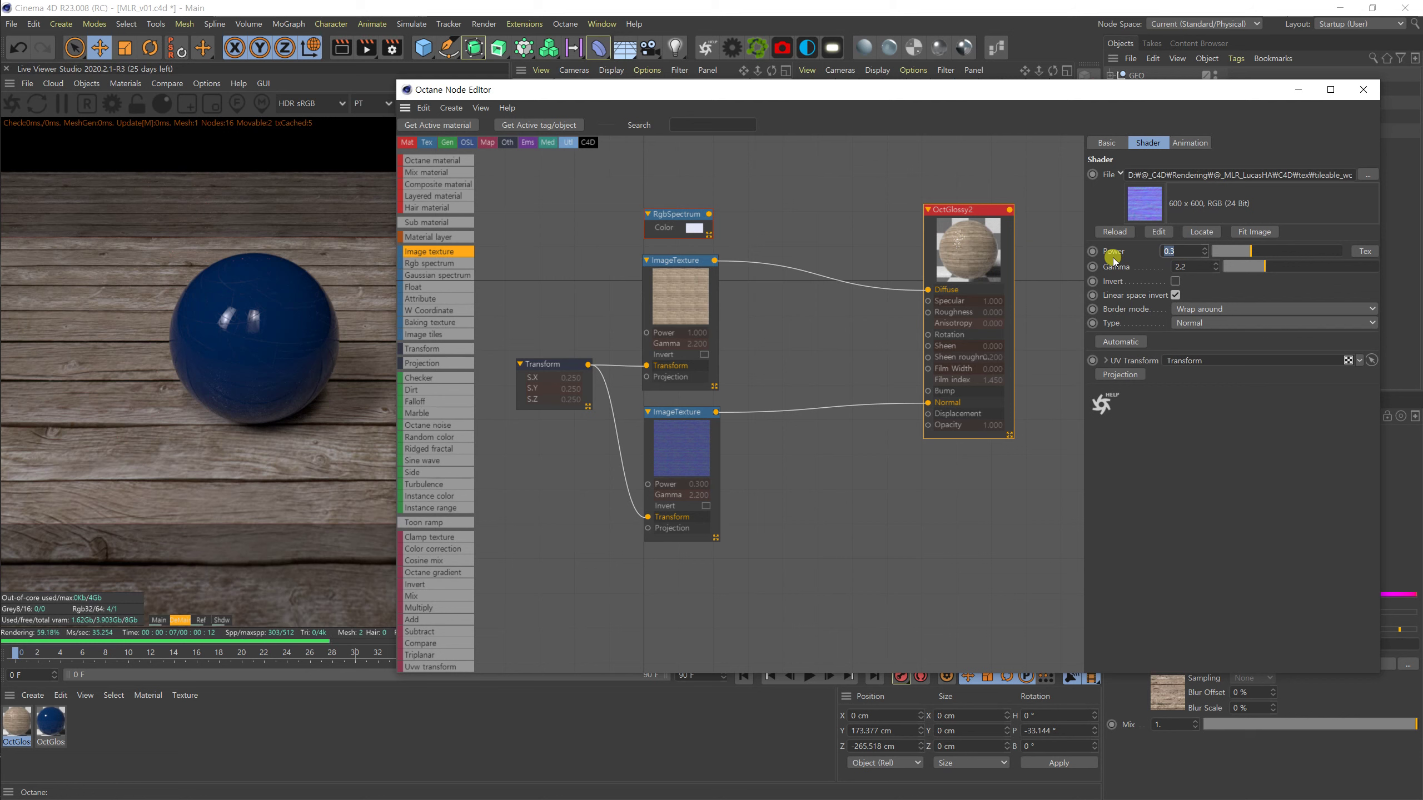
type("0.5")
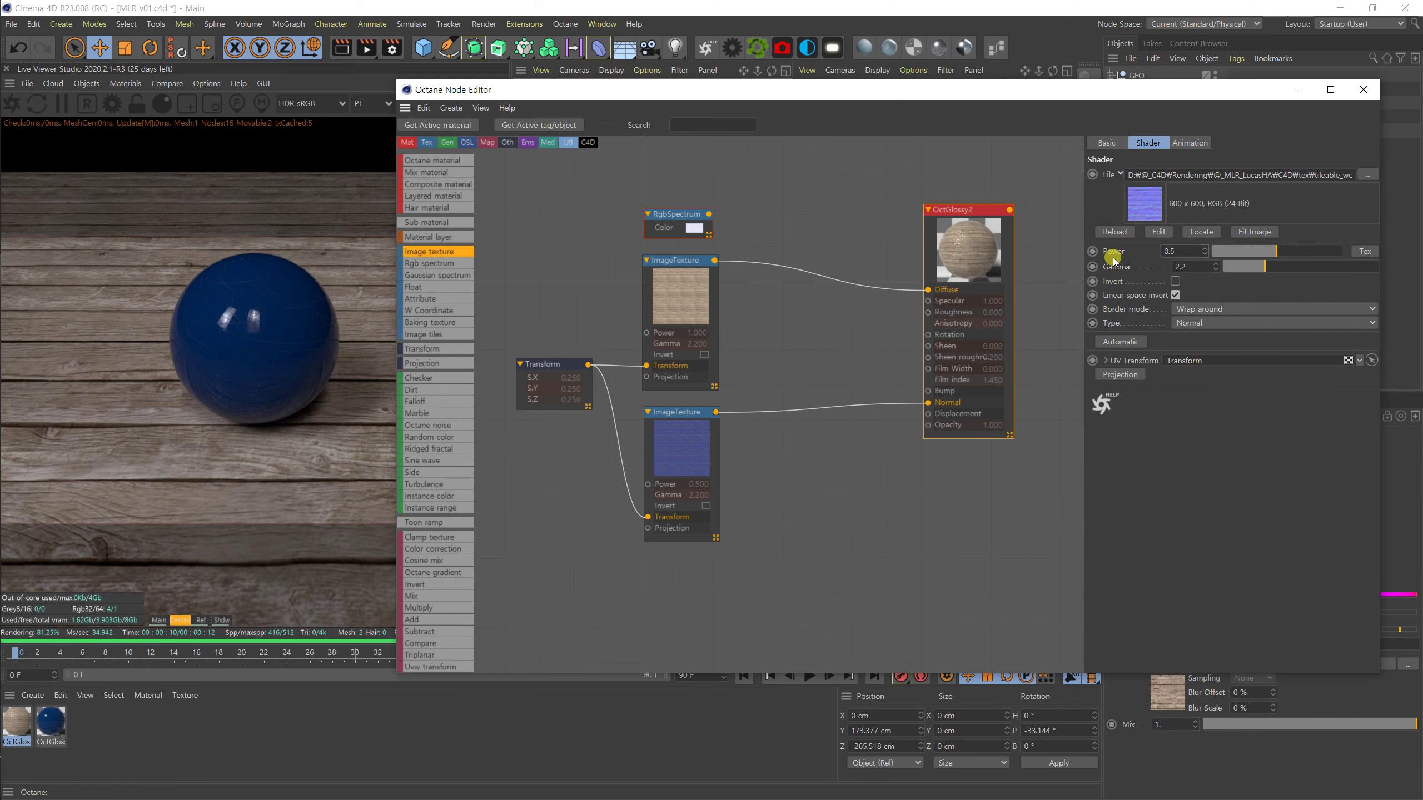
key("Return")
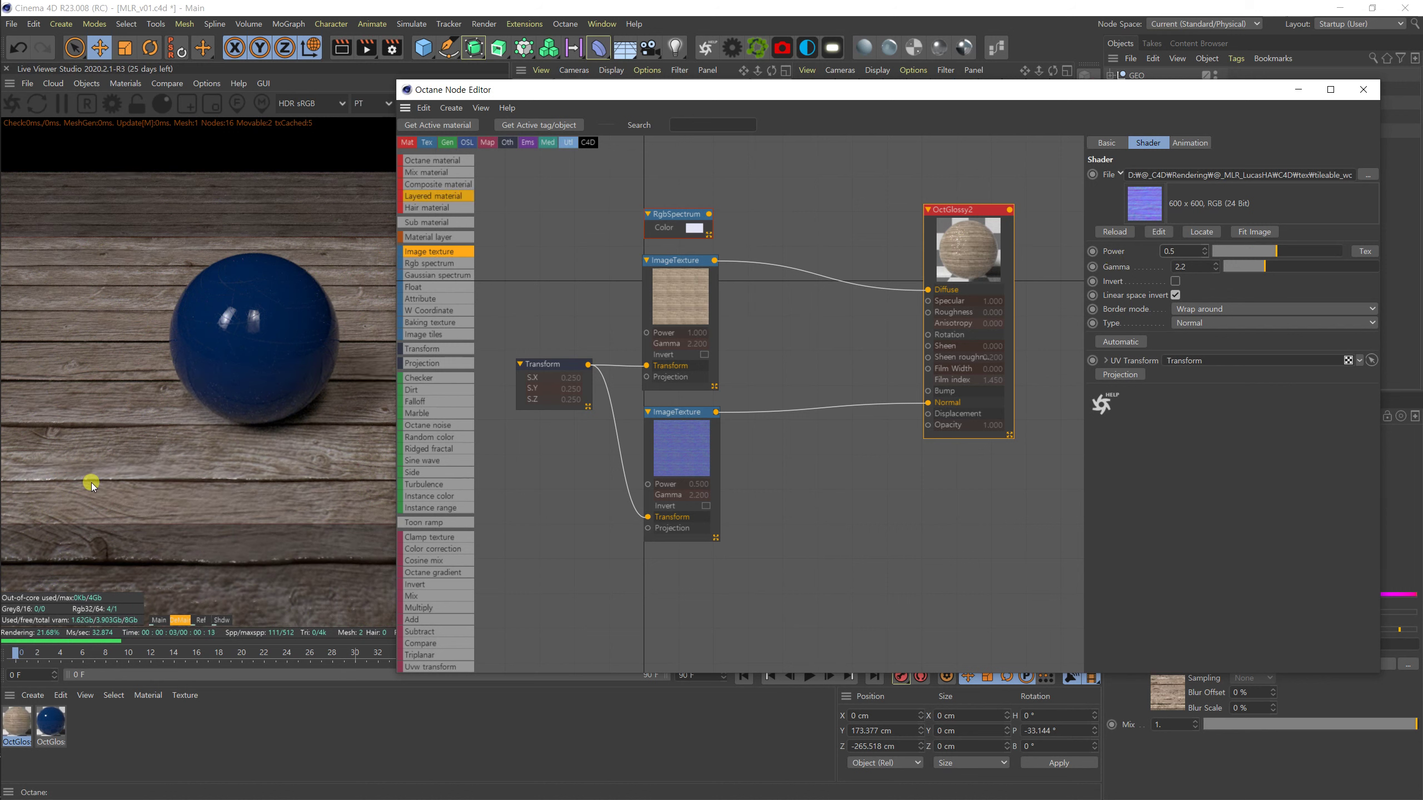
Set the normal map's Power to 0.4 and compare the ground with it unlinked and relinked to the Normal input.
double_click(1181, 251)
type(".4")
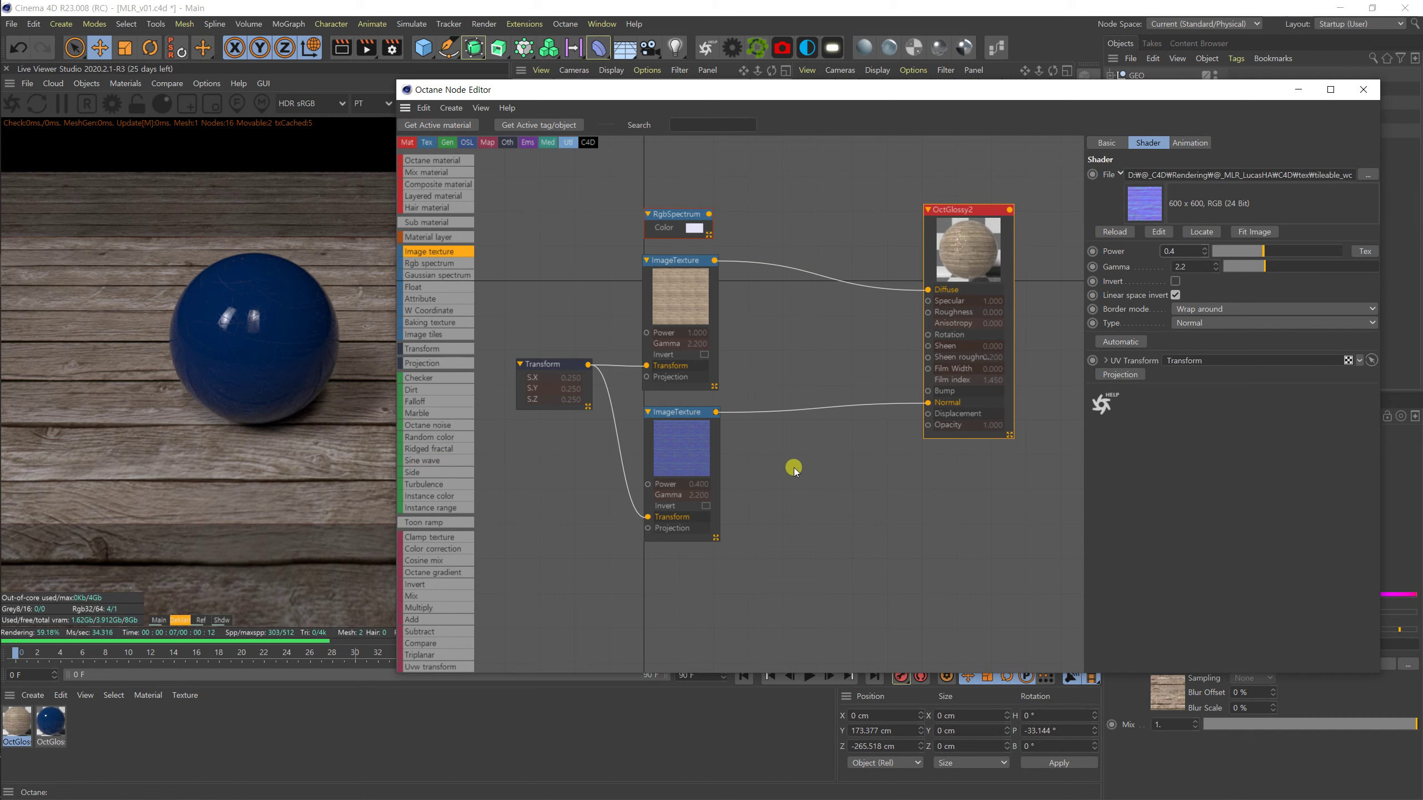
left_click_drag(928, 405, 879, 407)
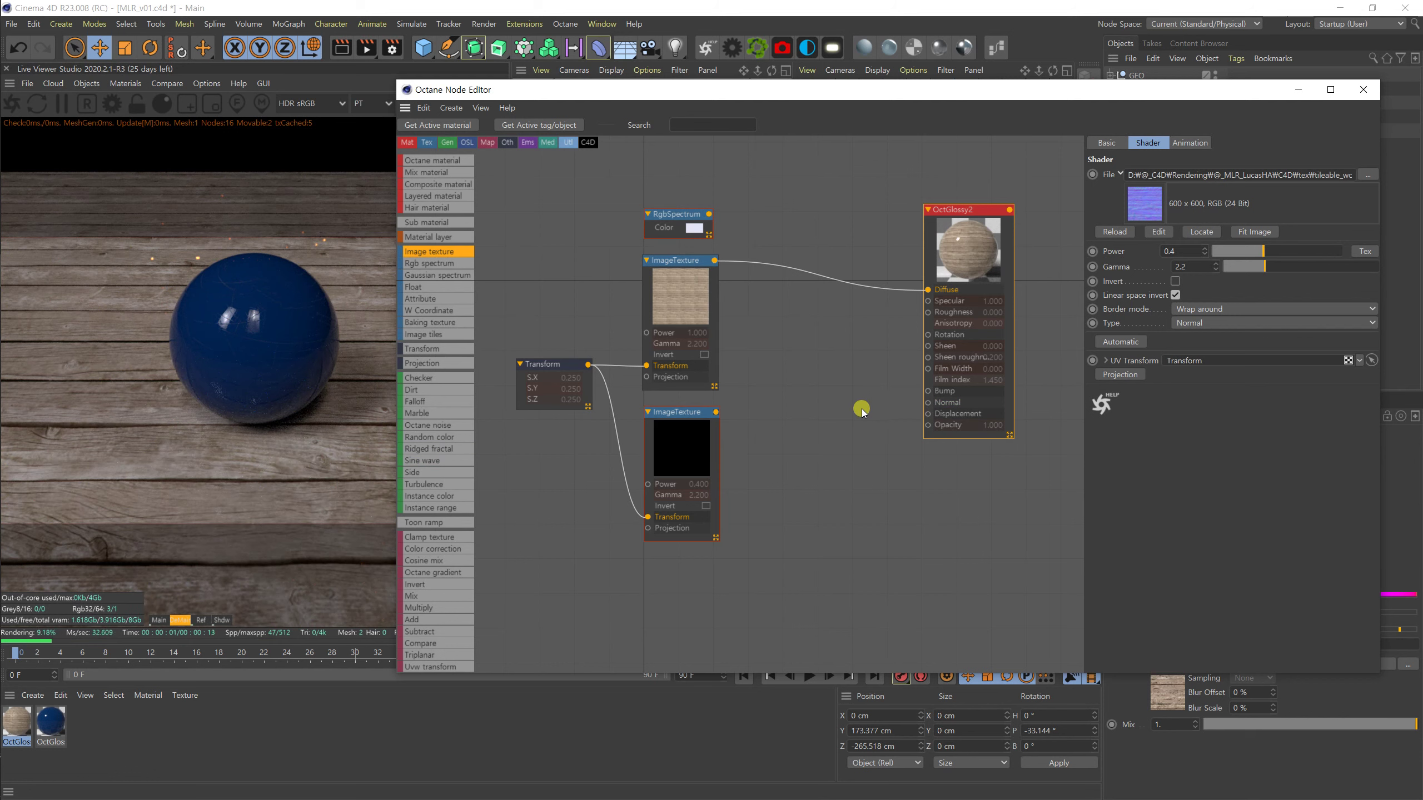
left_click_drag(715, 411, 927, 403)
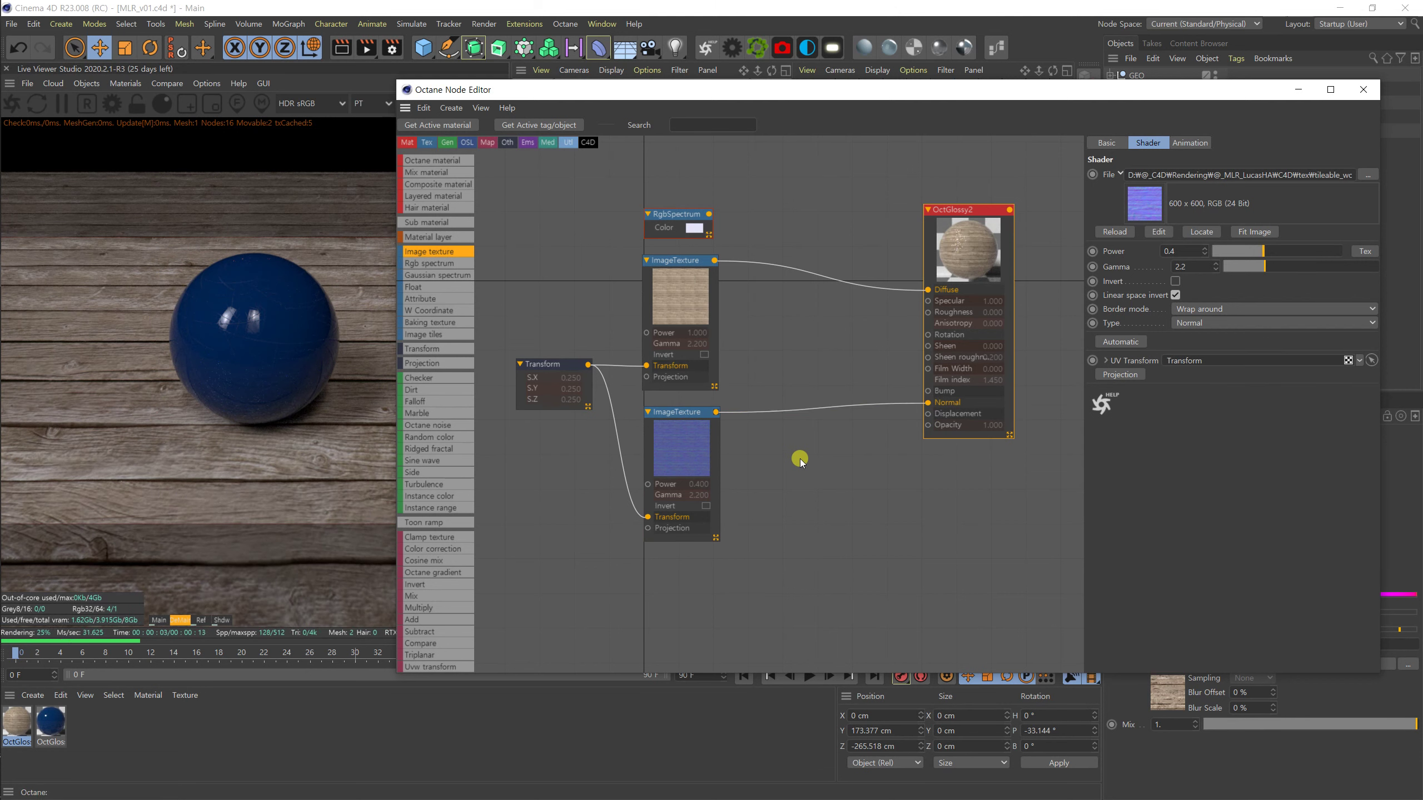
Link the wood ImageTexture to OctGlossy2's Bump input as well and insert an Octane gradient node into that connection.
left_click(695, 300)
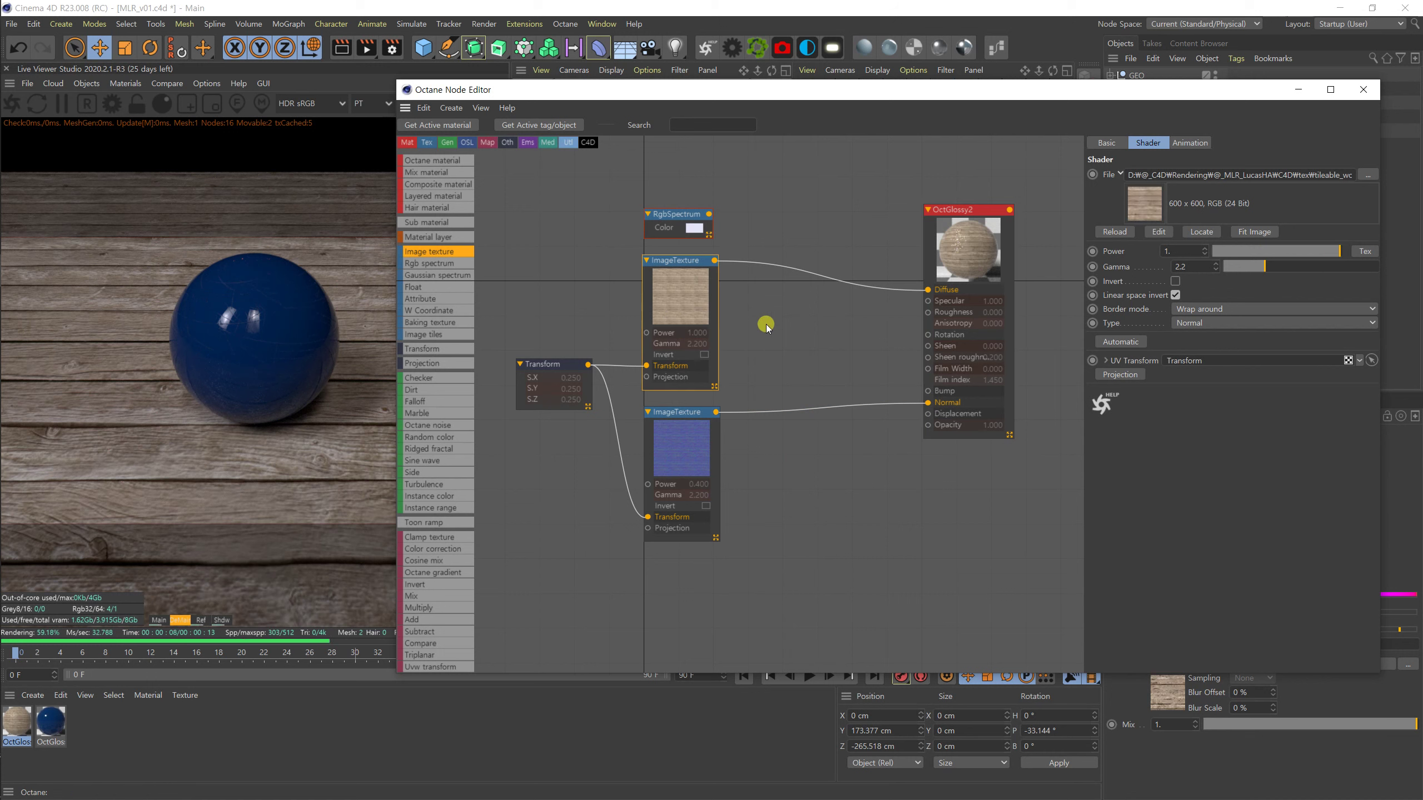
left_click_drag(715, 261, 927, 394)
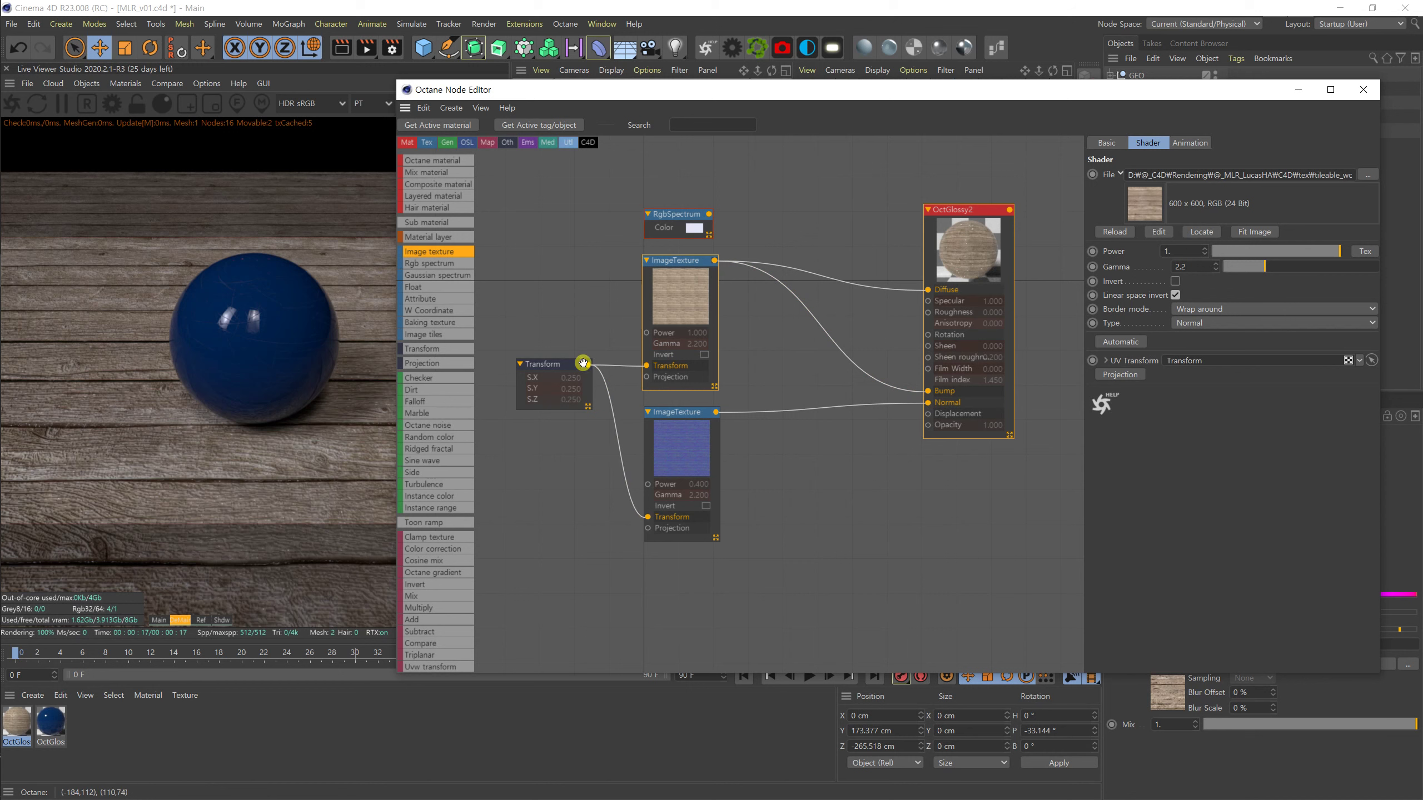
left_click_drag(436, 567, 805, 311)
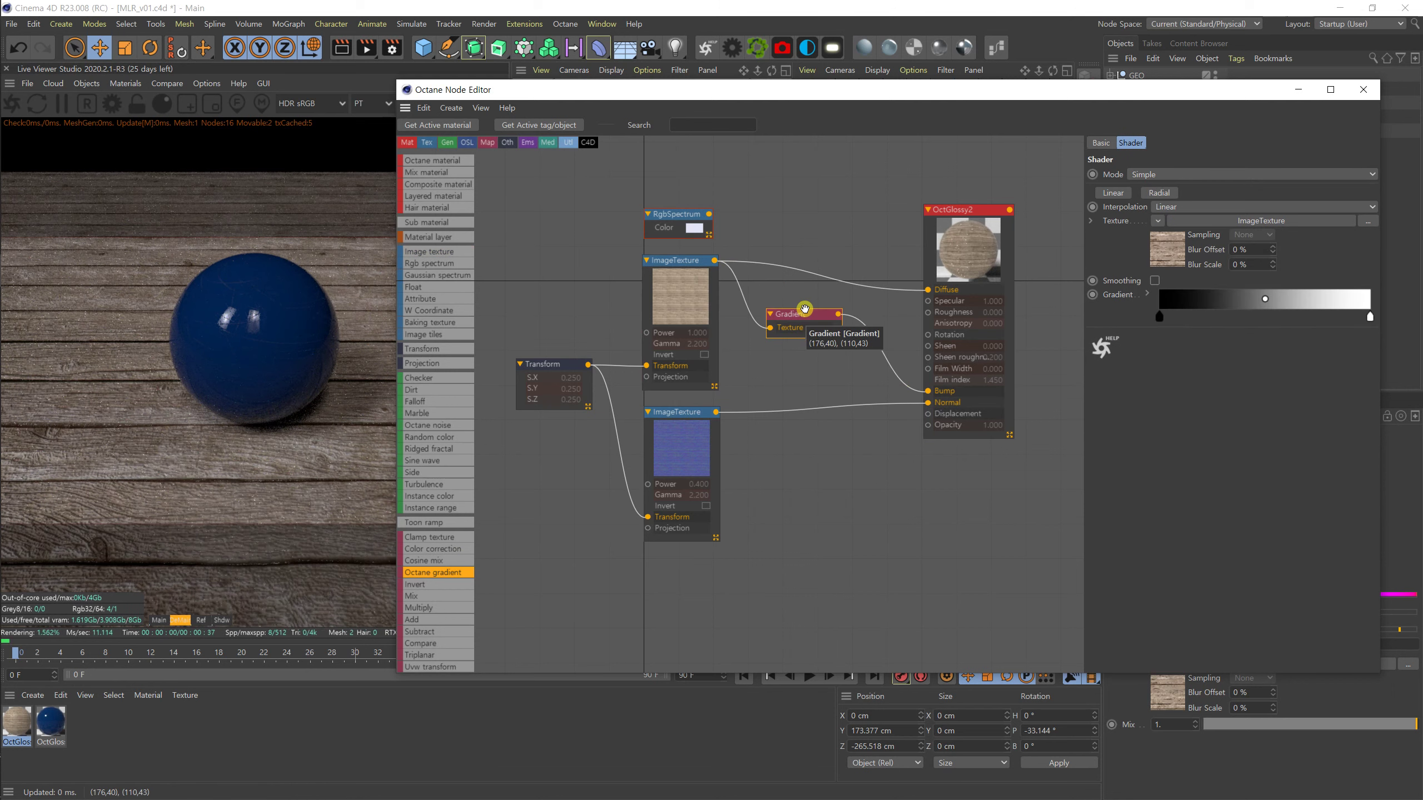
Solo the Gradient node and display the main render pass in the Live Viewer.
right_click(805, 313)
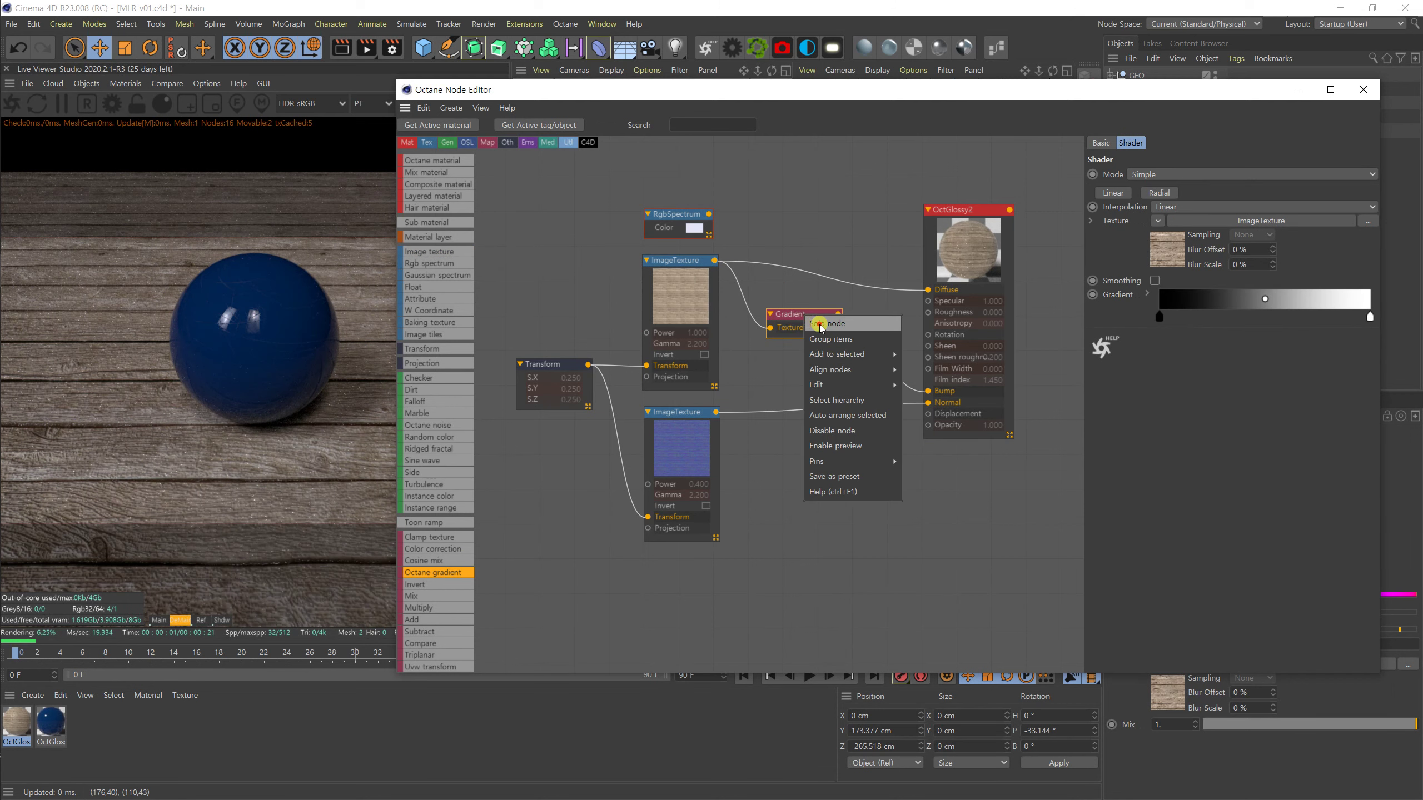
left_click(819, 324)
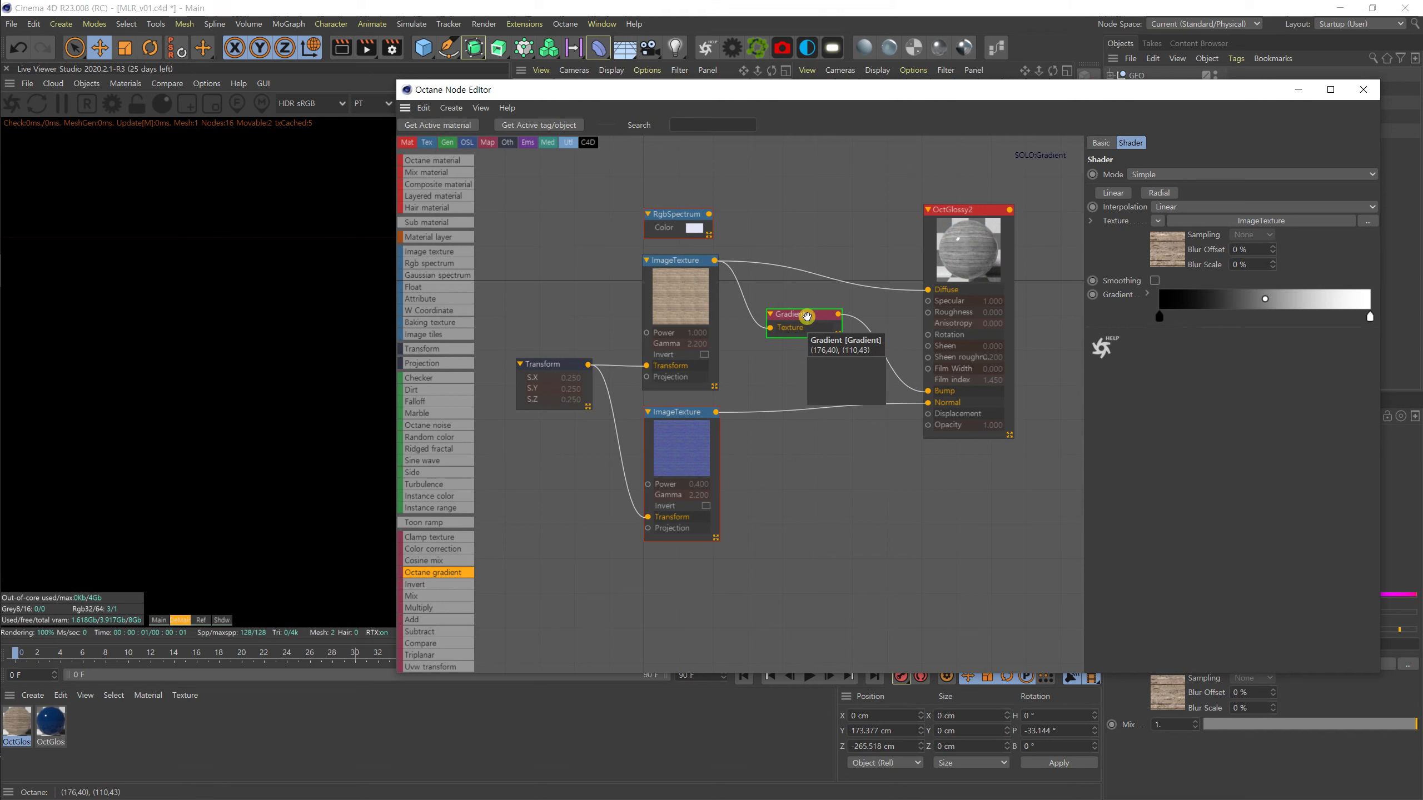
left_click(158, 620)
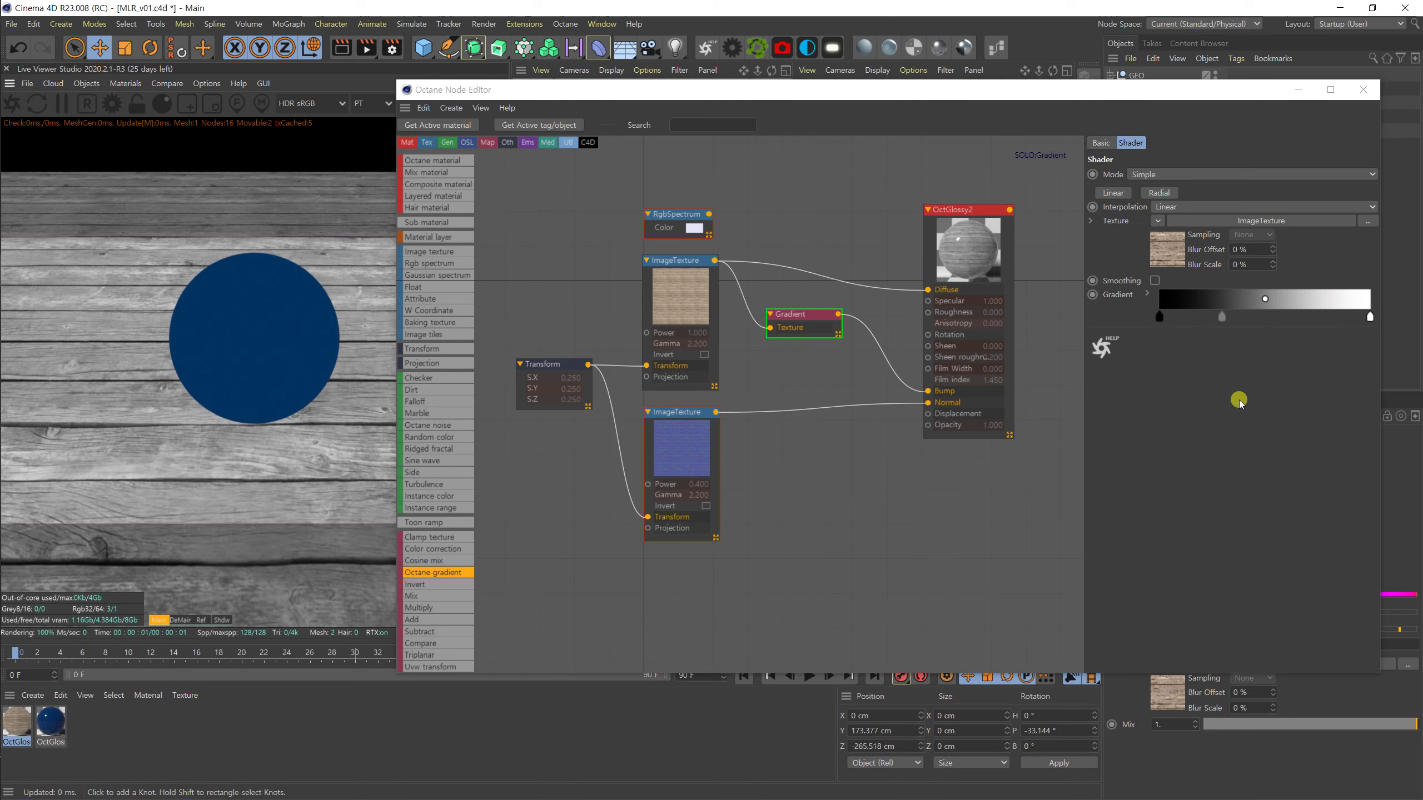
Try a green colour with H 116°, S 70% and V 73% on the gradient's black knot.
double_click(1159, 318)
left_click(1148, 332)
left_click(1232, 346)
left_click(1239, 361)
left_click(1135, 385)
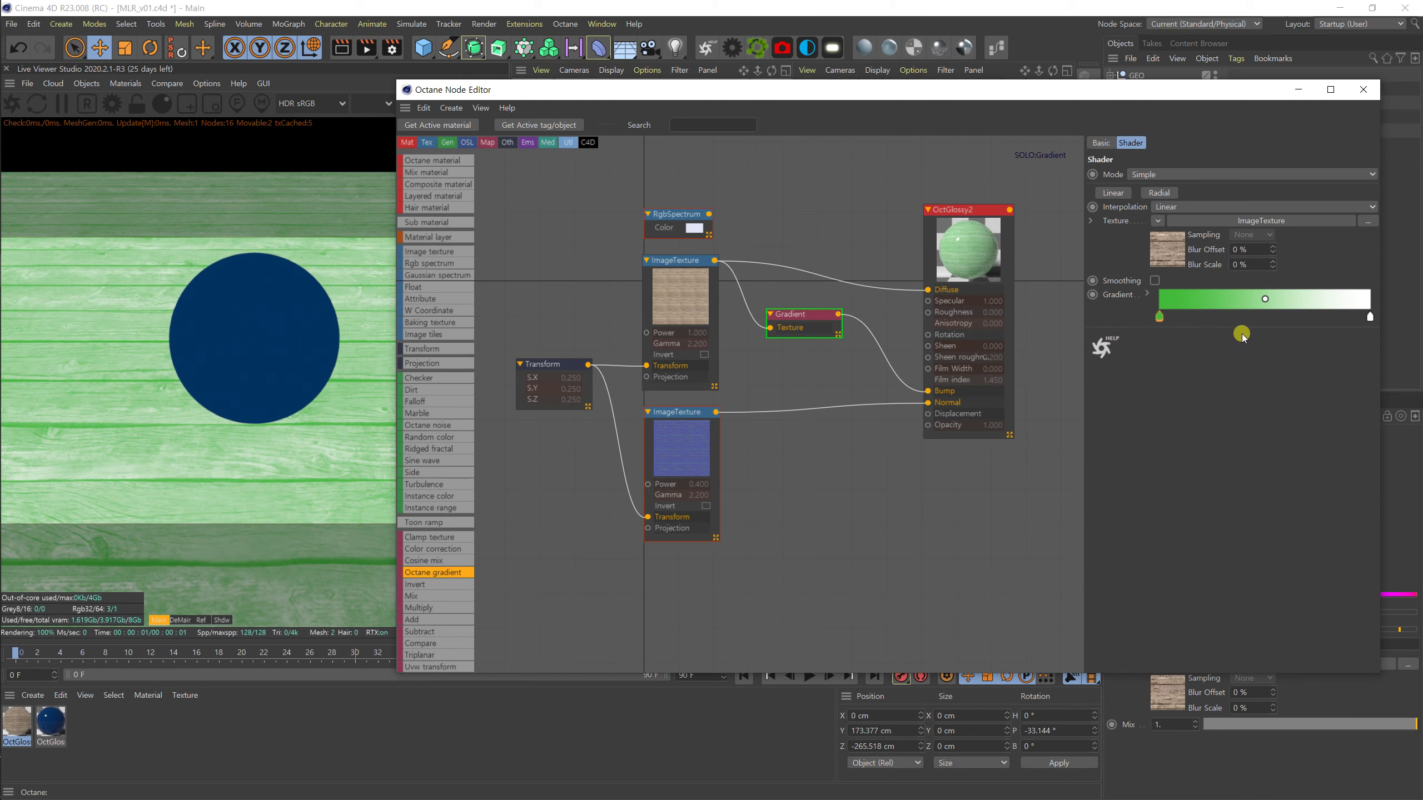
left_click(947, 395)
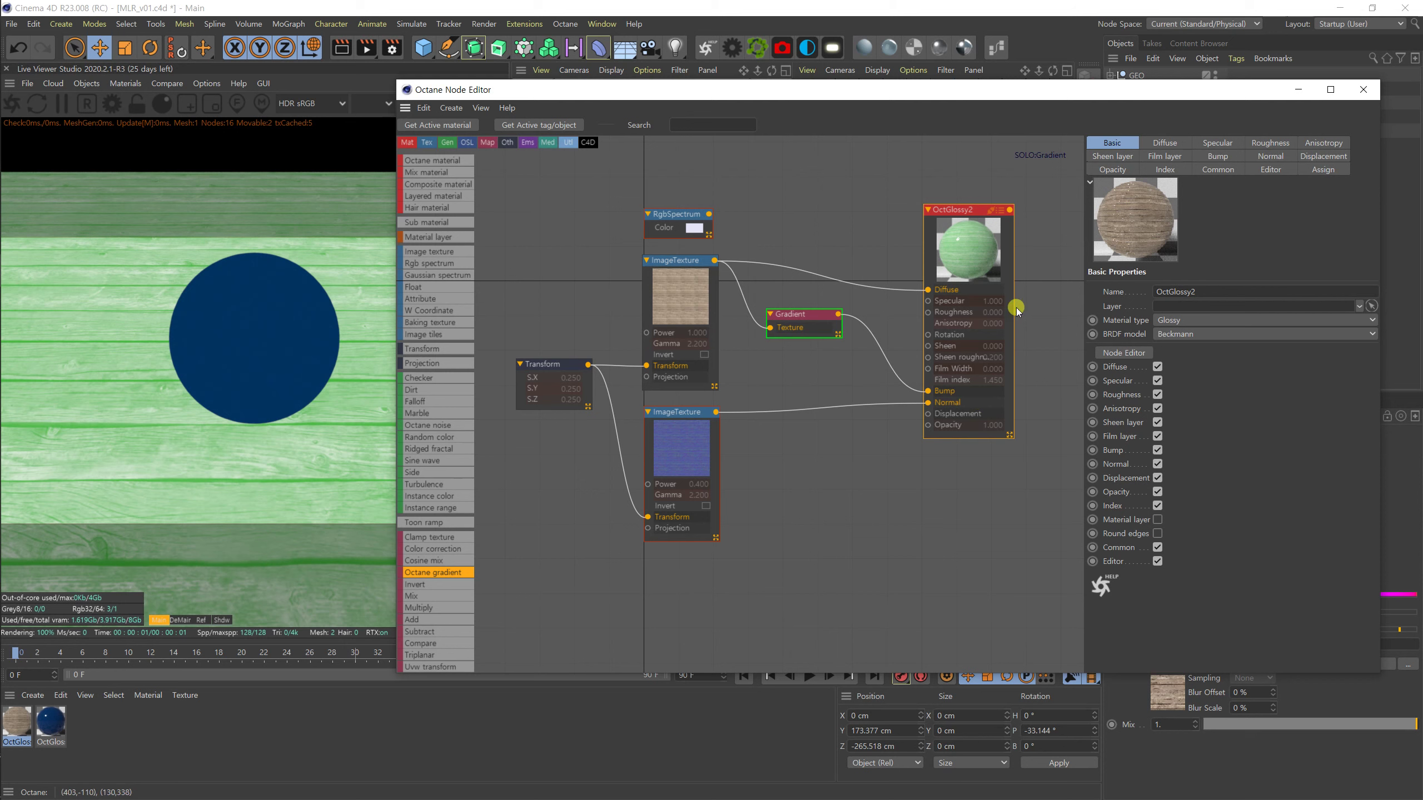
left_click(1033, 310)
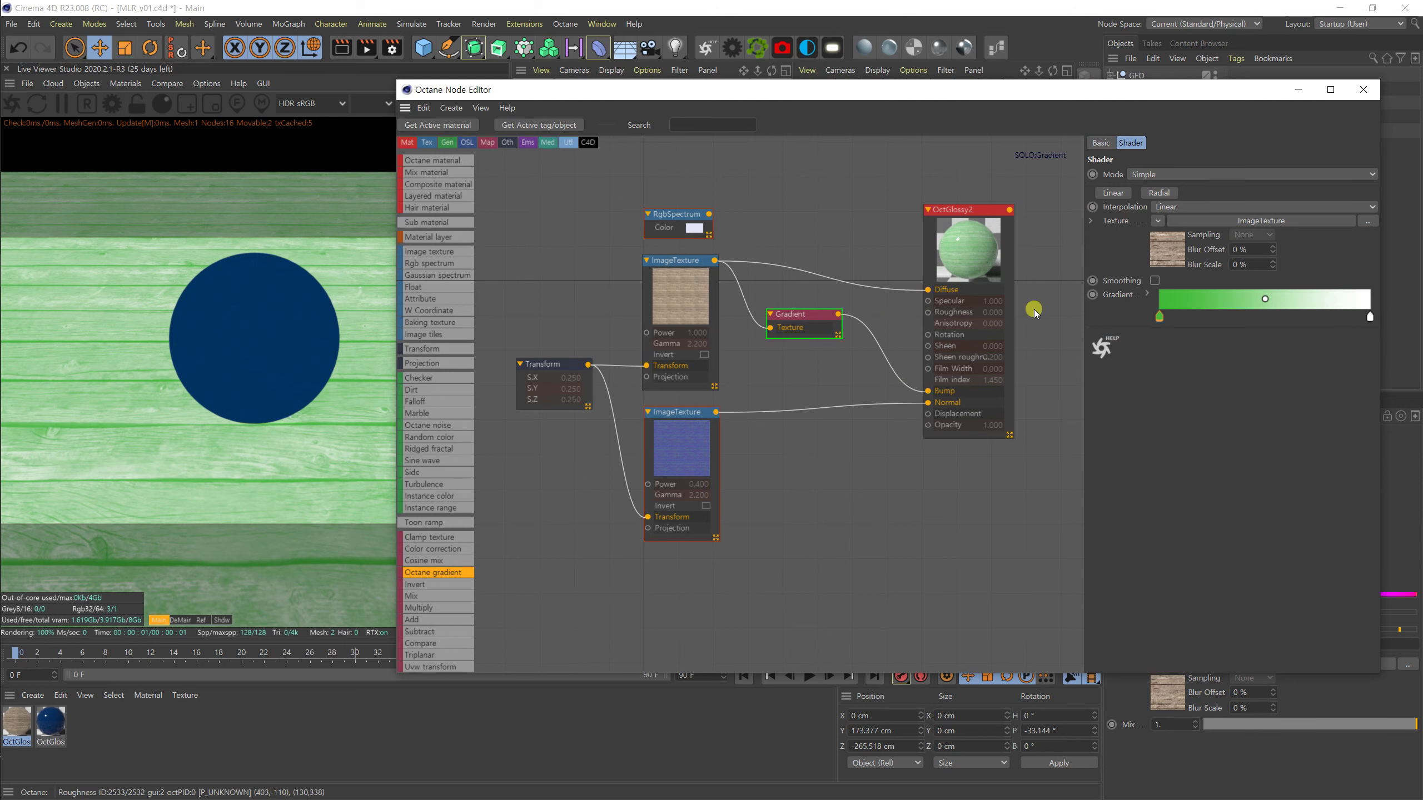
Change the gradient's green knot to dark grey, RGB 36, 36, 36, and disable solo on the Gradient node.
double_click(1158, 317)
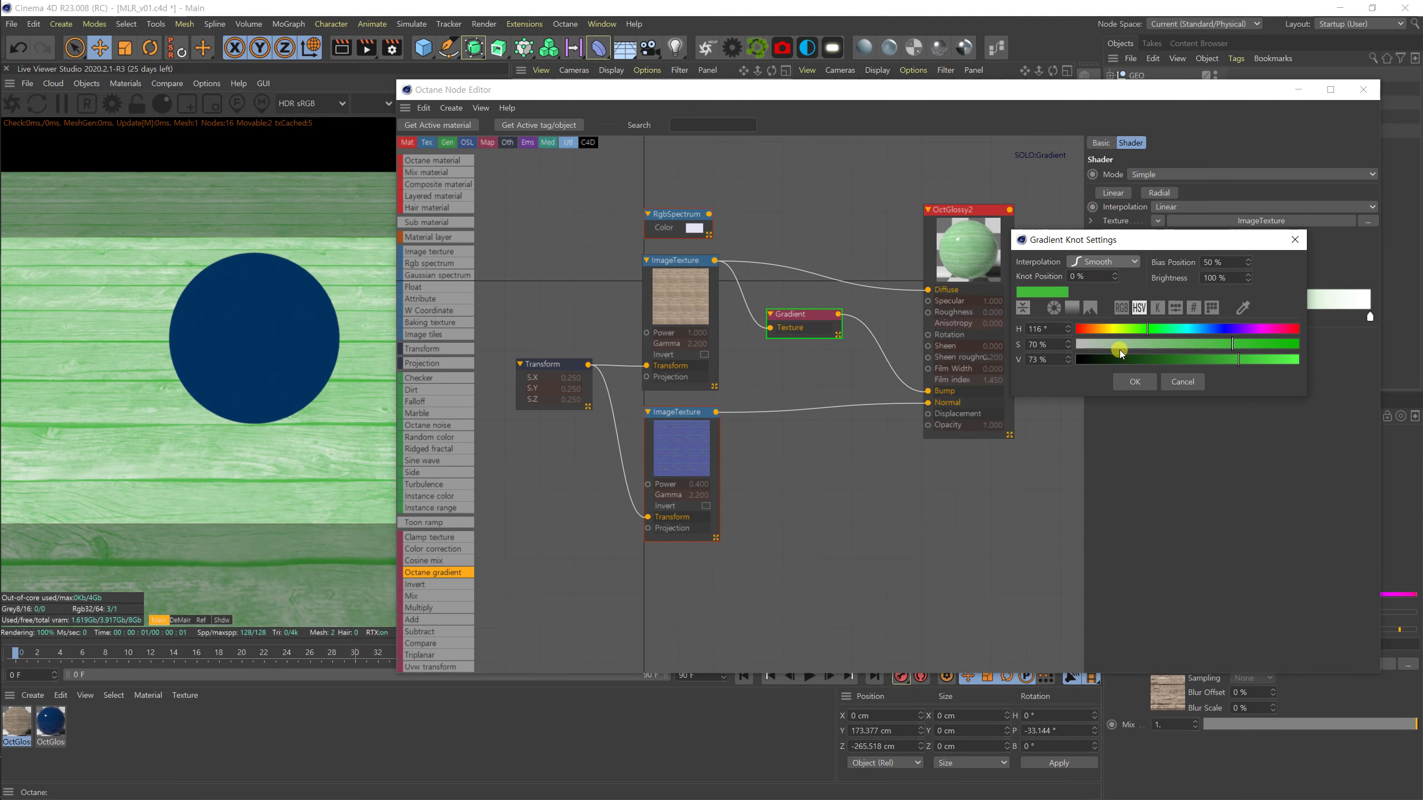
mouse_move(1128, 348)
left_mouse_down()
mouse_move(1030, 355)
mouse_move(1122, 367)
left_mouse_up()
left_click(1133, 381)
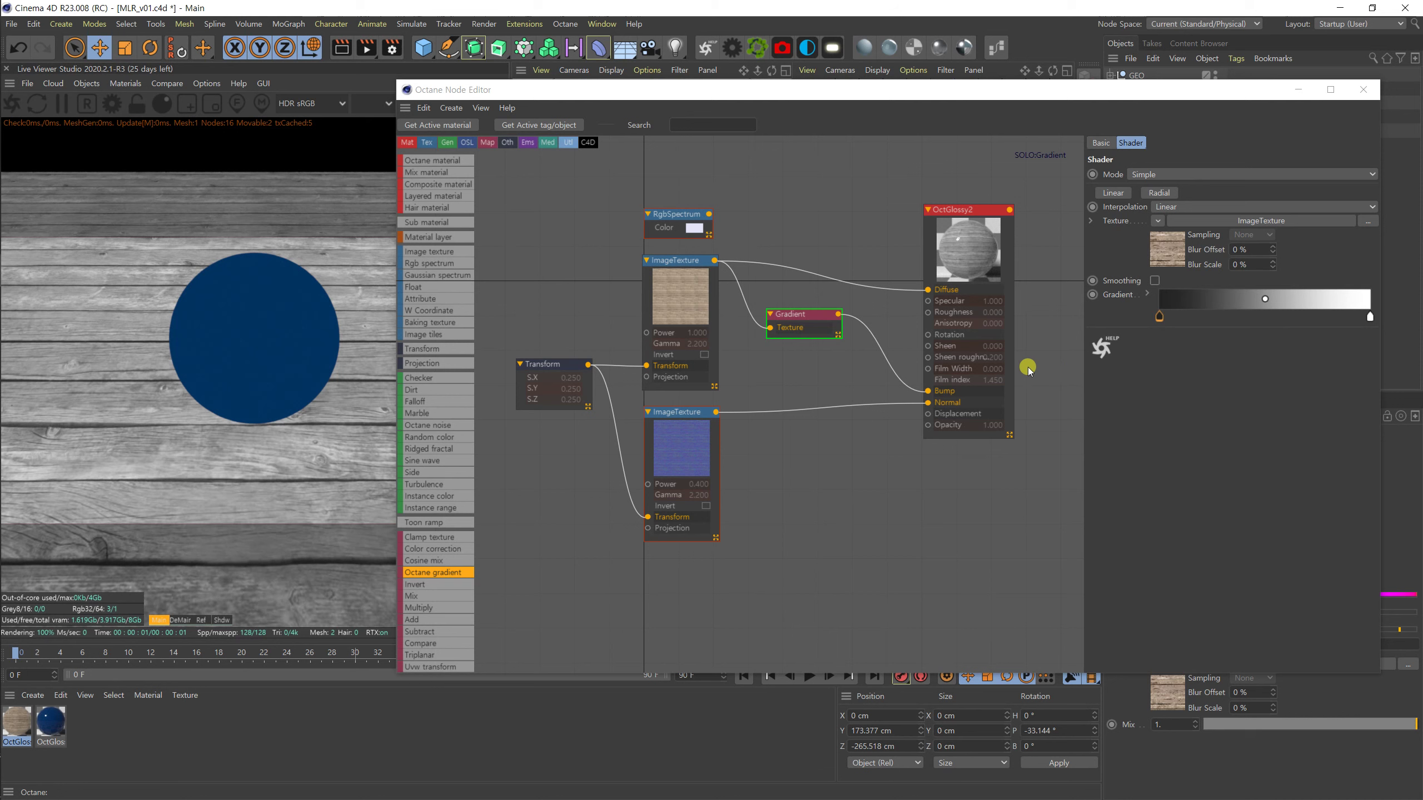
right_click(821, 318)
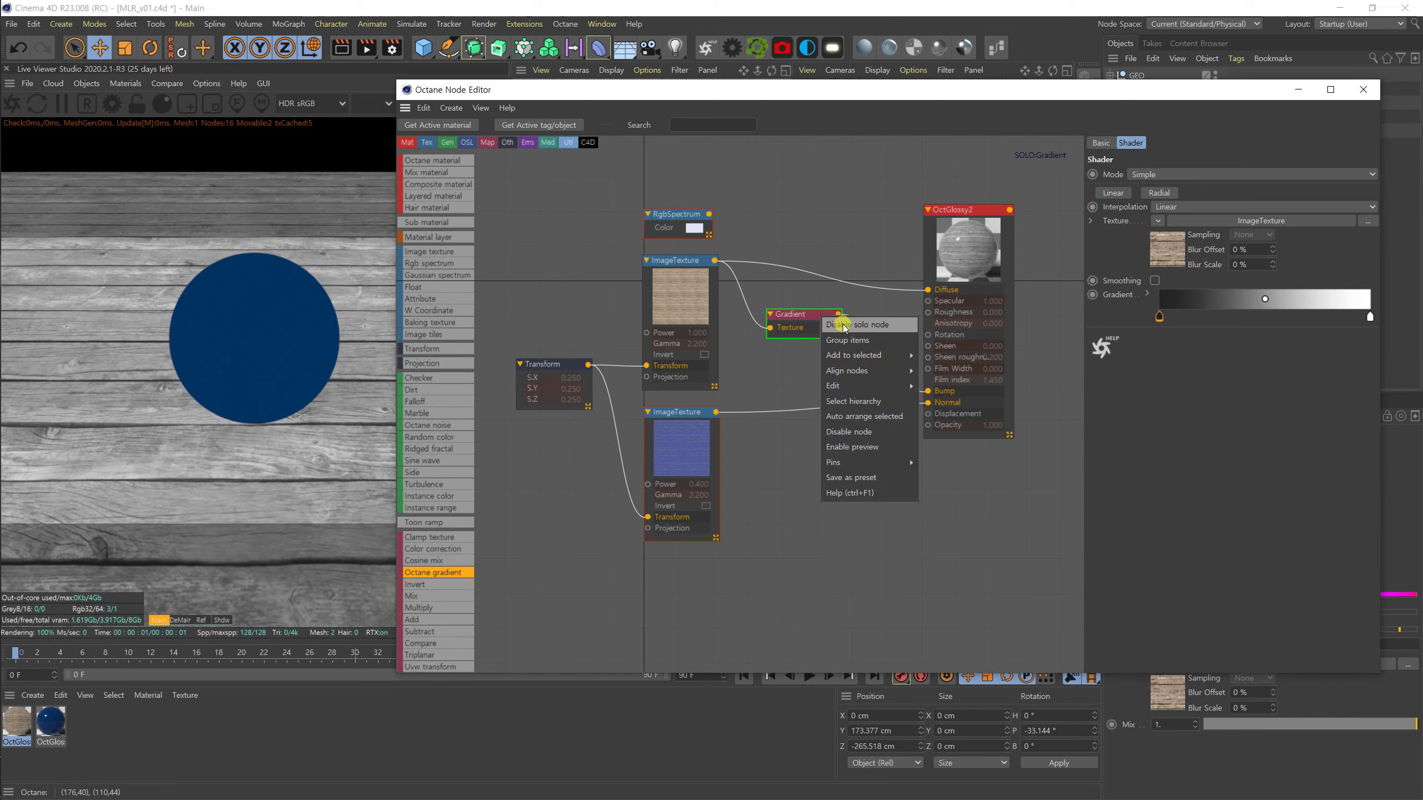
left_click(844, 325)
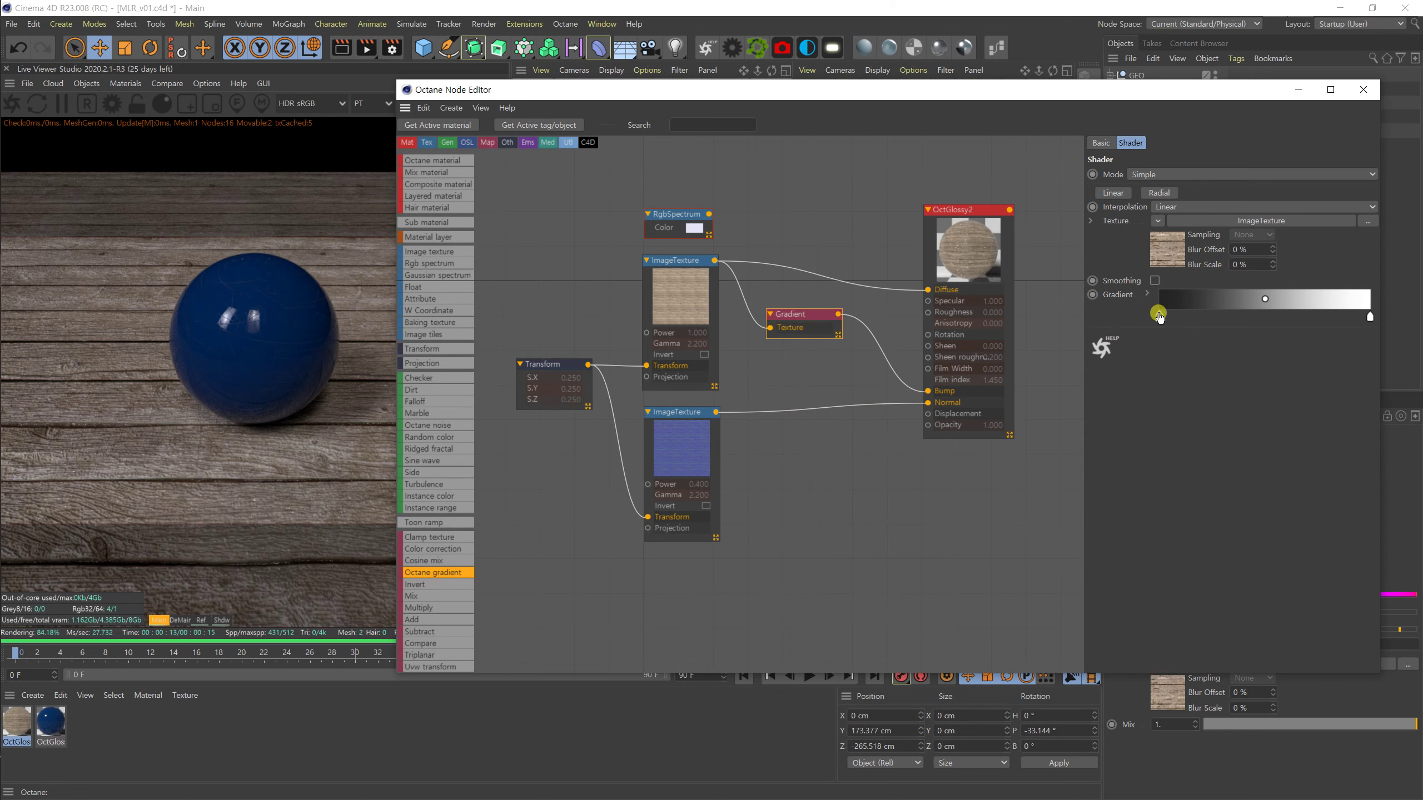
Try moving the dark knot close to the white one, then the white knot close to the dark one, restoring each to its end.
mouse_move(1159, 319)
left_click_drag(1159, 319, 1312, 311)
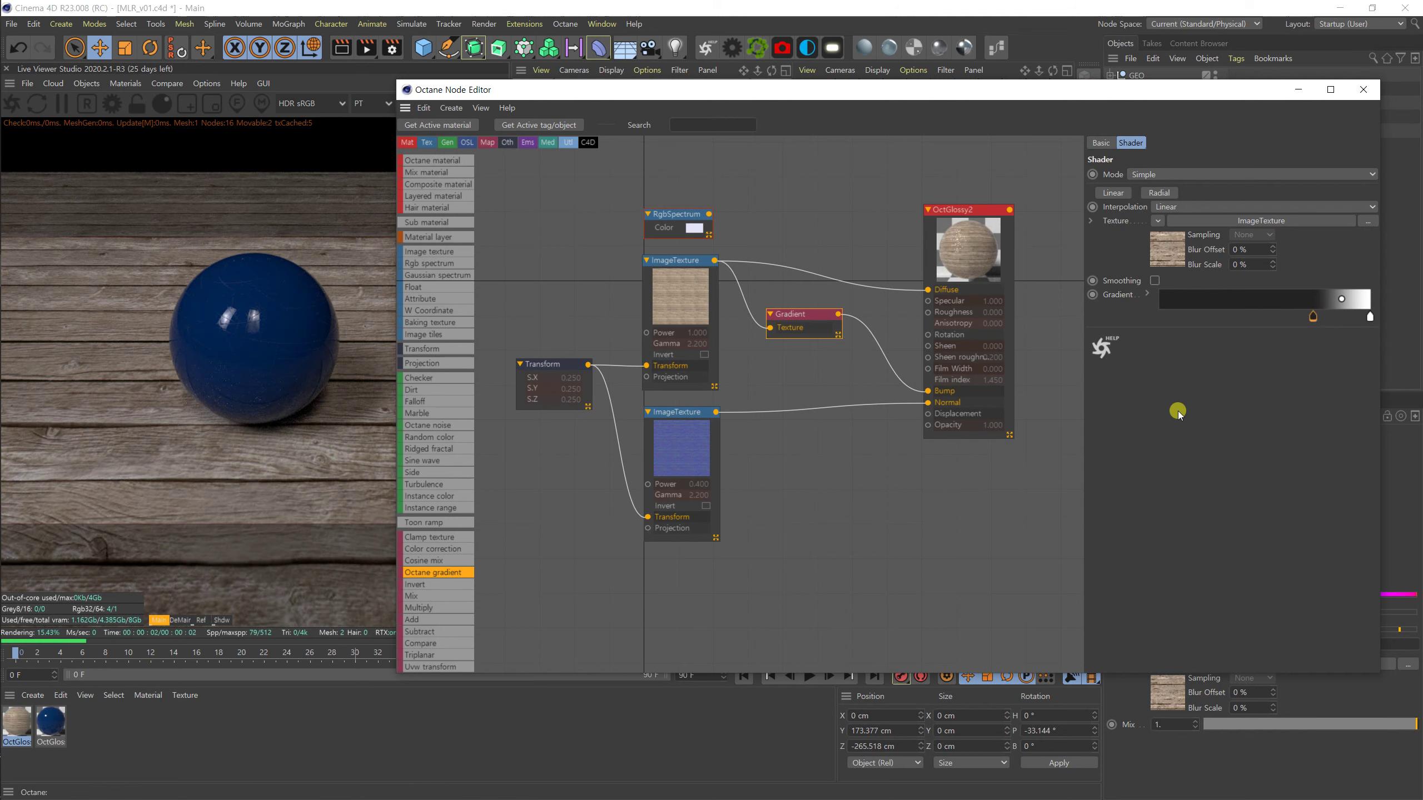
left_click_drag(1312, 316, 1159, 316)
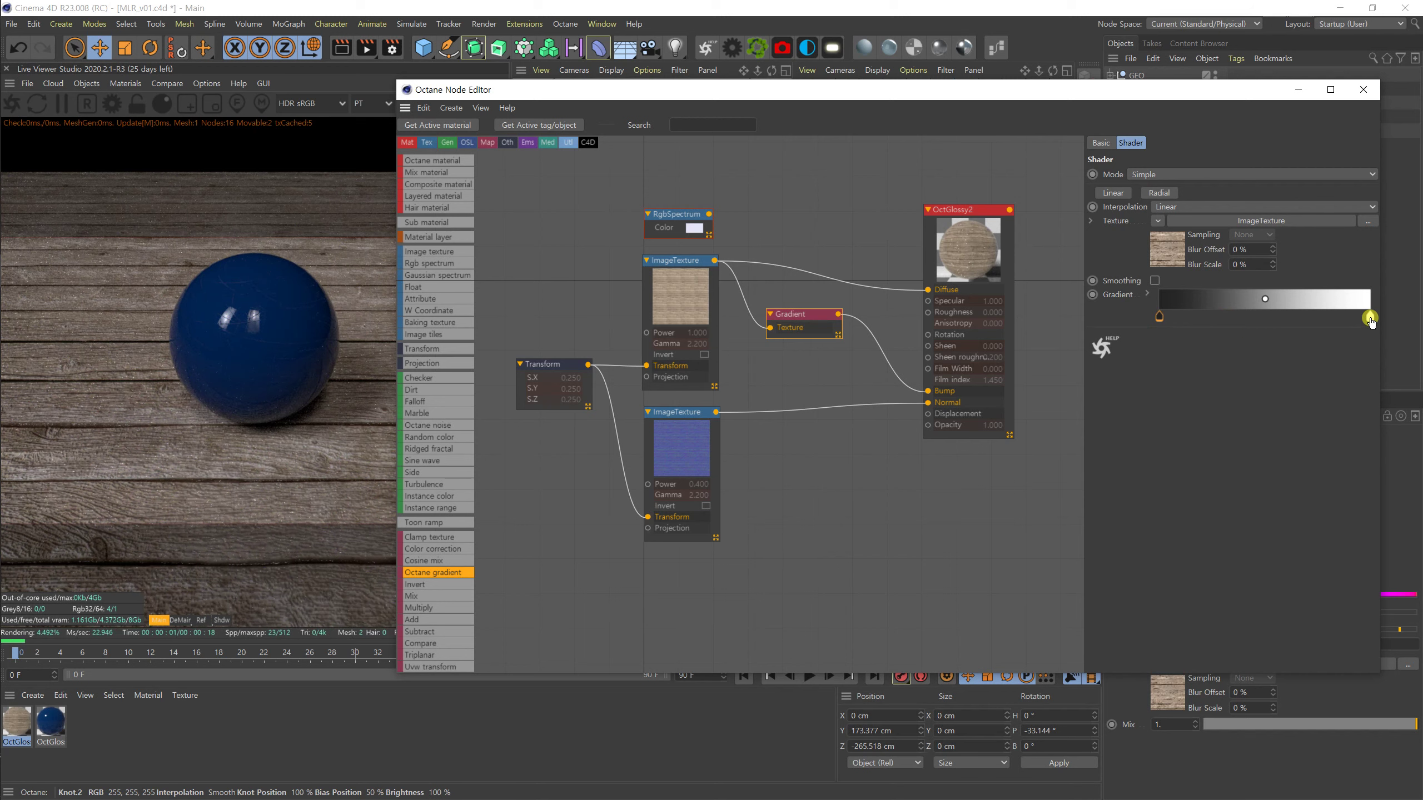
left_click_drag(1371, 318, 1184, 318)
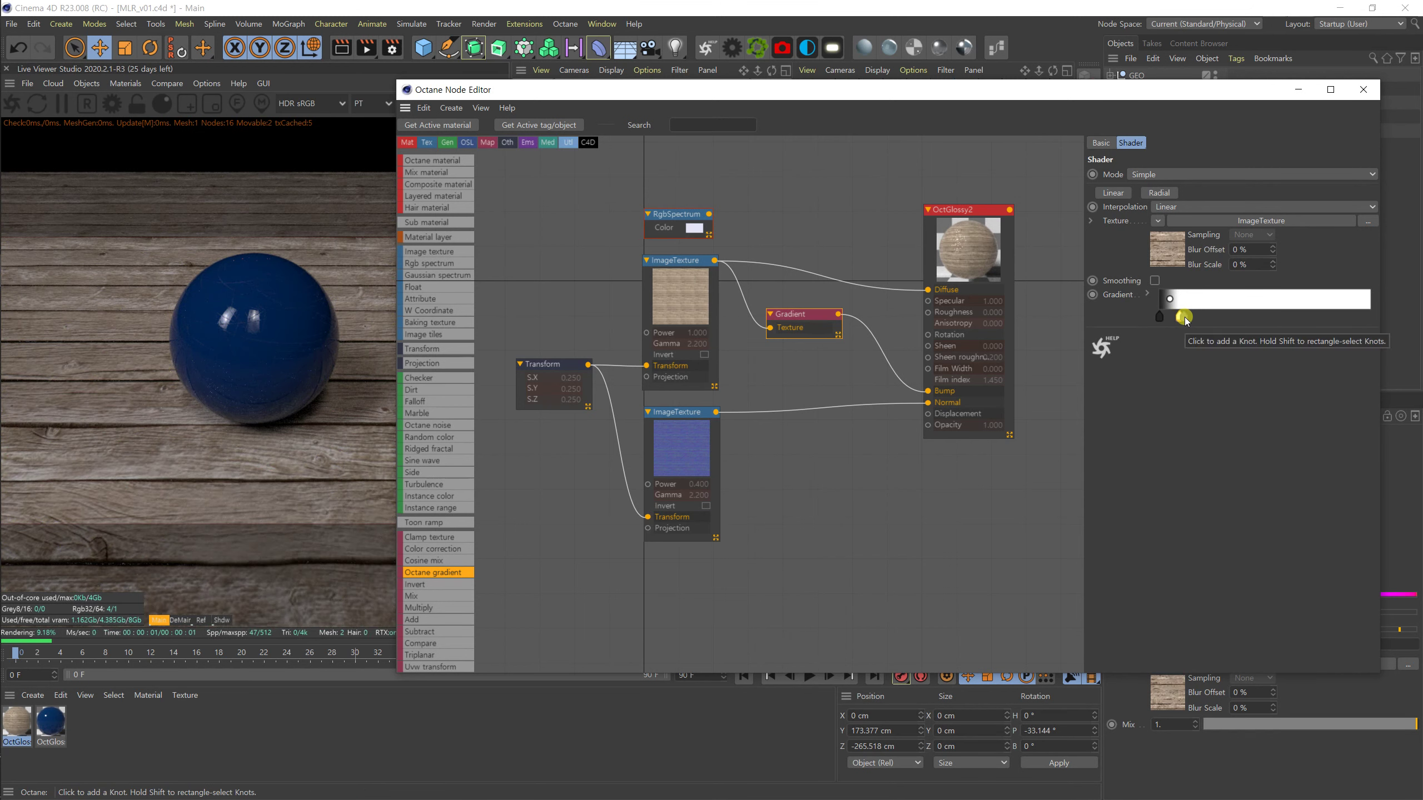
left_click_drag(1184, 317, 1370, 317)
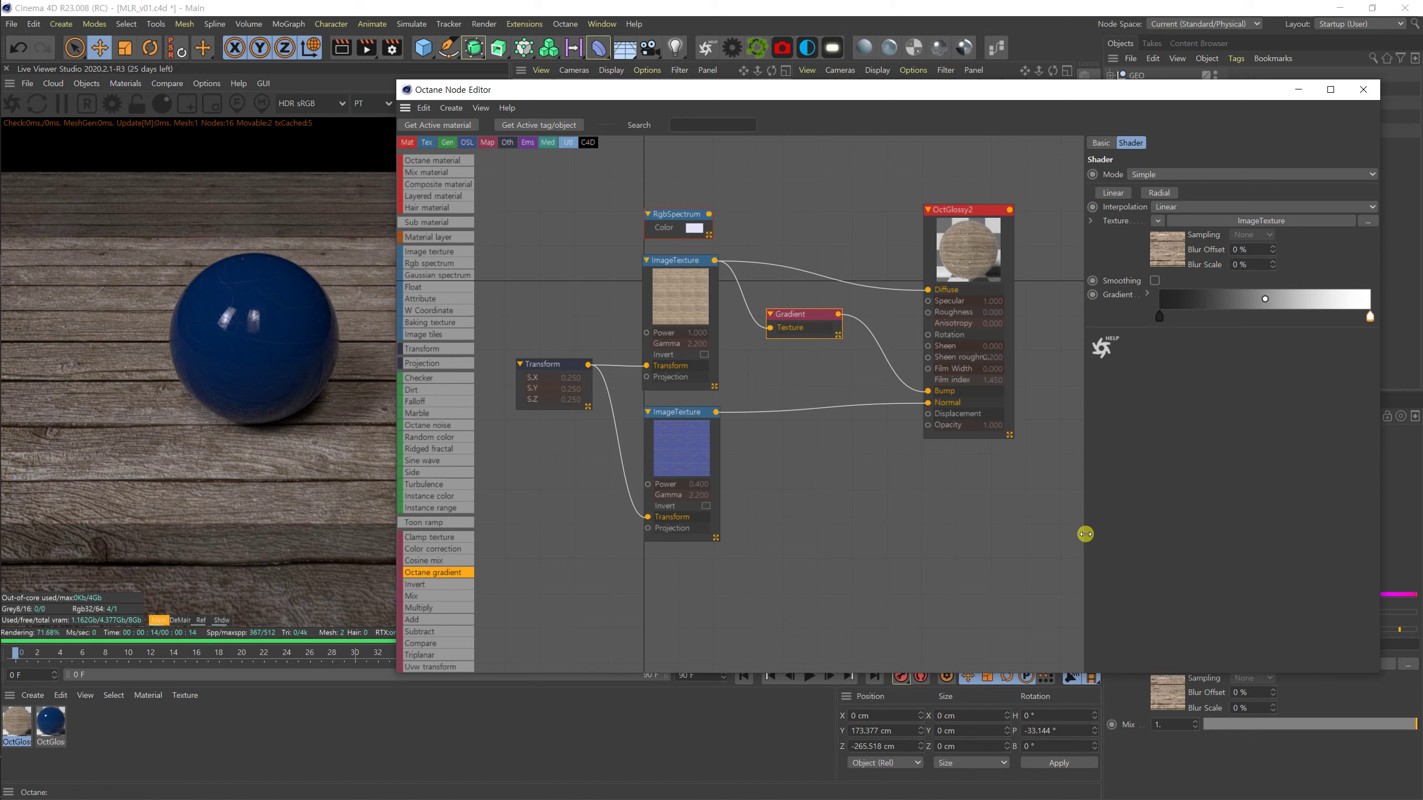
Solo the Gradient node and test shifting each gradient knot towards the other on the ground, returning both to their ends.
left_click(816, 314)
right_click(818, 315)
left_click(829, 326)
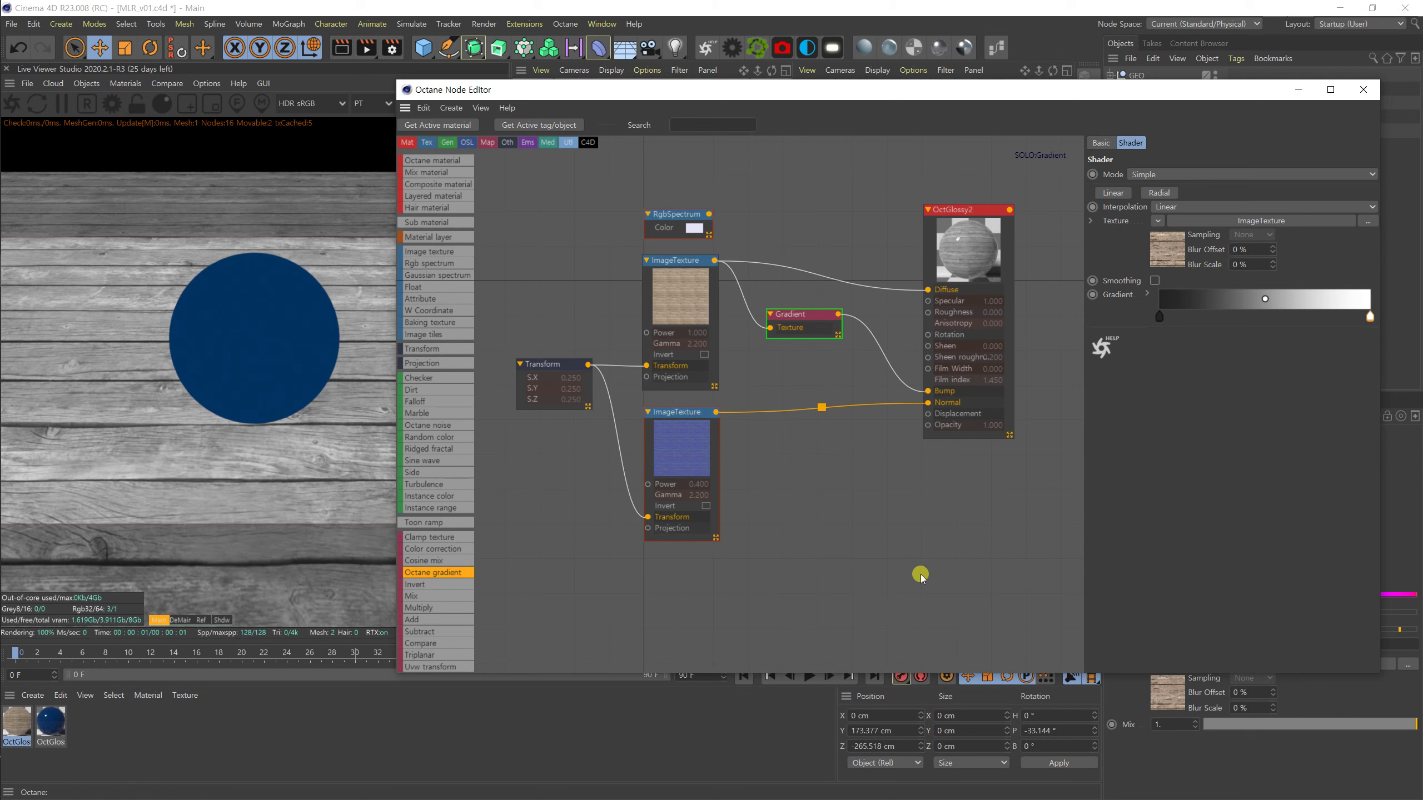
left_click_drag(1369, 316, 1180, 316)
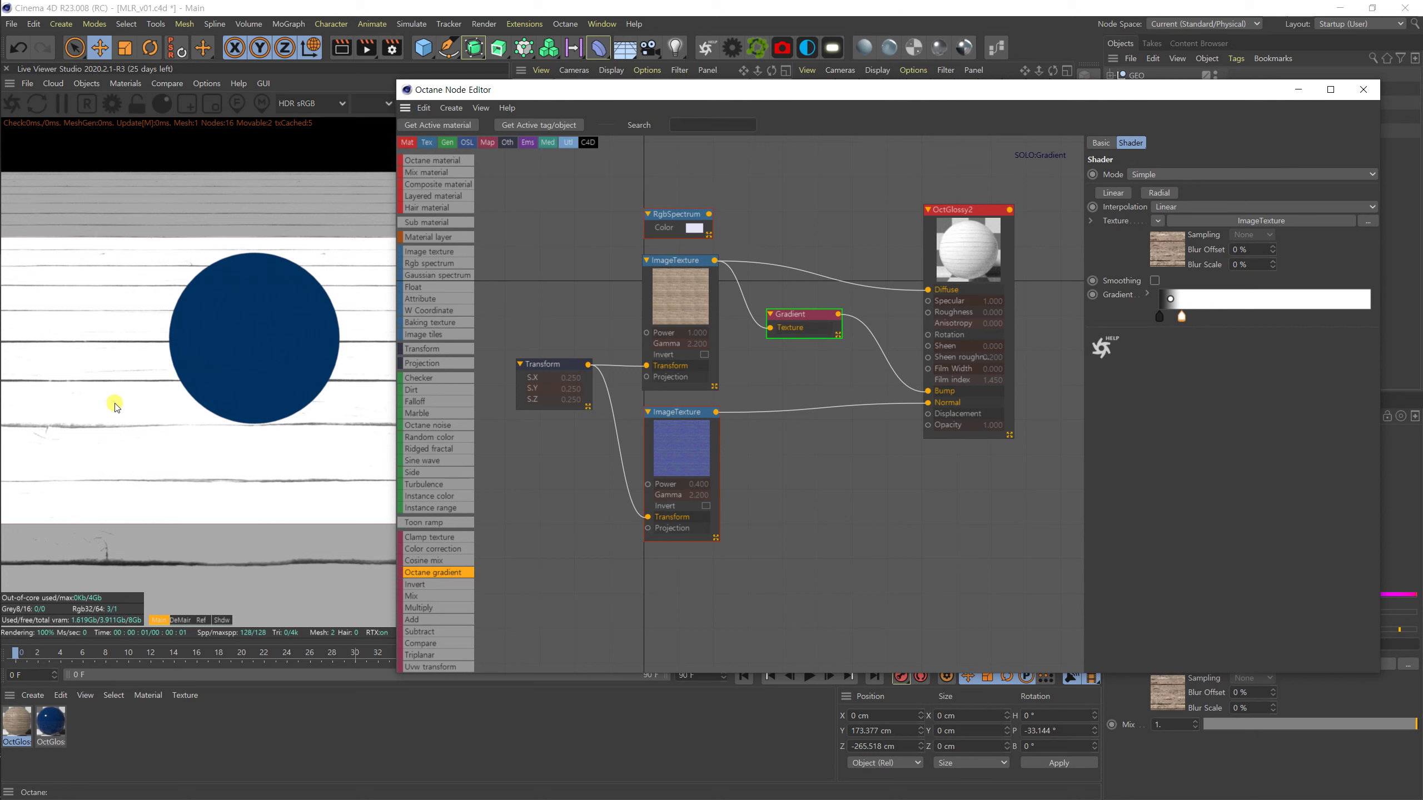
left_click_drag(1183, 320, 1370, 319)
left_click(1159, 319)
left_click_drag(1159, 318, 1298, 318)
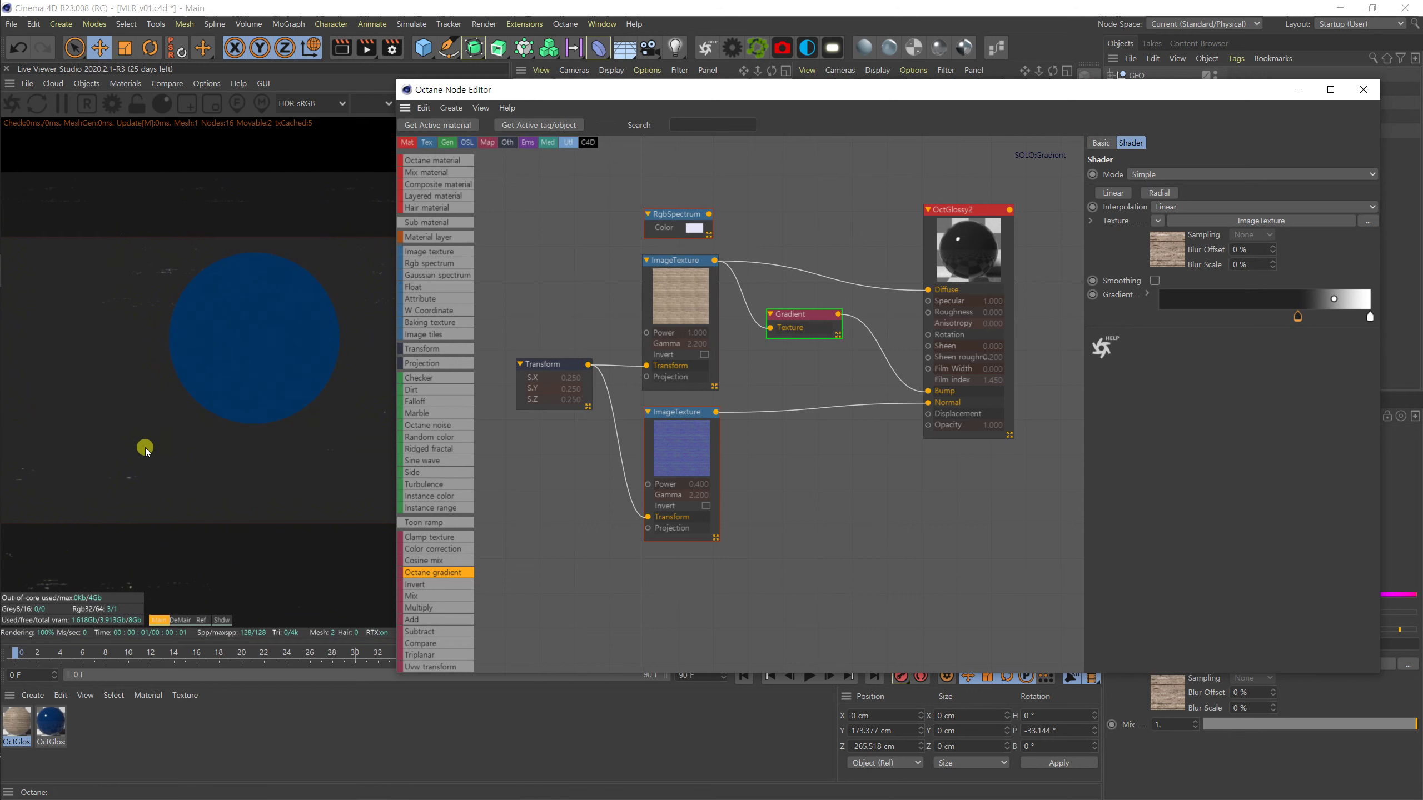
left_click_drag(1295, 317, 1141, 318)
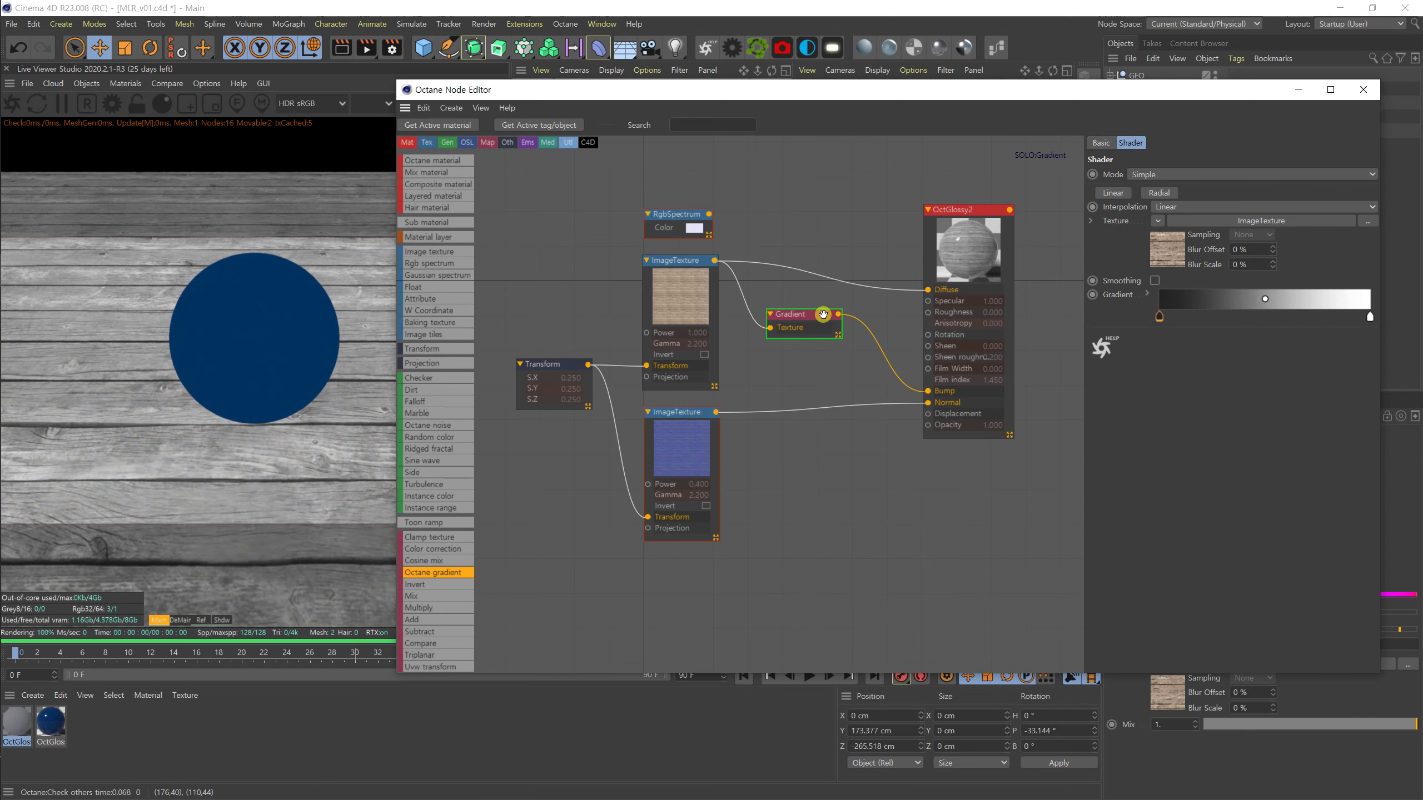
Move the dark knot to about 17% and the white knot to just before the gradient's middle, and disable solo on the Gradient node.
left_click_drag(1161, 319, 1194, 315)
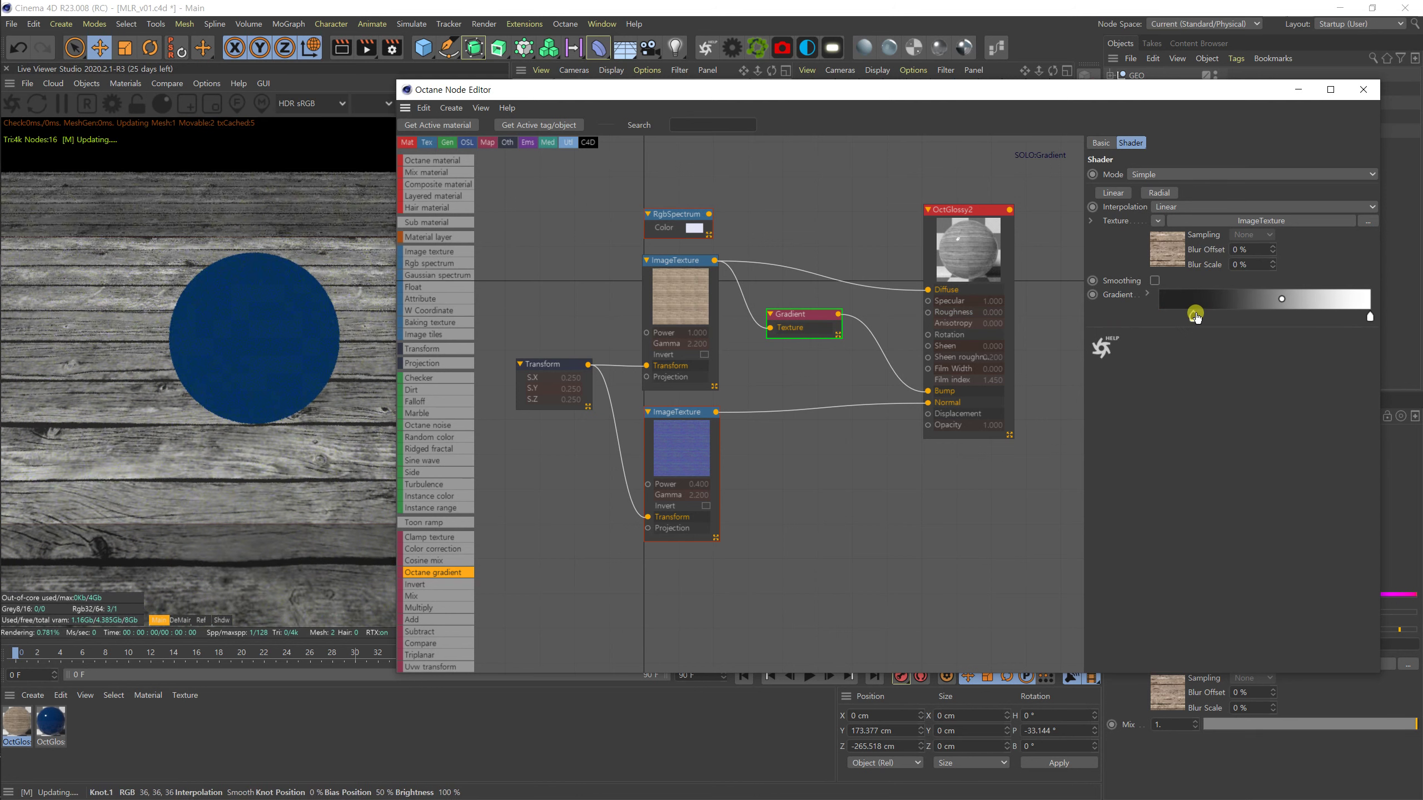
left_click_drag(1363, 320, 1256, 317)
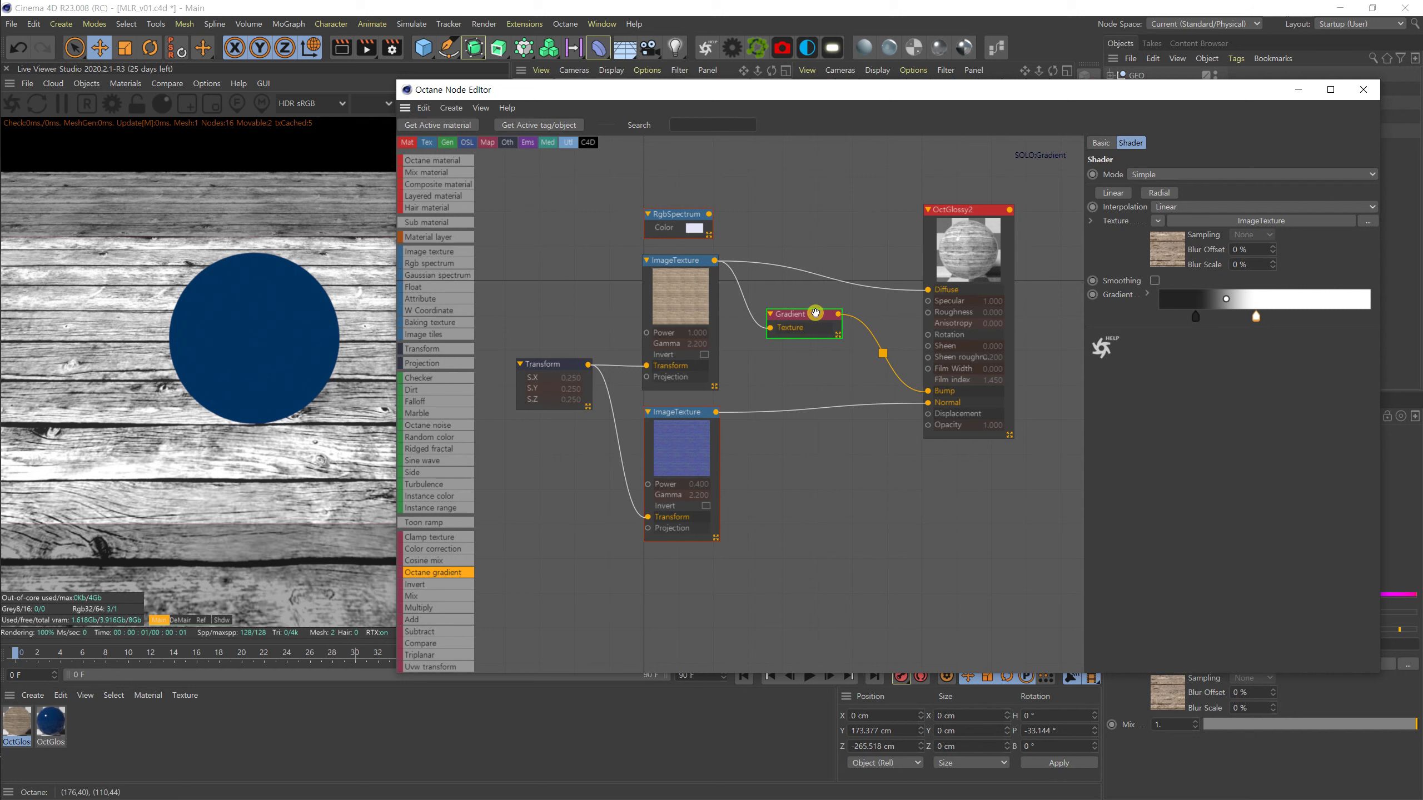
left_click_drag(812, 314, 833, 312)
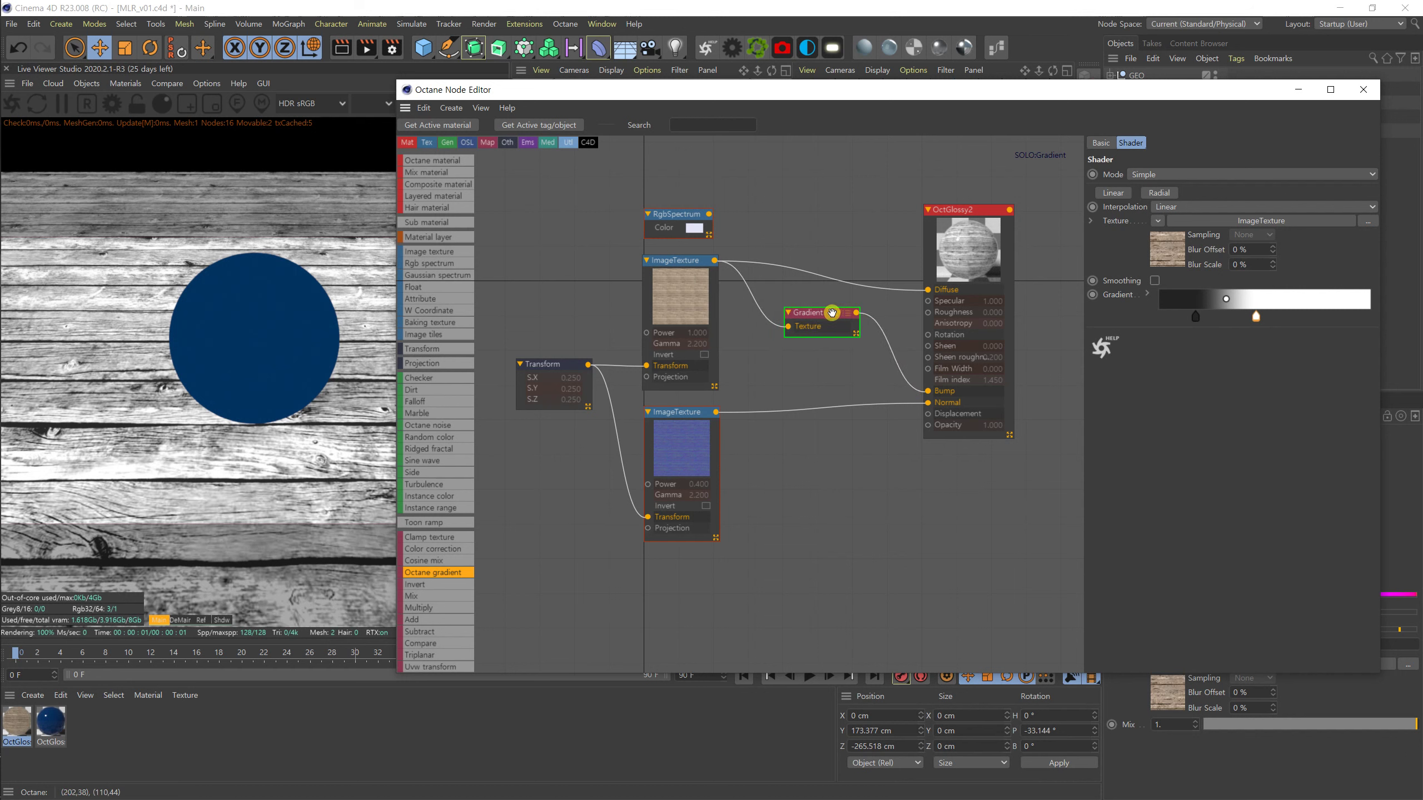
right_click(834, 314)
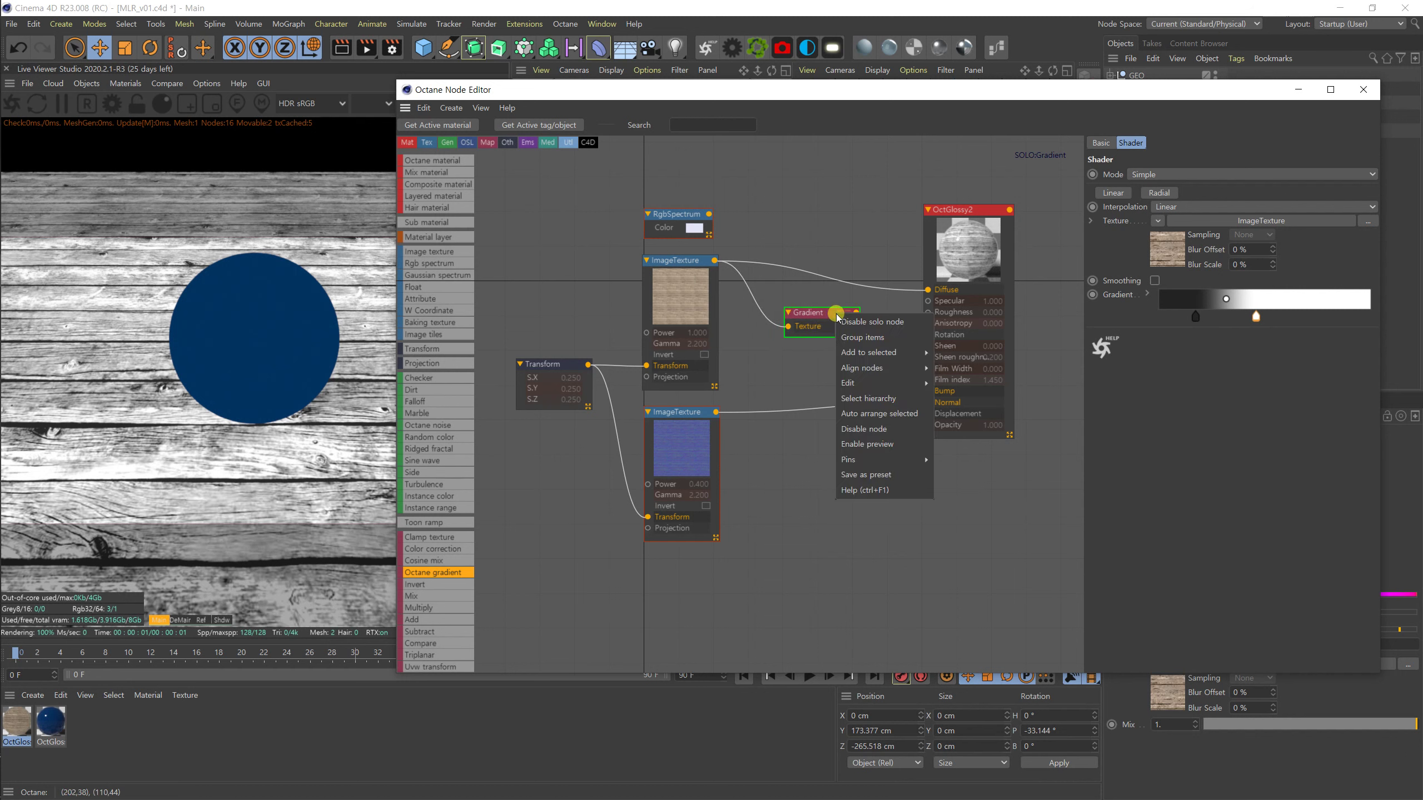
left_click(870, 323)
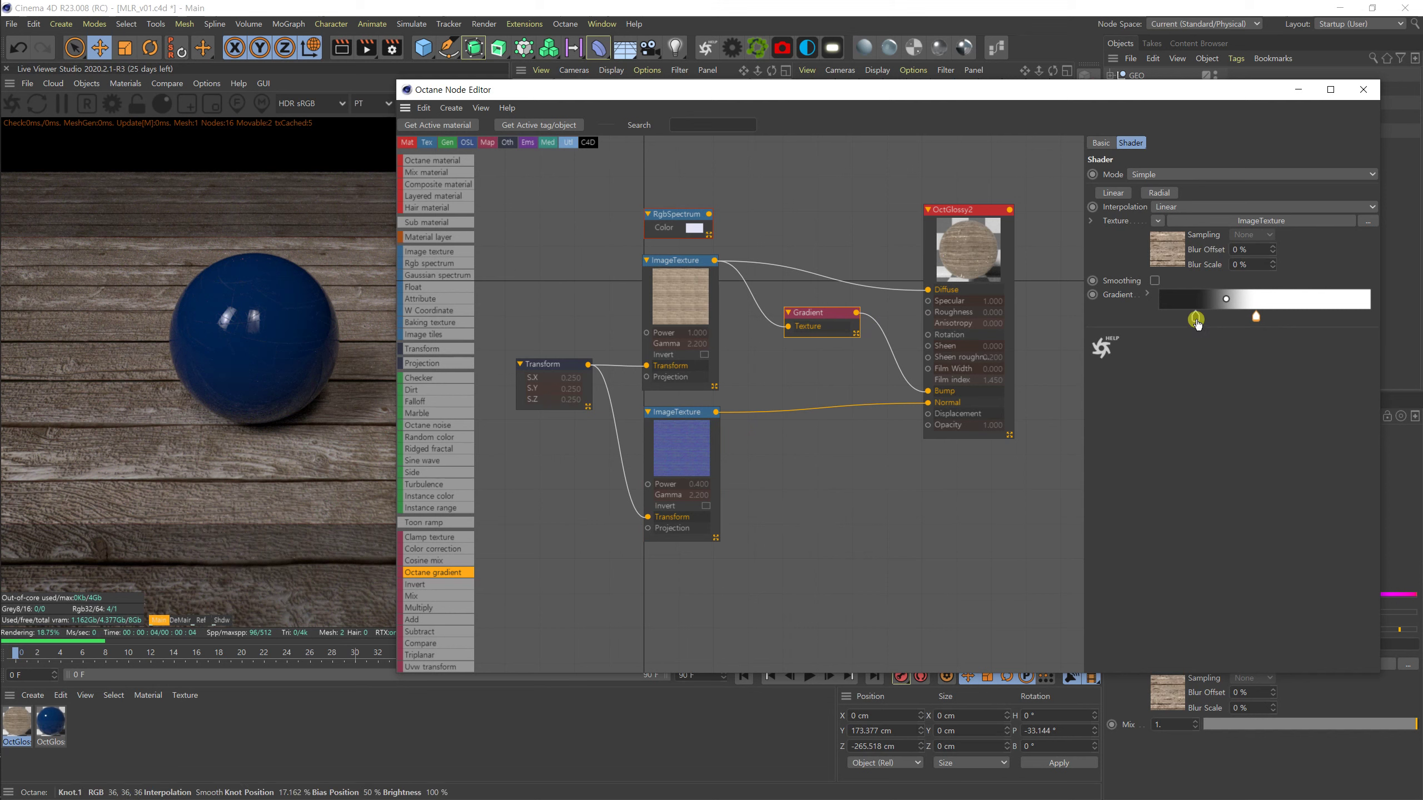
Reposition the gradient's white knot just short of its light end and the dark knot roughly a quarter of the way in.
left_click_drag(1194, 318, 1156, 320)
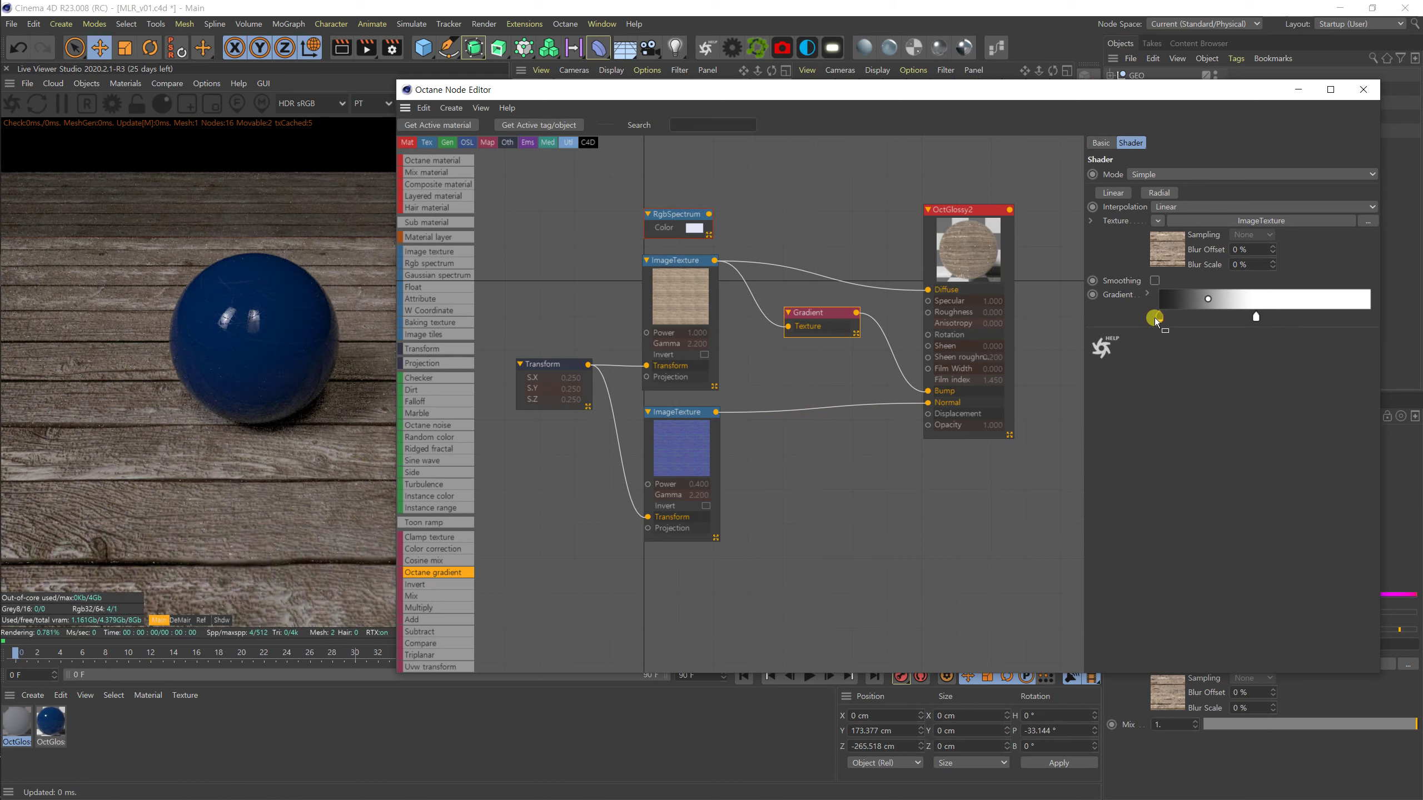
left_click_drag(1256, 317, 1319, 318)
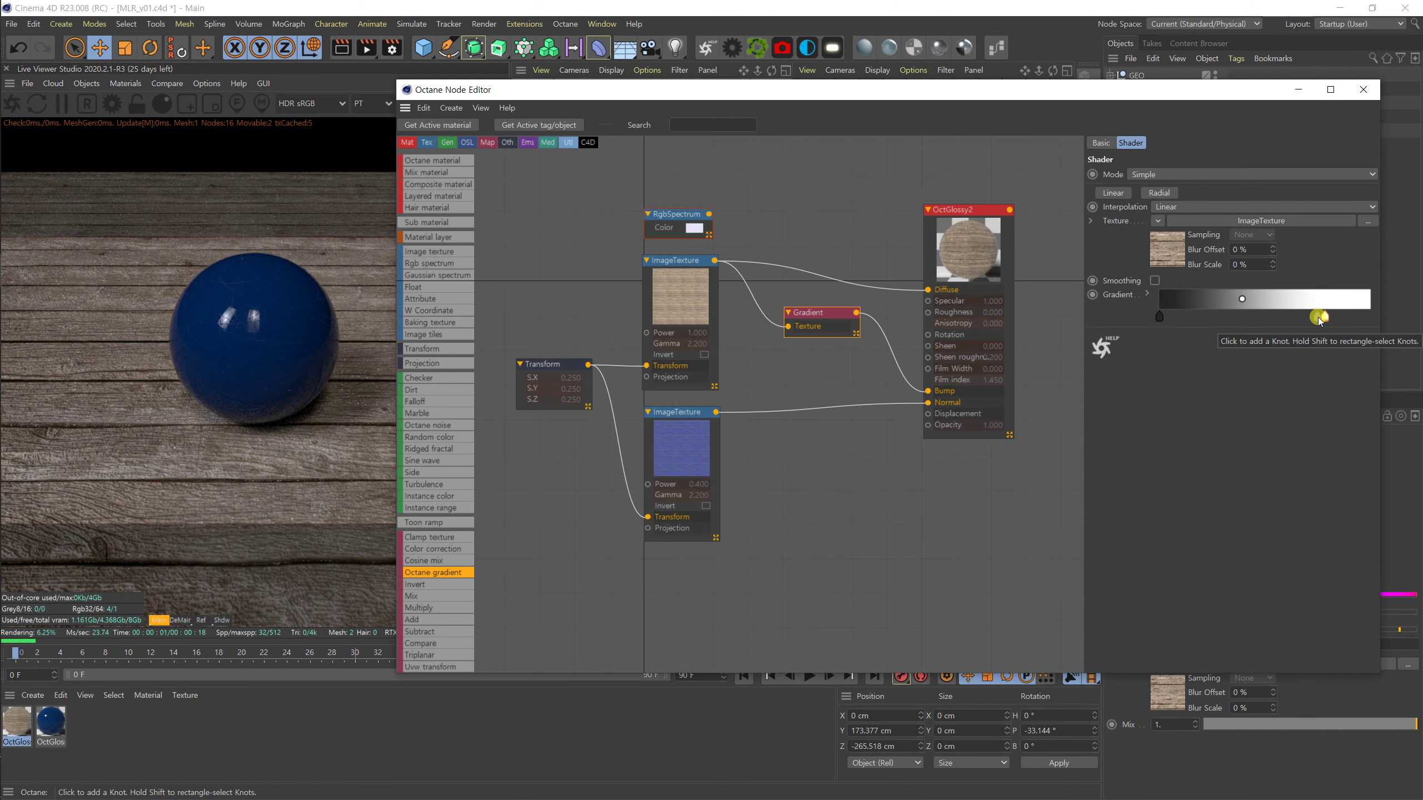
left_click_drag(1320, 318, 1338, 319)
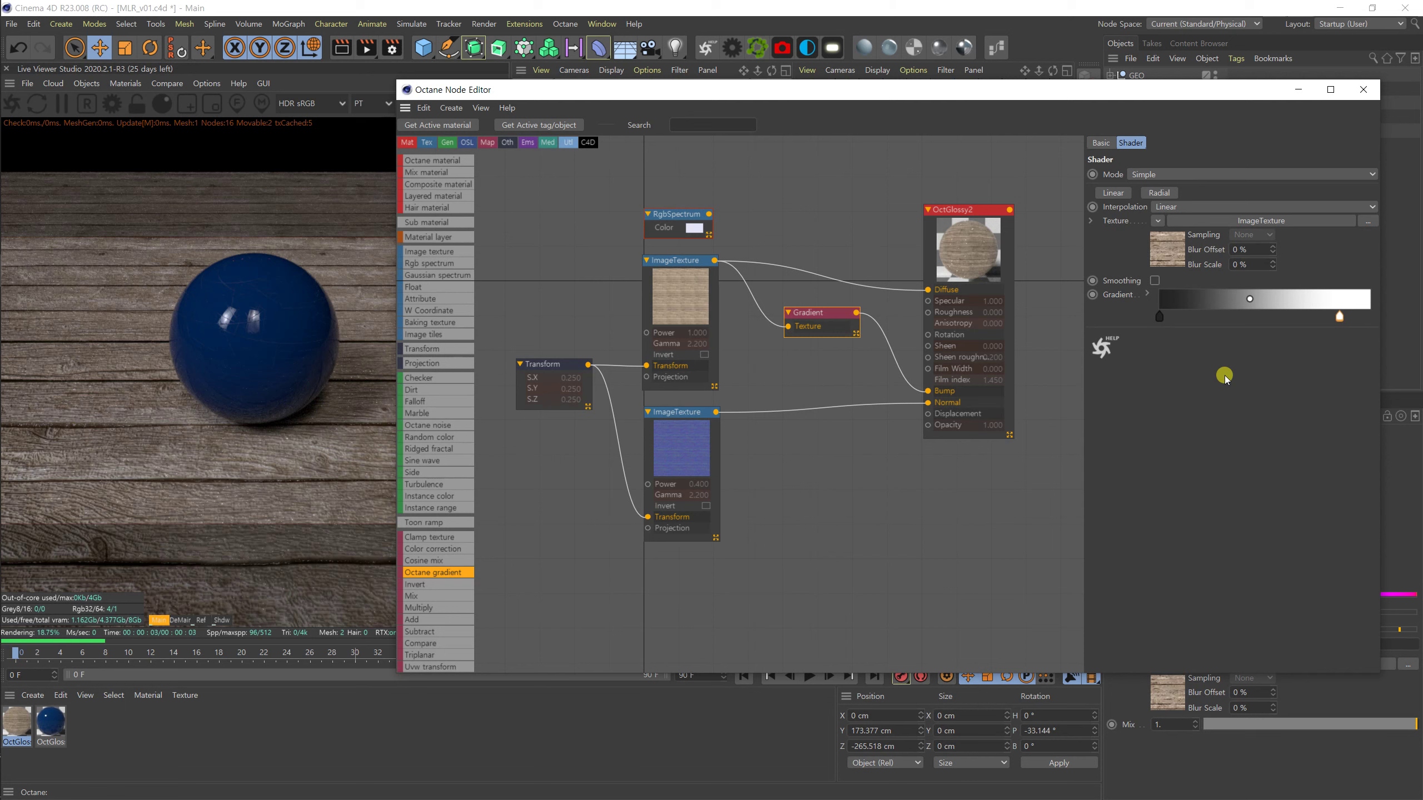
left_click_drag(1339, 317, 1355, 317)
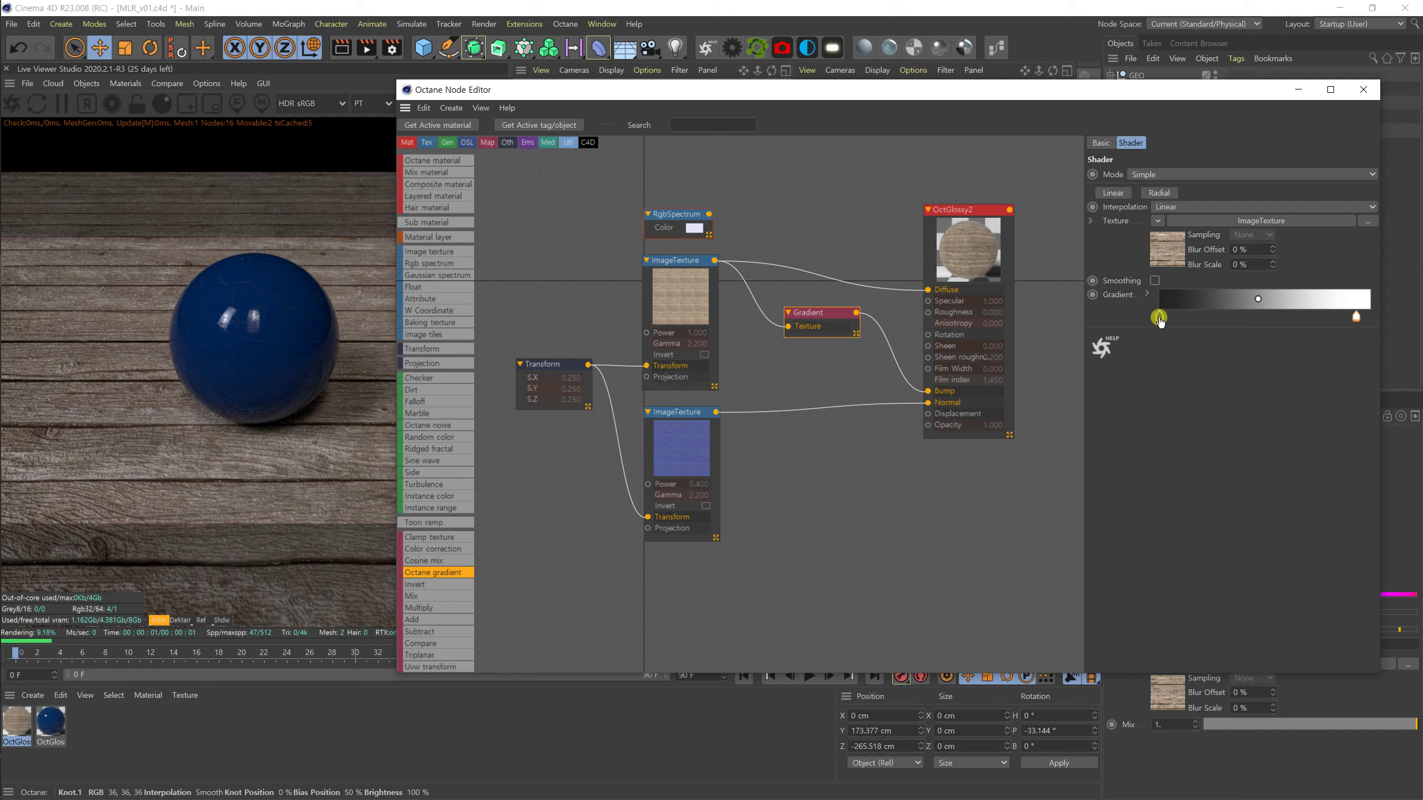
left_click_drag(1170, 319, 1208, 317)
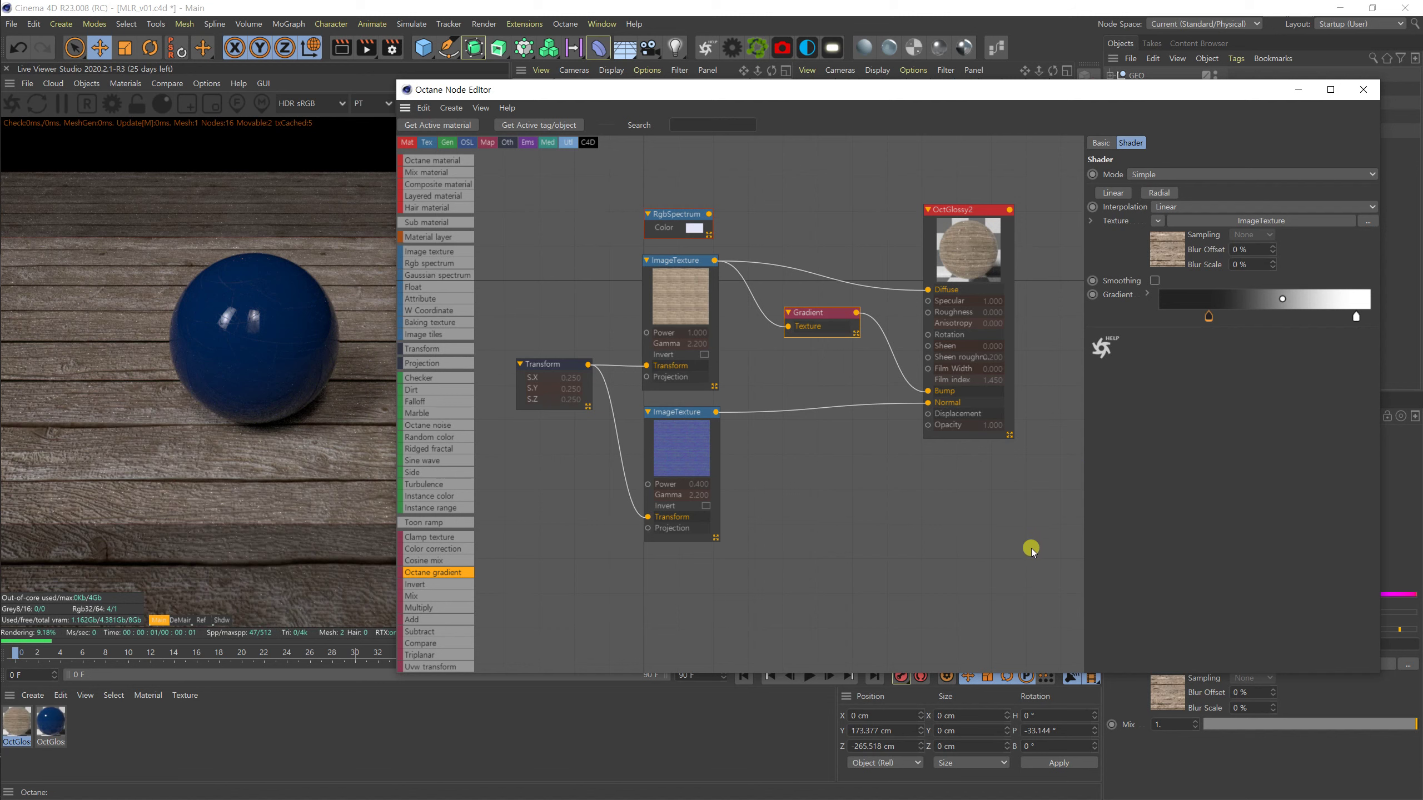
Compare the ground with the Gradient node unlinked from and relinked to OctGlossy2's Bump input, and clear the node selection.
left_click_drag(927, 391, 897, 383)
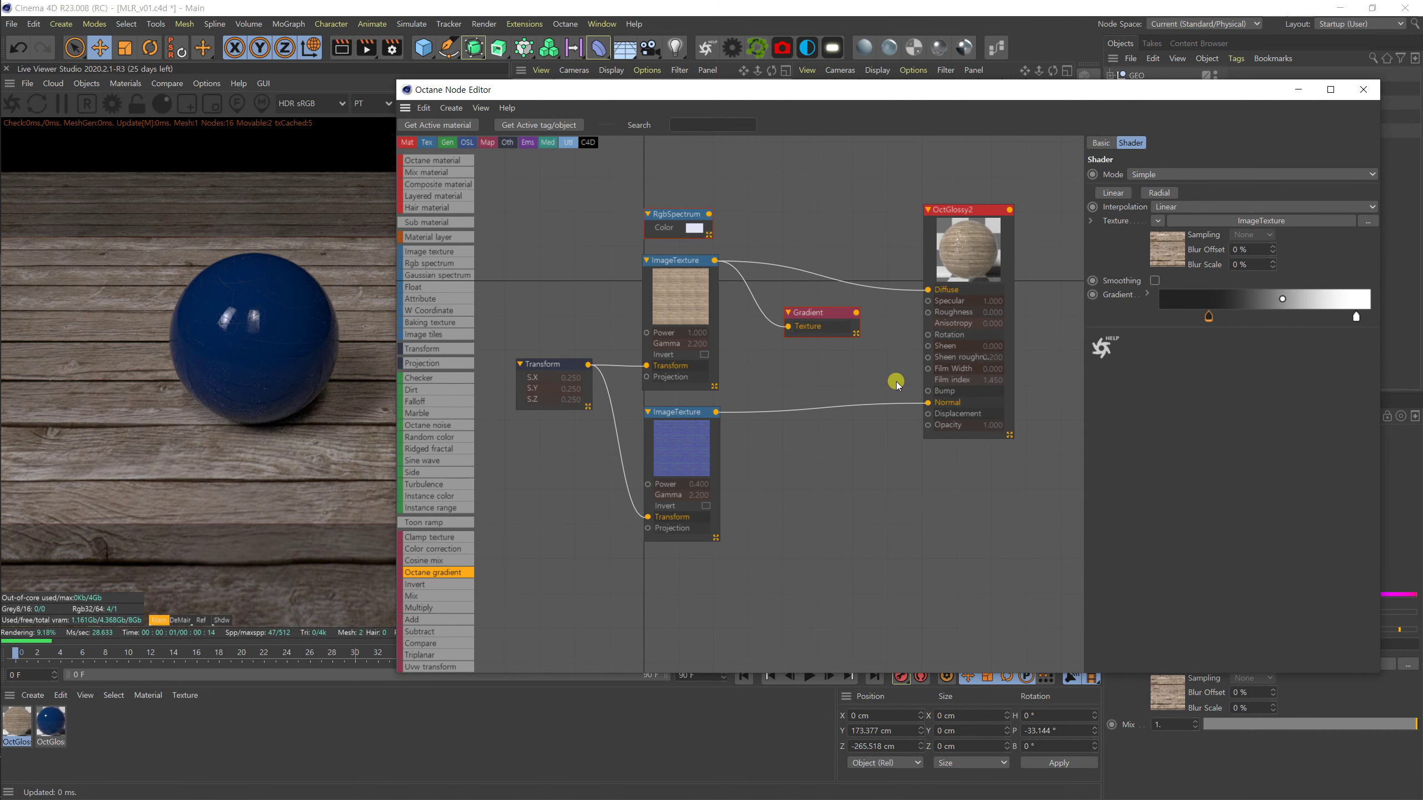
left_click_drag(856, 312, 924, 392)
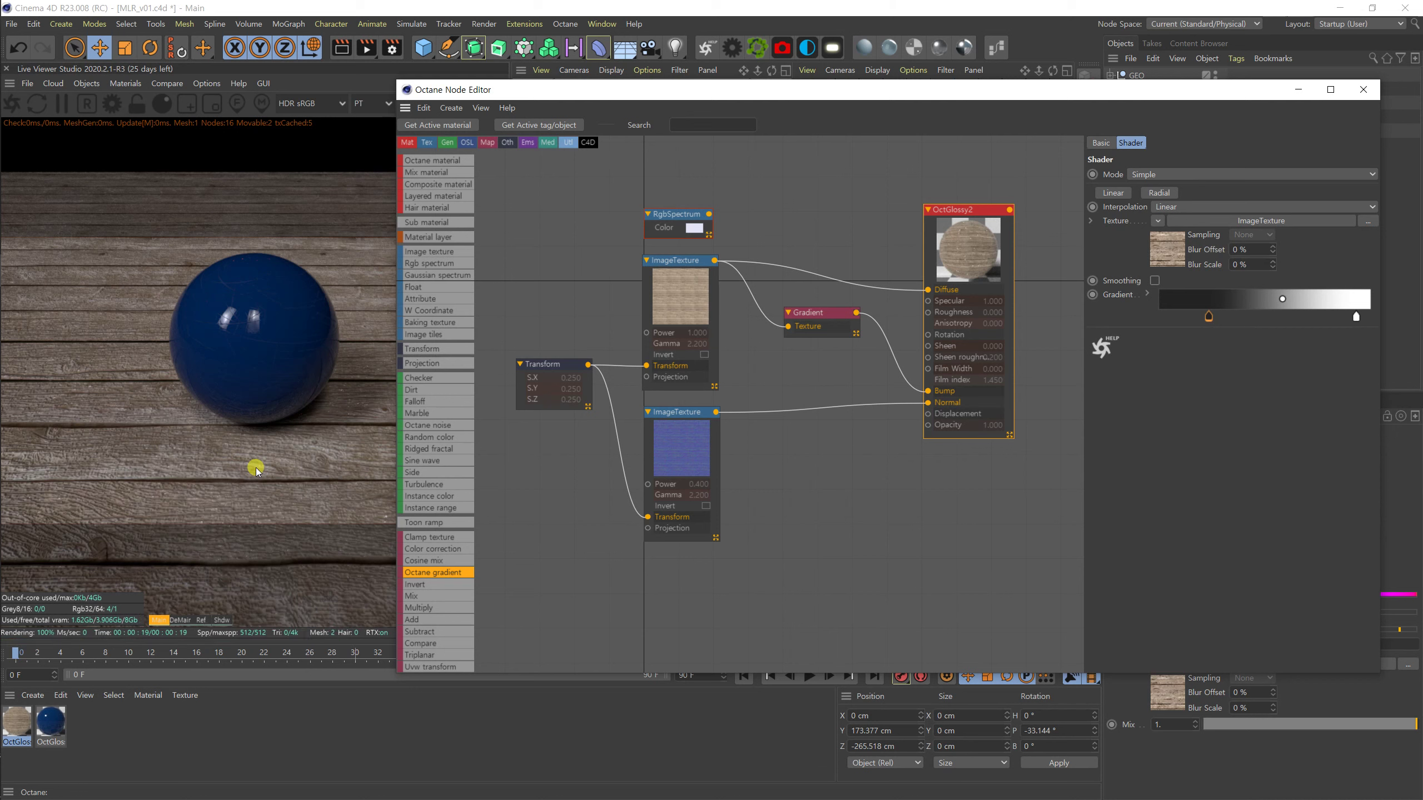
left_click(544, 528)
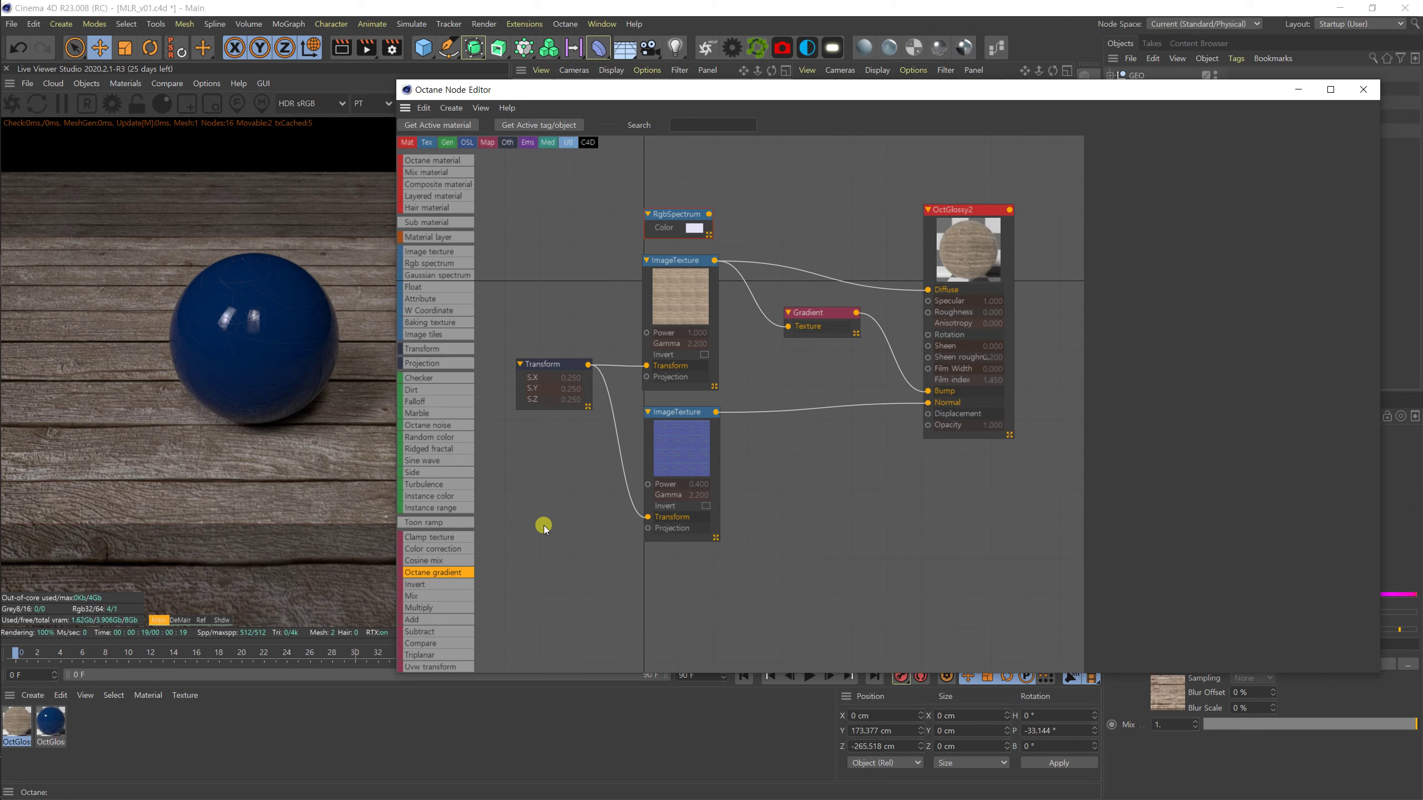